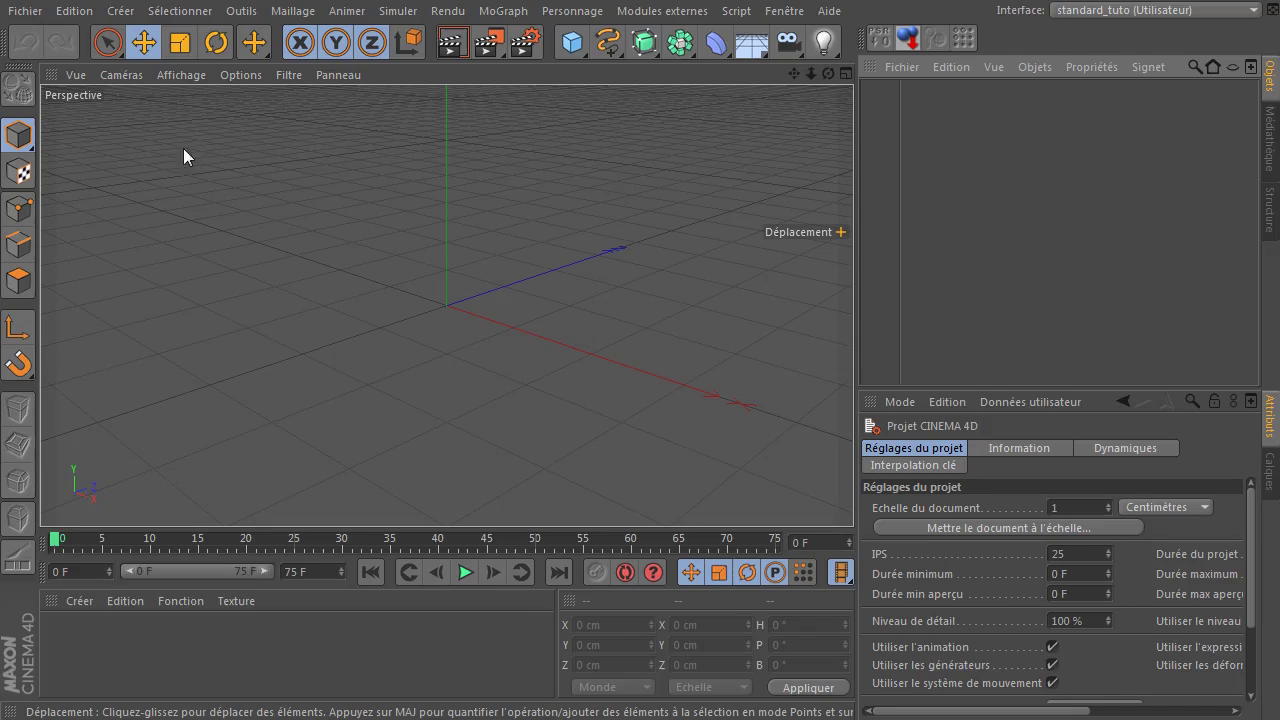
Add a cube to the scene and set its X, Y and Z size to 50 cm each.
{"action": "left_click", "coordinate": [571, 41]}
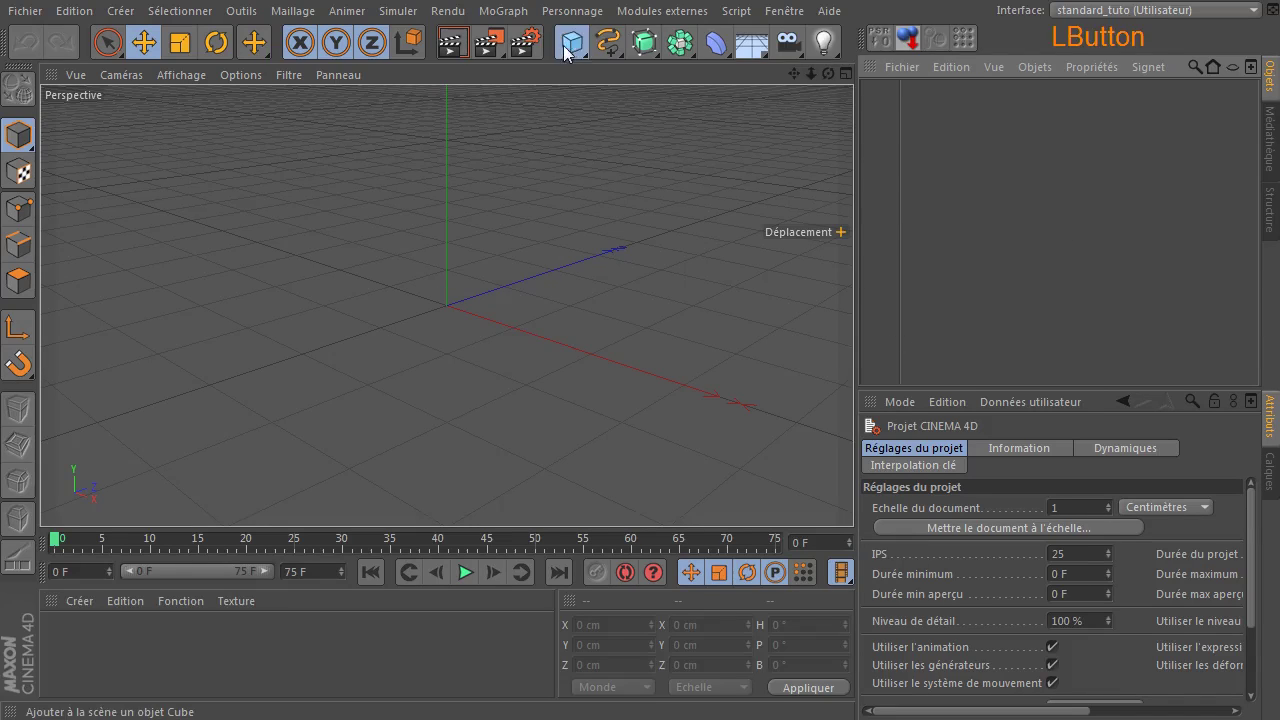
{"action": "left_click", "coordinate": [750, 65]}
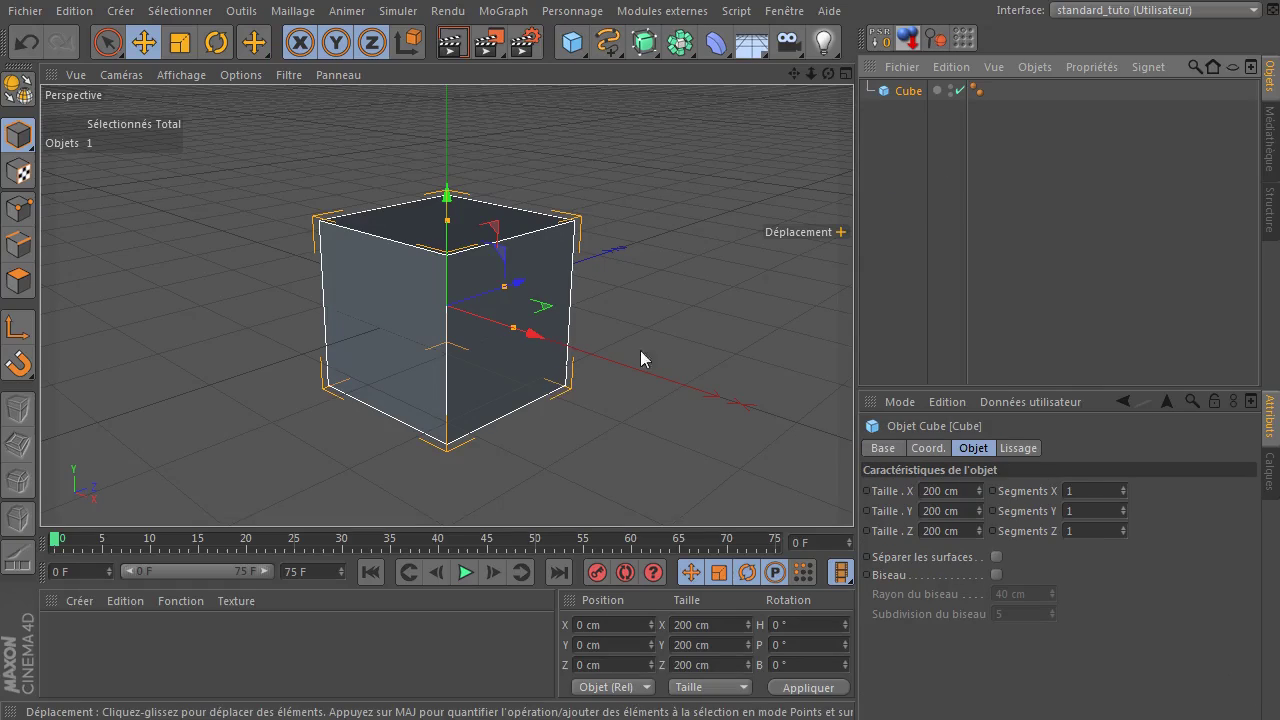
{"action": "left_click", "coordinate": [945, 491]}
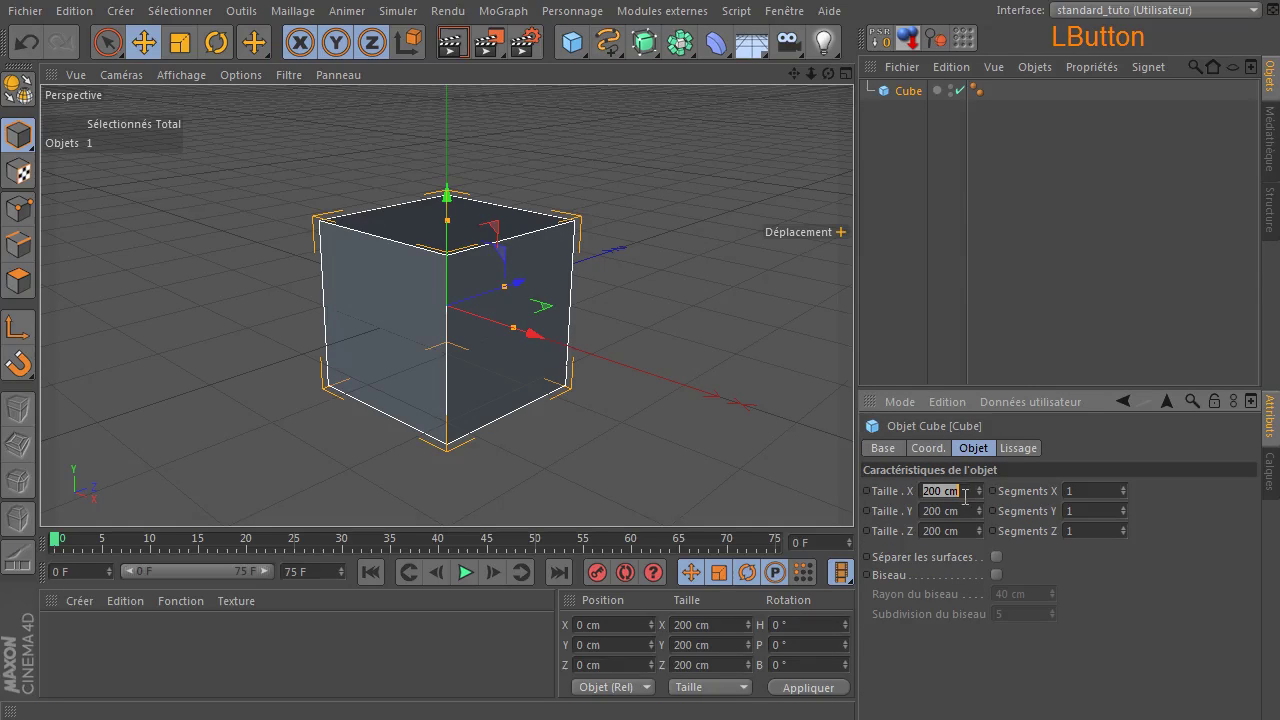
{"action": "type", "text": "50"}
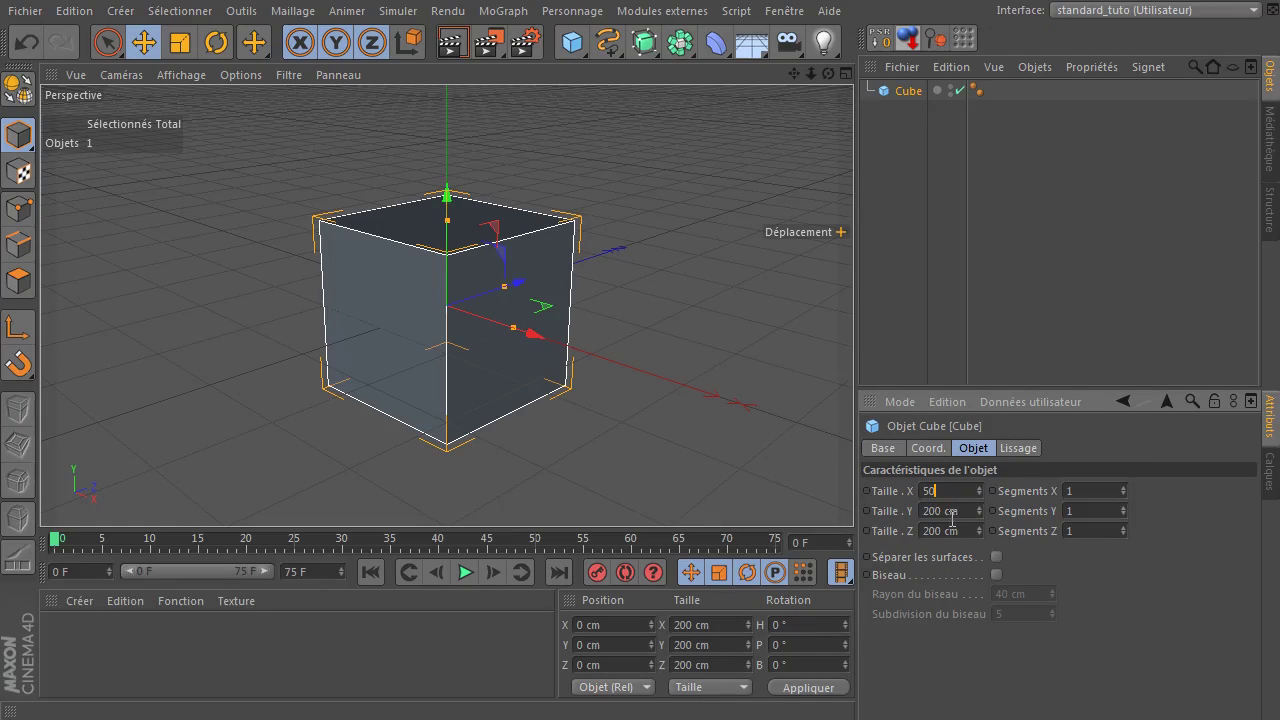
{"action": "left_click", "coordinate": [955, 510]}
{"action": "type", "text": "50"}
{"action": "left_click", "coordinate": [955, 530]}
{"action": "type", "text": "50"}
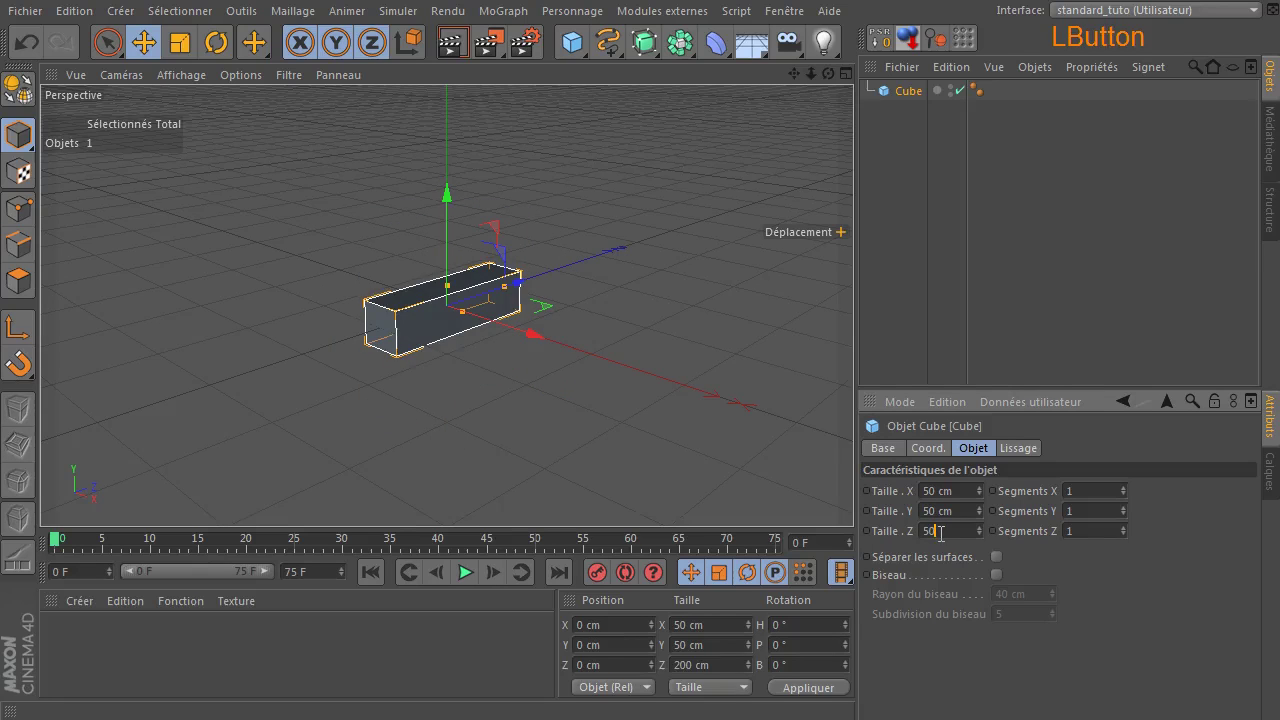
{"action": "key", "text": "Return"}
Add a MoGraph Cloner (Cloneur) object and make the cube its child.
{"action": "left_click", "coordinate": [503, 11]}
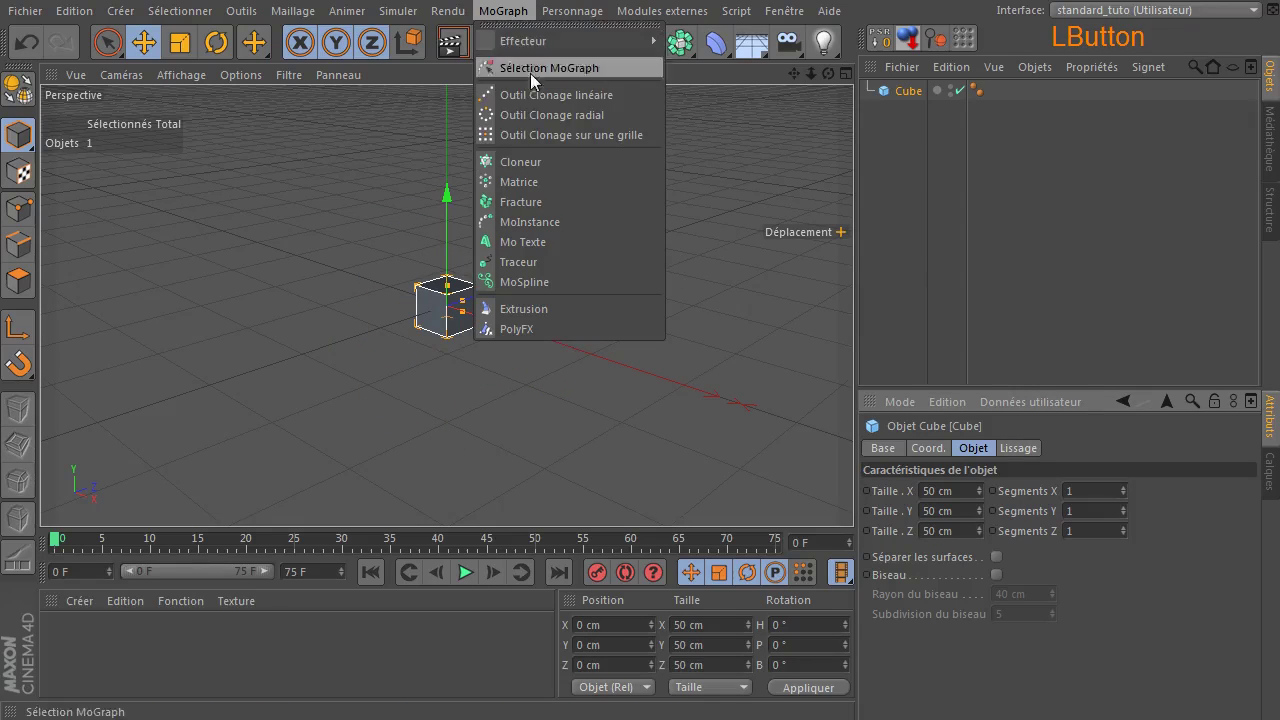
{"action": "left_click", "coordinate": [535, 158]}
{"action": "left_click_drag", "start_coordinate": [908, 111], "coordinate": [928, 89]}
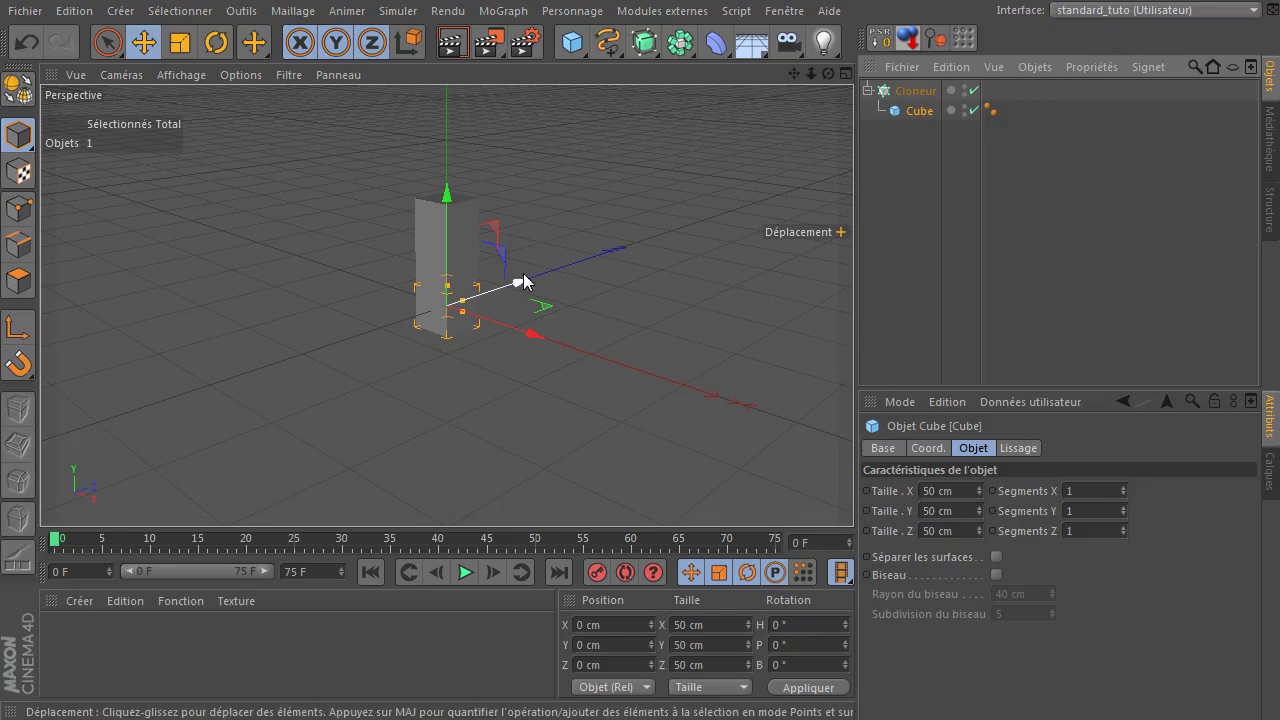
Set the Cloner to grid distribution (Répartition sur une grille) with quantities of 10 in X, 1 in Y and 10 in Z.
{"action": "left_click", "coordinate": [913, 91]}
{"action": "left_click", "coordinate": [1061, 506]}
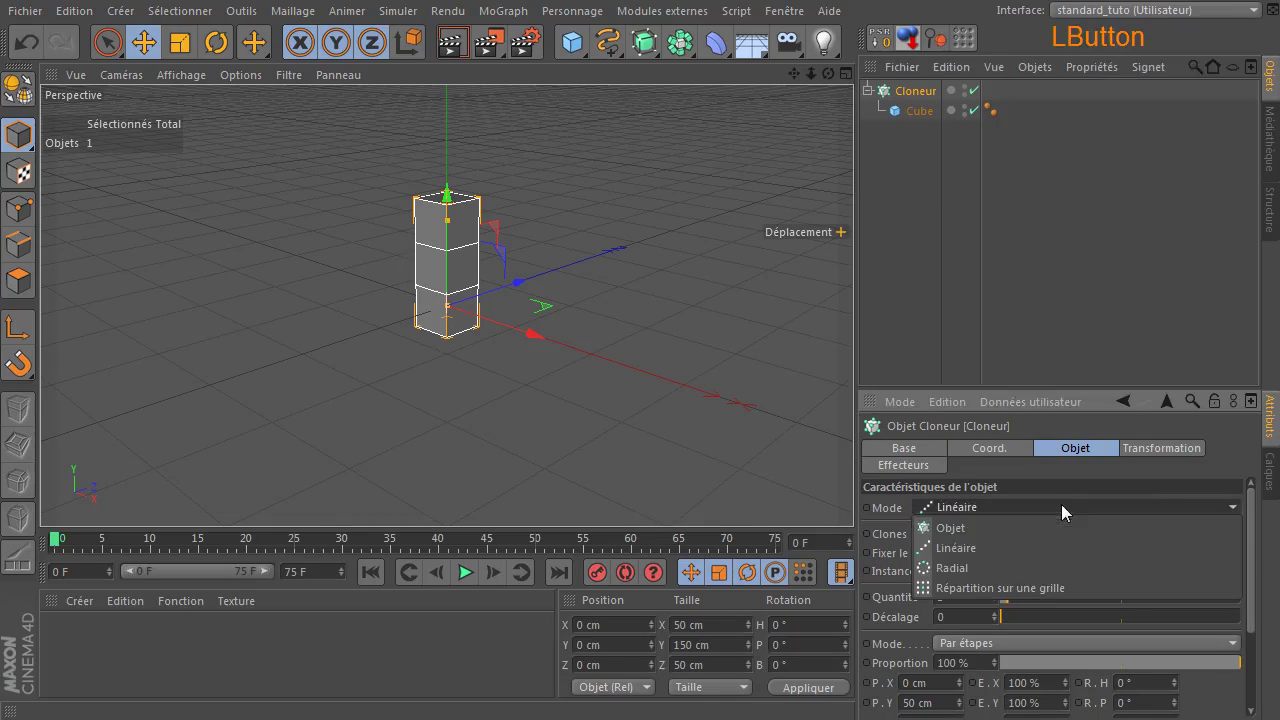
{"action": "left_click", "coordinate": [1043, 587]}
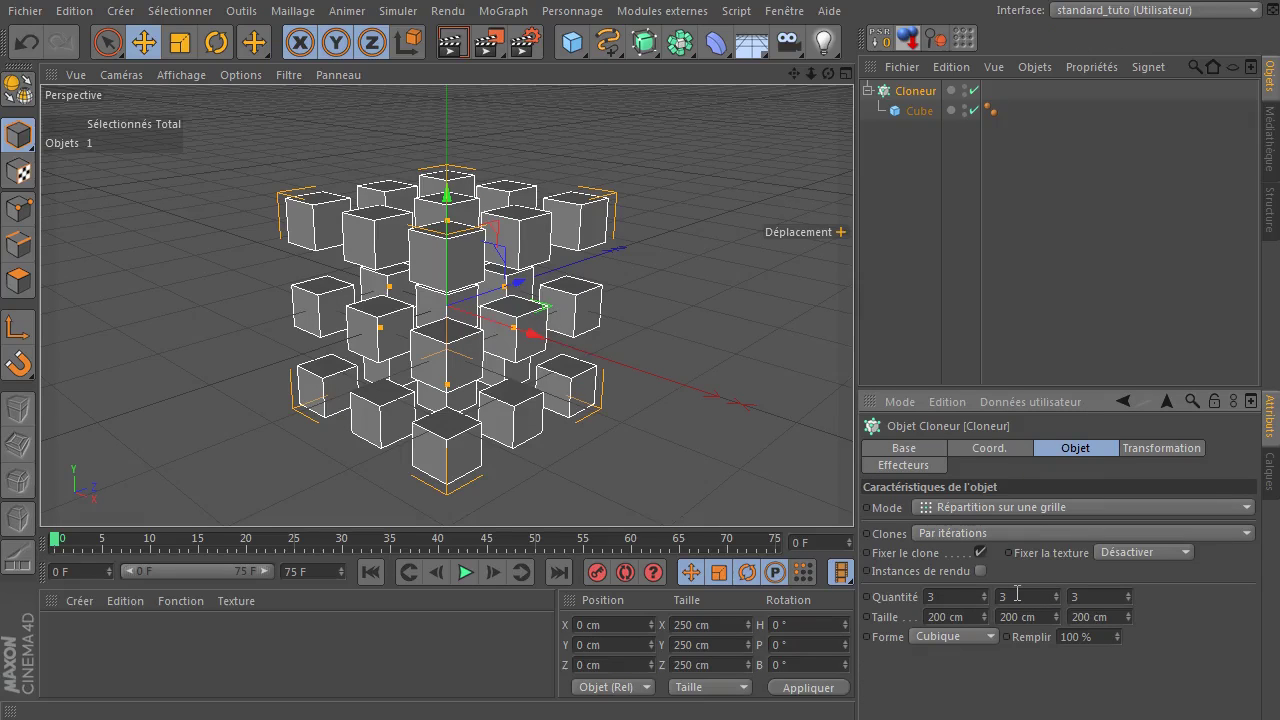
{"action": "left_click", "coordinate": [1010, 596]}
{"action": "type", "text": "1"}
{"action": "left_click", "coordinate": [1070, 690]}
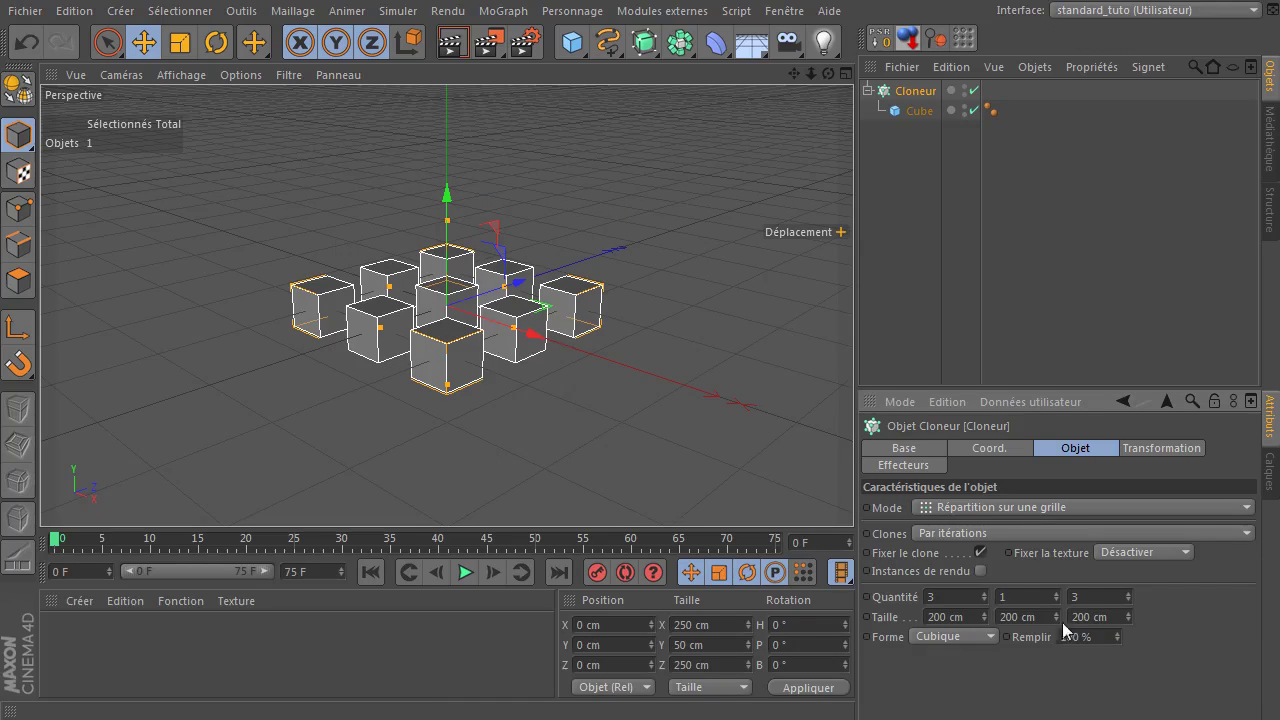
{"action": "left_click", "coordinate": [1098, 598]}
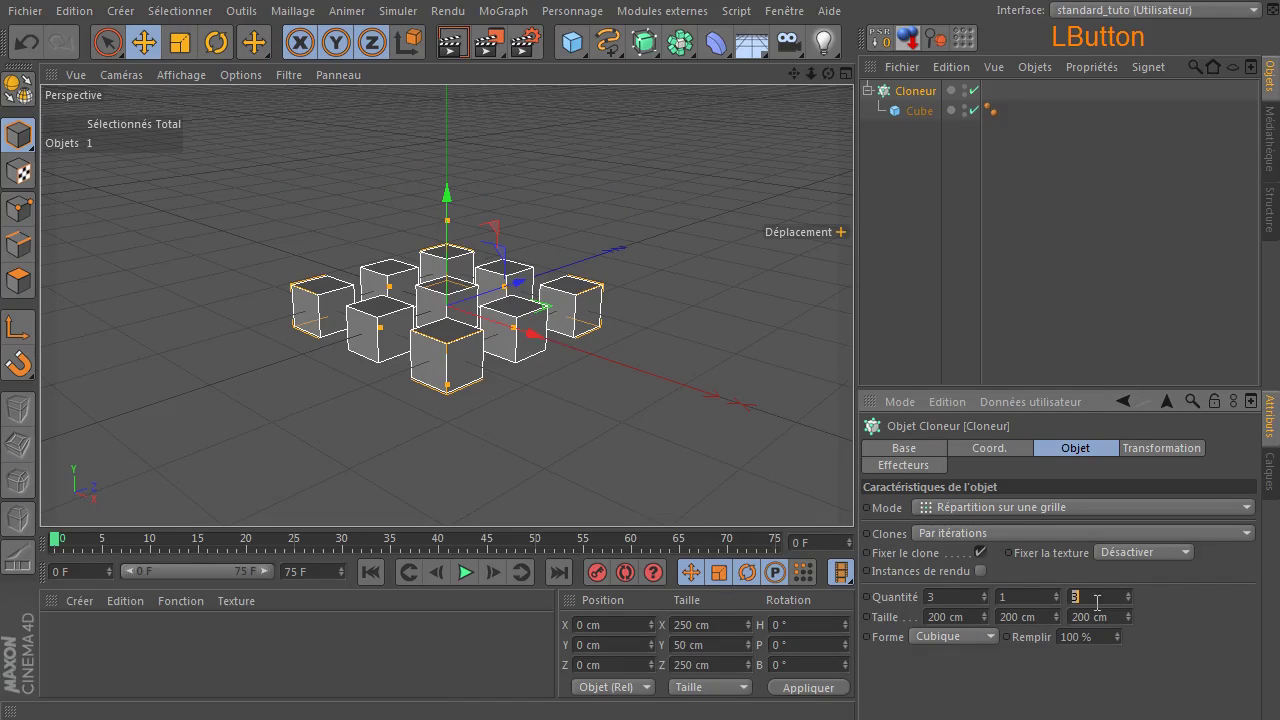
{"action": "type", "text": "10"}
{"action": "left_click", "coordinate": [938, 598]}
{"action": "type", "text": "10"}
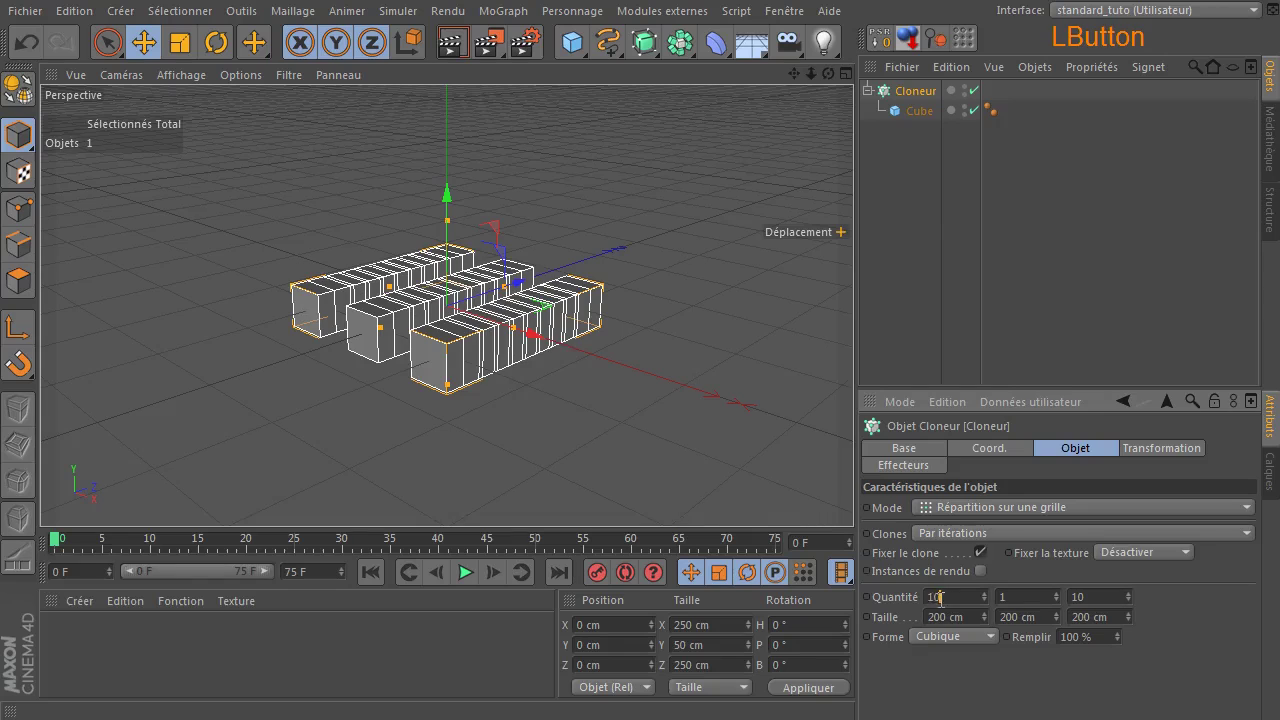
{"action": "key", "text": "Return"}
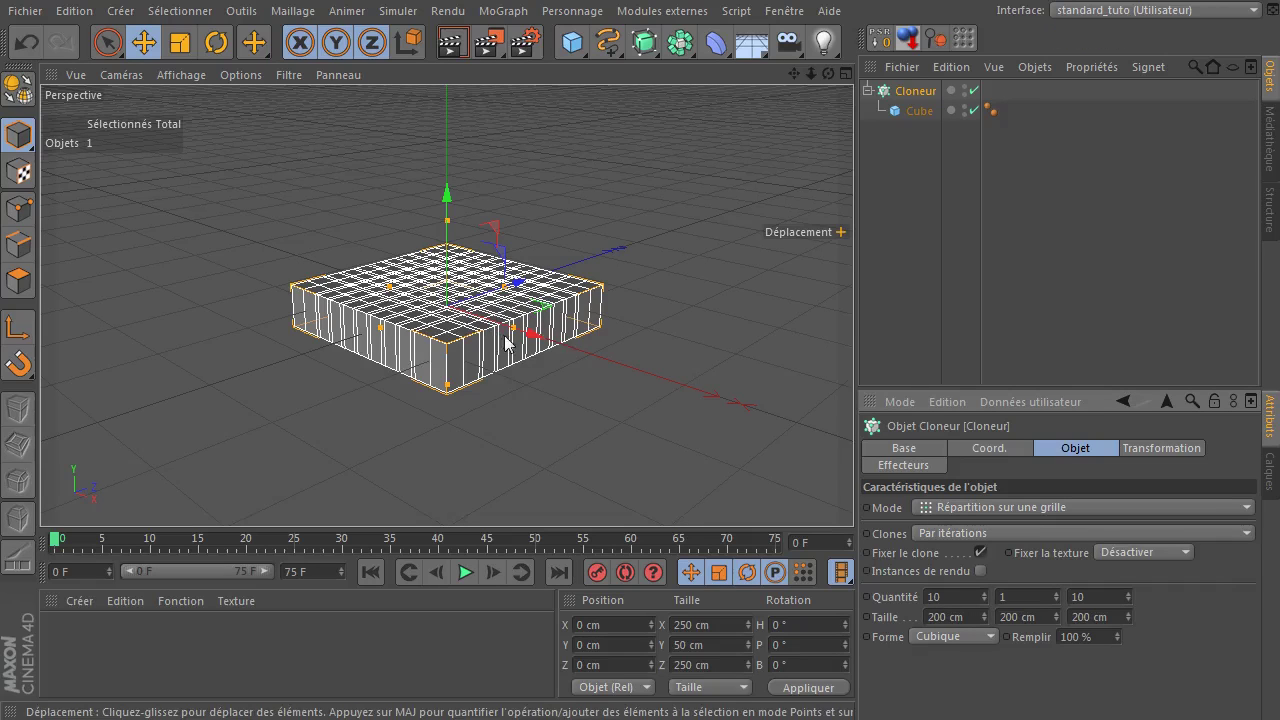
Enlarge the clone grid in the viewport to about 659 cm in X and 569 cm in Z, spacing the cubes apart.
{"action": "mouse_move", "coordinate": [523, 334]}
{"action": "left_mouse_down"}
{"action": "mouse_move", "coordinate": [557, 351]}
{"action": "mouse_move", "coordinate": [640, 345]}
{"action": "mouse_move", "coordinate": [578, 333]}
{"action": "left_mouse_up"}
{"action": "left_click", "coordinate": [27, 42]}
{"action": "left_click_drag", "start_coordinate": [507, 296], "coordinate": [581, 297]}
{"action": "scroll", "coordinate": [493, 368], "scroll_direction": "down", "scroll_amount": 4}
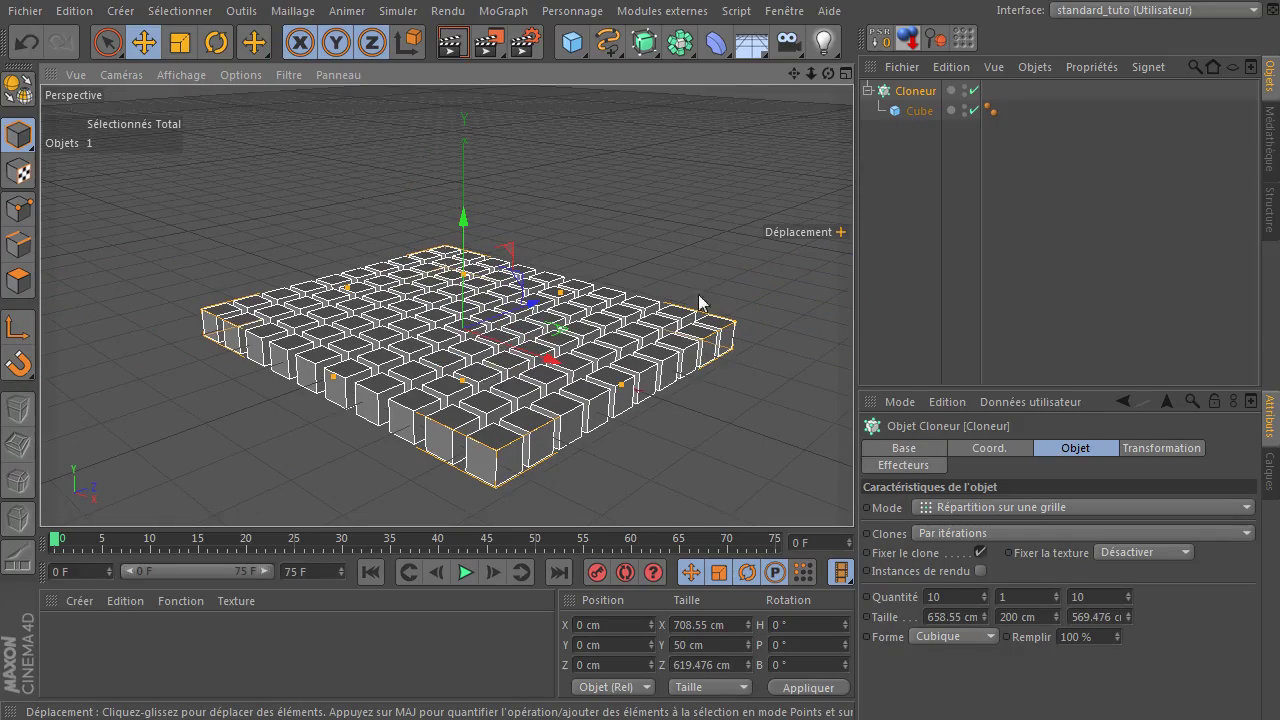
Deselect the Cloner and create three new default materials.
{"action": "left_click", "coordinate": [906, 166]}
{"action": "double_click", "coordinate": [244, 640]}
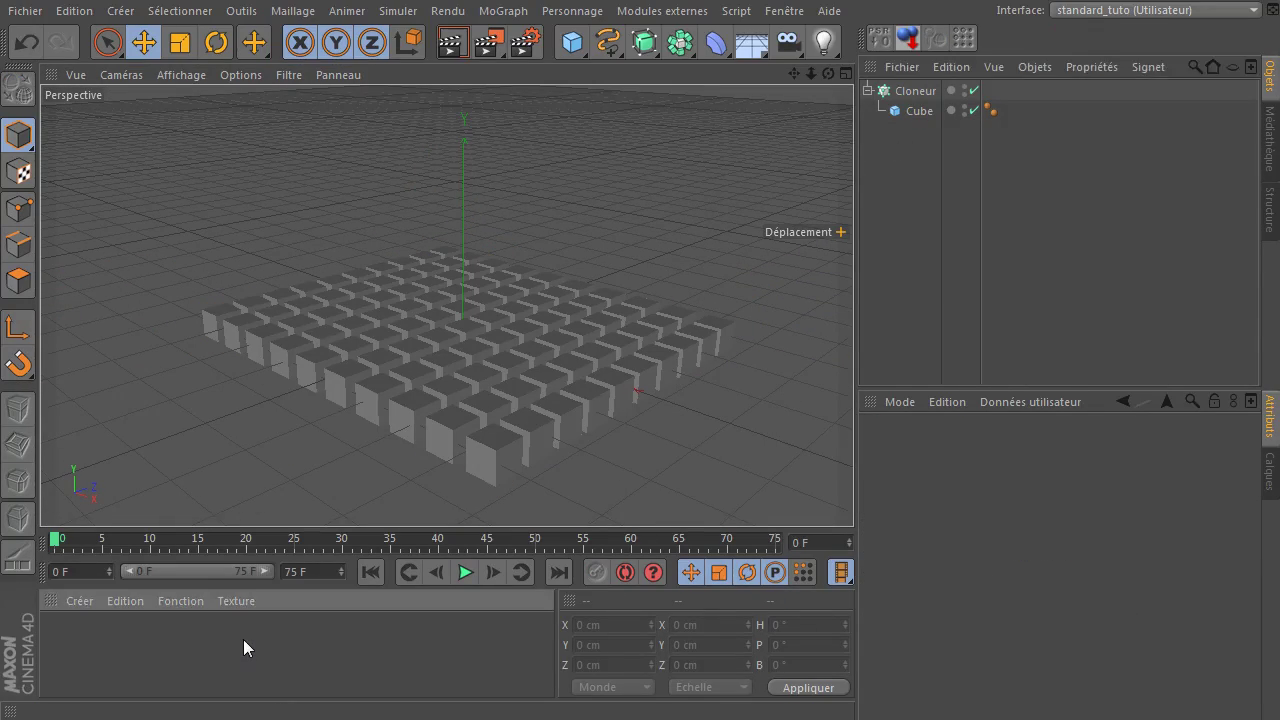
{"action": "double_click", "coordinate": [311, 660]}
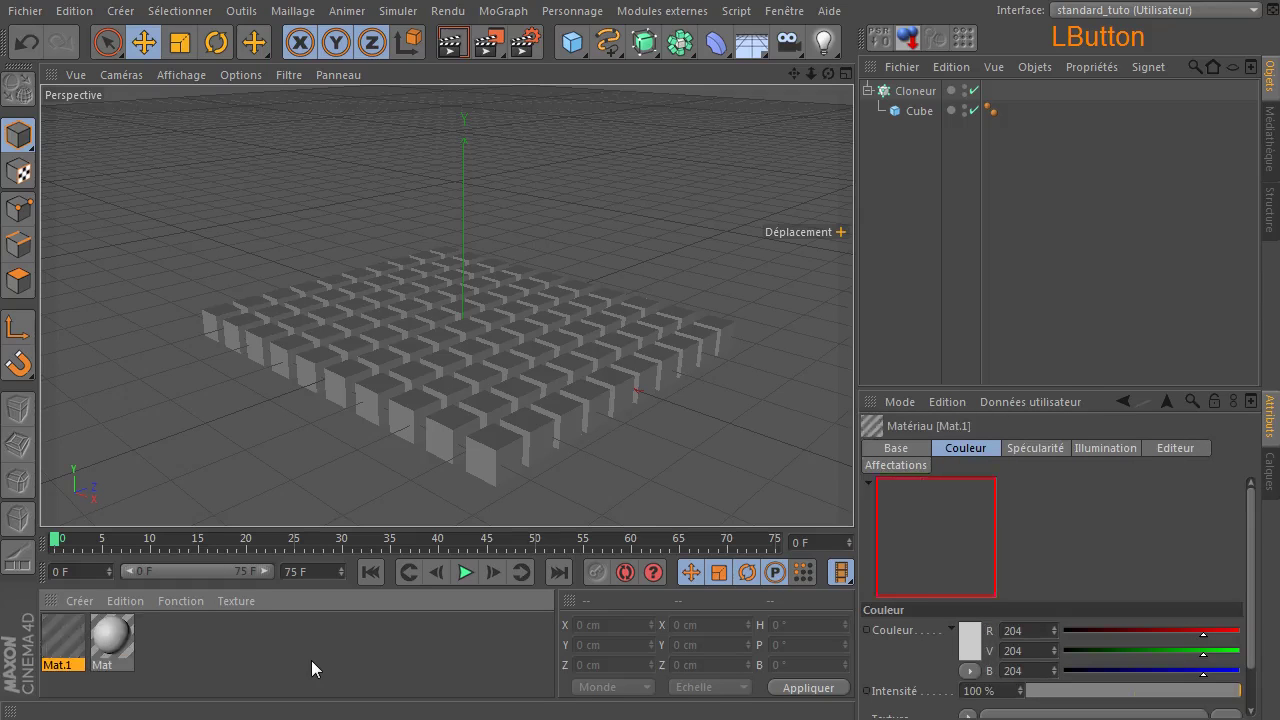
{"action": "double_click", "coordinate": [258, 660]}
Duplicate the cube twice inside the Cloner and assign Mat.2 to Cube, Mat.1 to Cube.1 and Mat to Cube.2.
{"action": "left_click", "coordinate": [897, 110]}
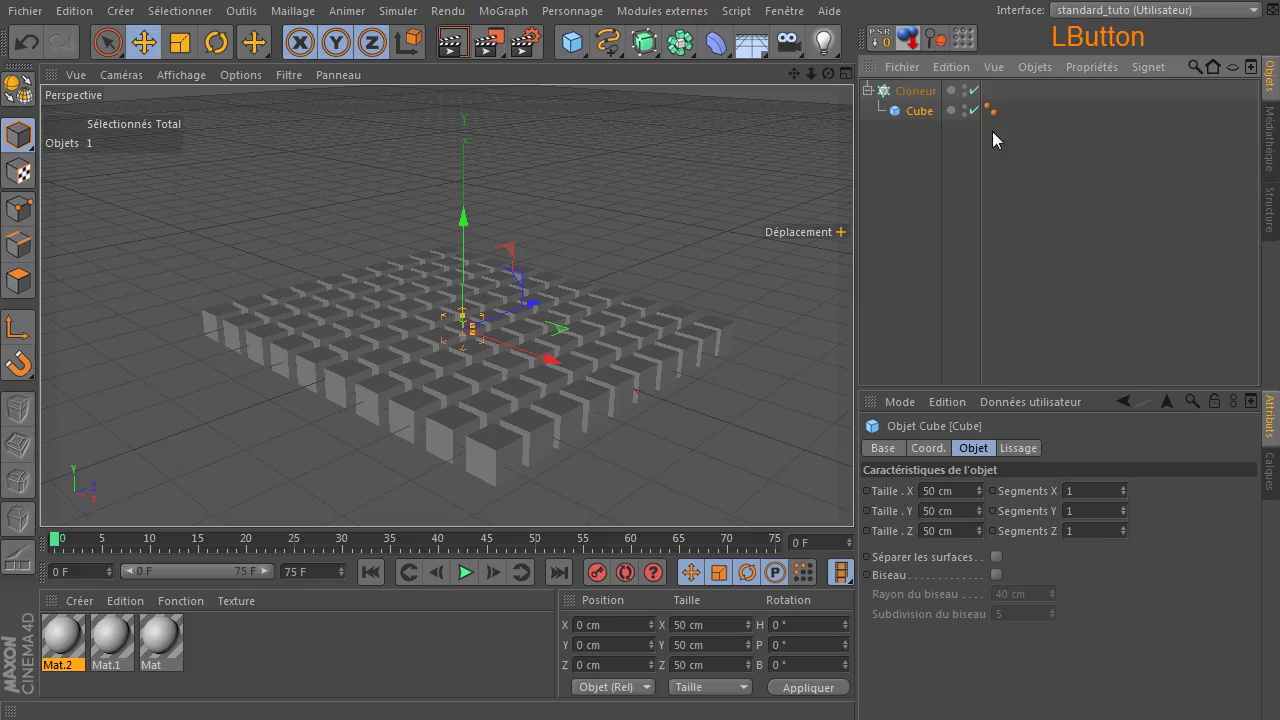
{"action": "left_click_drag", "start_coordinate": [905, 114], "coordinate": [920, 147], "text": "ctrl"}
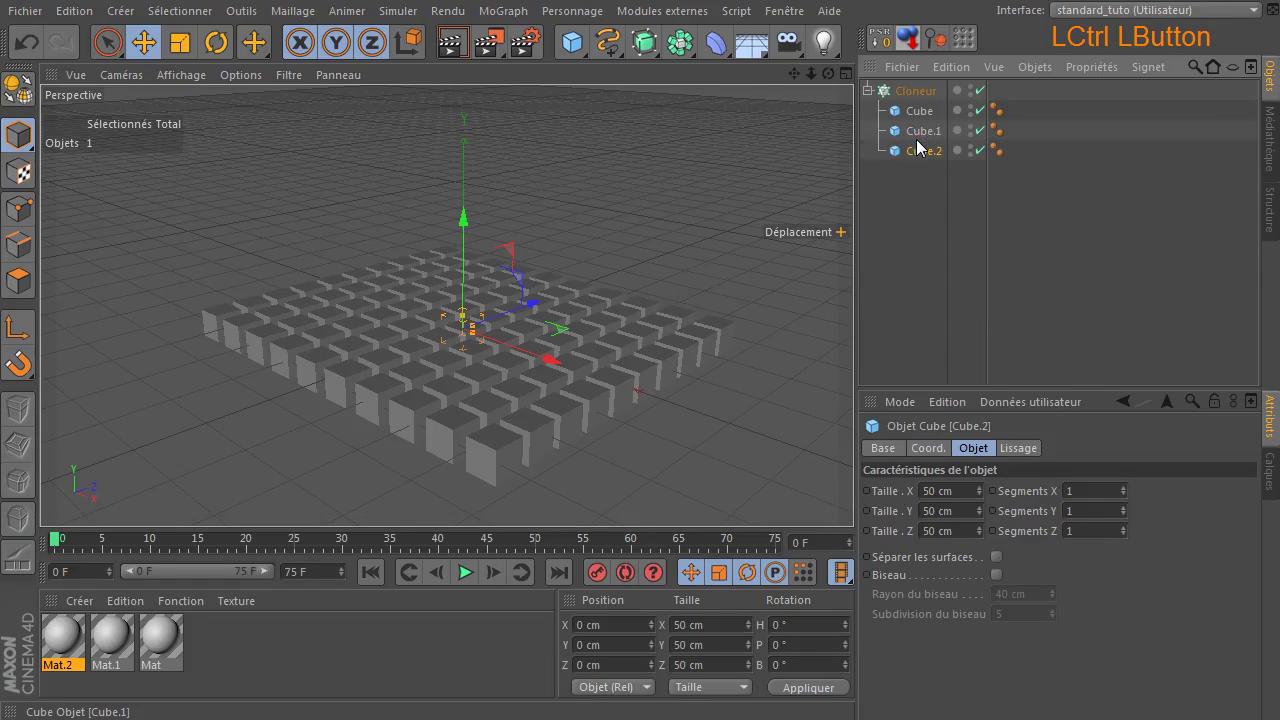
{"action": "left_click_drag", "start_coordinate": [65, 645], "coordinate": [917, 114]}
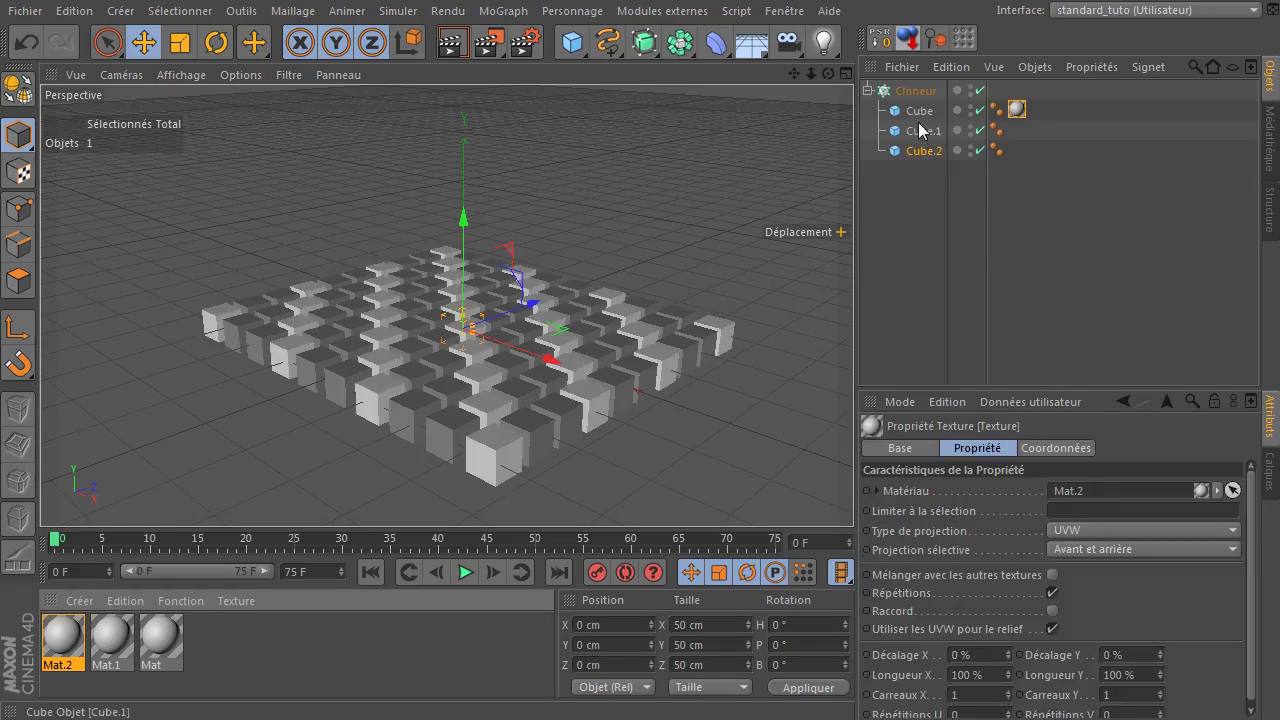
{"action": "left_click_drag", "start_coordinate": [112, 640], "coordinate": [935, 131]}
{"action": "left_click", "coordinate": [160, 640]}
{"action": "left_click_drag", "start_coordinate": [160, 640], "coordinate": [930, 152]}
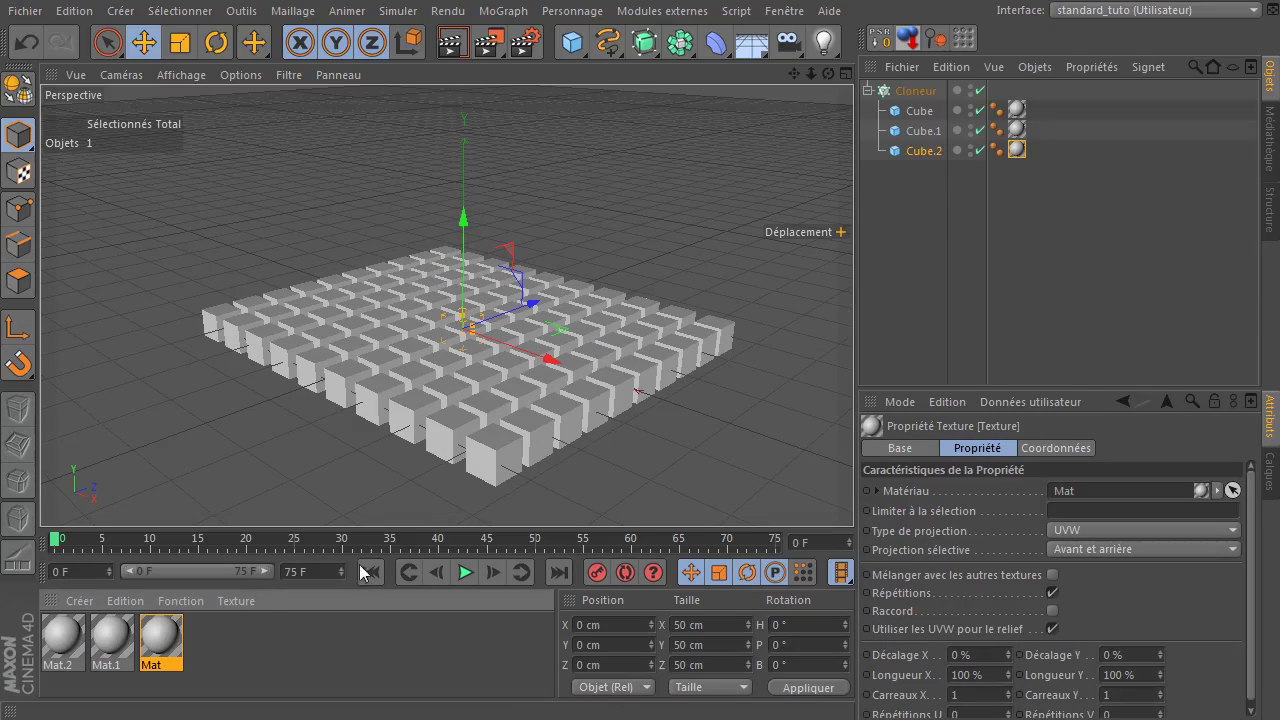
Turn off the Spécularité channel for all three materials at once.
{"action": "double_click", "coordinate": [62, 640]}
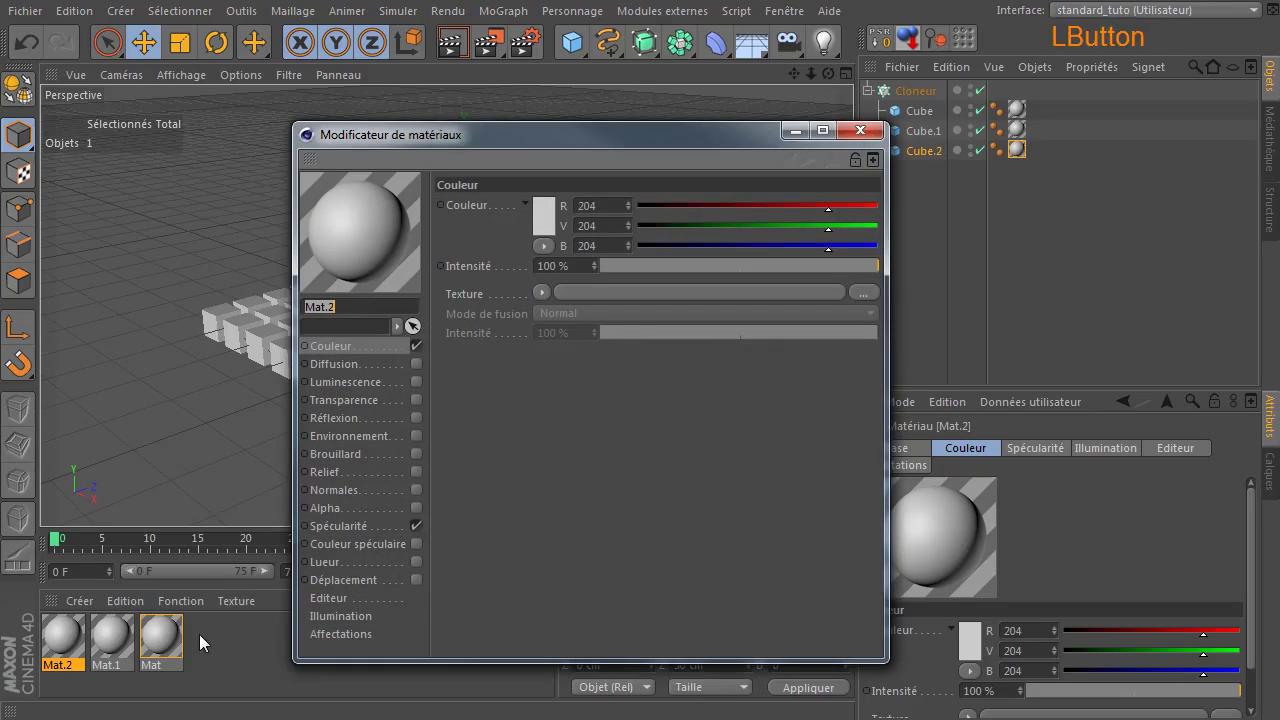
{"action": "left_click", "coordinate": [860, 131]}
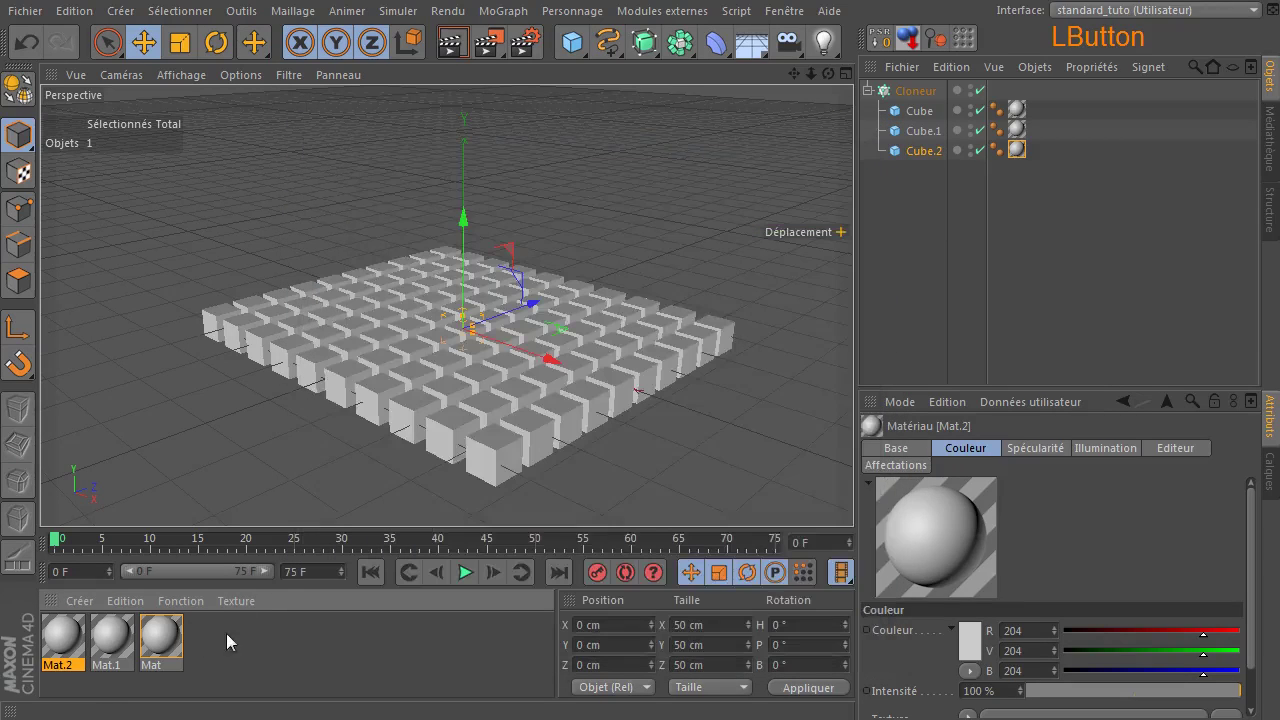
{"action": "left_click", "coordinate": [221, 625]}
{"action": "left_click_drag", "start_coordinate": [230, 627], "coordinate": [66, 680]}
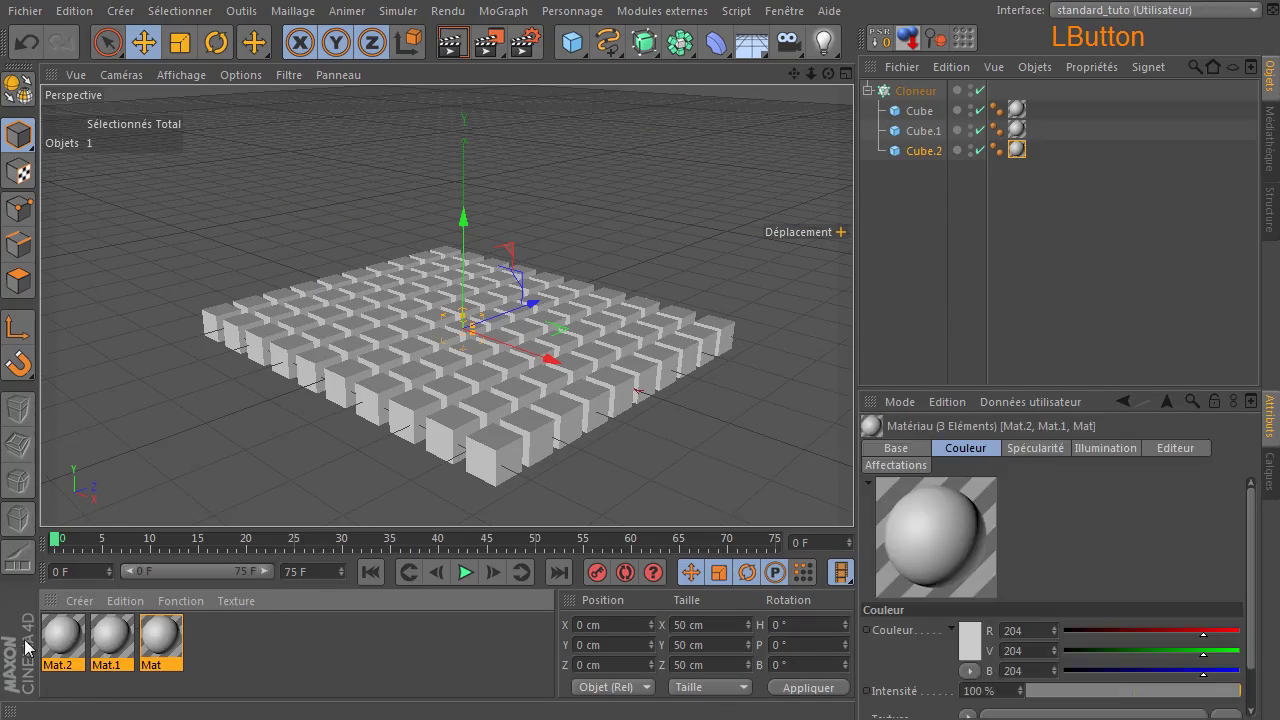
{"action": "left_click", "coordinate": [893, 450]}
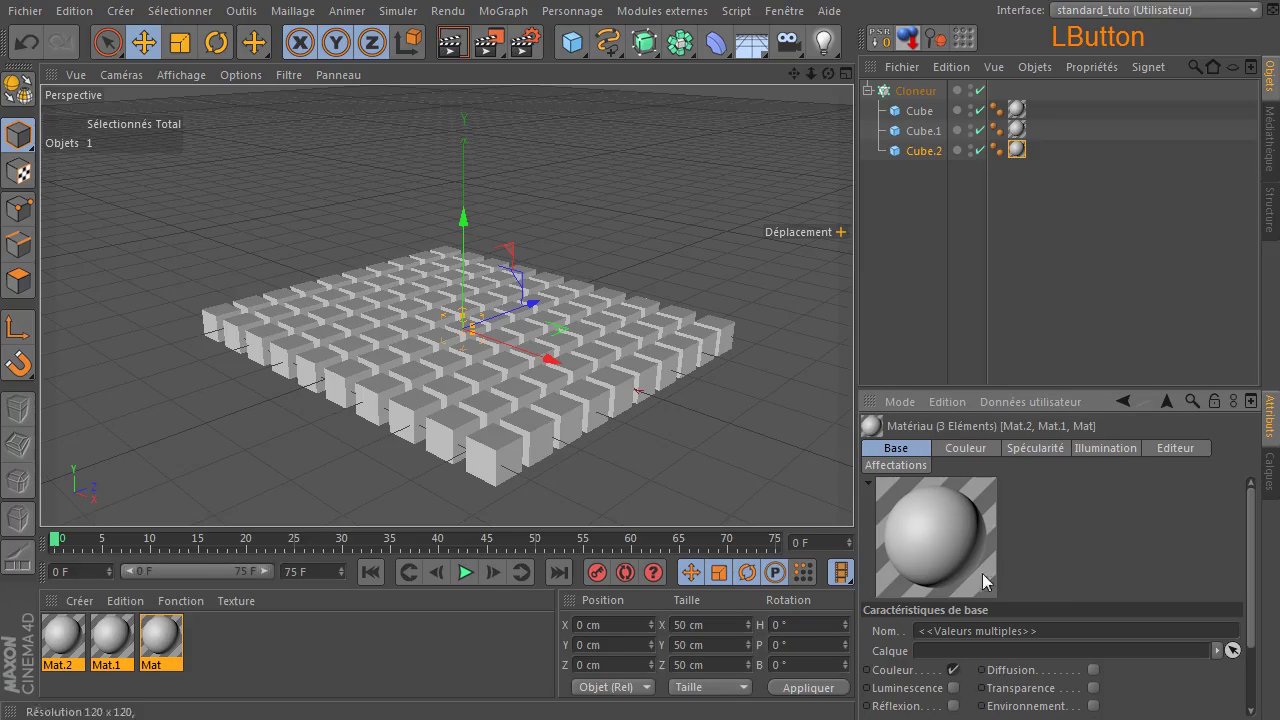
{"action": "left_click_drag", "start_coordinate": [999, 387], "coordinate": [999, 248]}
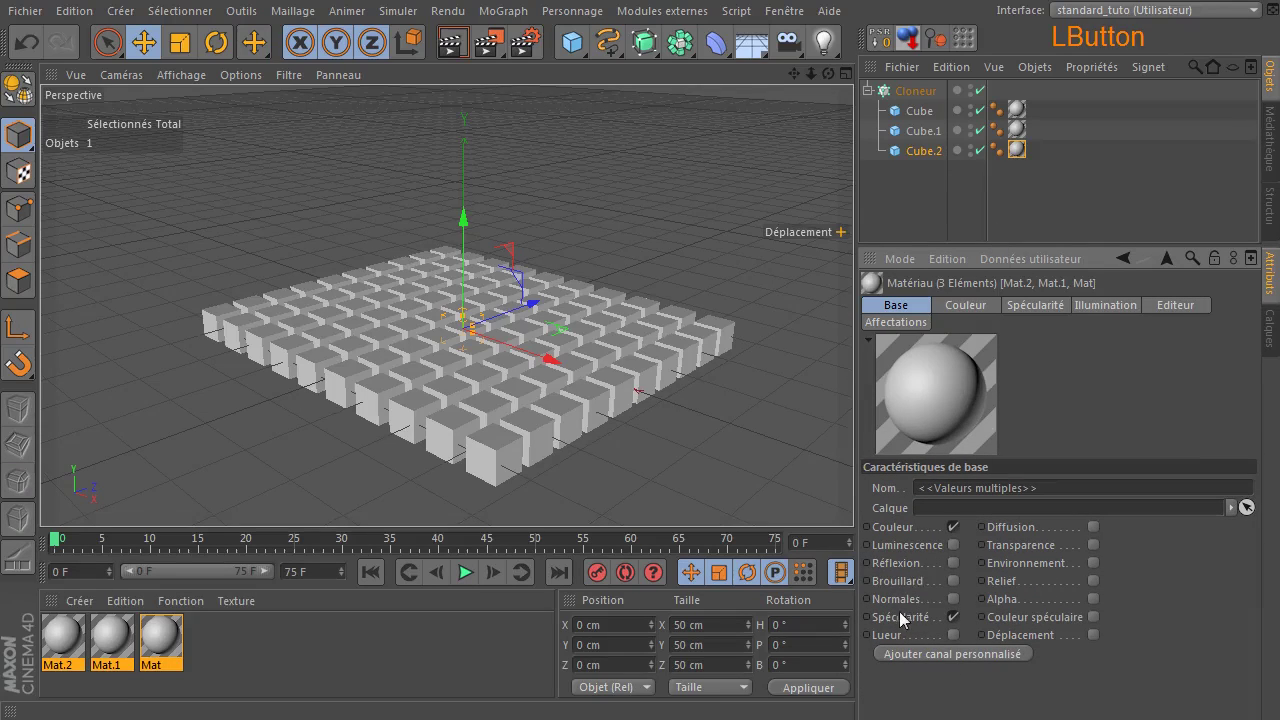
{"action": "left_click", "coordinate": [952, 617]}
{"action": "left_click_drag", "start_coordinate": [1034, 249], "coordinate": [1034, 418]}
{"action": "left_click", "coordinate": [355, 649]}
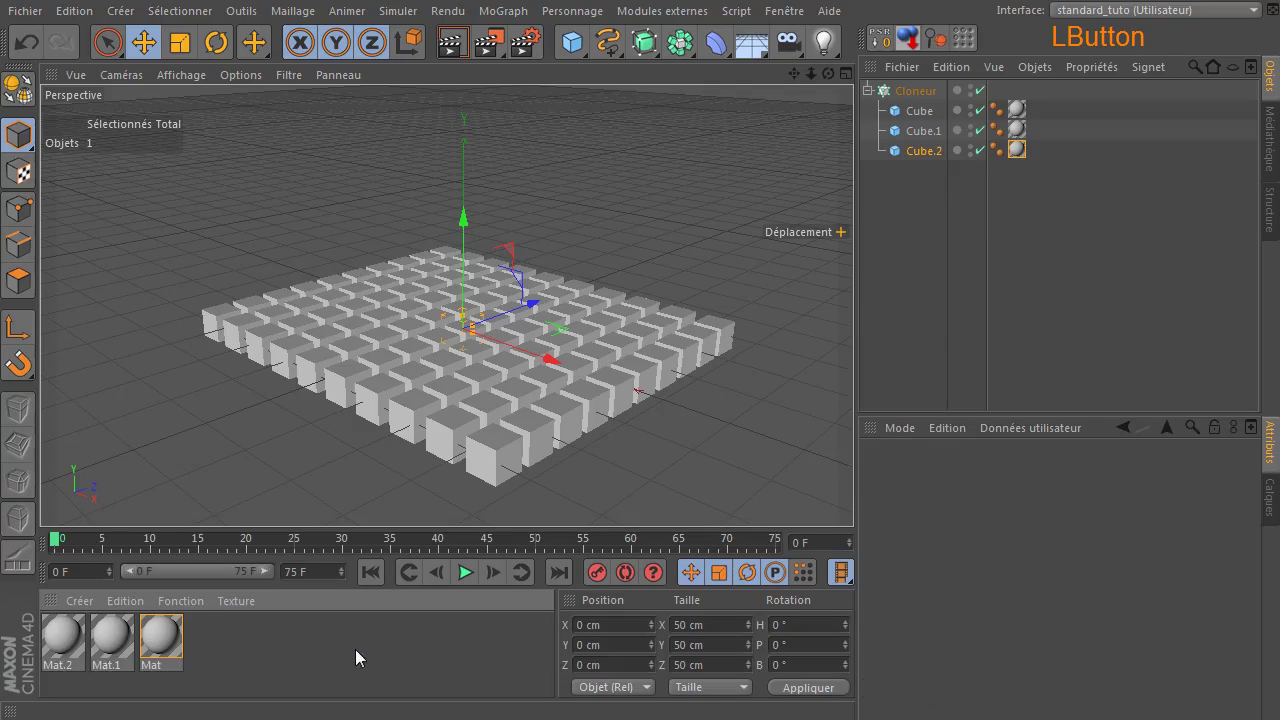
Set the colour of Mat.2 to a bright blue with hue 195° (RGB 0, 191, 255).
{"action": "double_click", "coordinate": [52, 650]}
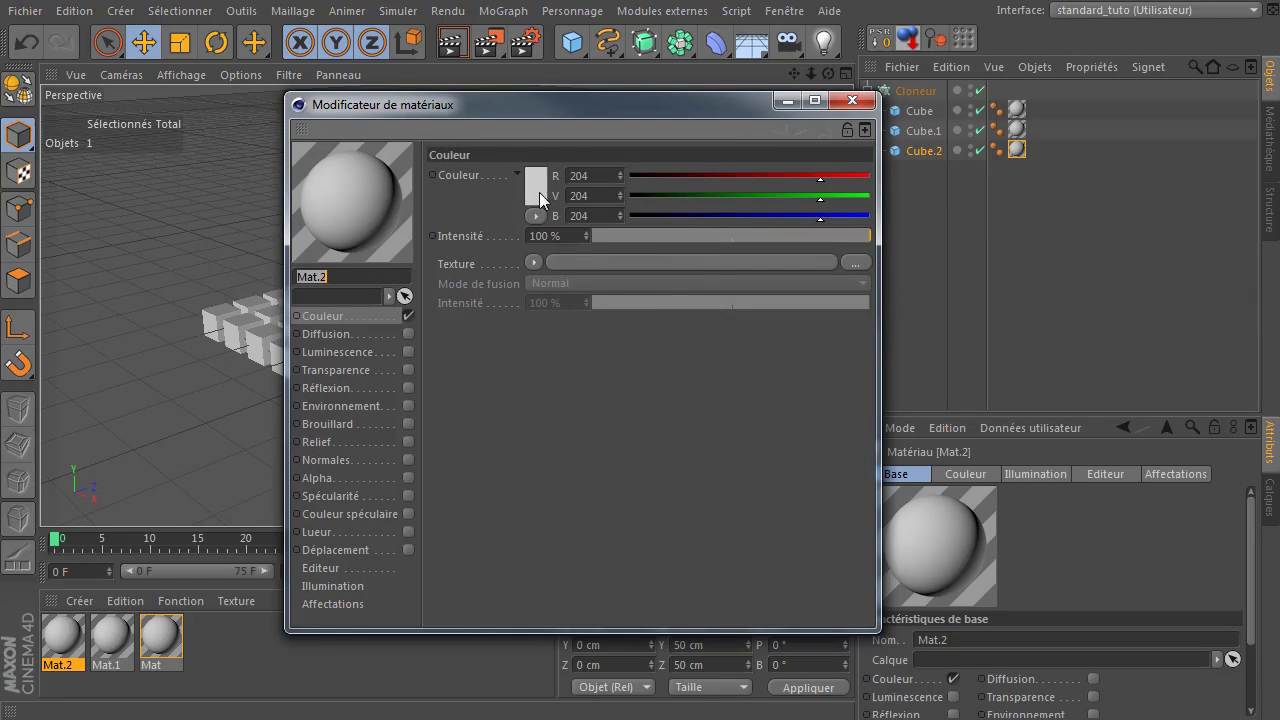
{"action": "left_click", "coordinate": [532, 193]}
{"action": "left_click_drag", "start_coordinate": [512, 163], "coordinate": [600, 100]}
{"action": "left_click_drag", "start_coordinate": [576, 117], "coordinate": [583, 118]}
{"action": "left_click", "coordinate": [478, 287]}
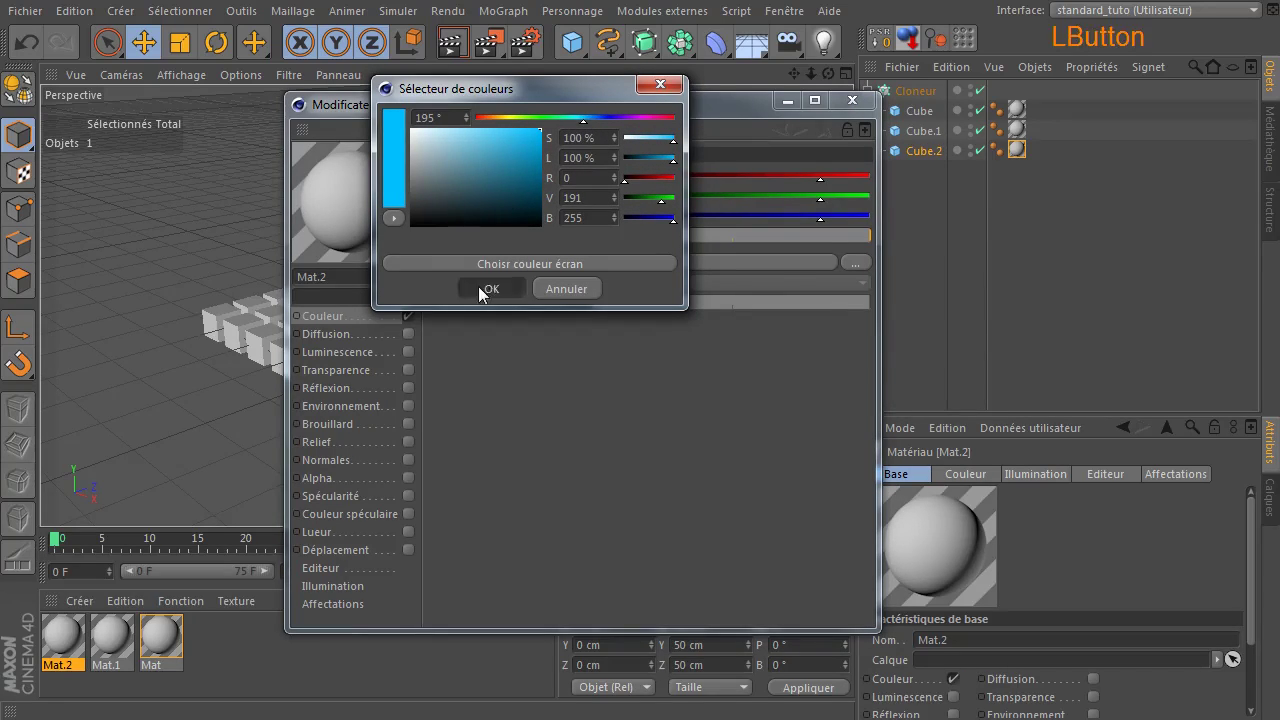
Set the colour of Mat.1 to orange (RGB 255, 110, 0).
{"action": "left_click", "coordinate": [119, 637]}
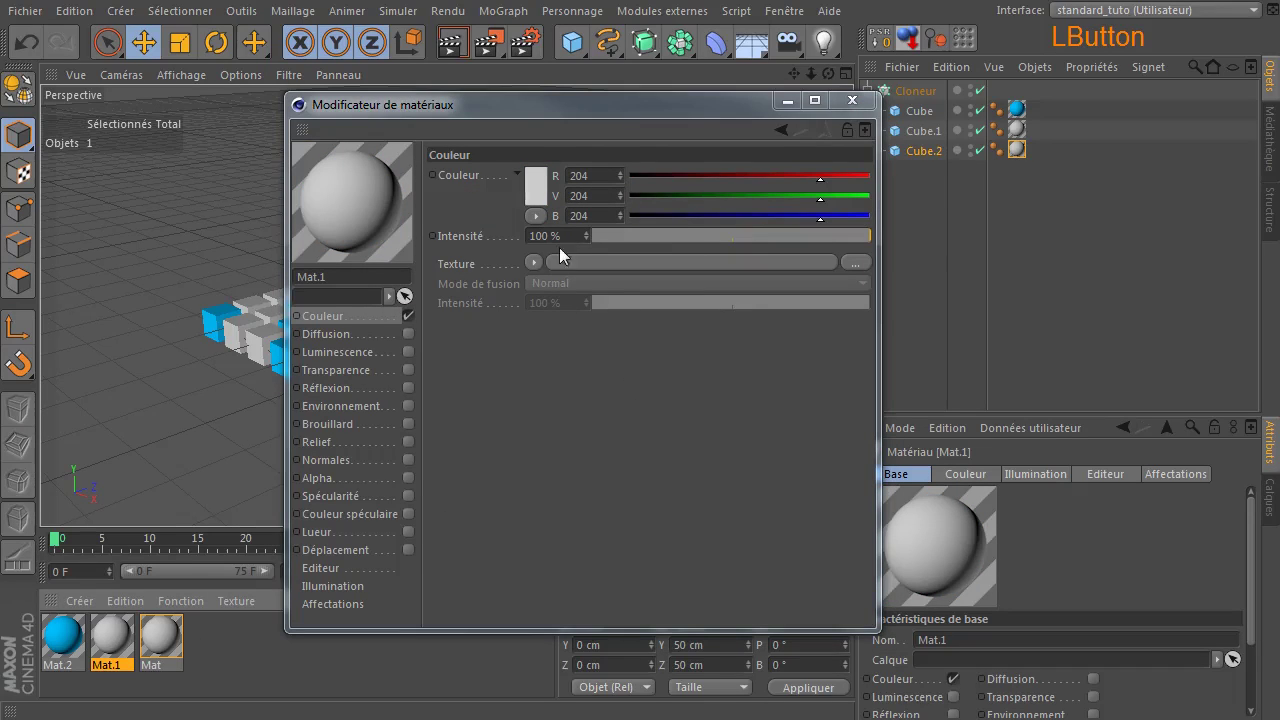
{"action": "left_click", "coordinate": [538, 182]}
{"action": "left_click", "coordinate": [500, 104]}
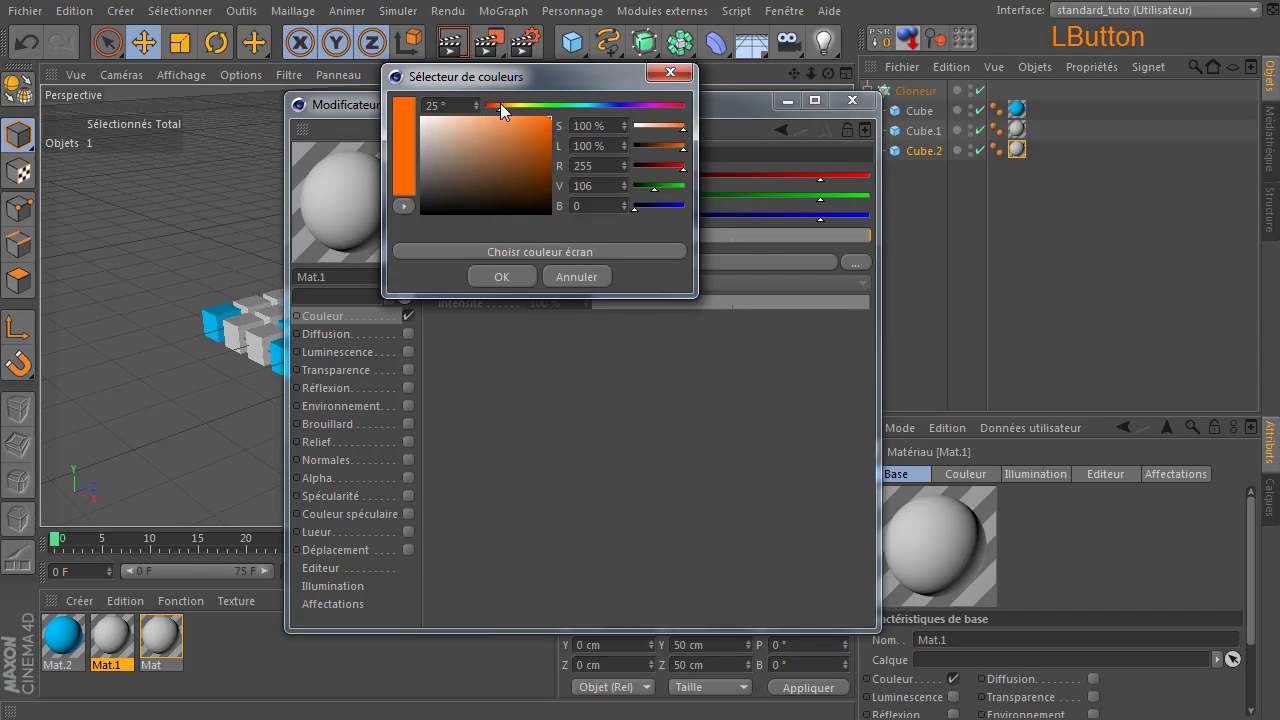
{"action": "left_click", "coordinate": [496, 276]}
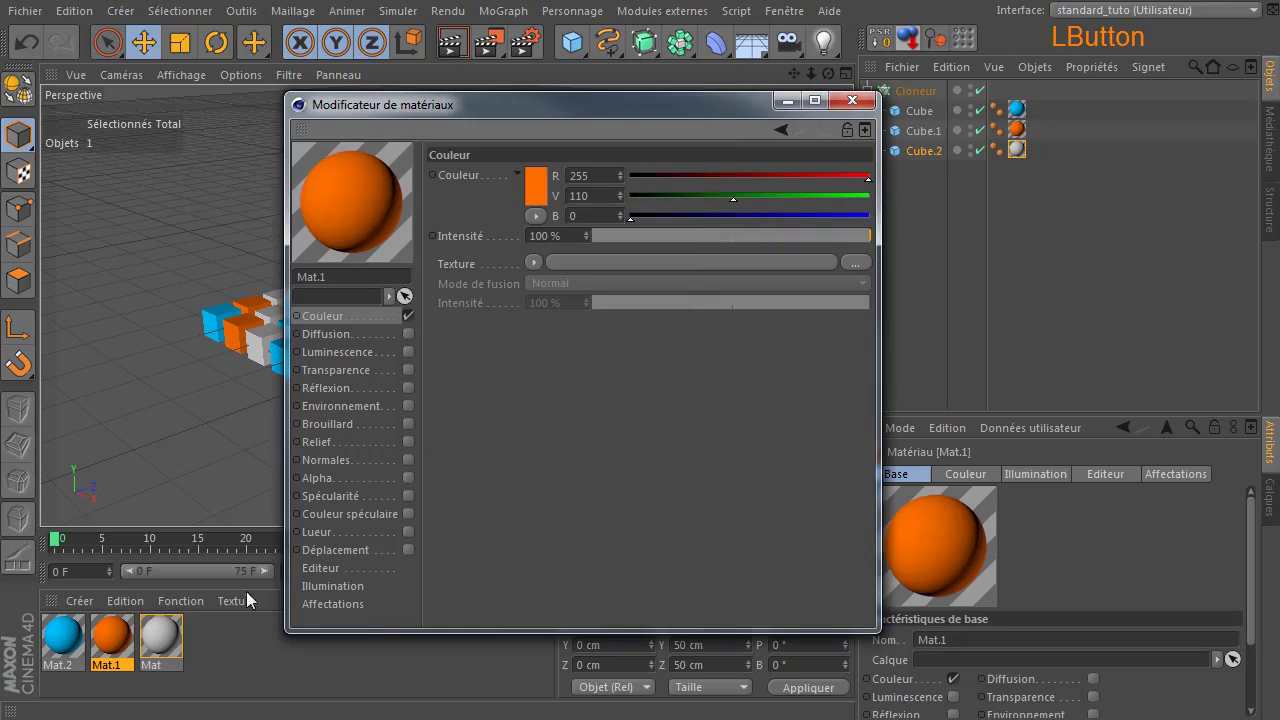
Set the colour of Mat to a bright green with hue 96° (RGB 102, 255, 0) and close the material editor.
{"action": "left_click", "coordinate": [162, 640]}
{"action": "left_click", "coordinate": [536, 177]}
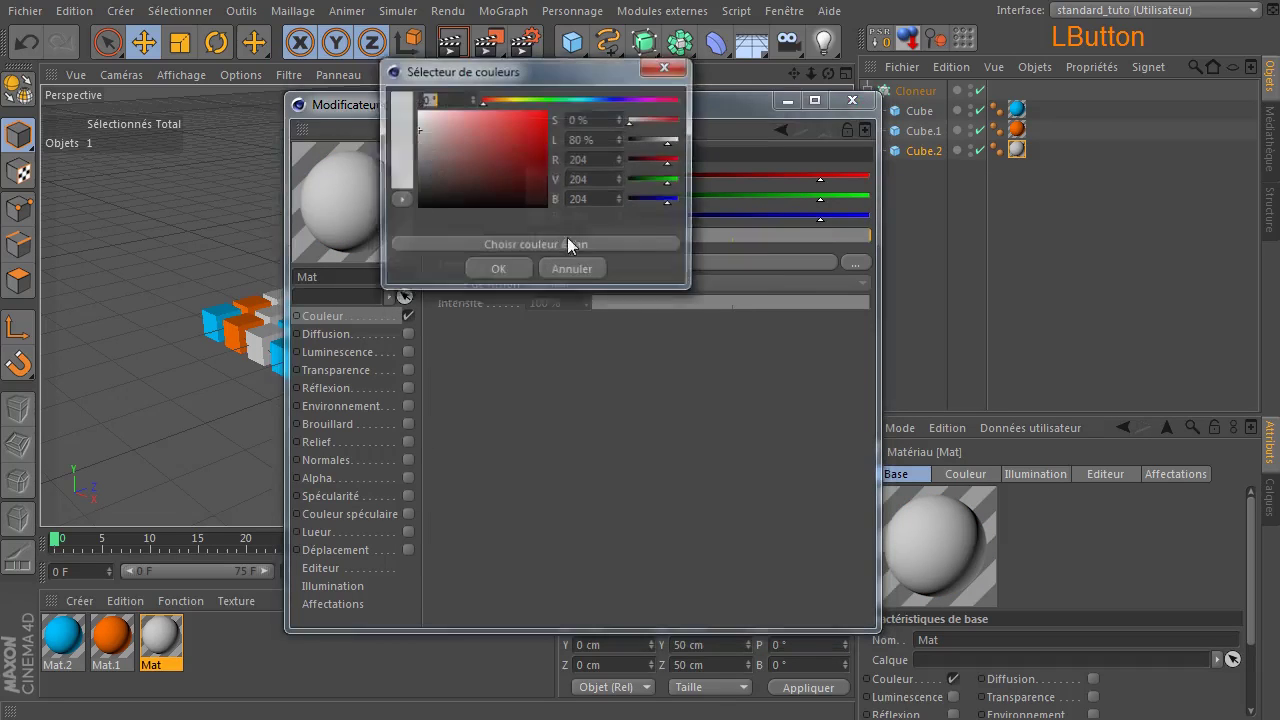
{"action": "mouse_move", "coordinate": [548, 100]}
{"action": "left_mouse_down"}
{"action": "mouse_move", "coordinate": [531, 98]}
{"action": "mouse_move", "coordinate": [548, 116]}
{"action": "mouse_move", "coordinate": [537, 97]}
{"action": "left_mouse_up"}
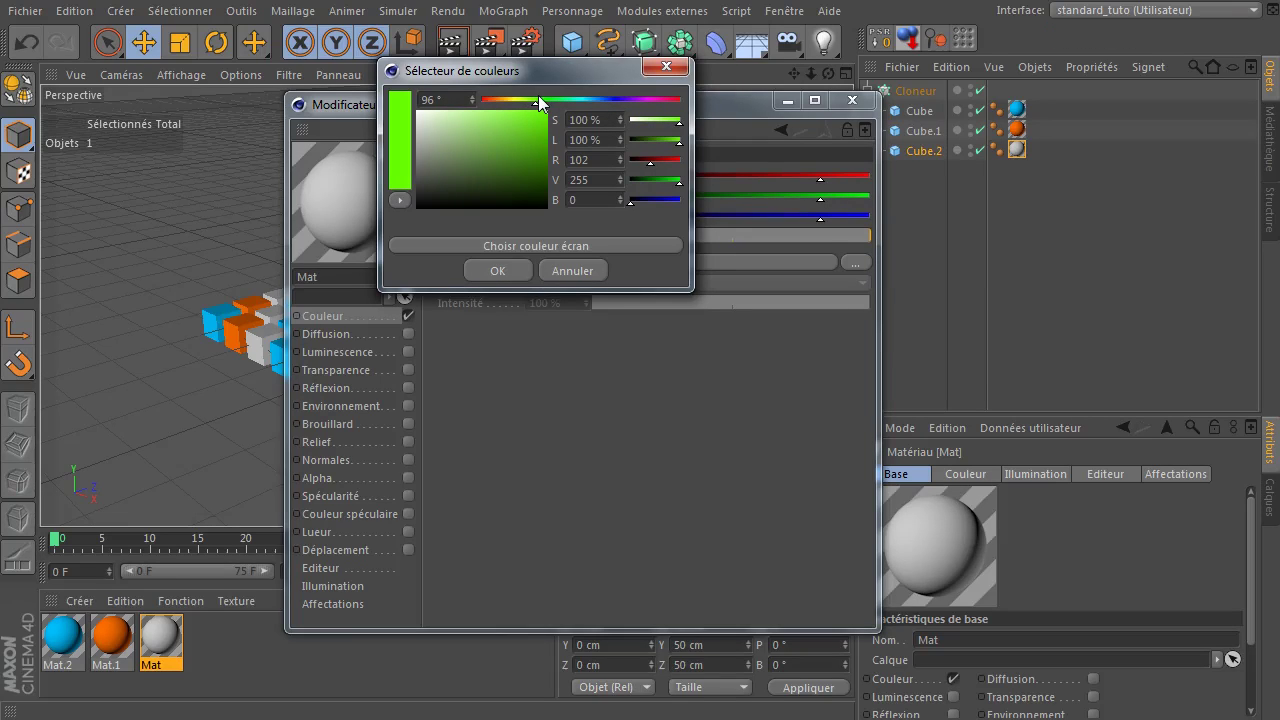
{"action": "left_click", "coordinate": [497, 270]}
{"action": "left_click", "coordinate": [849, 104]}
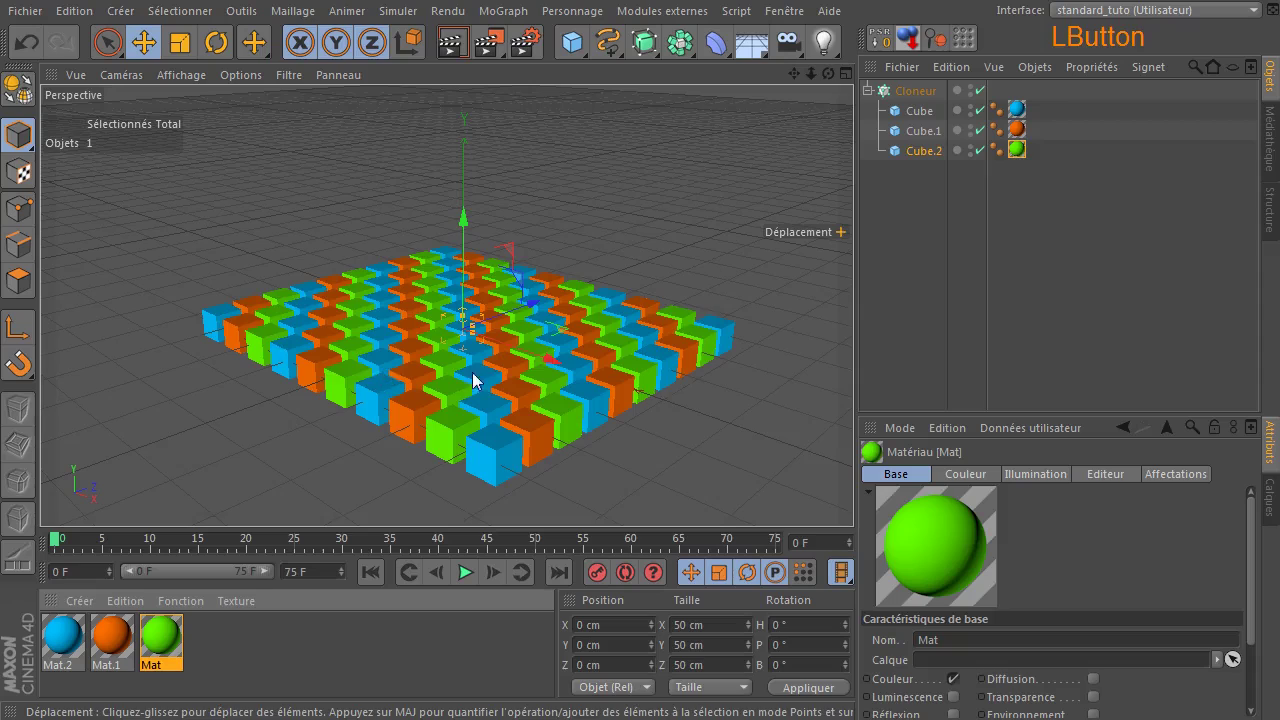
{"action": "left_click_drag", "start_coordinate": [832, 74], "coordinate": [463, 328]}
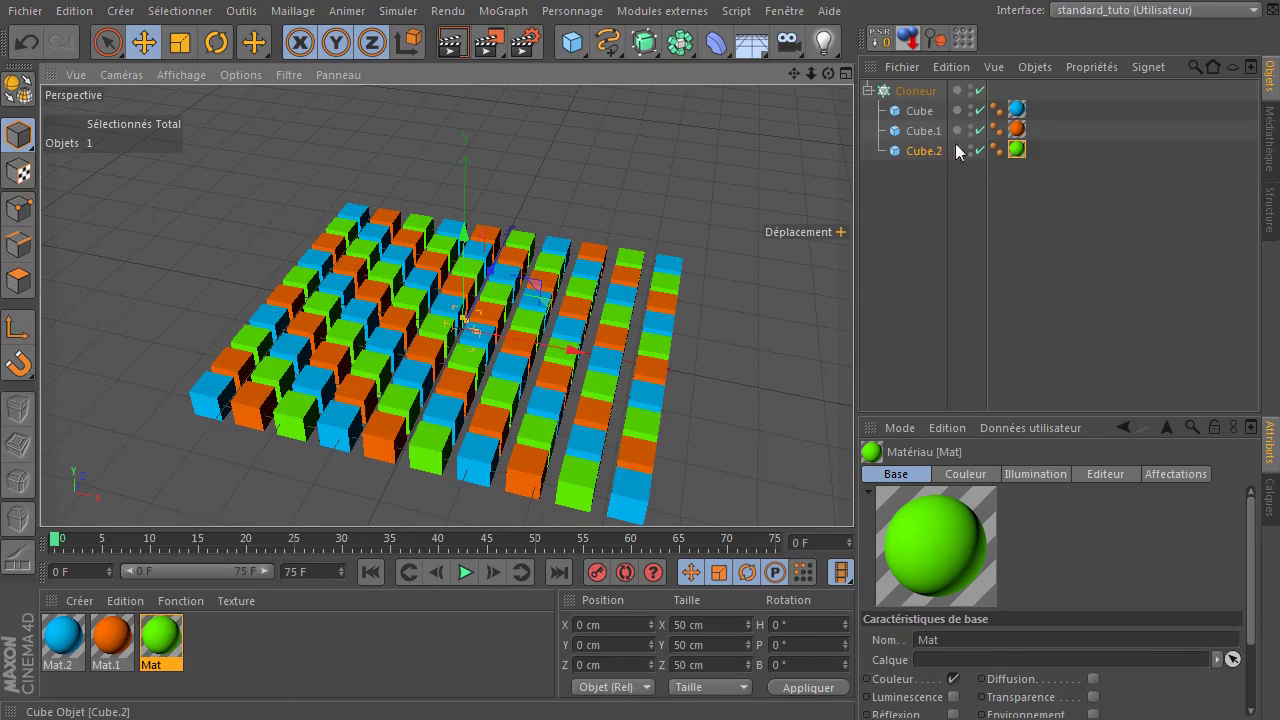
Set the Cloneur object's clone distribution to random (Aléatoires).
{"action": "left_click", "coordinate": [905, 91]}
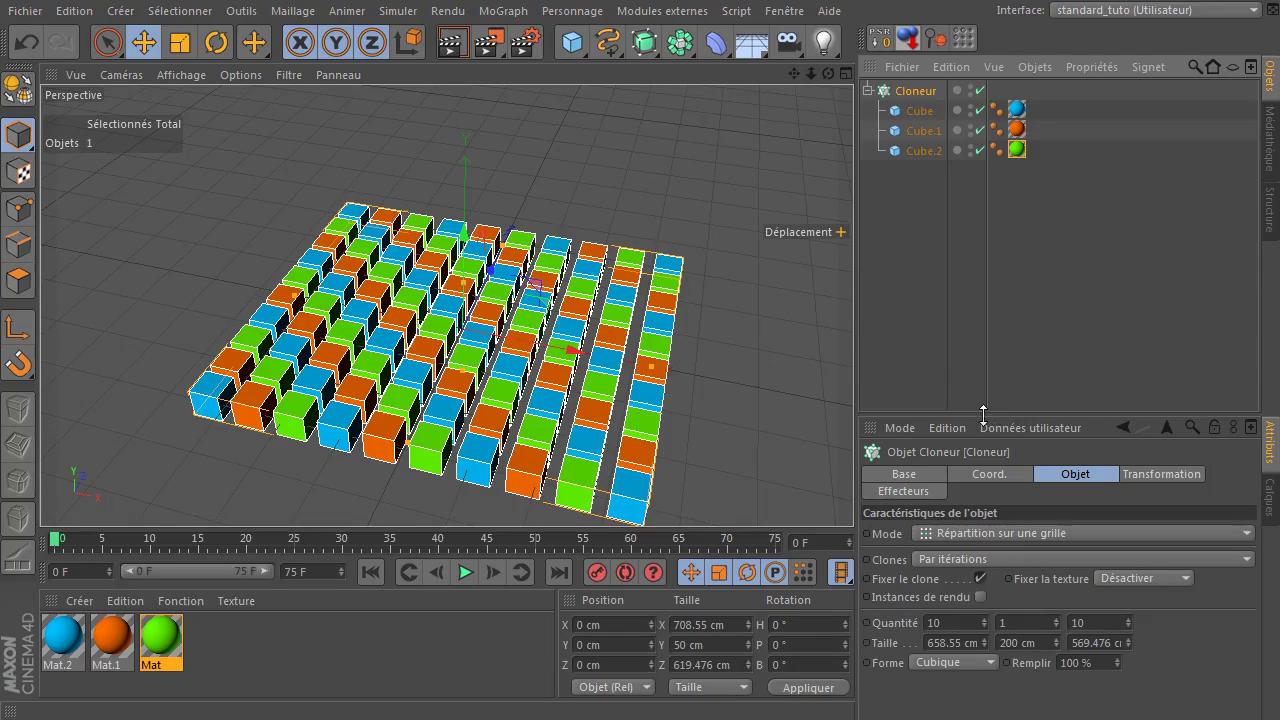
{"action": "left_click_drag", "start_coordinate": [983, 414], "coordinate": [983, 318]}
{"action": "left_click", "coordinate": [980, 465]}
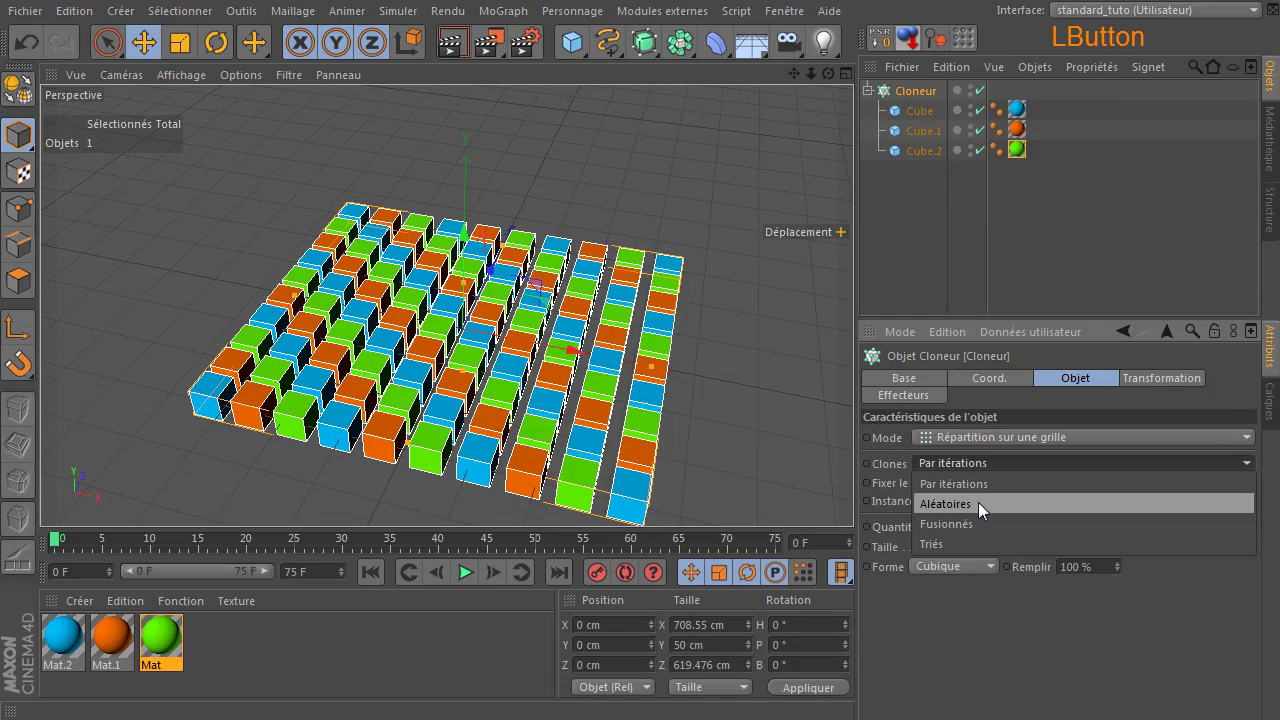
{"action": "left_click", "coordinate": [978, 502]}
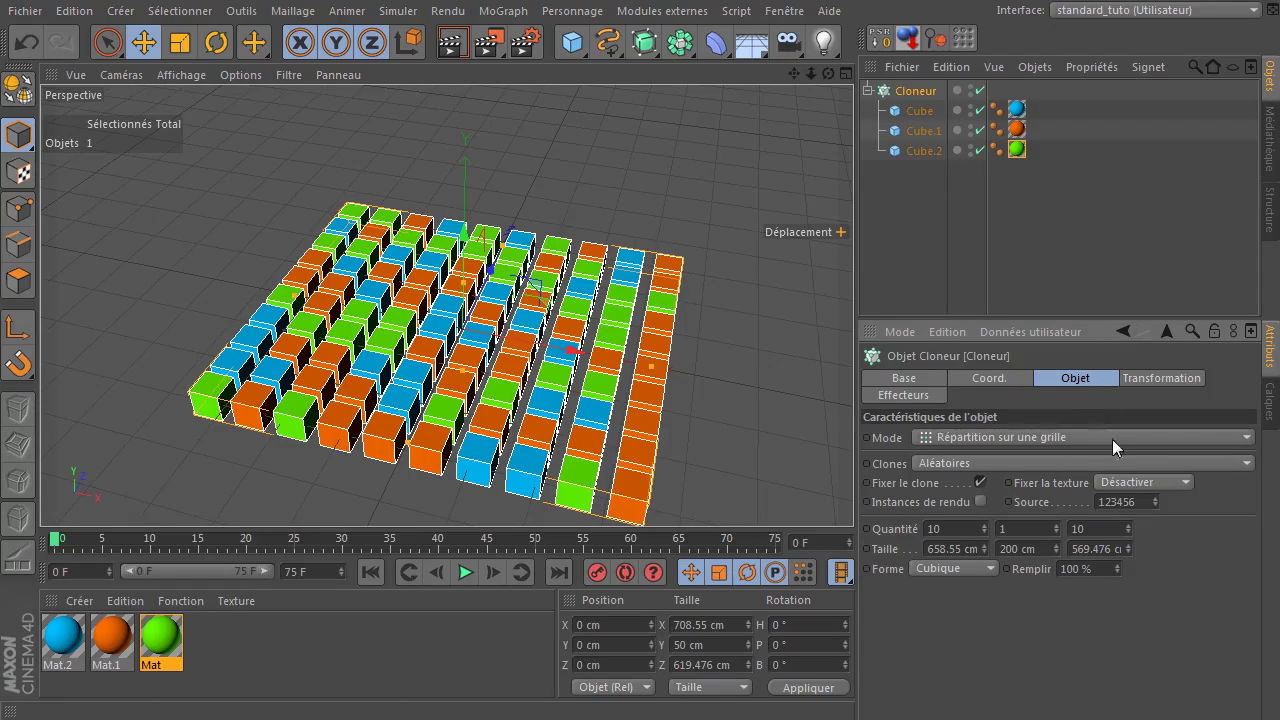
Raise the Cloneur's random seed (Source) in single steps to 123459, then reset it to its default.
{"action": "left_click", "coordinate": [1156, 499]}
{"action": "left_click", "coordinate": [1156, 499]}
{"action": "left_click", "coordinate": [1156, 499]}
{"action": "left_click", "coordinate": [1147, 504]}
{"action": "left_click_drag", "start_coordinate": [1147, 504], "coordinate": [935, 511]}
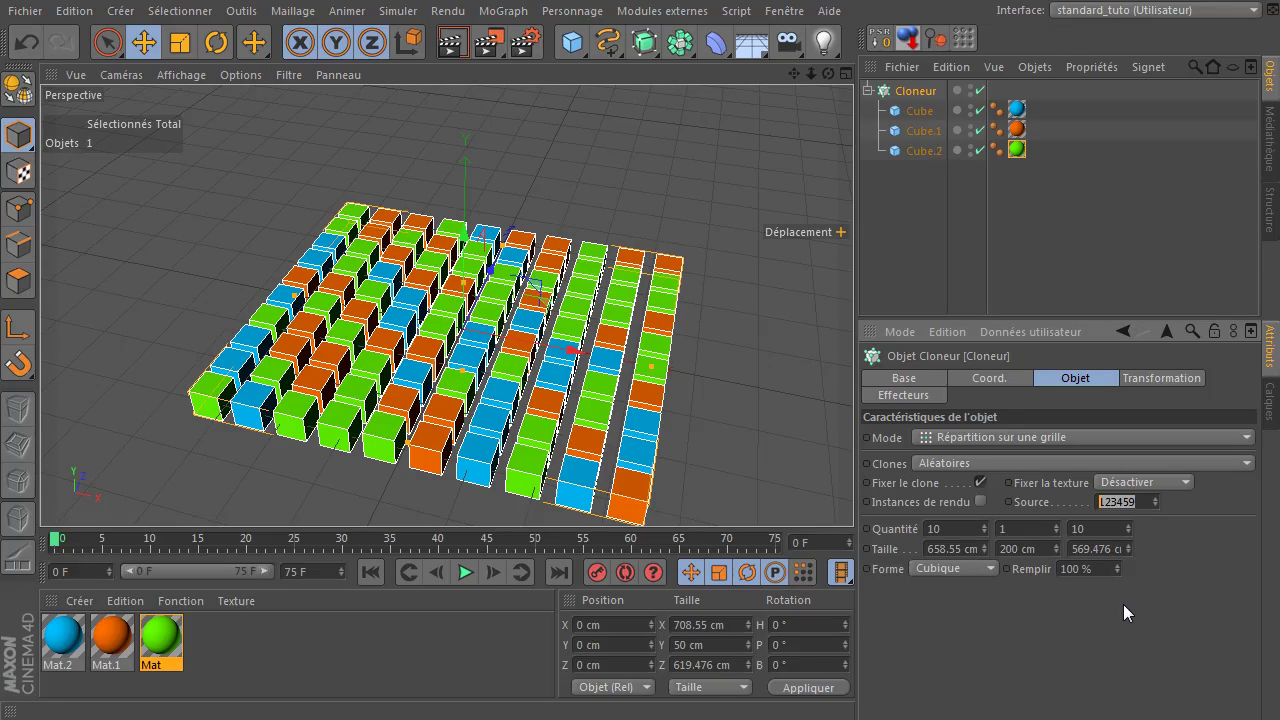
{"action": "left_click", "coordinate": [1181, 577]}
{"action": "right_click", "coordinate": [1156, 506]}
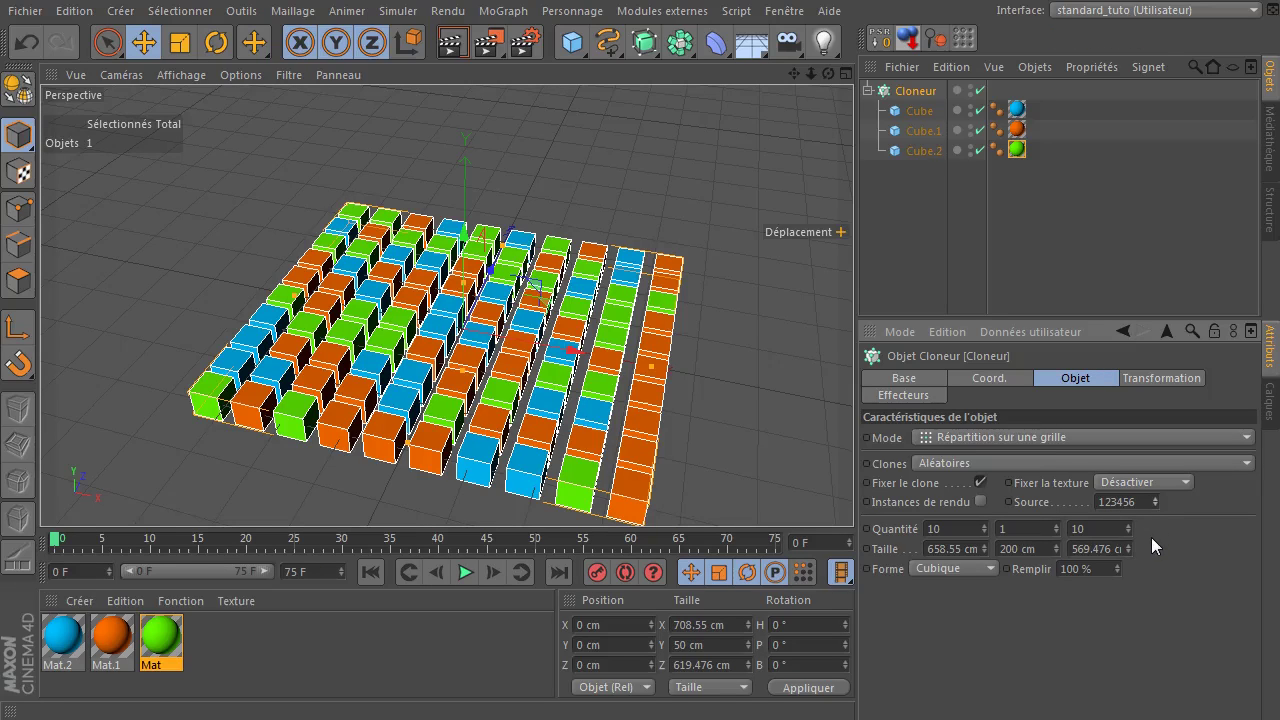
Give the Cloneur a random seed by entering rnd(500) as the Source value.
{"action": "left_click", "coordinate": [1138, 502]}
{"action": "type", "text": "rnd("}
{"action": "key", "text": "Left"}
{"action": "type", "text": "500"}
{"action": "key", "text": "Return"}
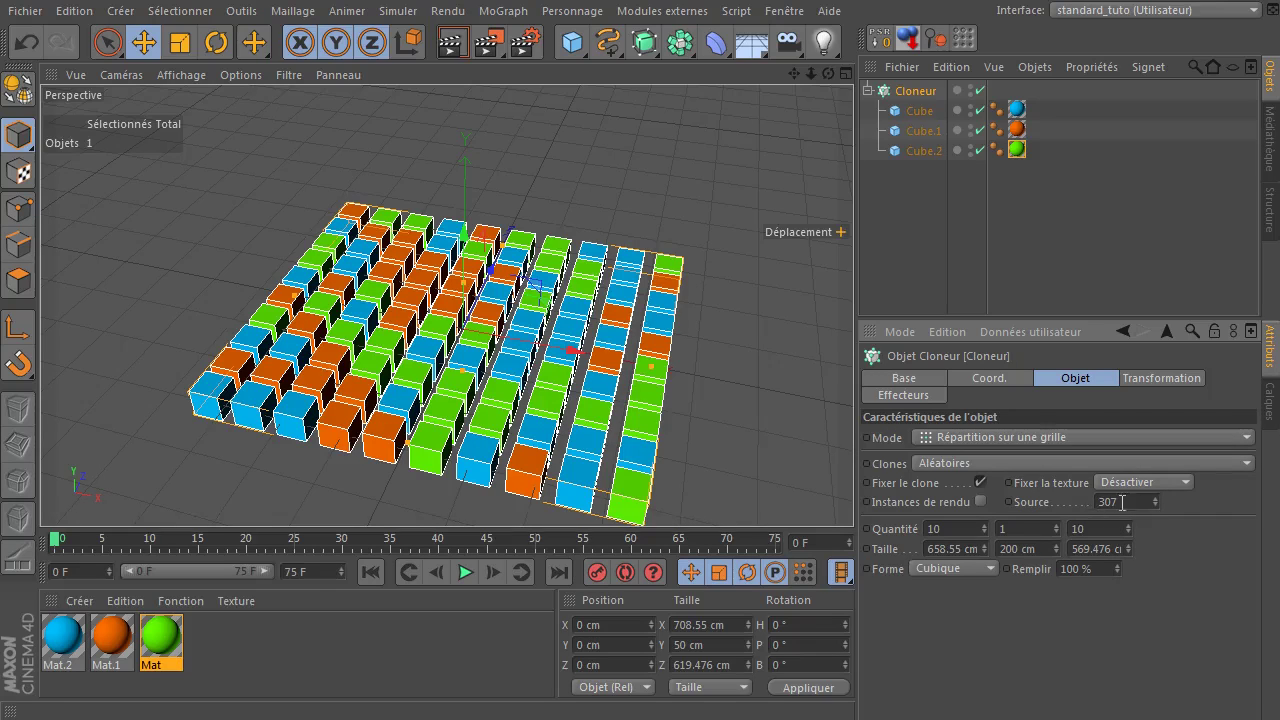
Generate another Cloneur seed from a wider range by entering rnd(123456) as the Source value.
{"action": "left_click", "coordinate": [1143, 502]}
{"action": "type", "text": "rnd()"}
{"action": "key", "text": "Left"}
{"action": "type", "text": "123456"}
{"action": "key", "text": "Return"}
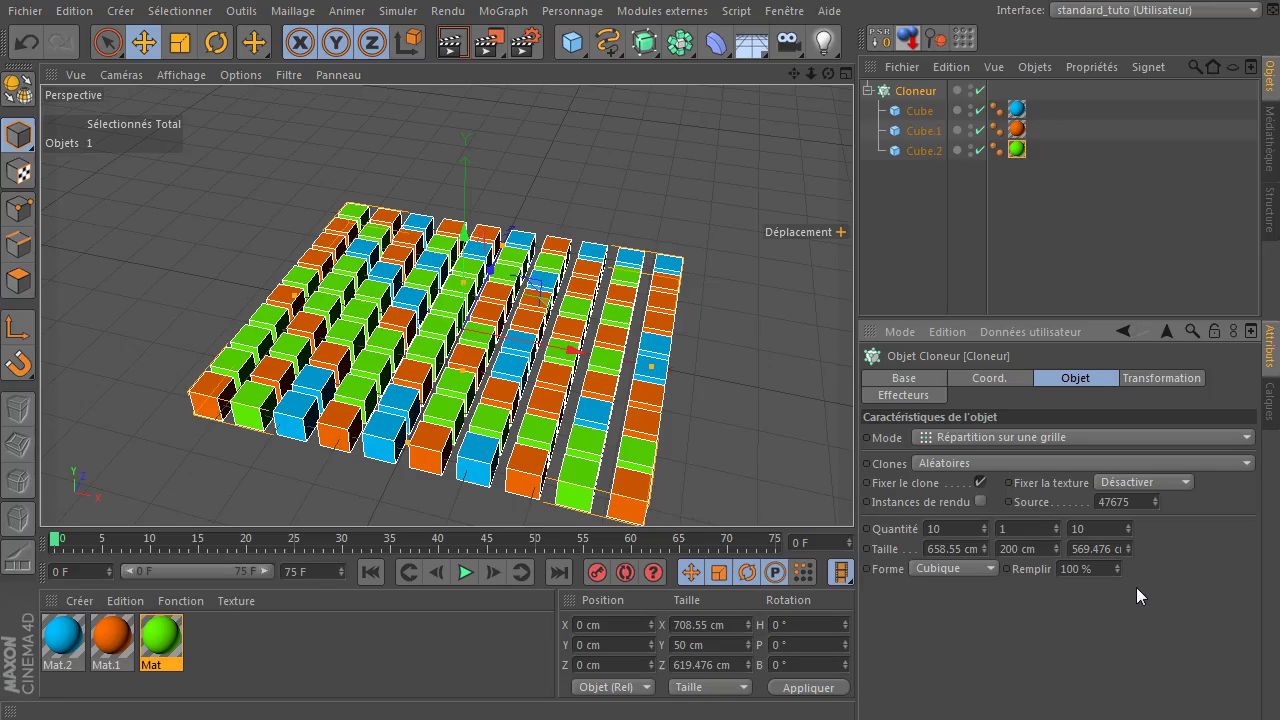
Clear the Cloneur's Source value and set the seed back to 123456.
{"action": "left_click", "coordinate": [1115, 502]}
{"action": "type", "text": "rnd("}
{"action": "key", "text": "shift+Home"}
{"action": "key", "text": "Delete"}
{"action": "left_click", "coordinate": [1039, 698]}
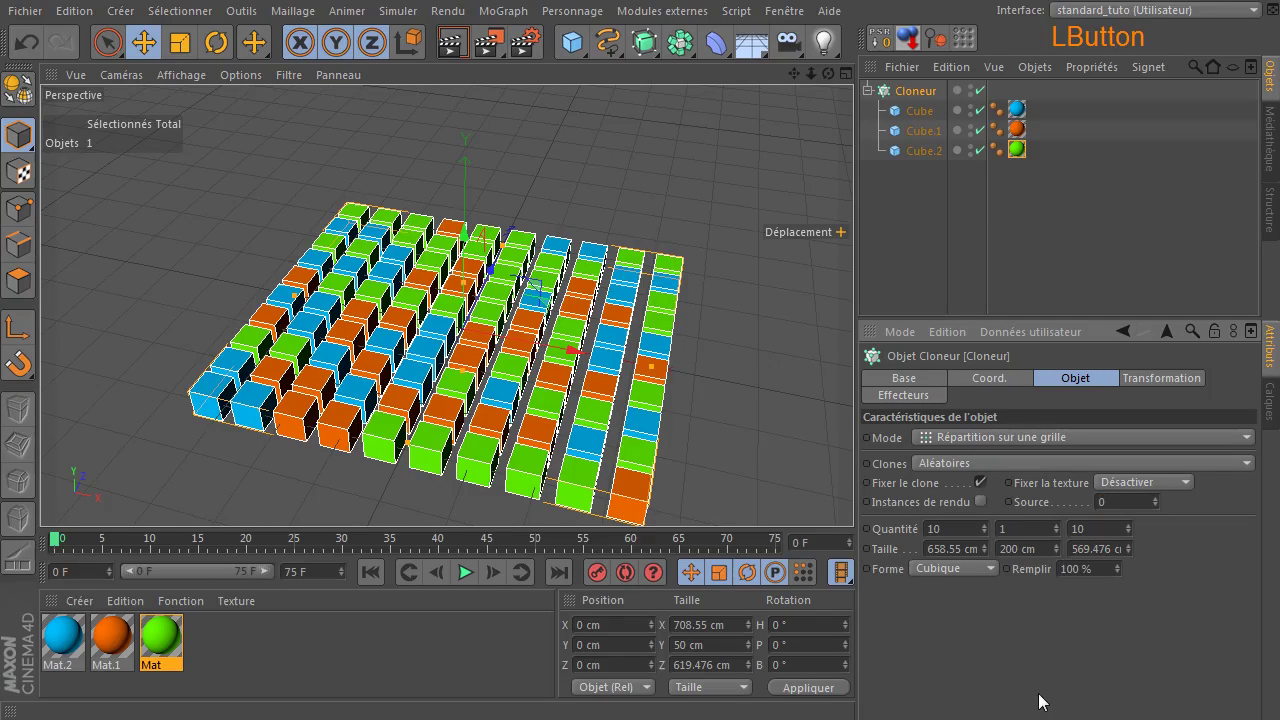
{"action": "left_click_drag", "start_coordinate": [1139, 500], "coordinate": [948, 500]}
{"action": "type", "text": "123456"}
{"action": "key", "text": "Return"}
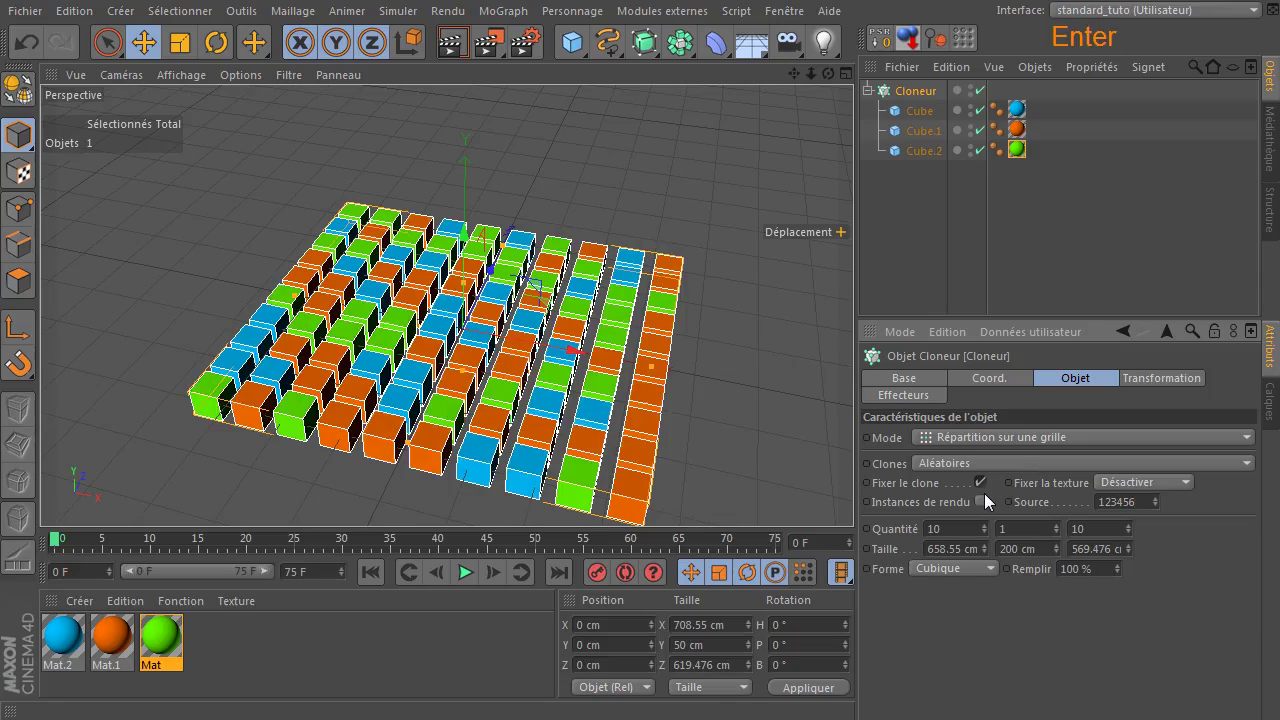
Set the Cloneur's Source seed to 125656 and raise it in single steps to 125661.
{"action": "left_click", "coordinate": [1117, 501]}
{"action": "key", "text": "Delete"}
{"action": "key", "text": "BackSpace"}
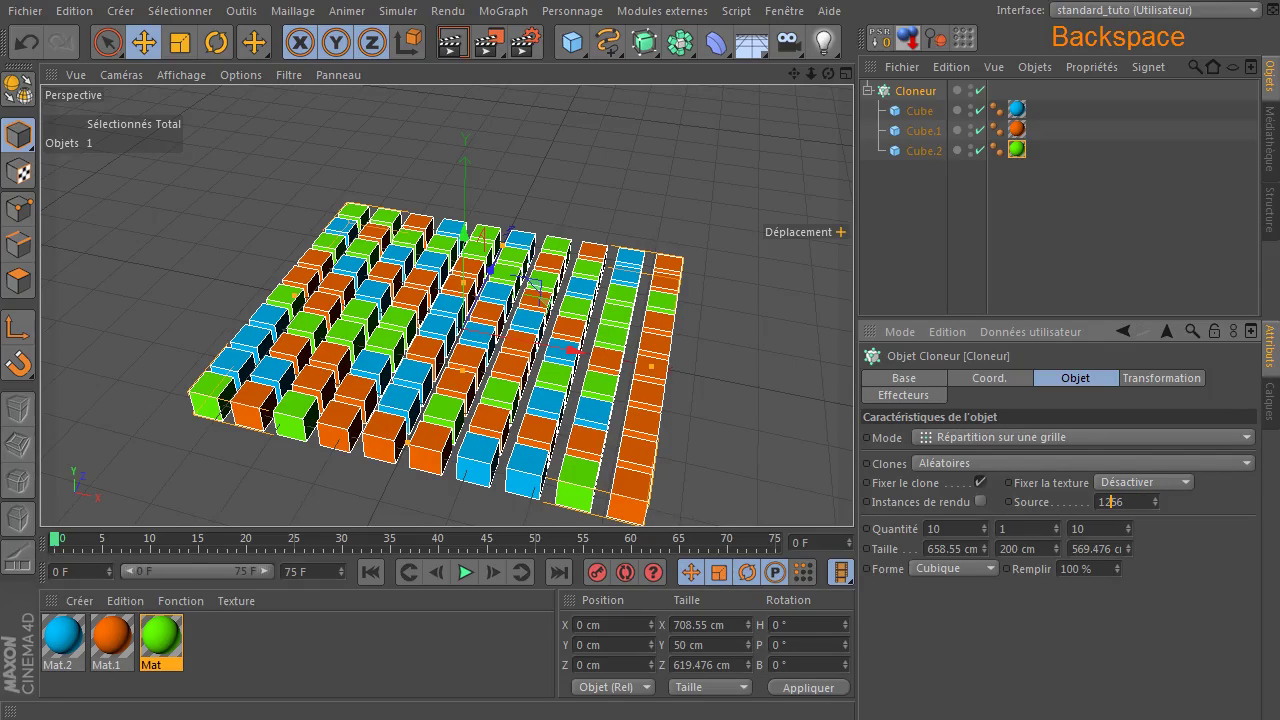
{"action": "type", "text": "56"}
{"action": "key", "text": "Return"}
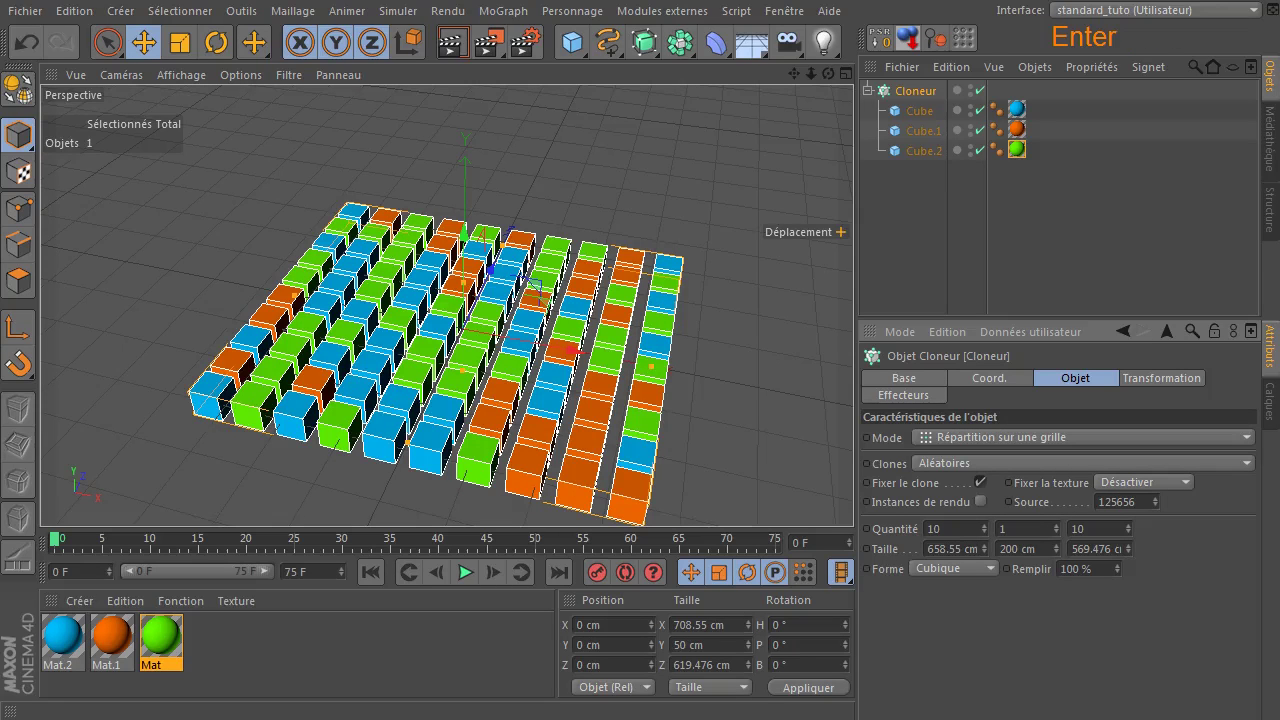
{"action": "left_click", "coordinate": [1153, 497]}
{"action": "left_click", "coordinate": [1153, 497]}
{"action": "left_click", "coordinate": [1153, 497]}
{"action": "left_click", "coordinate": [1153, 497]}
{"action": "left_click", "coordinate": [1153, 498]}
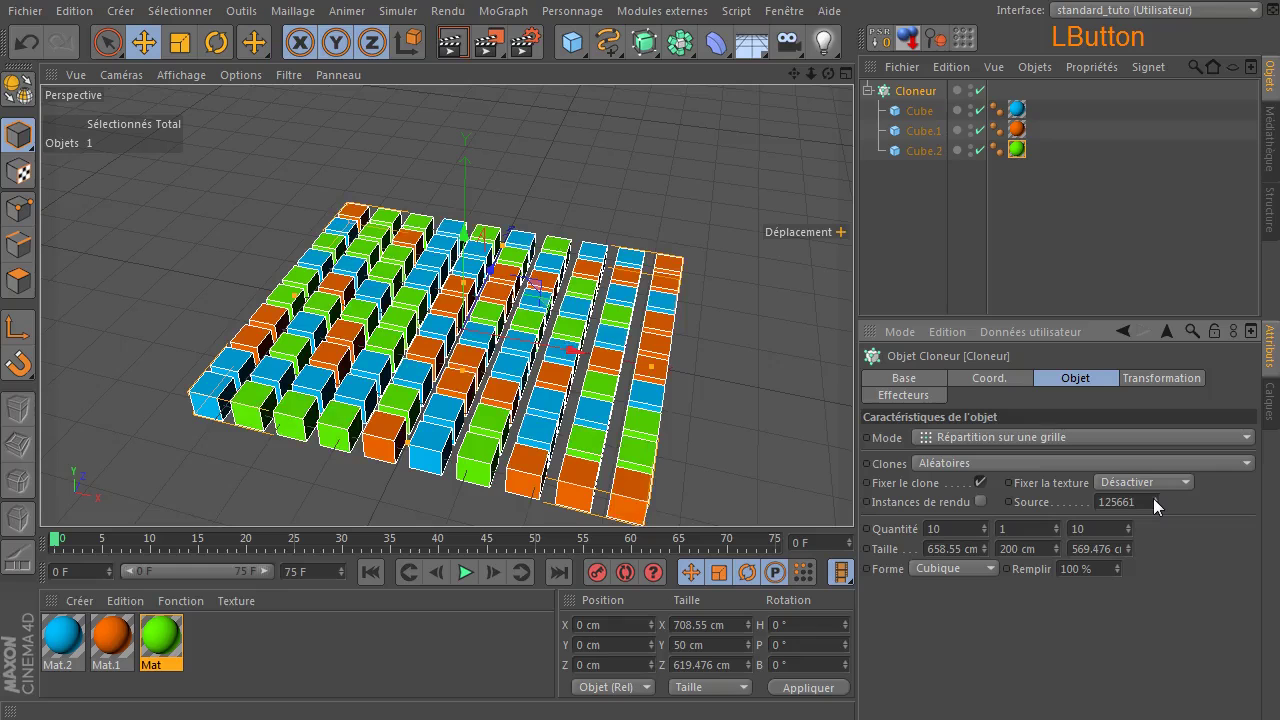
Deselect the Cloneur and display the perspective view with Gouraud shading plus lines (Ombrage de Gouraud (lignes)).
{"action": "left_click", "coordinate": [734, 363]}
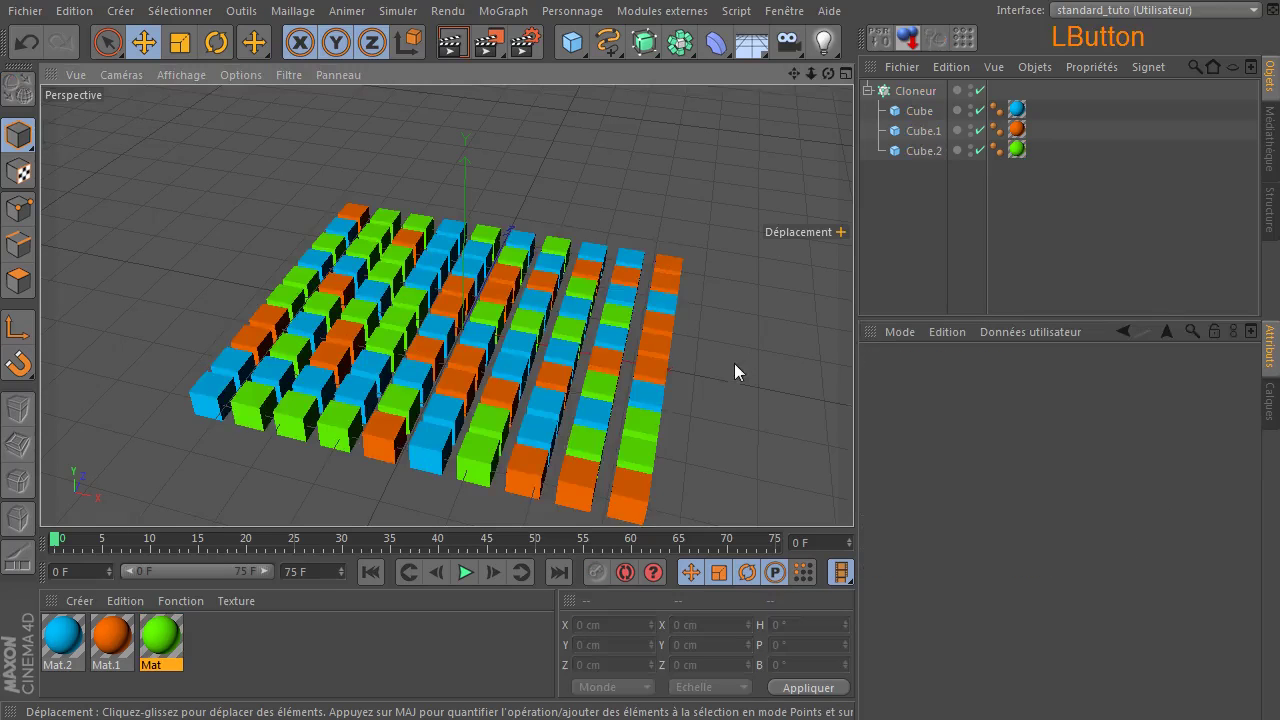
{"action": "left_click", "coordinate": [187, 75]}
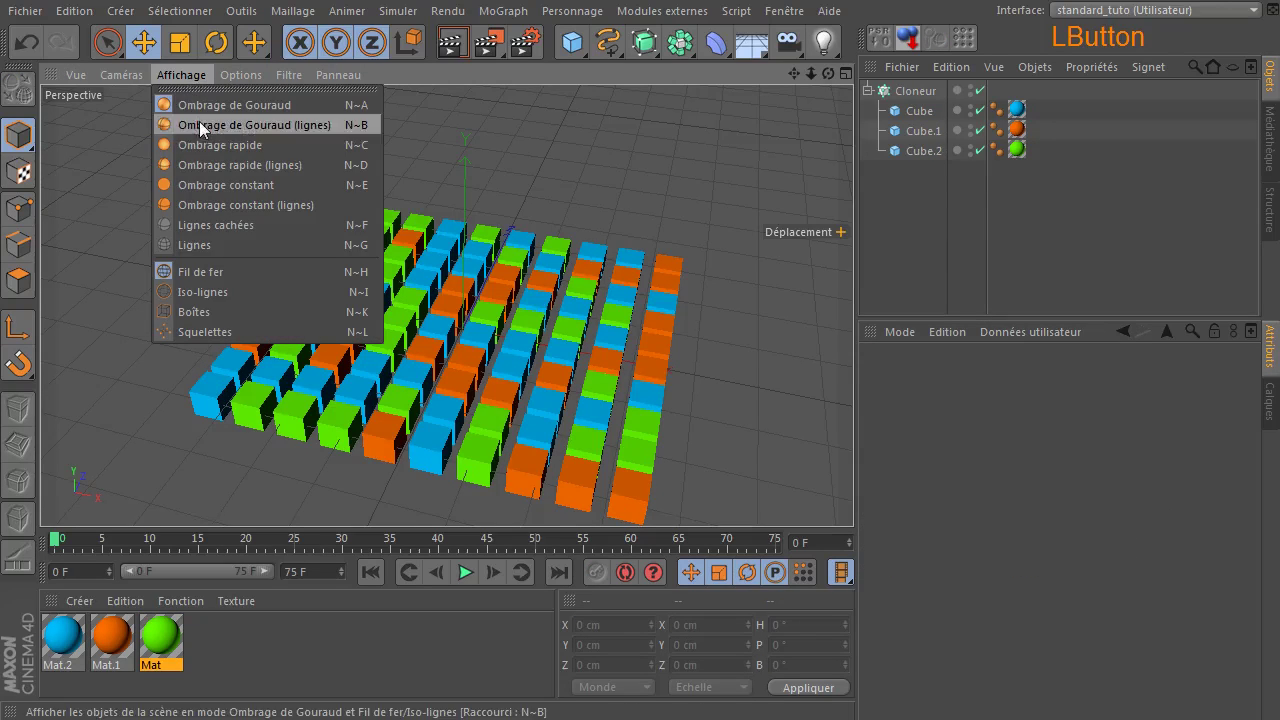
{"action": "left_click", "coordinate": [199, 122]}
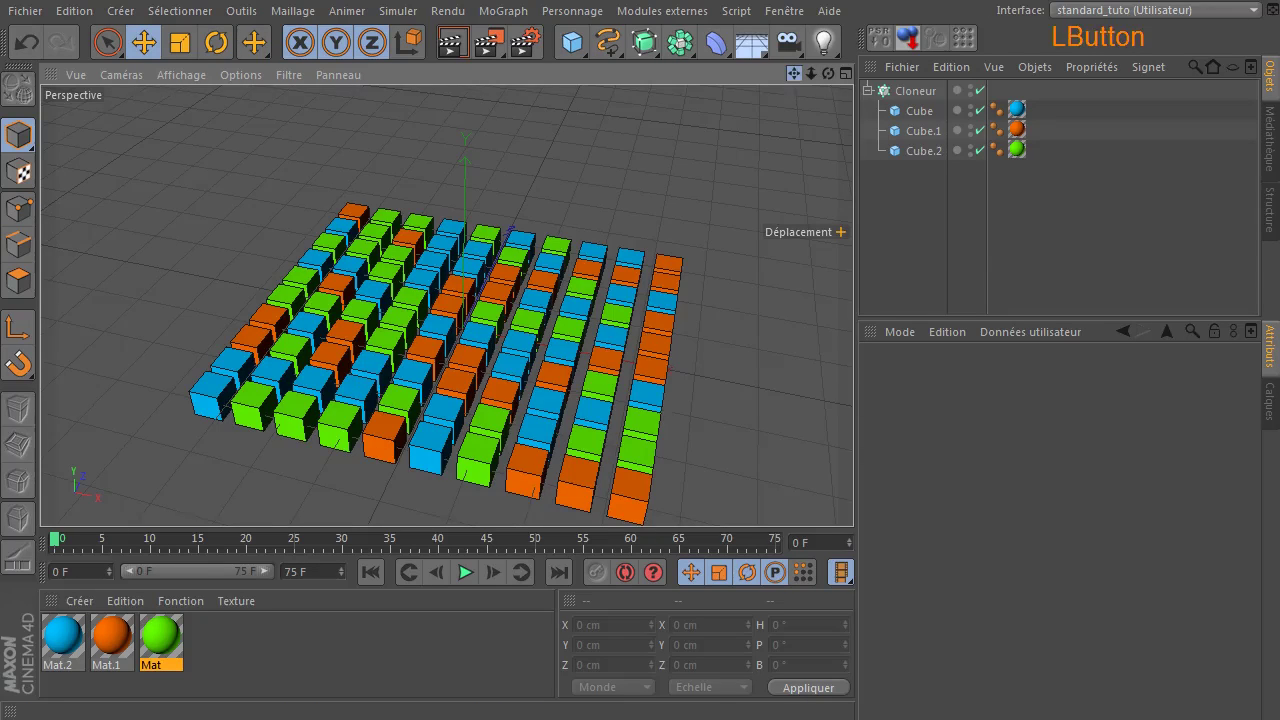
Convert the Cloneur into editable individual objects.
{"action": "left_click_drag", "start_coordinate": [793, 74], "coordinate": [780, 50]}
{"action": "left_click", "coordinate": [915, 90]}
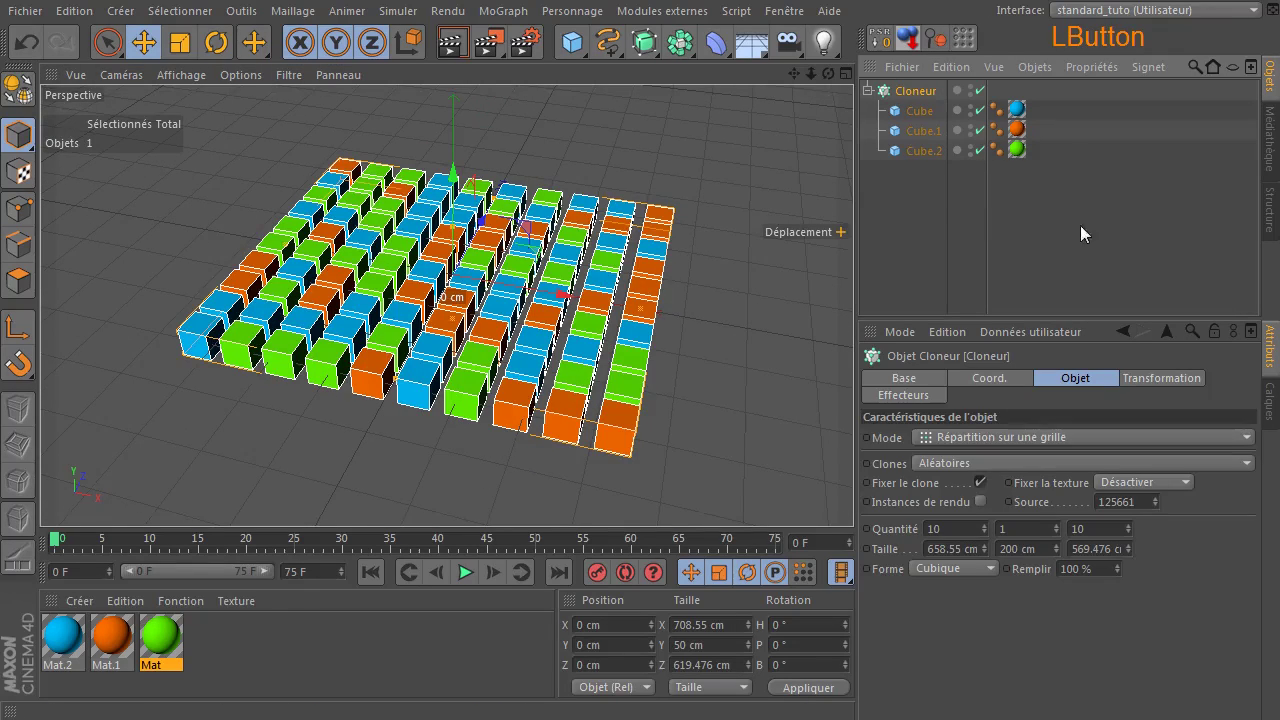
{"action": "key", "text": "c"}
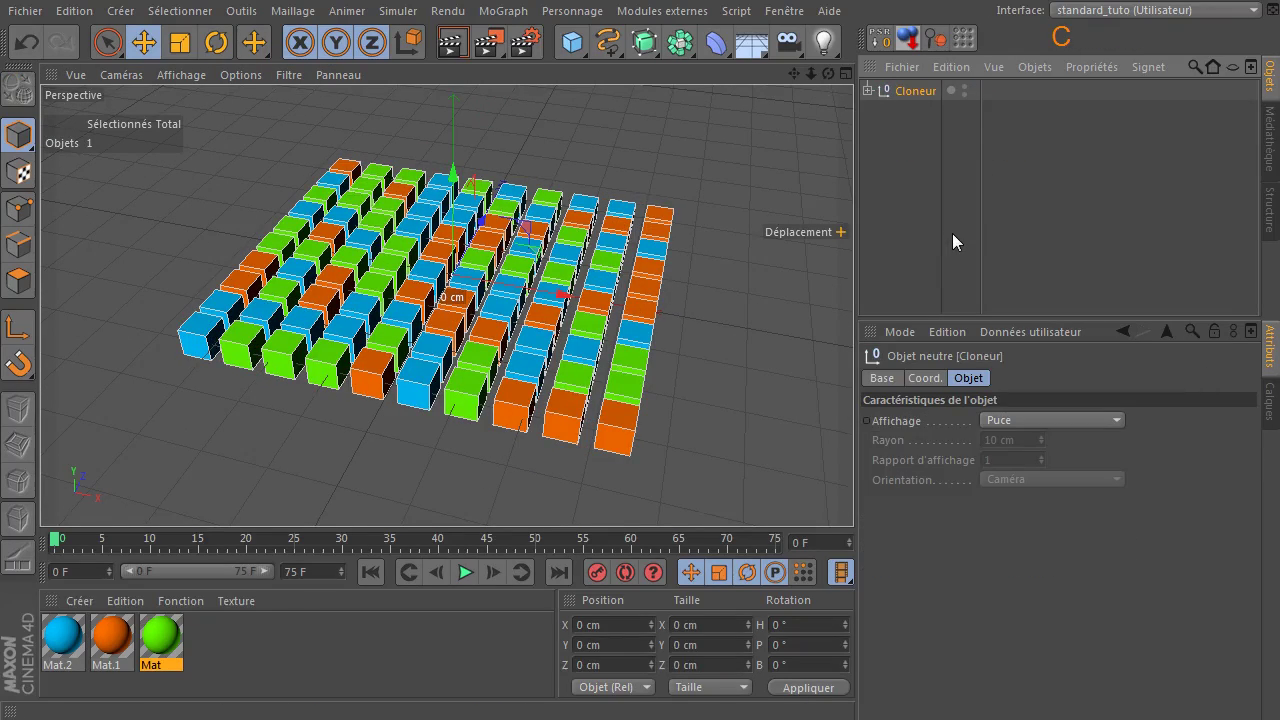
Expand the converted Cloneur group and examine its individual cubes, their materials and the parameters of Cube 0.
{"action": "left_click", "coordinate": [867, 91]}
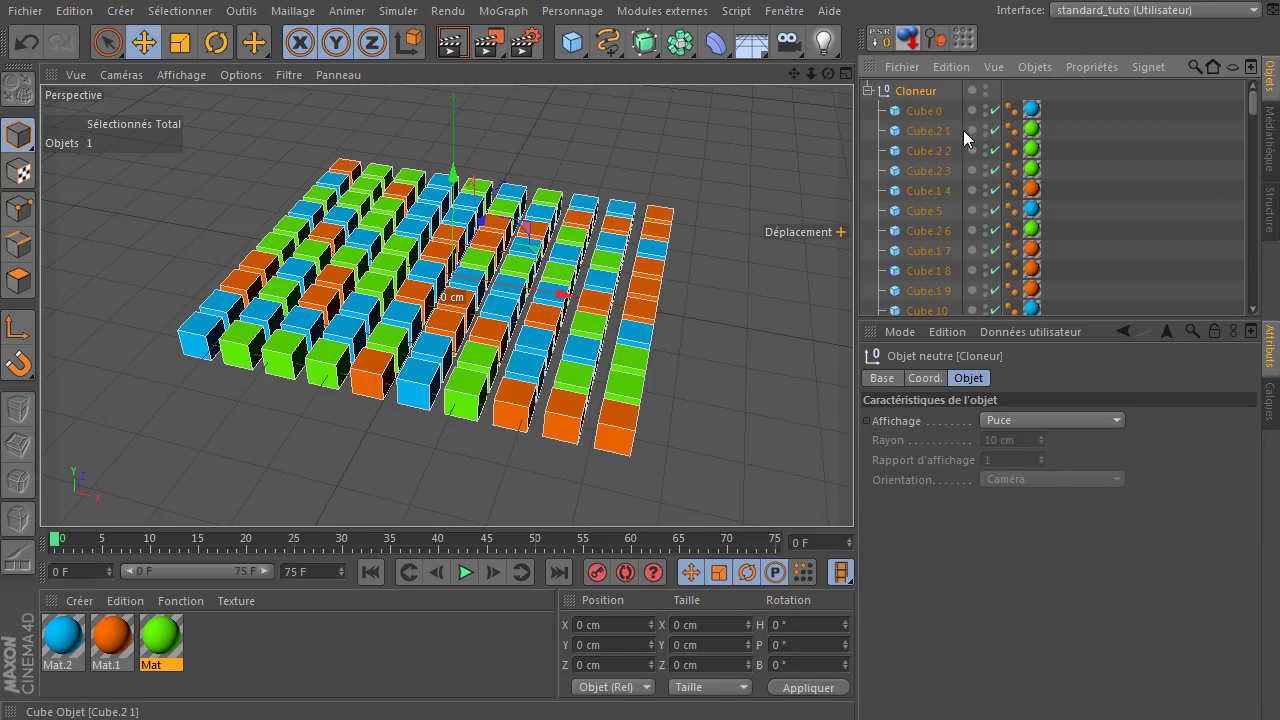
{"action": "scroll", "coordinate": [962, 212], "scroll_direction": "down", "scroll_amount": 10}
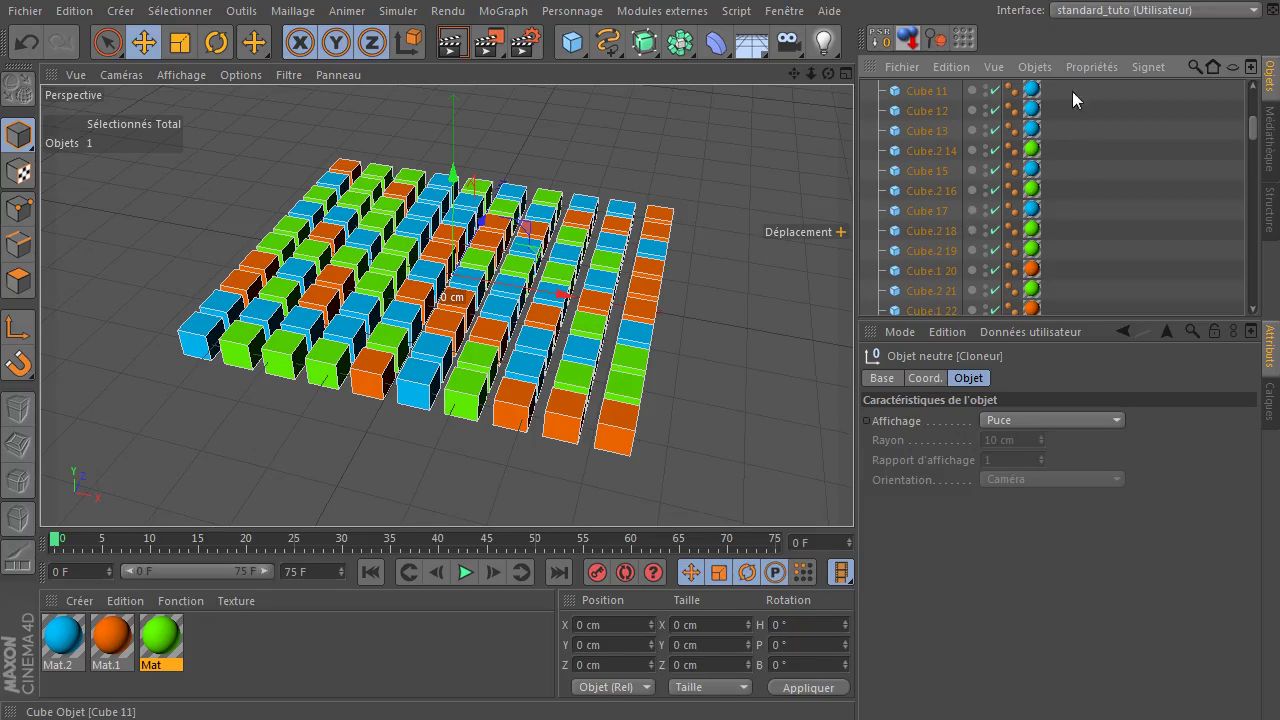
{"action": "scroll", "coordinate": [1035, 150], "scroll_direction": "down", "scroll_amount": 10}
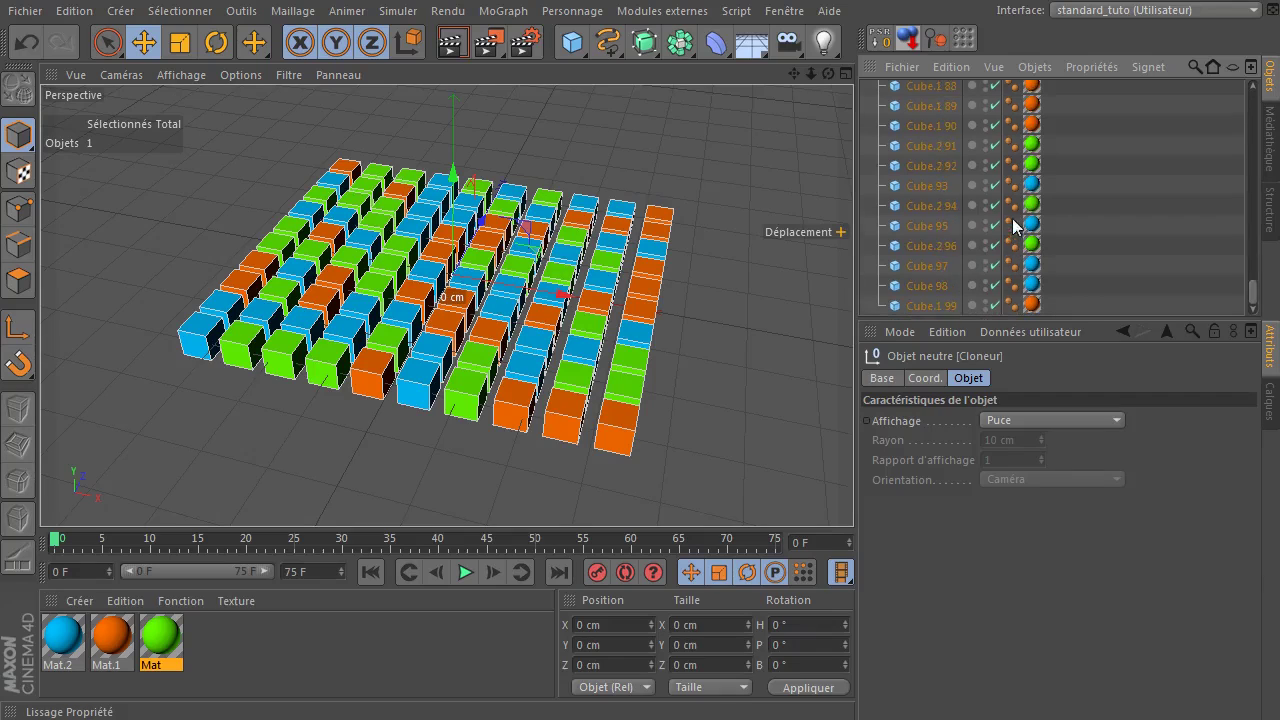
{"action": "scroll", "coordinate": [995, 234], "scroll_direction": "up", "scroll_amount": 20}
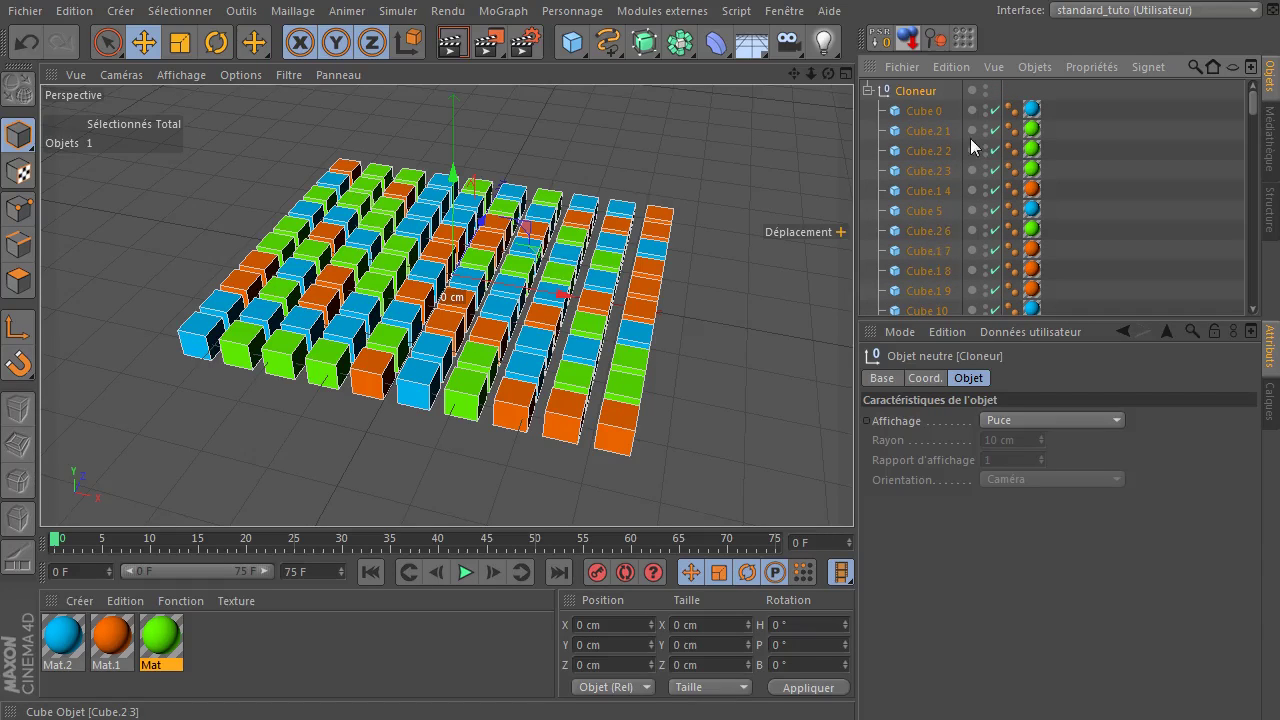
{"action": "left_click", "coordinate": [717, 370]}
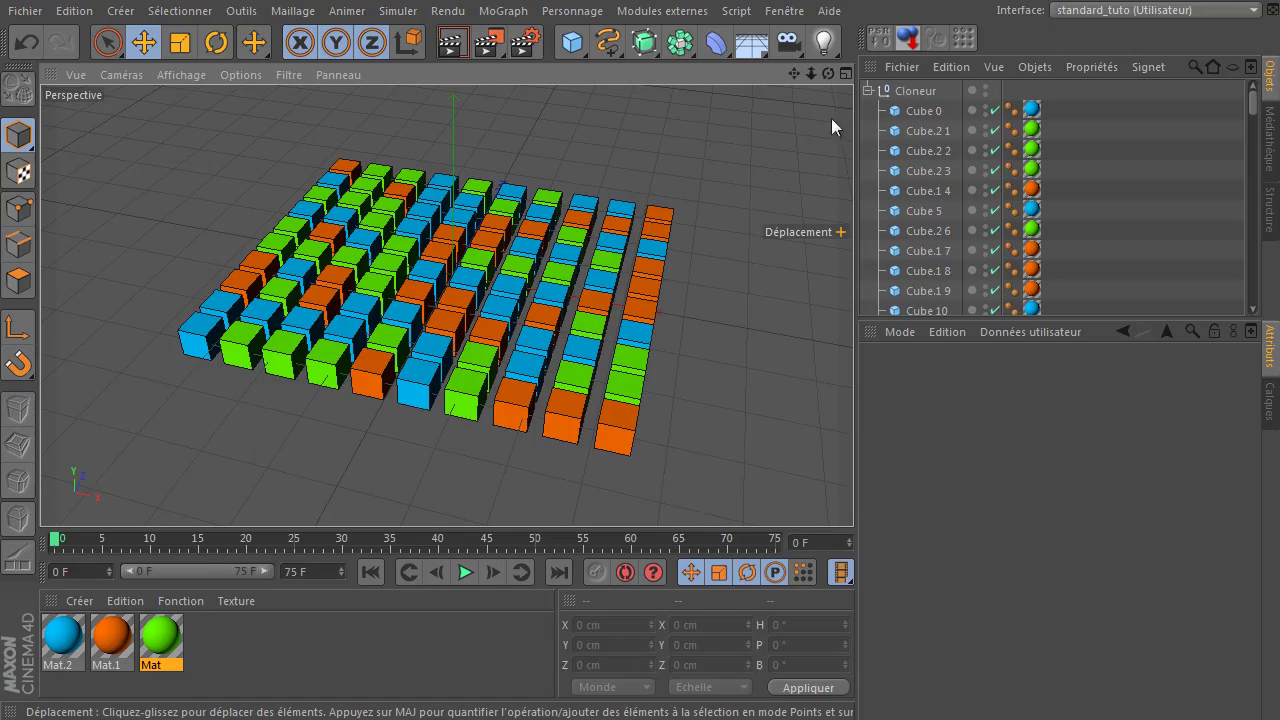
{"action": "left_click_drag", "start_coordinate": [828, 73], "coordinate": [784, 115]}
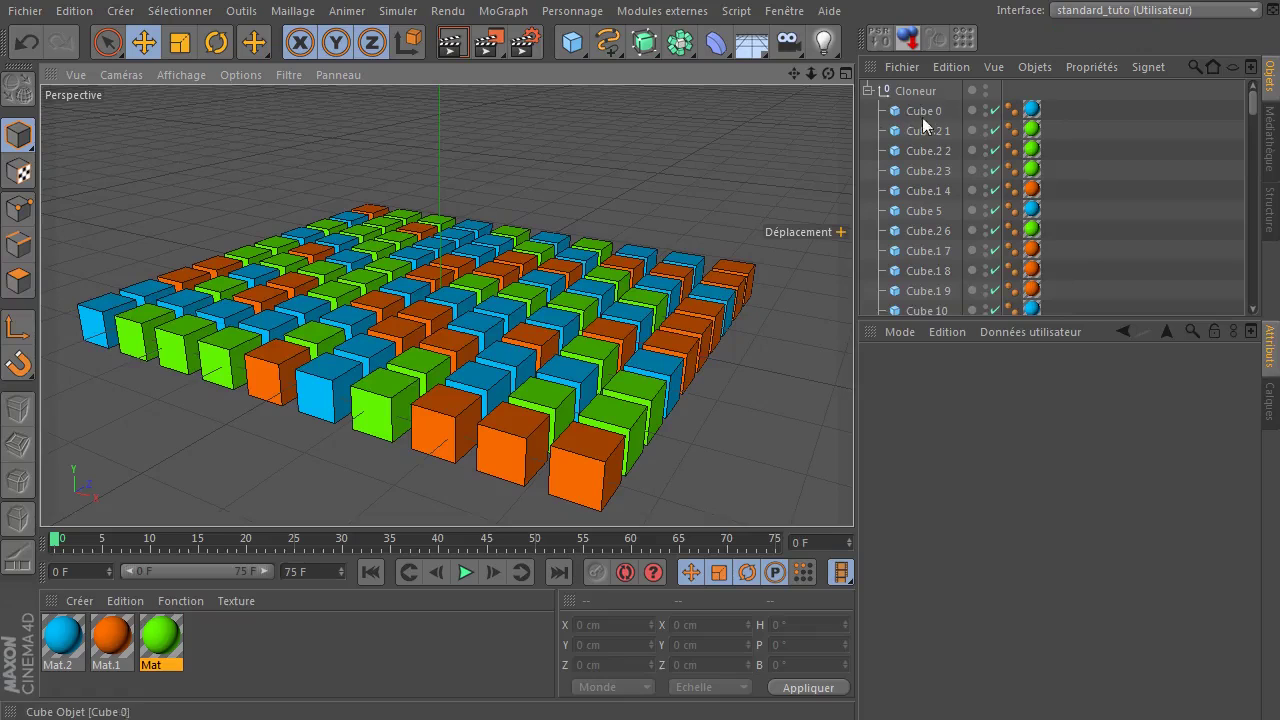
{"action": "left_click", "coordinate": [918, 112]}
{"action": "scroll", "coordinate": [905, 277], "scroll_direction": "down", "scroll_amount": 20}
{"action": "scroll", "coordinate": [905, 277], "scroll_direction": "up", "scroll_amount": 20}
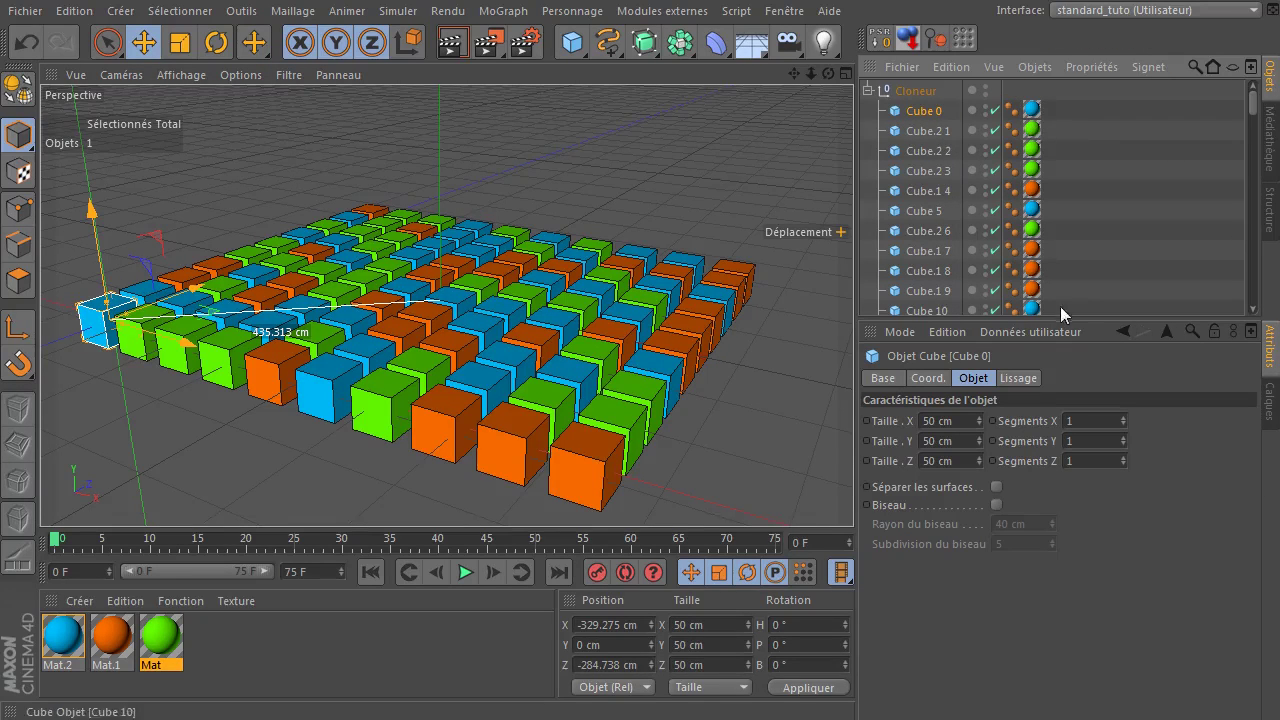
{"action": "left_click", "coordinate": [1018, 669]}
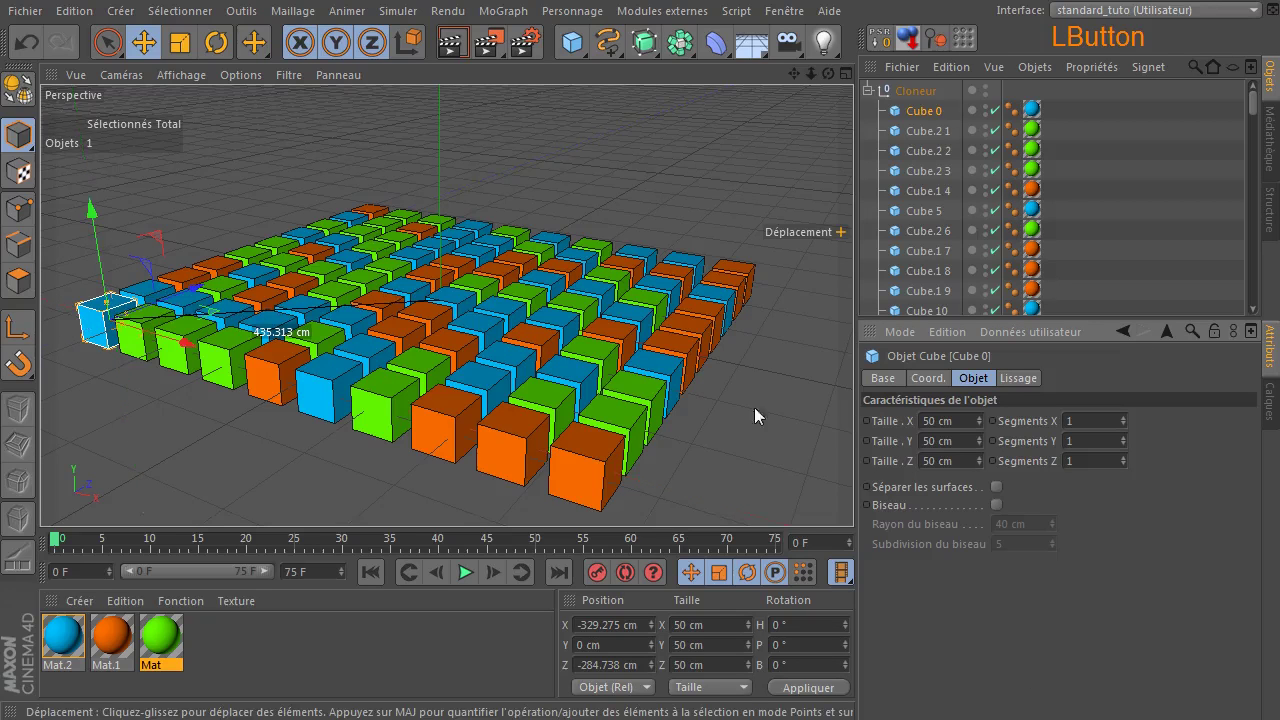
{"action": "left_click", "coordinate": [569, 186]}
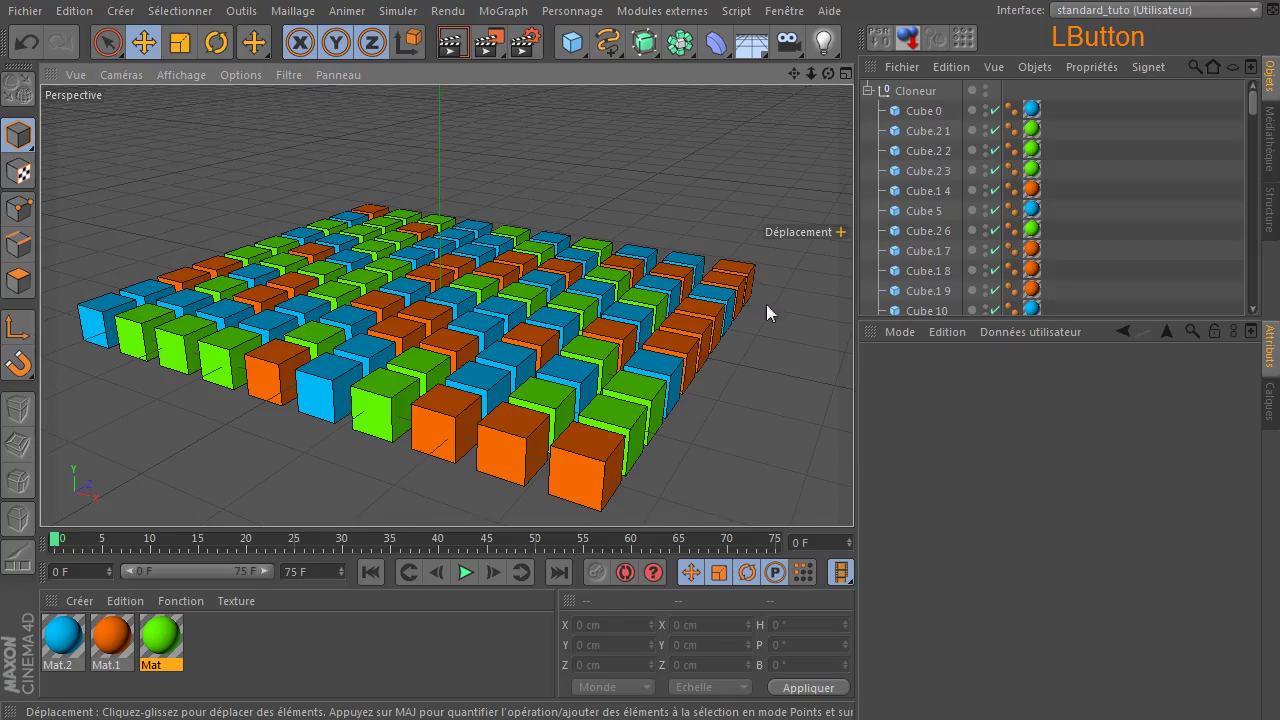
{"action": "left_click_drag", "start_coordinate": [828, 73], "coordinate": [770, 76]}
{"action": "left_click_drag", "start_coordinate": [440, 300], "coordinate": [731, 314]}
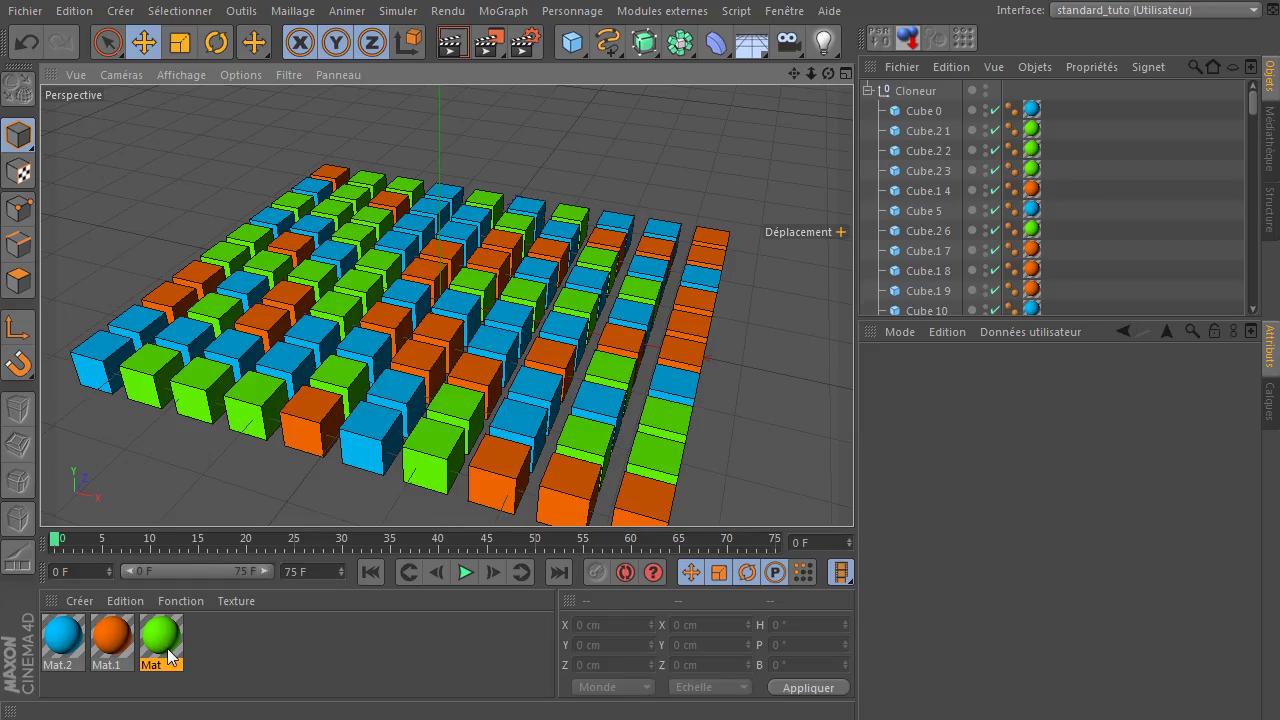
Create a new light purple material (RGB 206, 104, 249) with the Spécularité channel turned off.
{"action": "double_click", "coordinate": [343, 653]}
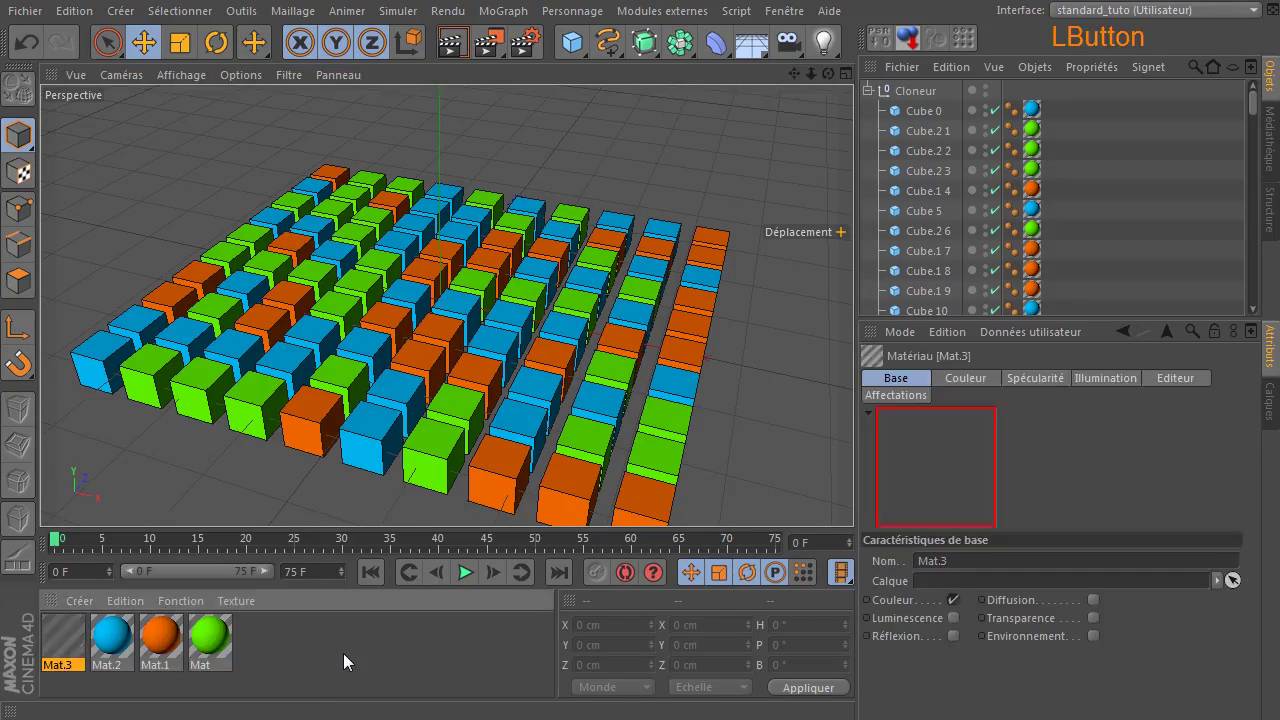
{"action": "double_click", "coordinate": [57, 638]}
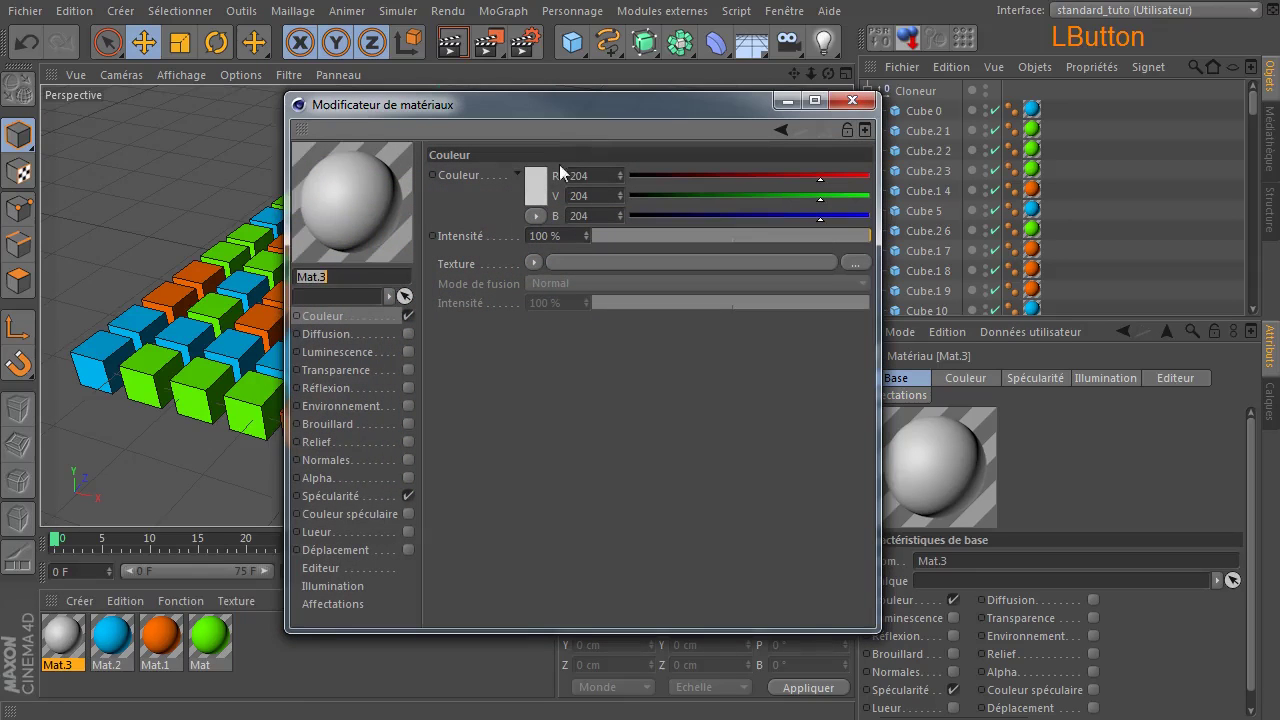
{"action": "left_click", "coordinate": [534, 187]}
{"action": "left_click_drag", "start_coordinate": [522, 157], "coordinate": [540, 124]}
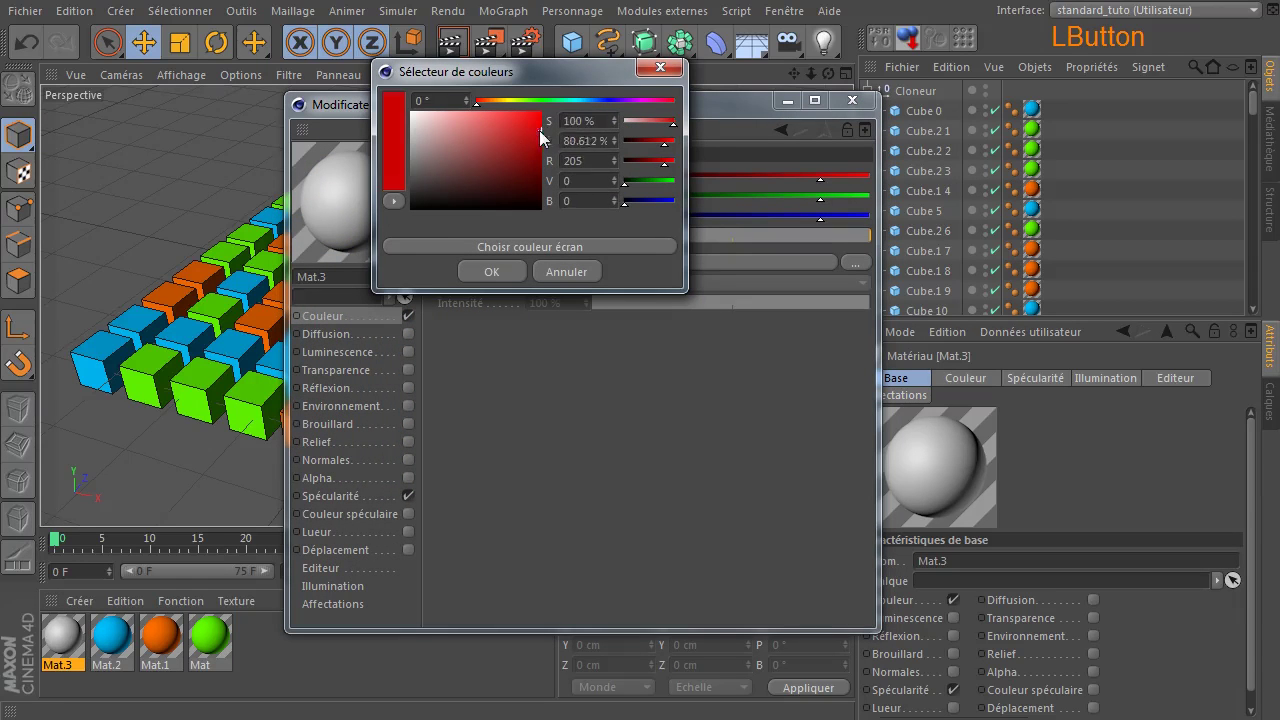
{"action": "left_click_drag", "start_coordinate": [612, 100], "coordinate": [630, 100]}
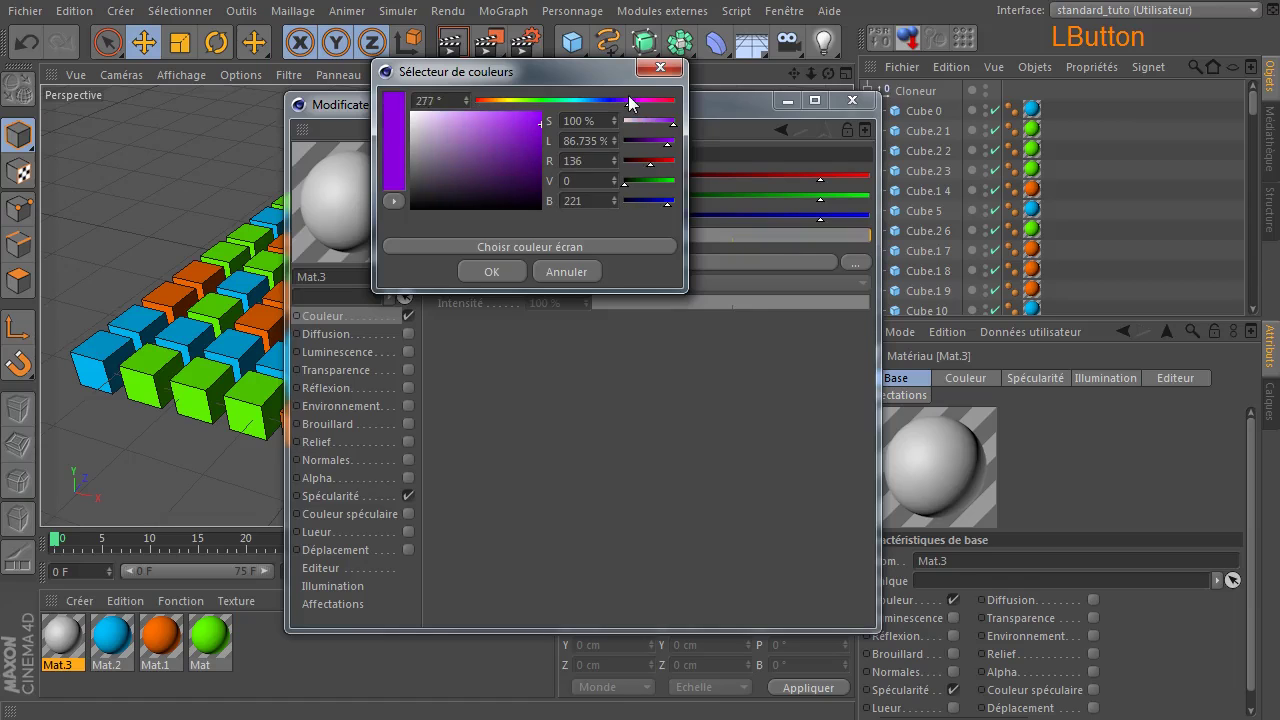
{"action": "left_click_drag", "start_coordinate": [513, 128], "coordinate": [486, 113]}
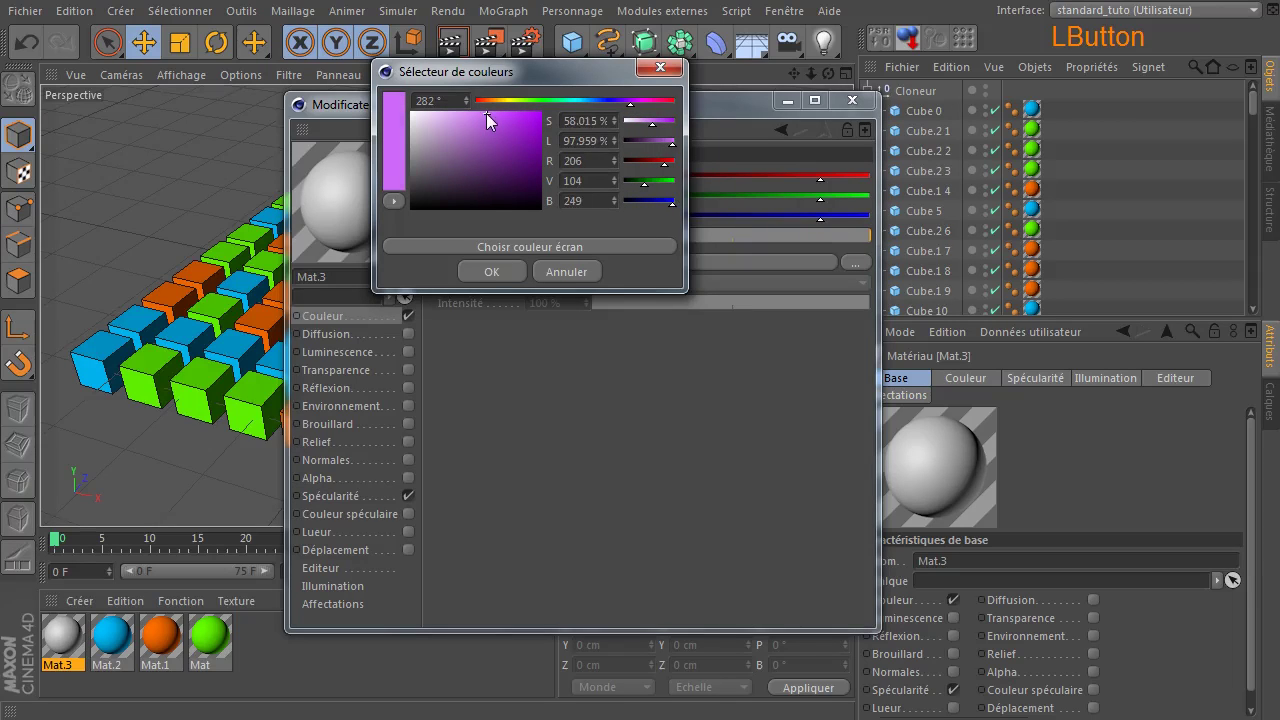
{"action": "left_click", "coordinate": [498, 263]}
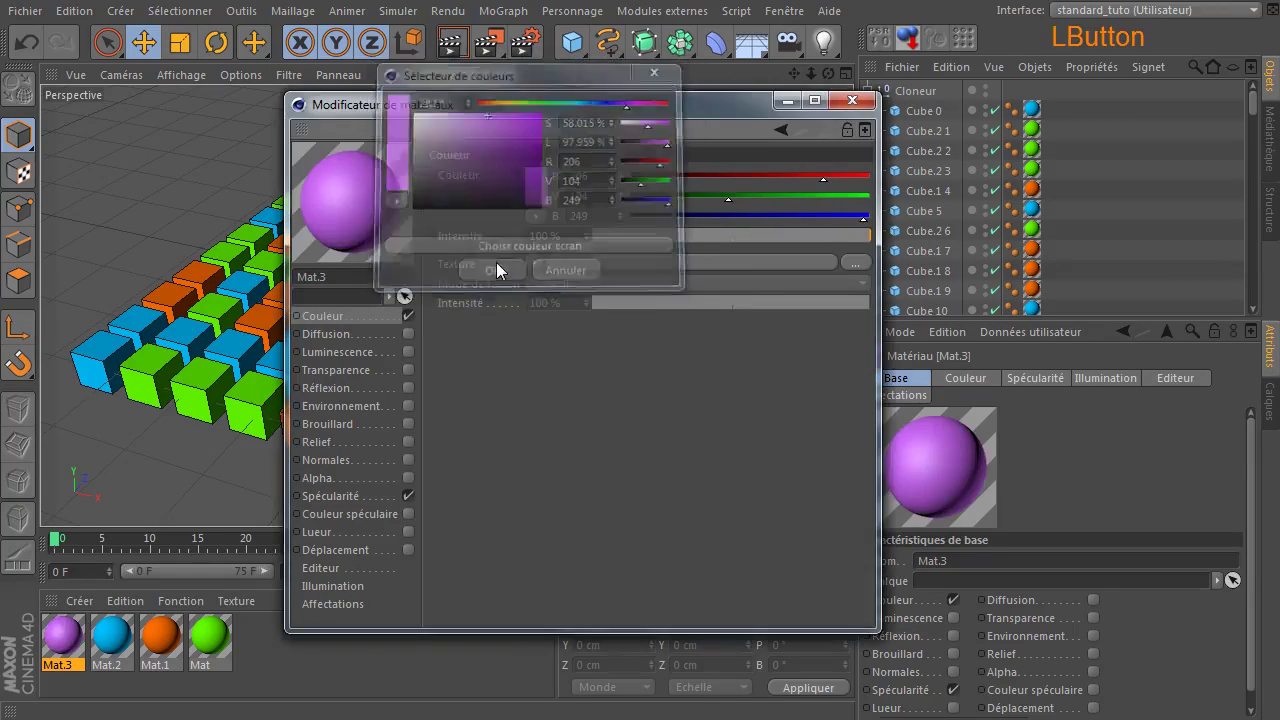
{"action": "left_click", "coordinate": [408, 496]}
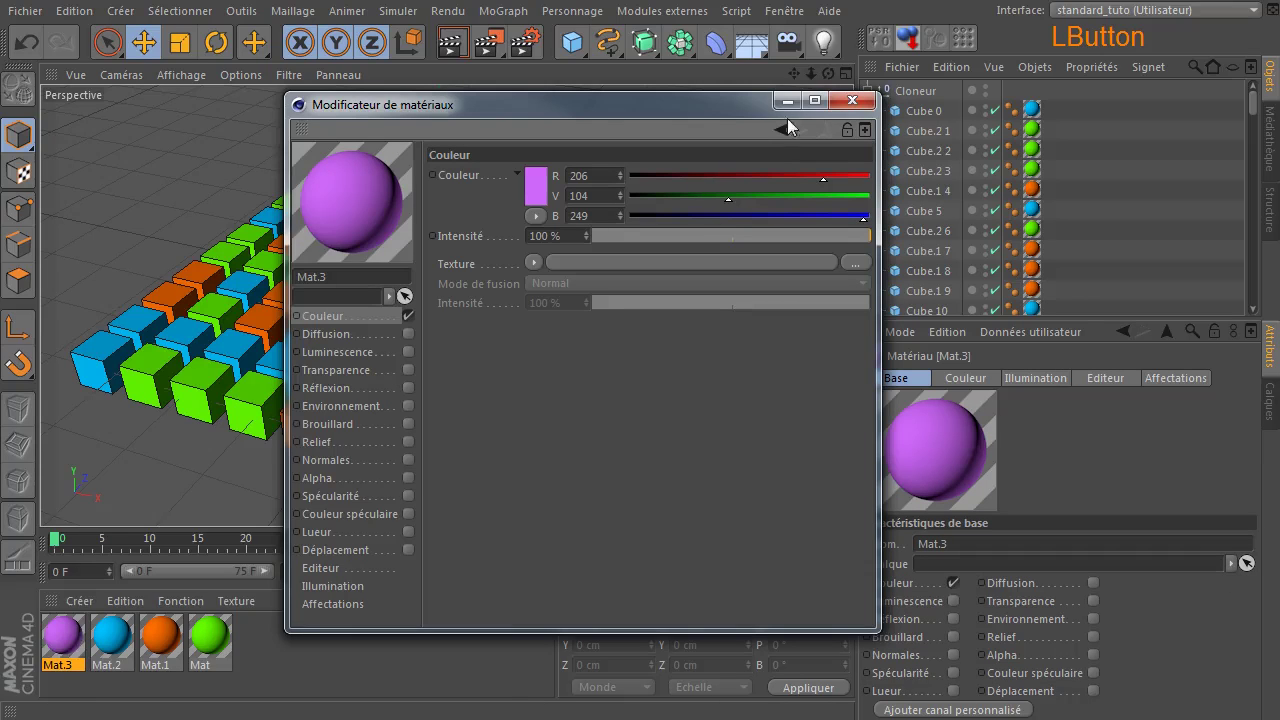
{"action": "left_click", "coordinate": [851, 100]}
Examine the green material Mat in the material editor, close it and deselect the material.
{"action": "left_click", "coordinate": [289, 644]}
{"action": "left_click", "coordinate": [210, 640]}
{"action": "left_click", "coordinate": [207, 652]}
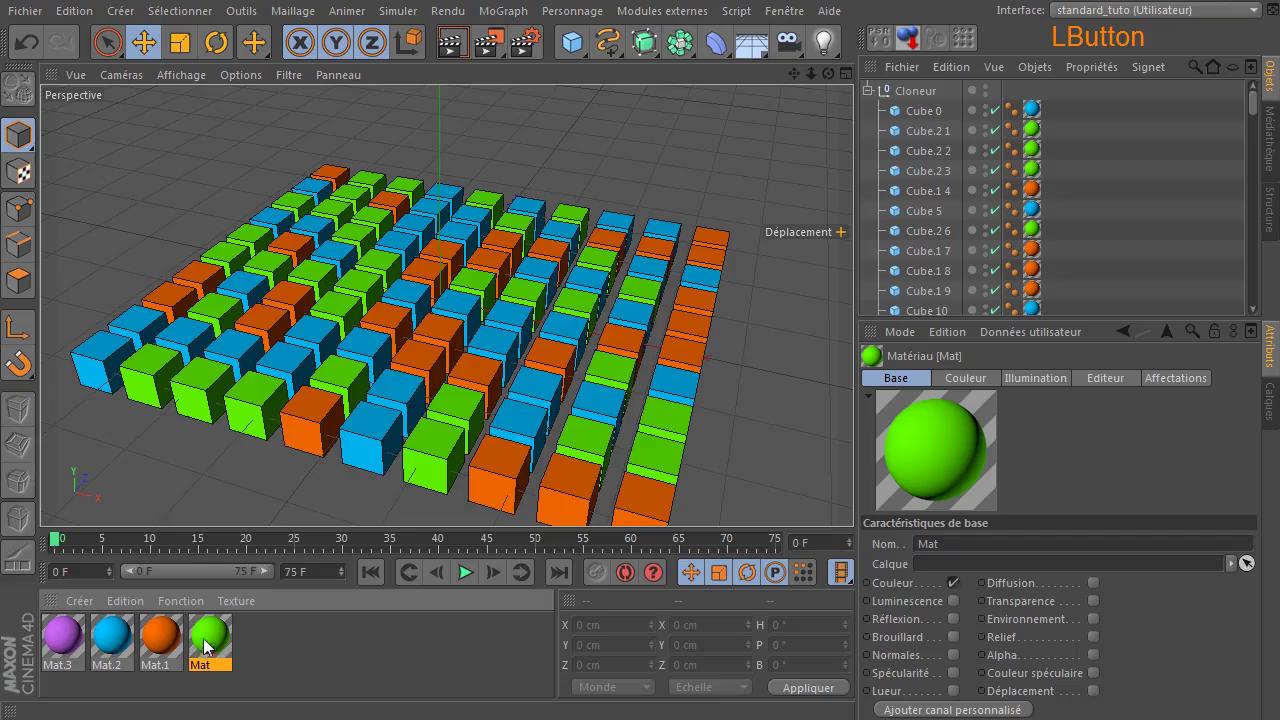
{"action": "left_click", "coordinate": [199, 648]}
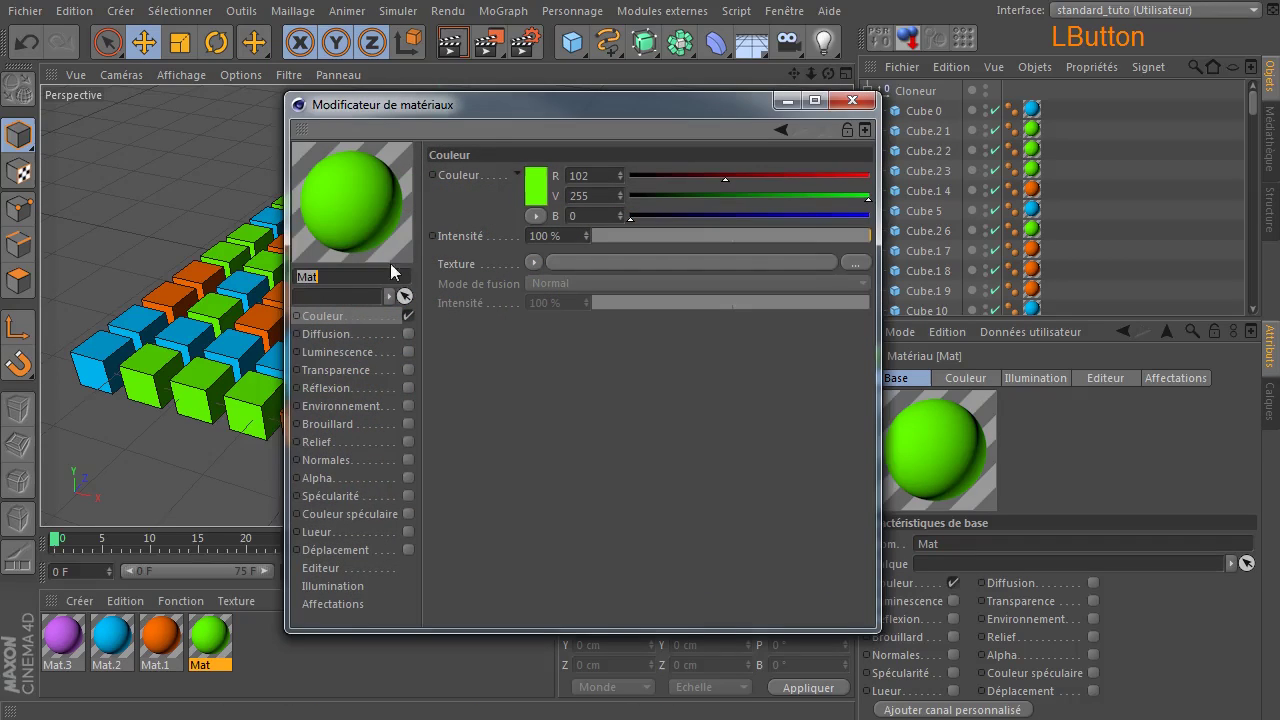
{"action": "left_click", "coordinate": [865, 103]}
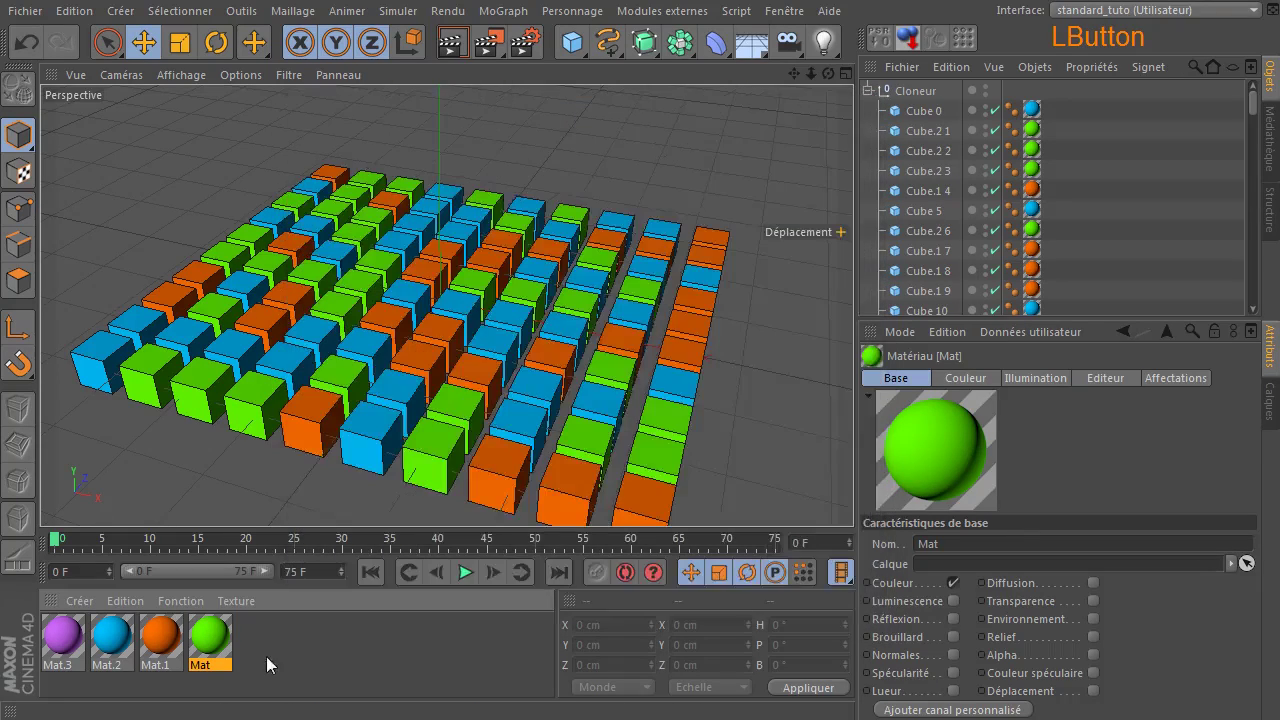
{"action": "left_click", "coordinate": [283, 664]}
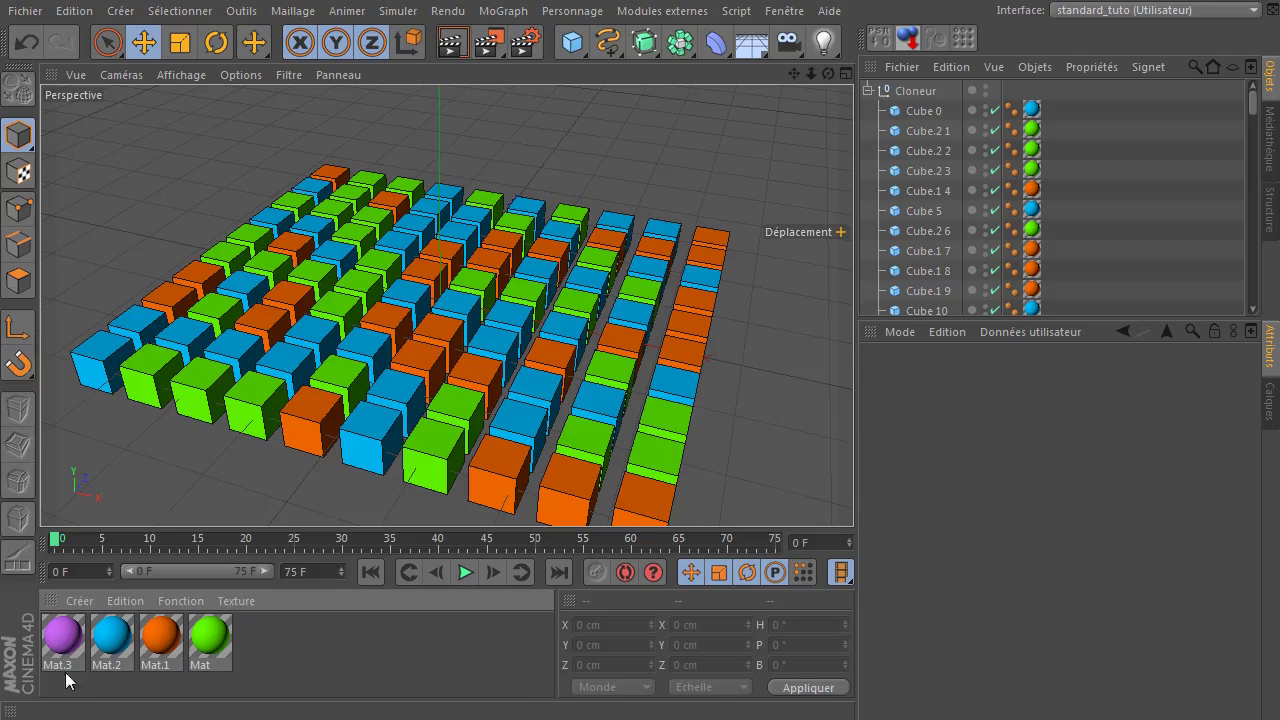
Replace the green material with purple Mat.3 on Cube.2 1, Cube.2 2, Cube.2 3 and Cube.2 6, and check the remaining green cubes.
{"action": "left_click", "coordinate": [57, 645]}
{"action": "left_click_drag", "start_coordinate": [57, 645], "coordinate": [1034, 137]}
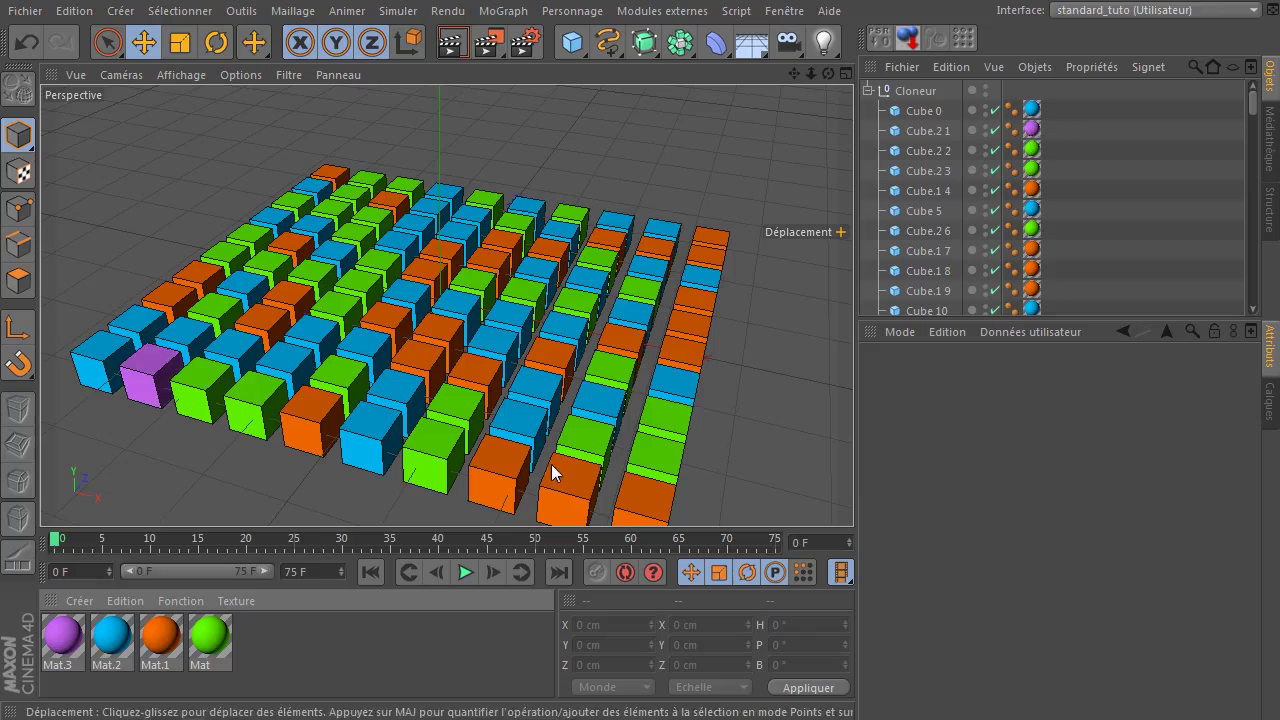
{"action": "left_click_drag", "start_coordinate": [65, 645], "coordinate": [1031, 150]}
{"action": "left_click", "coordinate": [58, 640]}
{"action": "left_click_drag", "start_coordinate": [58, 640], "coordinate": [1033, 172]}
{"action": "left_click_drag", "start_coordinate": [84, 640], "coordinate": [1032, 213]}
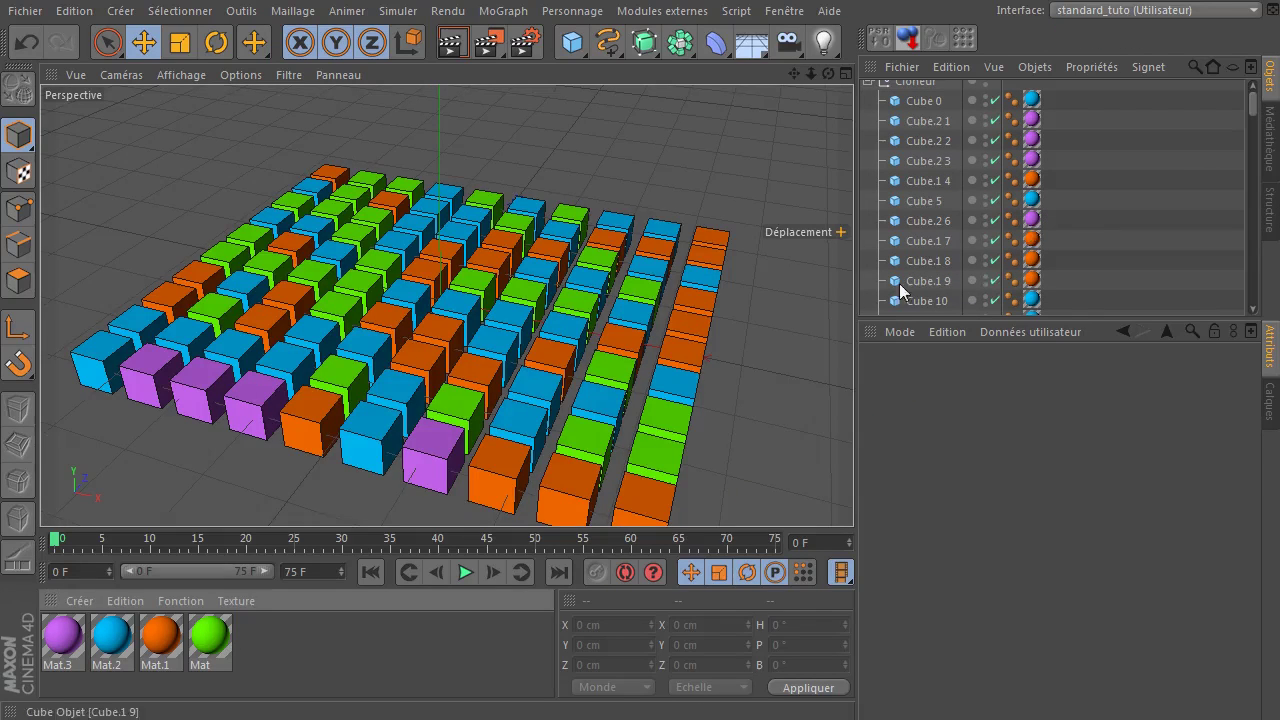
{"action": "scroll", "coordinate": [820, 260], "scroll_direction": "down", "scroll_amount": 3}
{"action": "scroll", "coordinate": [1016, 280], "scroll_direction": "down", "scroll_amount": 14}
{"action": "scroll", "coordinate": [1016, 280], "scroll_direction": "up", "scroll_amount": 15}
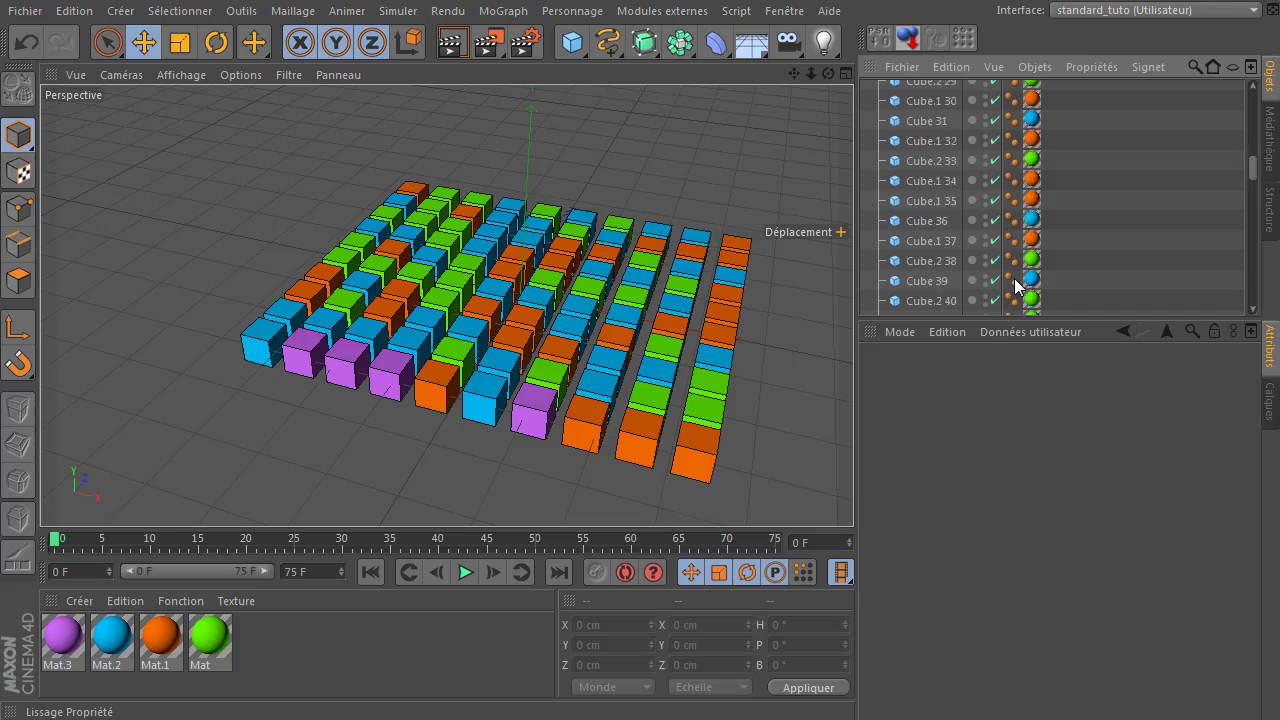
Undo the replacements of green Mat by purple Mat.3 on the individual cubes.
{"action": "left_click", "coordinate": [27, 43]}
{"action": "left_click", "coordinate": [27, 43]}
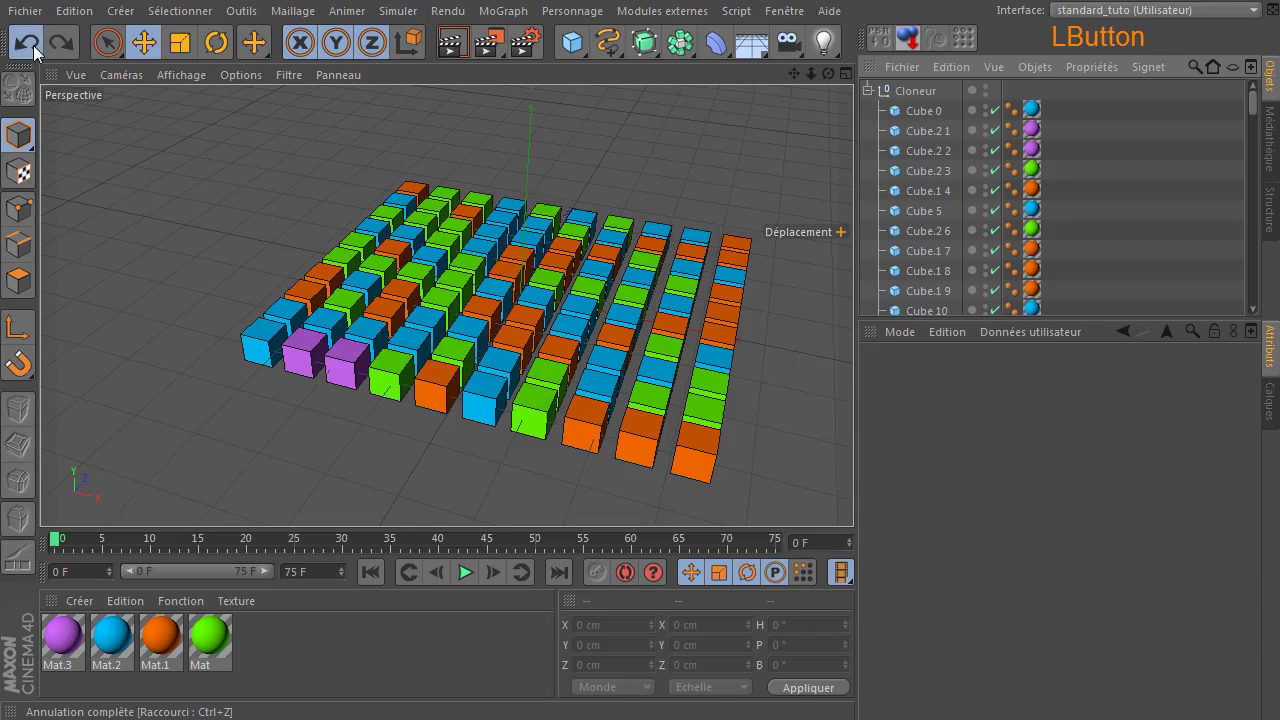
{"action": "left_click", "coordinate": [27, 43]}
{"action": "left_click", "coordinate": [27, 43]}
{"action": "left_click", "coordinate": [27, 43]}
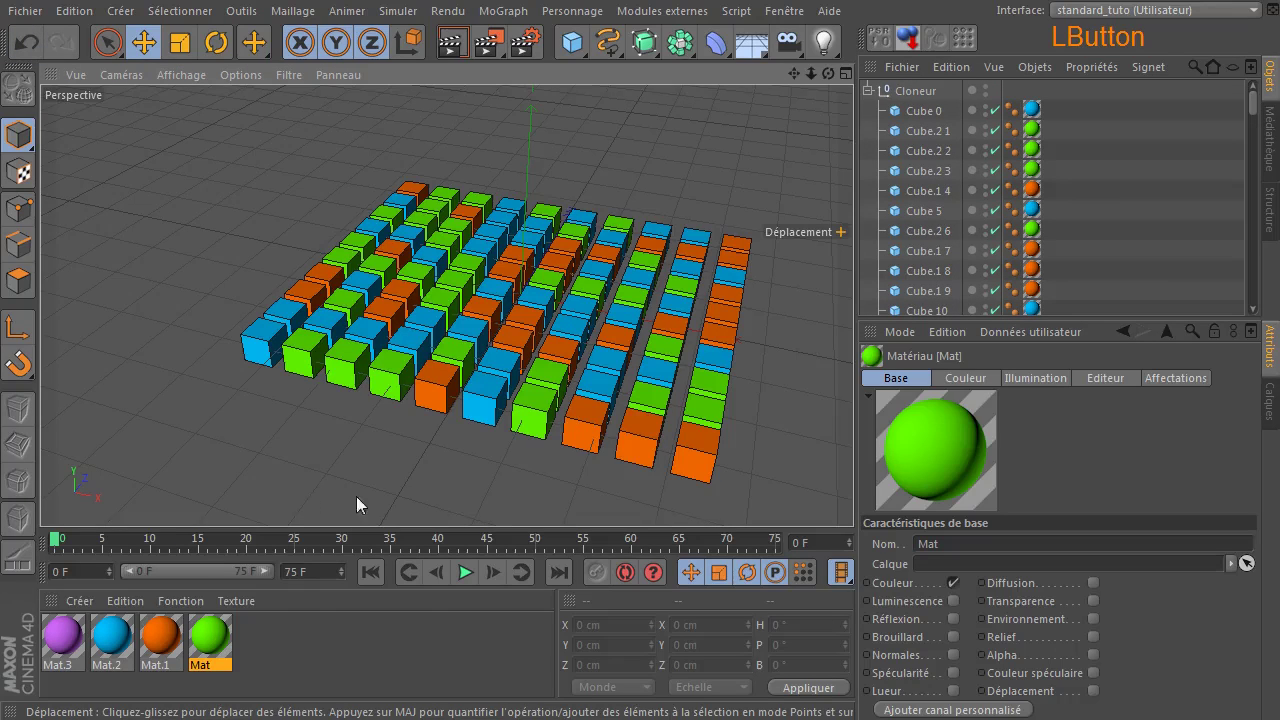
{"action": "left_click_drag", "start_coordinate": [792, 75], "coordinate": [524, 438]}
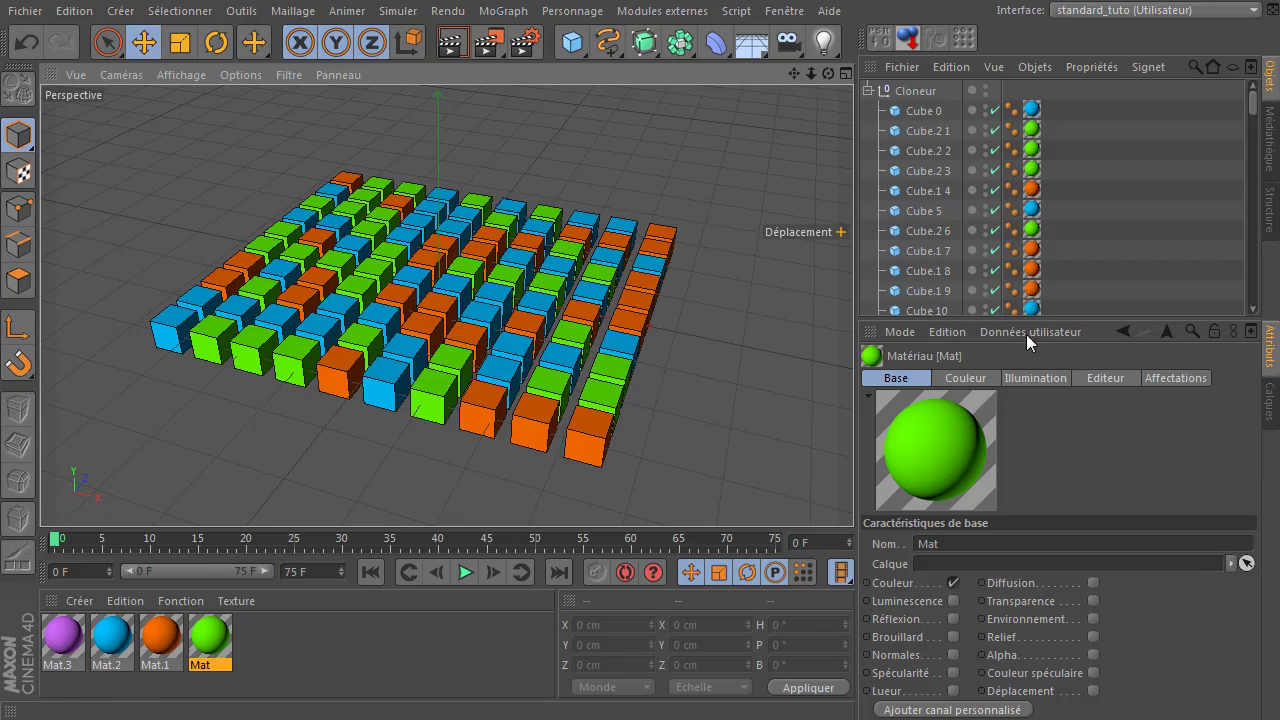
Try to multi-select the cubes' green Mat texture tags one by one, starting with Cube.2 1, and drop the selection.
{"action": "left_click", "coordinate": [215, 643]}
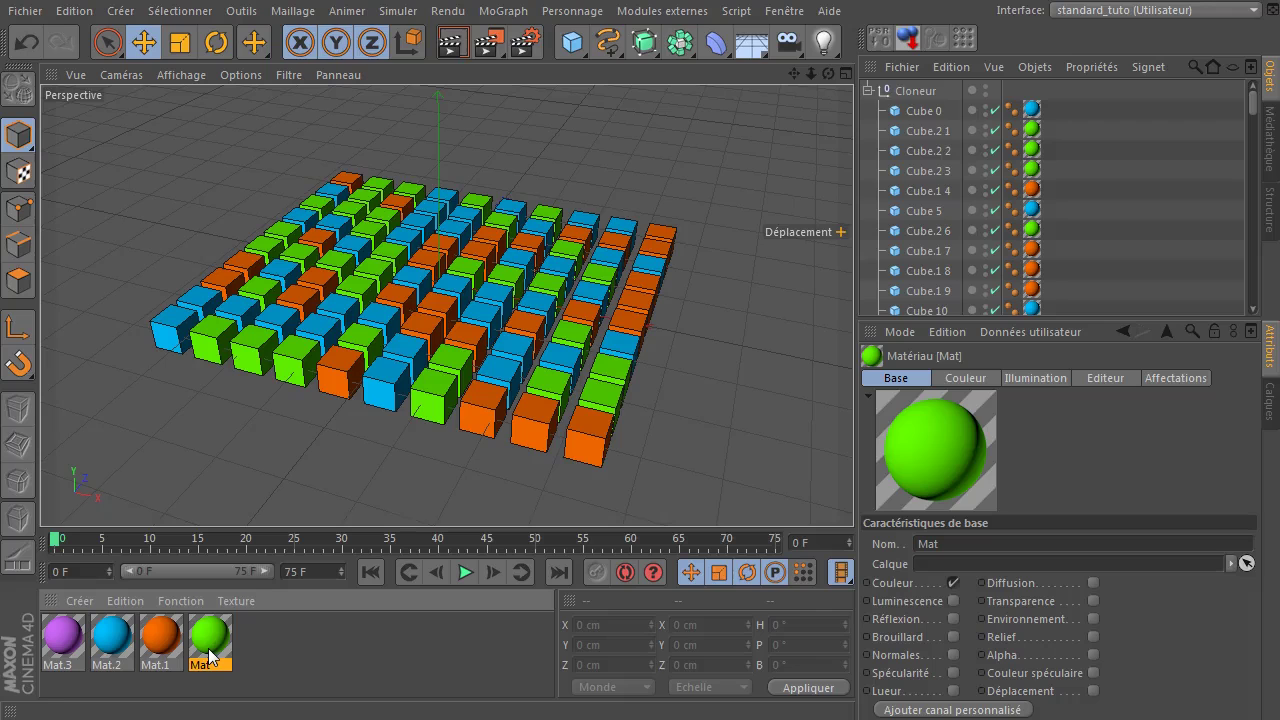
{"action": "left_click", "coordinate": [1031, 132]}
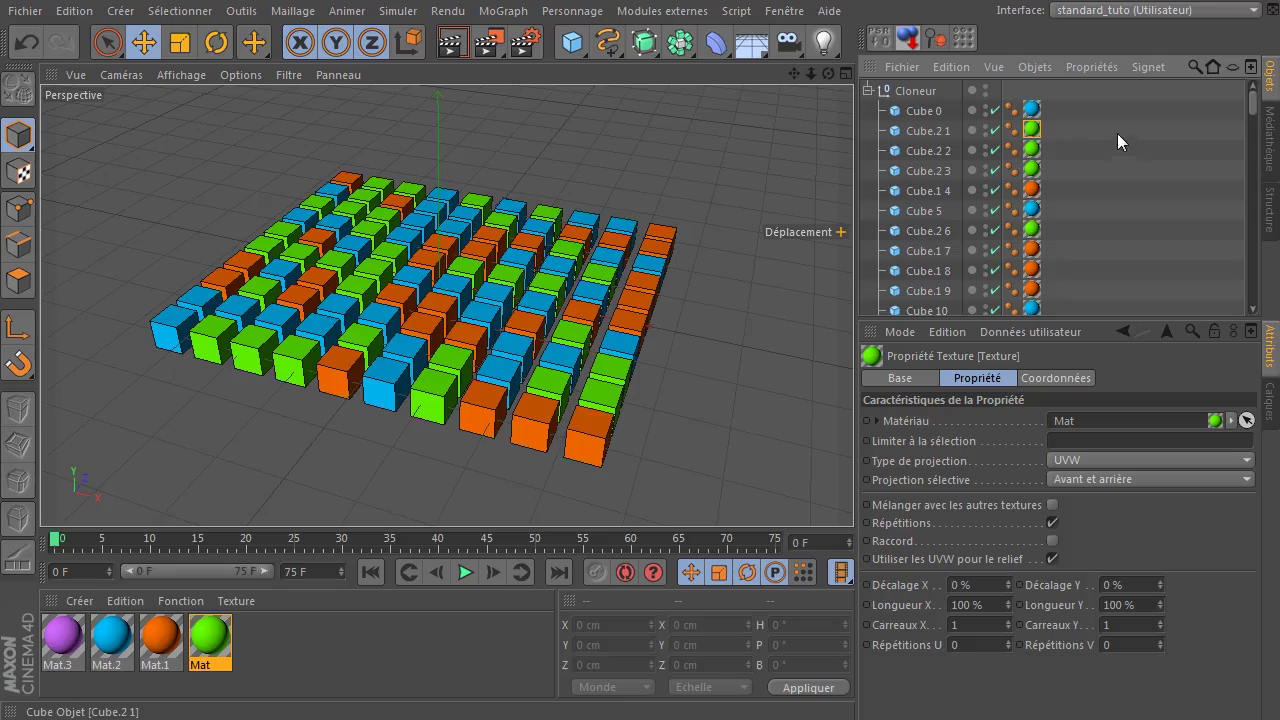
{"action": "left_click", "coordinate": [1032, 130]}
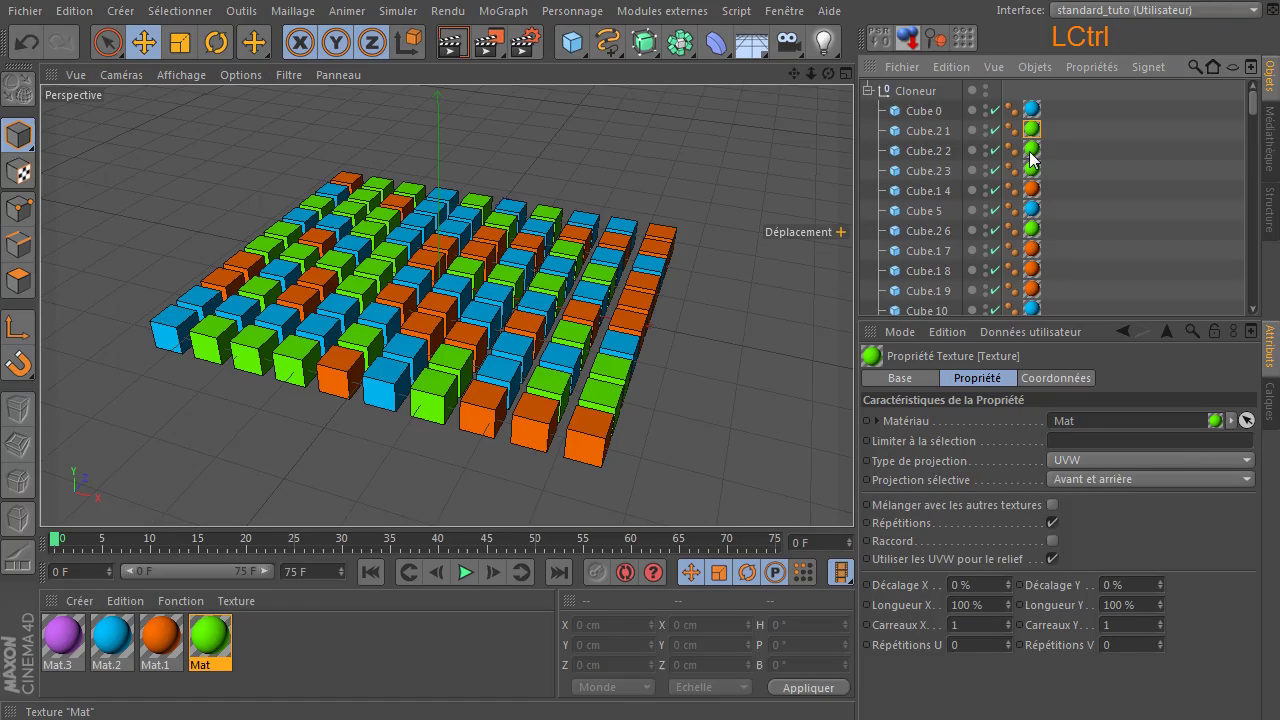
{"action": "left_click", "coordinate": [1032, 150], "text": "ctrl"}
{"action": "left_click", "coordinate": [1032, 170], "text": "ctrl"}
{"action": "left_click", "coordinate": [1032, 230], "text": "ctrl"}
{"action": "scroll", "coordinate": [1040, 250], "scroll_direction": "down", "scroll_amount": 3, "text": "ctrl"}
{"action": "left_click", "coordinate": [1032, 270], "text": "ctrl"}
{"action": "left_click", "coordinate": [1032, 310], "text": "ctrl"}
{"action": "scroll", "coordinate": [1032, 300], "scroll_direction": "down", "scroll_amount": 5, "text": "ctrl"}
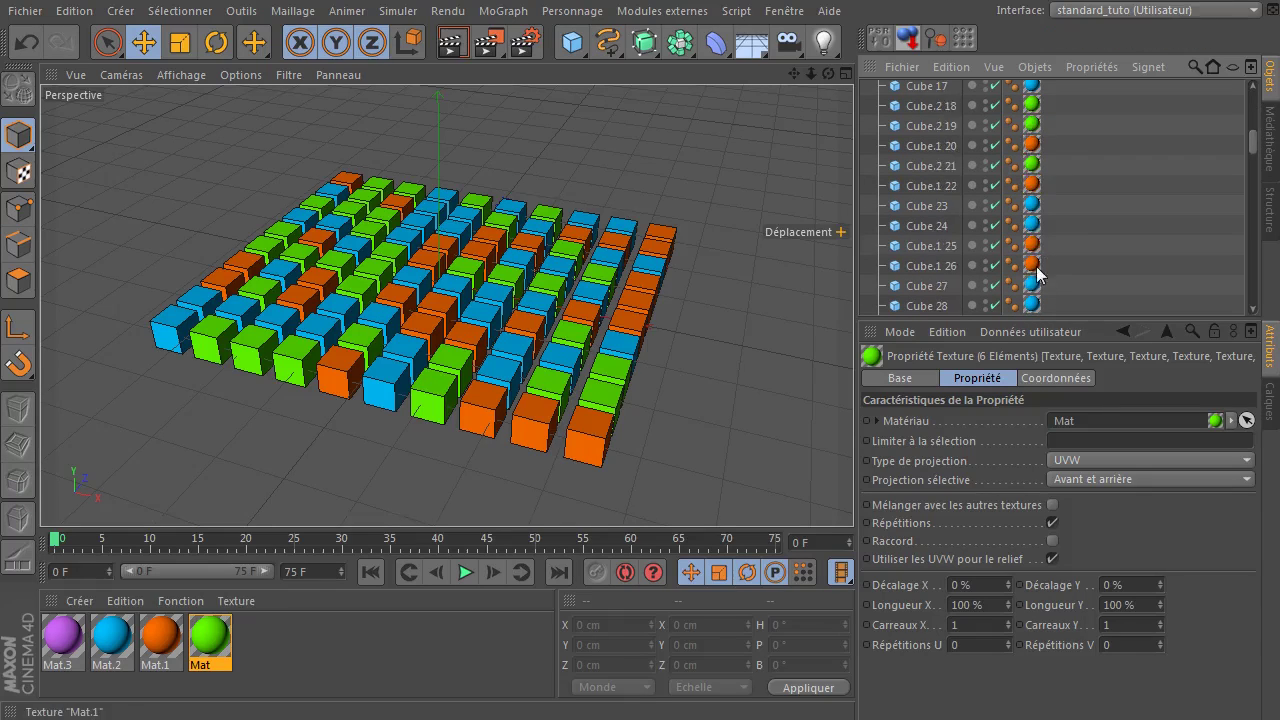
{"action": "scroll", "coordinate": [1060, 250], "scroll_direction": "up", "scroll_amount": 6}
{"action": "left_click", "coordinate": [1104, 210]}
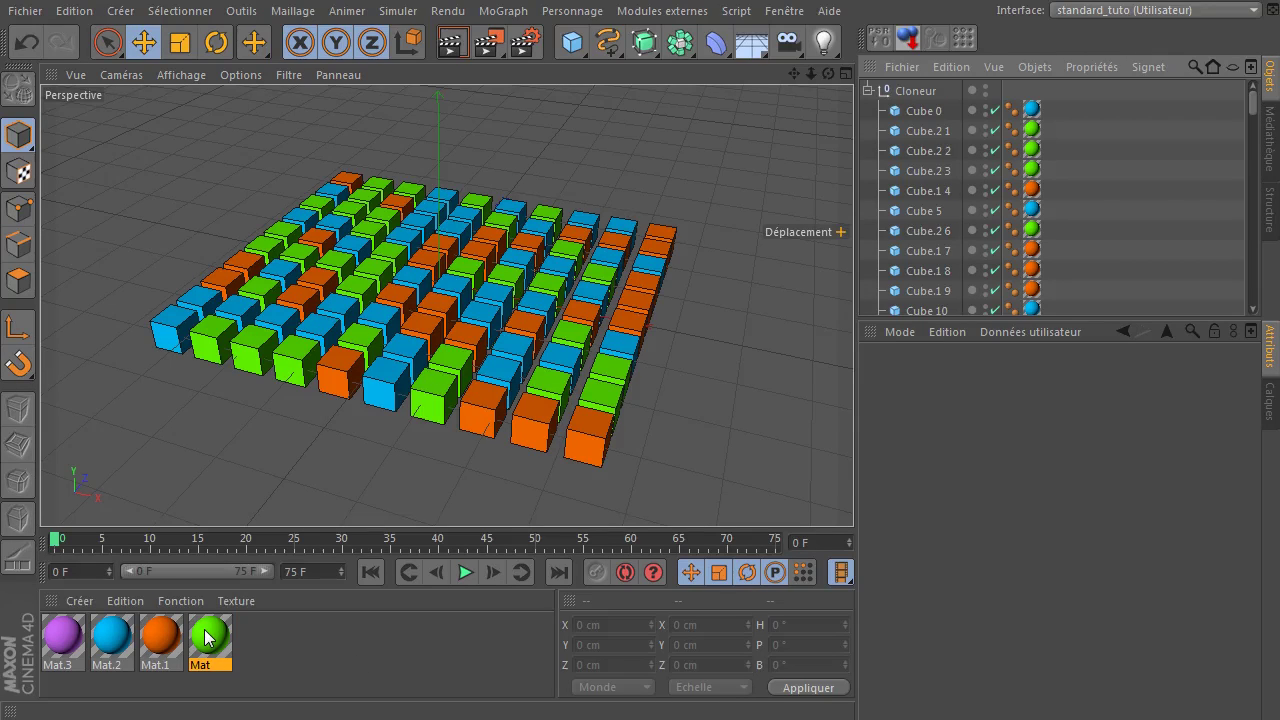
Select all texture tags and objects that use the green material Mat with Sélectionner les propriétés Texture/les objets.
{"action": "left_click_drag", "start_coordinate": [227, 526], "coordinate": [213, 305]}
{"action": "right_click", "coordinate": [211, 416]}
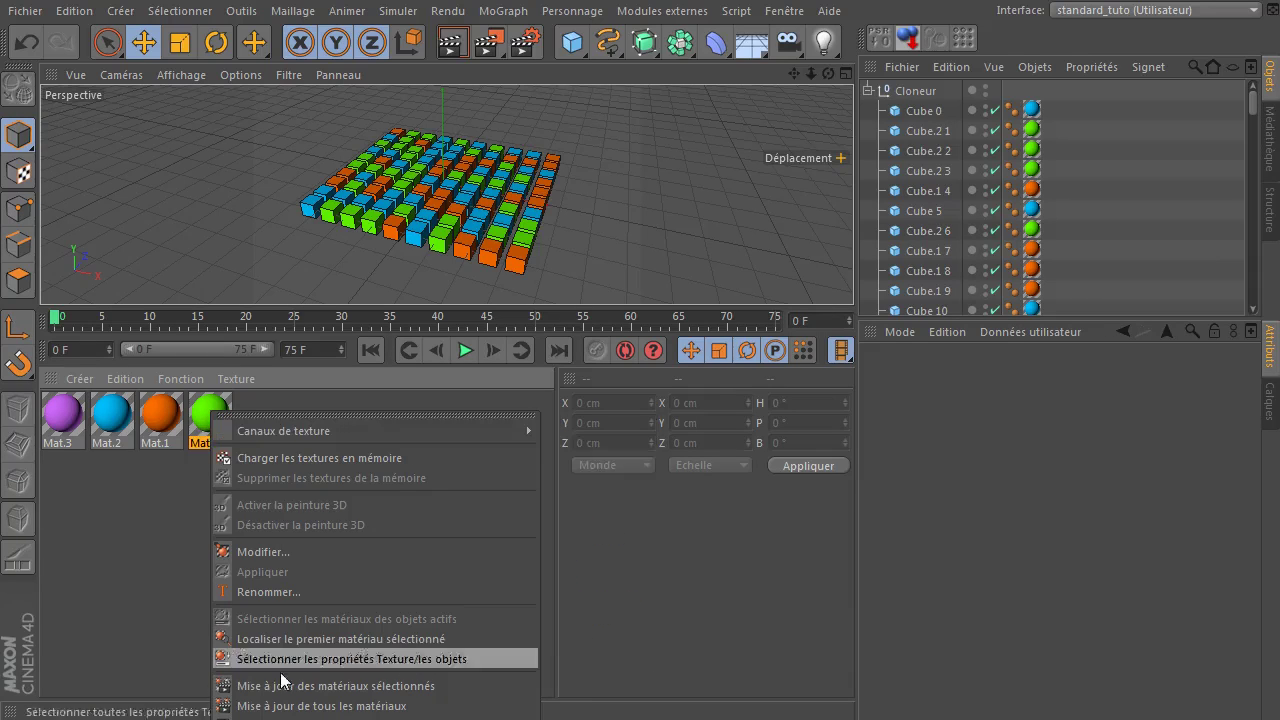
{"action": "left_click", "coordinate": [167, 642]}
{"action": "right_click", "coordinate": [202, 415]}
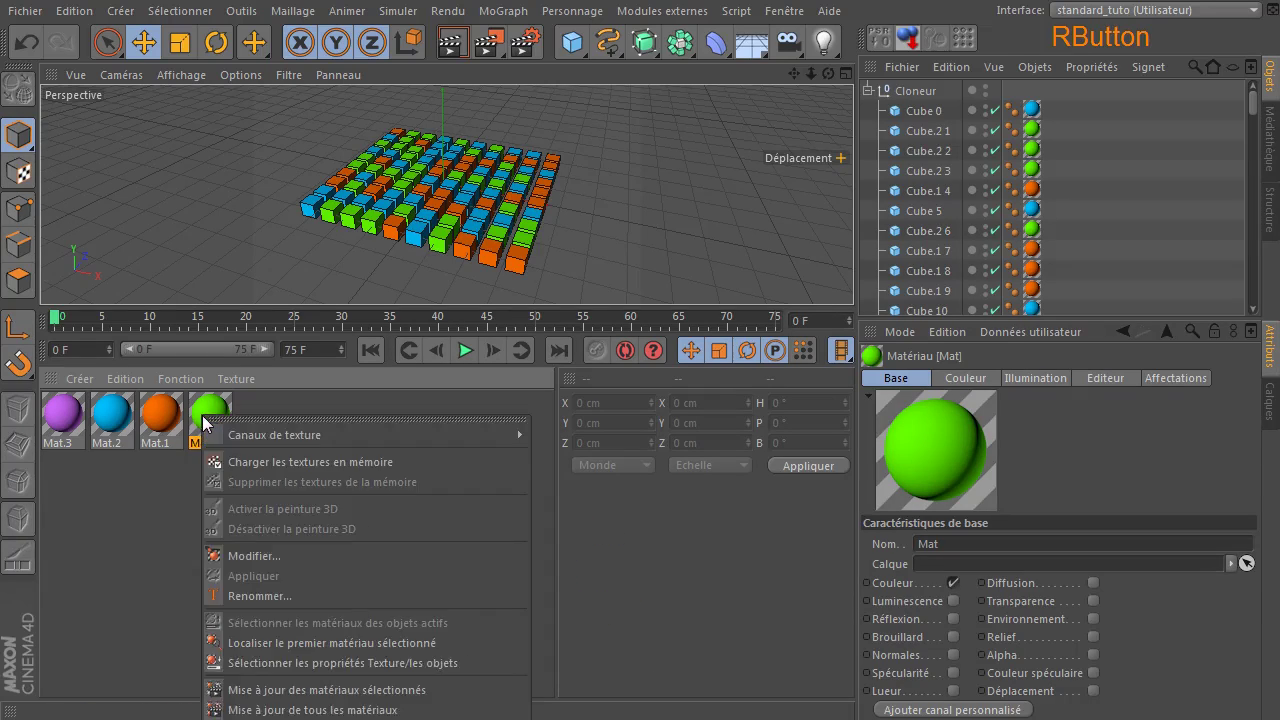
{"action": "left_click", "coordinate": [362, 664]}
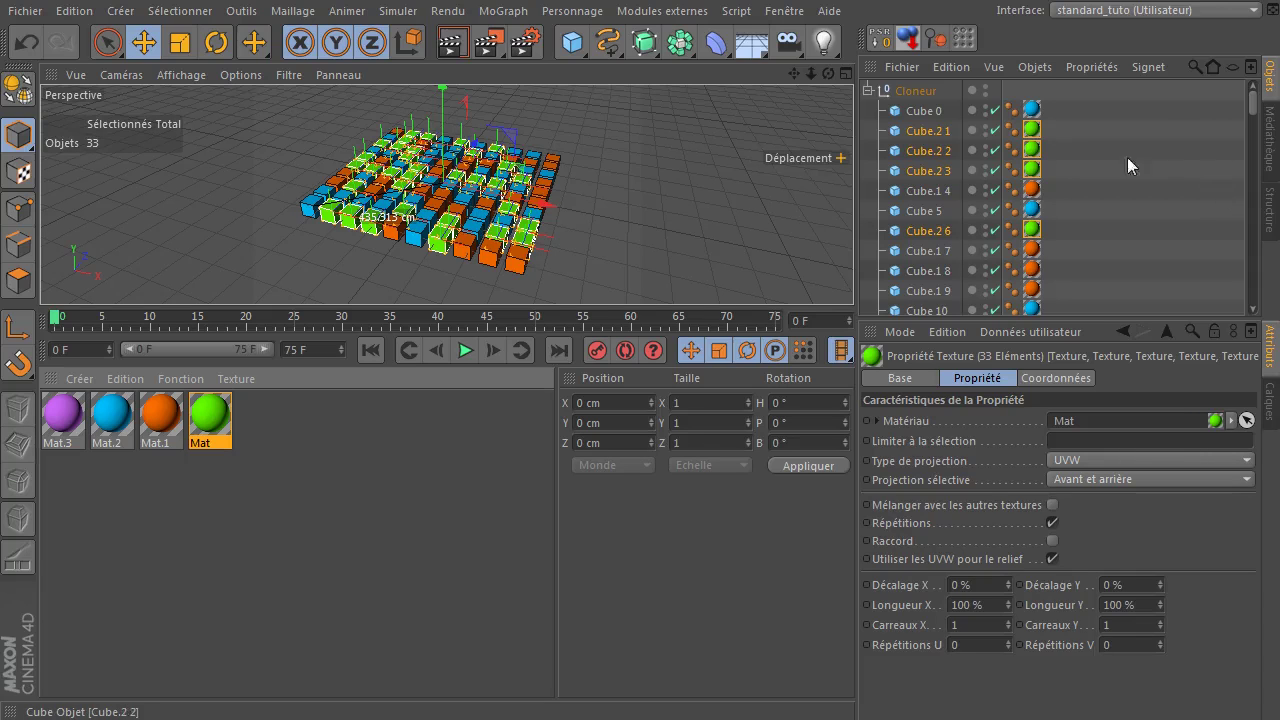
{"action": "mouse_move", "coordinate": [1258, 110]}
{"action": "left_mouse_down"}
{"action": "mouse_move", "coordinate": [1250, 124]}
{"action": "mouse_move", "coordinate": [1250, 92]}
{"action": "left_mouse_up"}
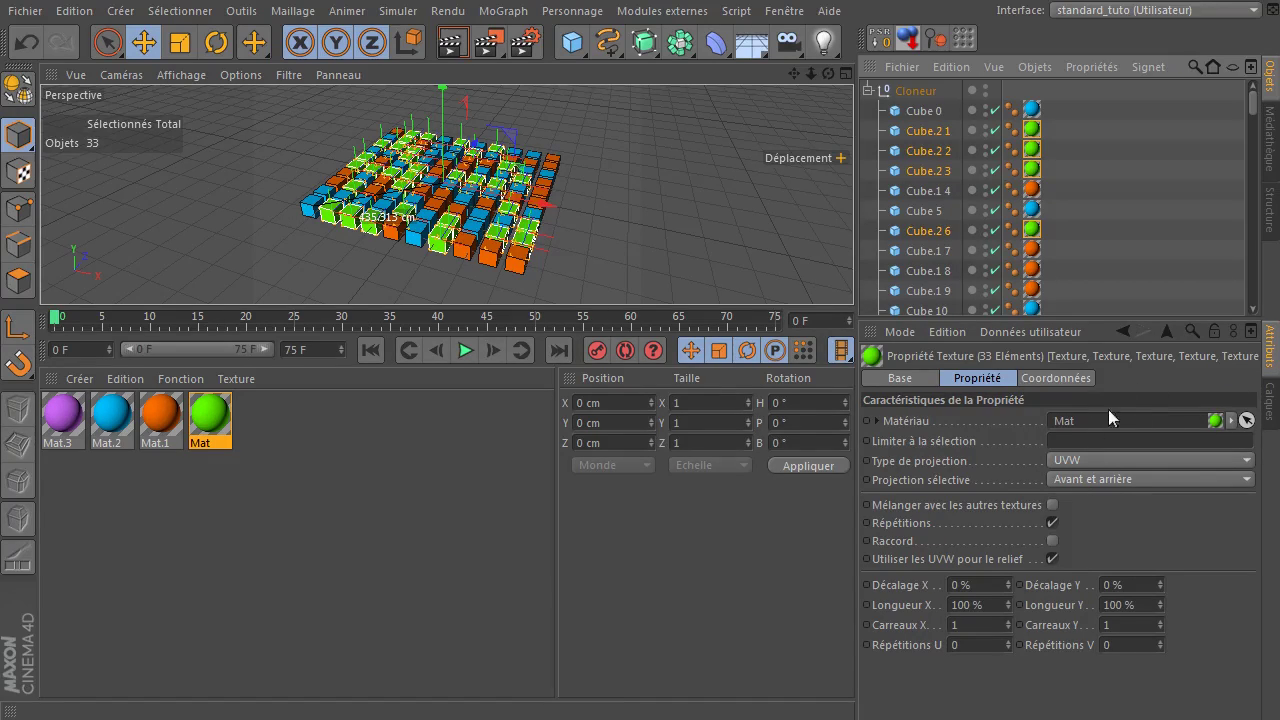
Assign purple Mat.3 to all the selected texture tags at once, and put green Mat back on them.
{"action": "mouse_move", "coordinate": [57, 424]}
{"action": "left_mouse_down"}
{"action": "mouse_move", "coordinate": [221, 515]}
{"action": "mouse_move", "coordinate": [938, 534]}
{"action": "mouse_move", "coordinate": [1123, 457]}
{"action": "mouse_move", "coordinate": [1128, 428]}
{"action": "left_mouse_up"}
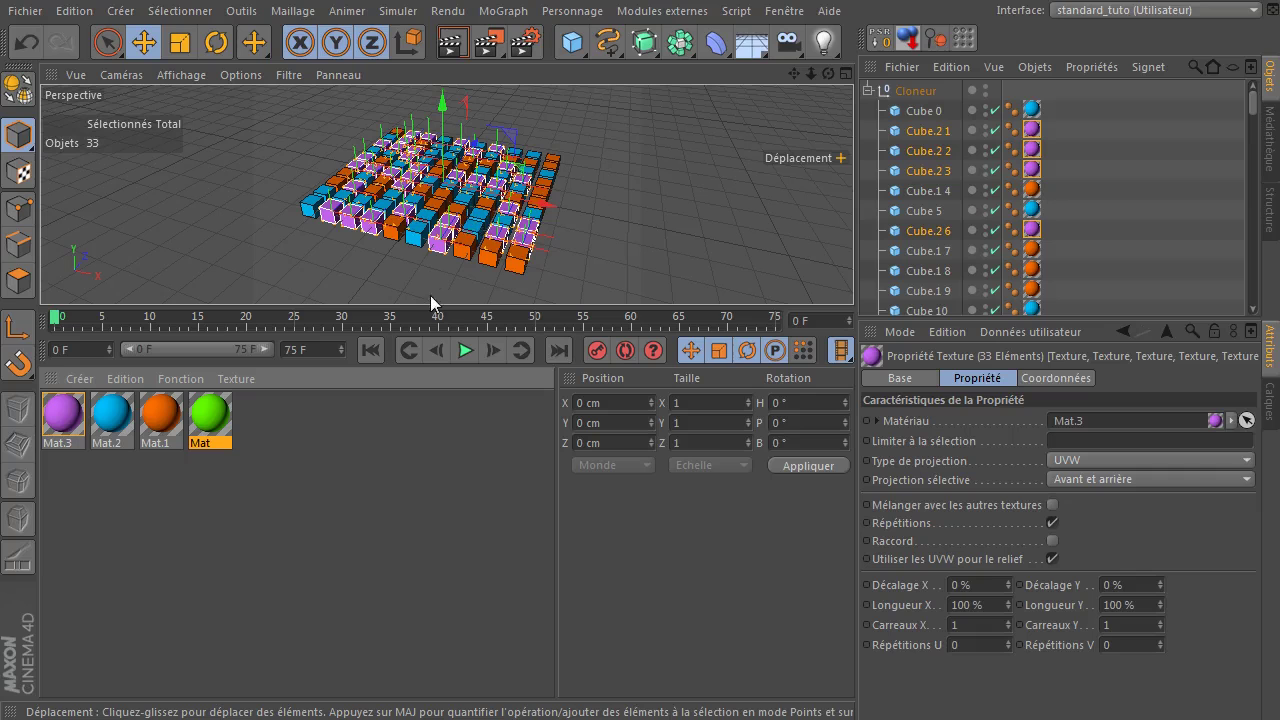
{"action": "left_click_drag", "start_coordinate": [430, 306], "coordinate": [435, 528]}
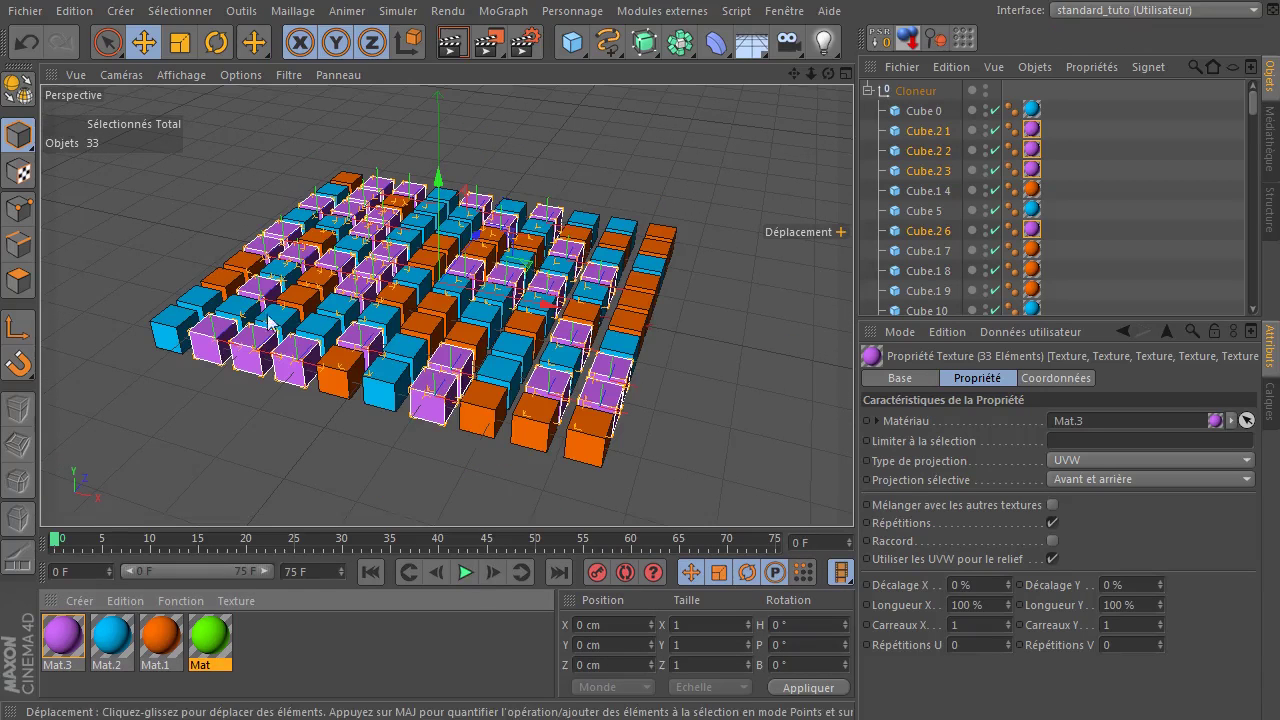
{"action": "left_click_drag", "start_coordinate": [212, 645], "coordinate": [1100, 425]}
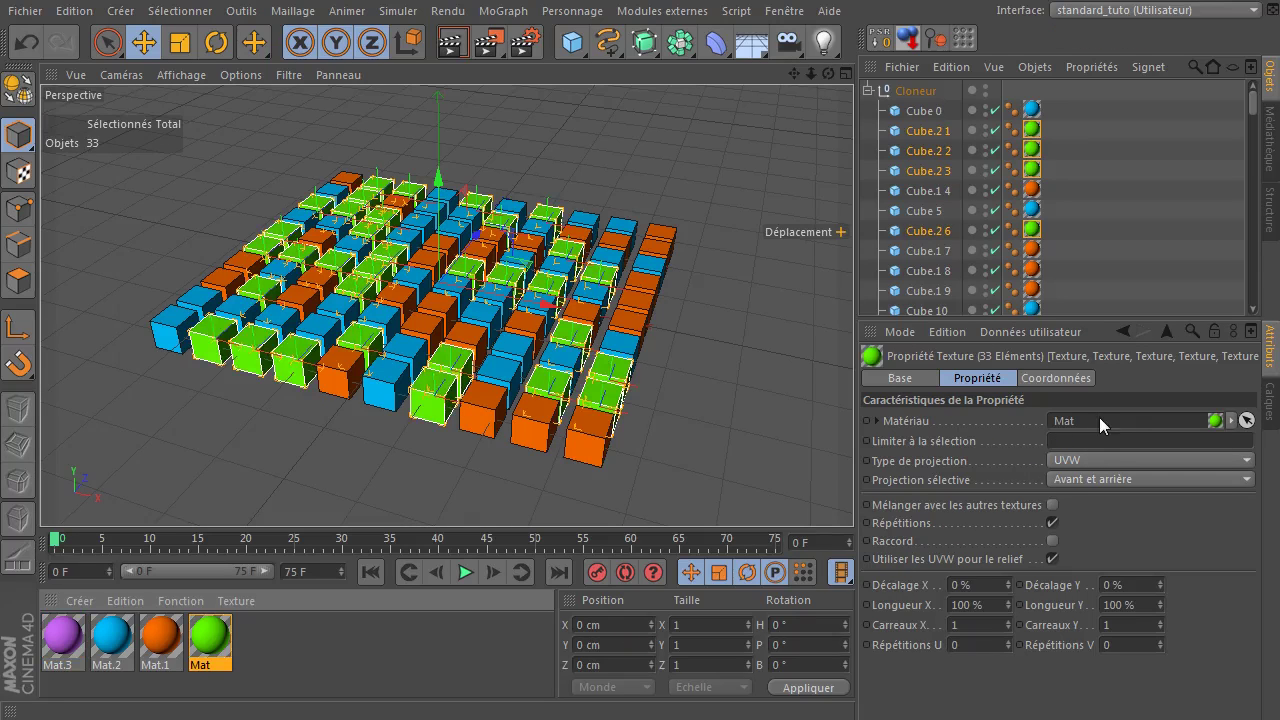
{"action": "left_click", "coordinate": [290, 659]}
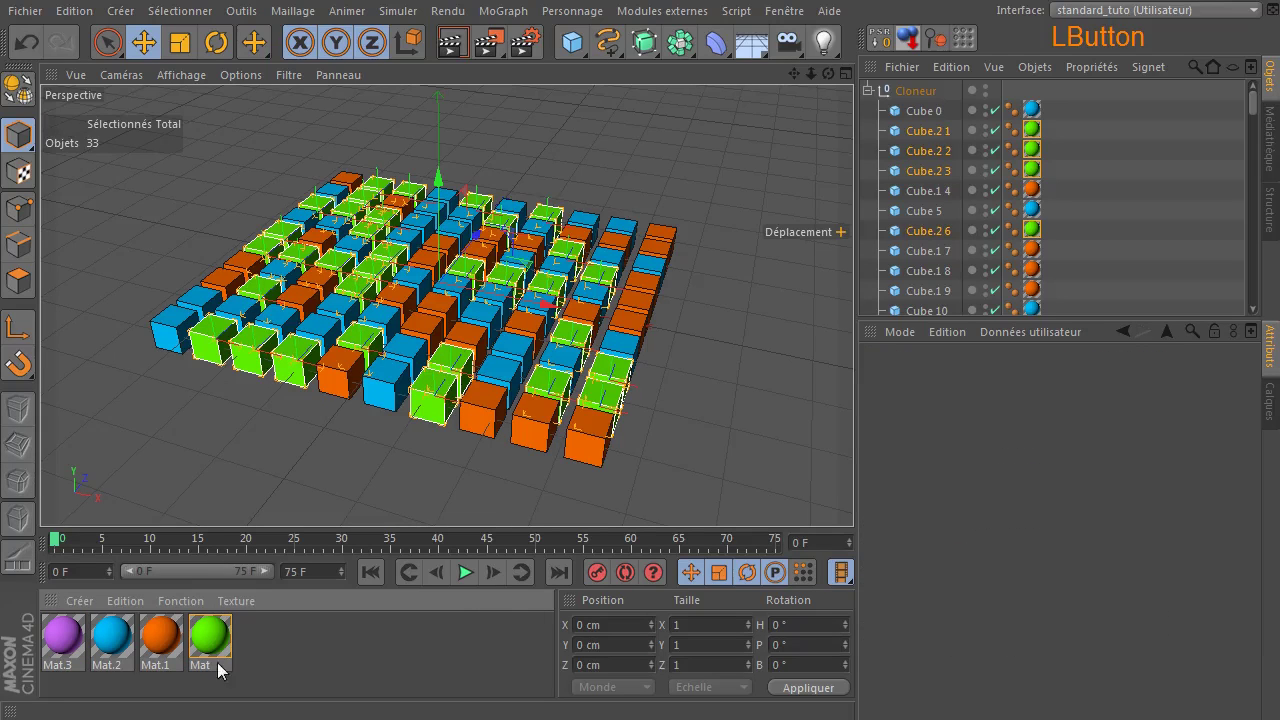
Select all texture tags and objects that use blue Mat.2 and replace their material with green Mat.
{"action": "right_click", "coordinate": [113, 641]}
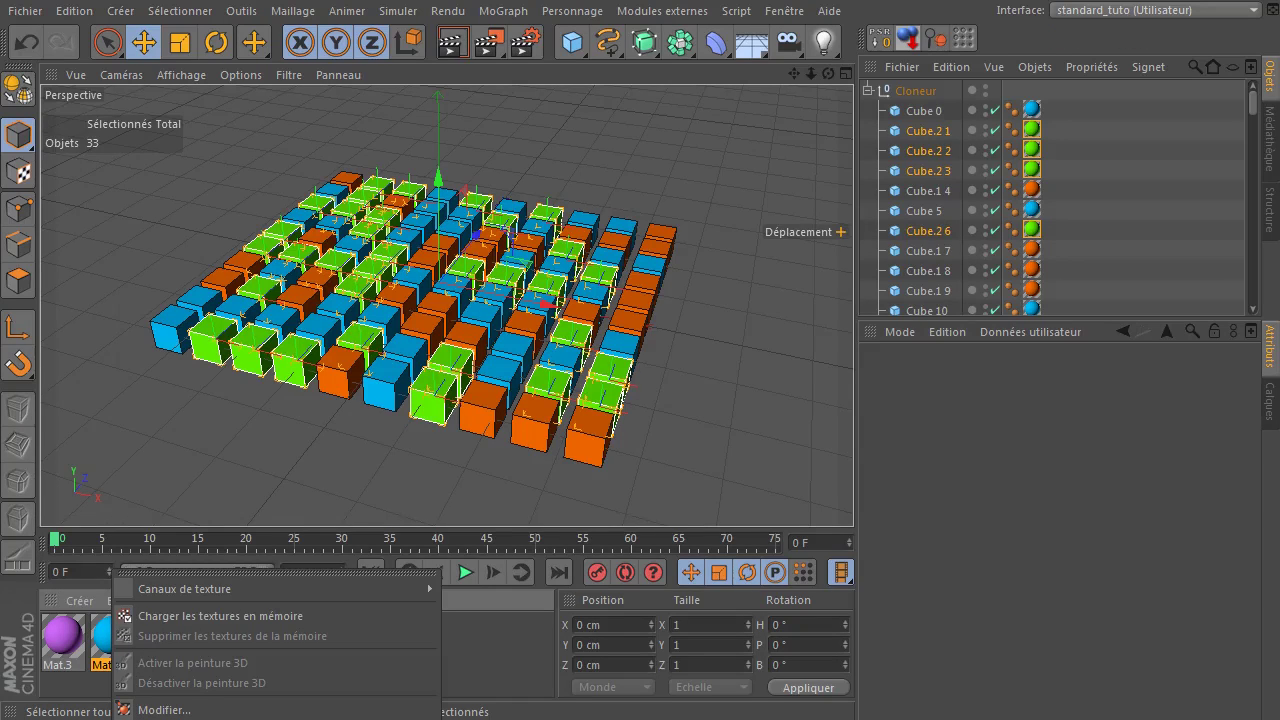
{"action": "left_click", "coordinate": [210, 718]}
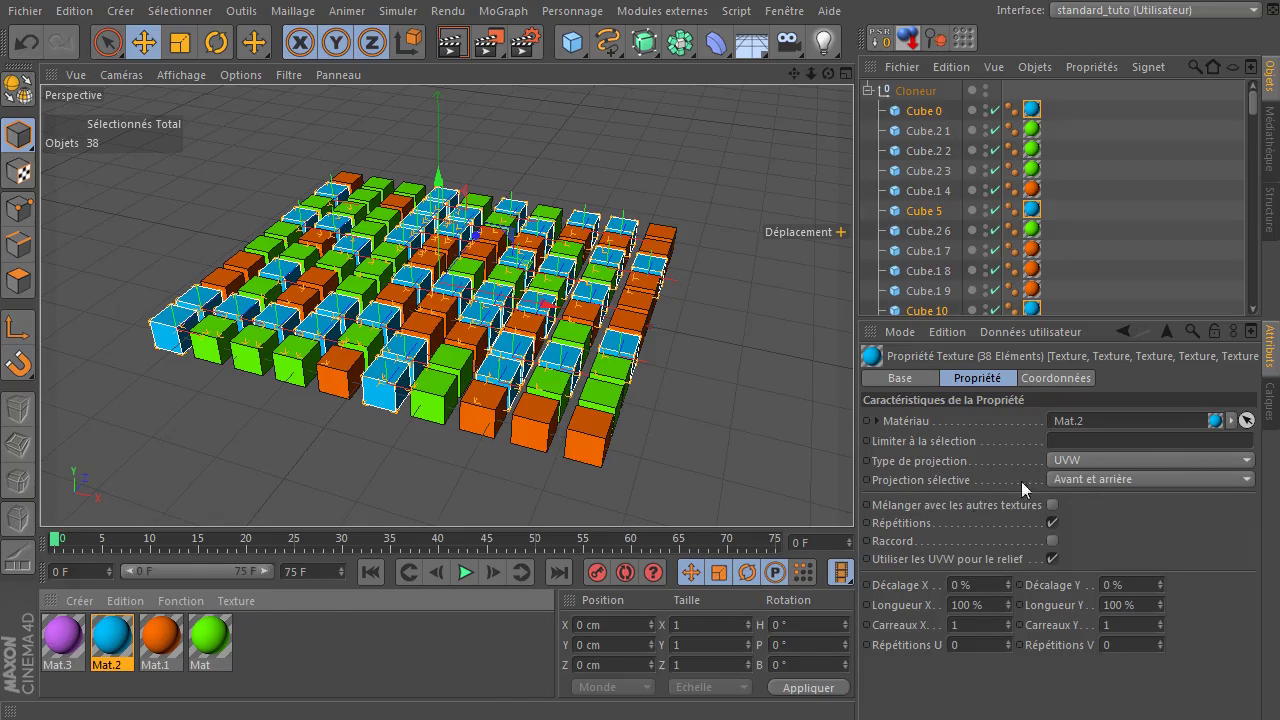
{"action": "left_click_drag", "start_coordinate": [202, 642], "coordinate": [1172, 422]}
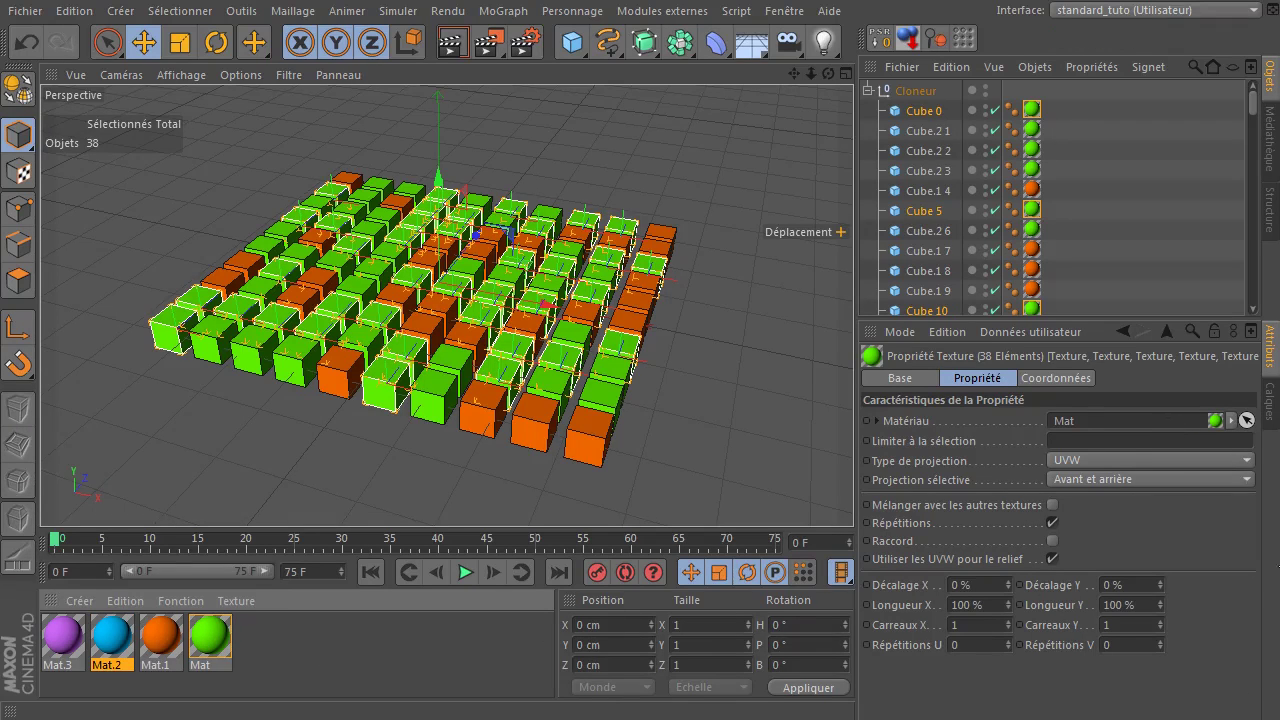
Restore blue Mat.2 on the selected texture tags and deselect all the cubes.
{"action": "left_click_drag", "start_coordinate": [110, 640], "coordinate": [1072, 451]}
{"action": "left_click", "coordinate": [281, 660]}
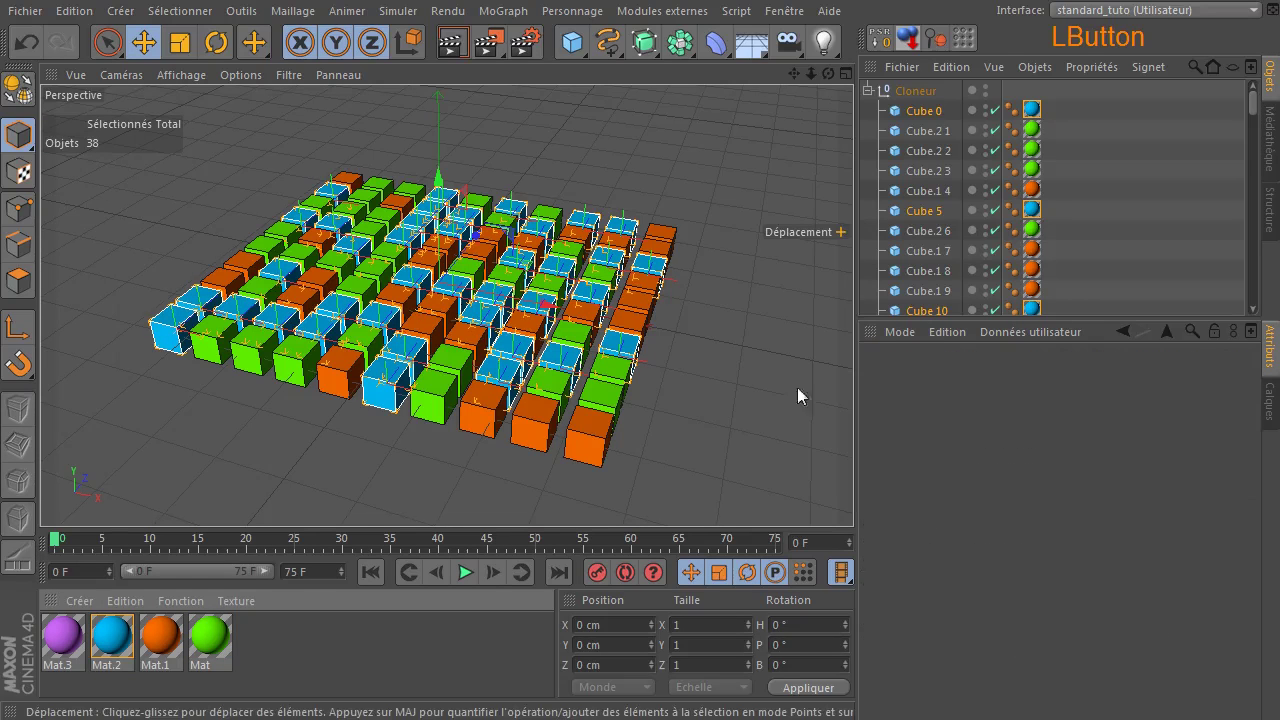
{"action": "left_click", "coordinate": [715, 385]}
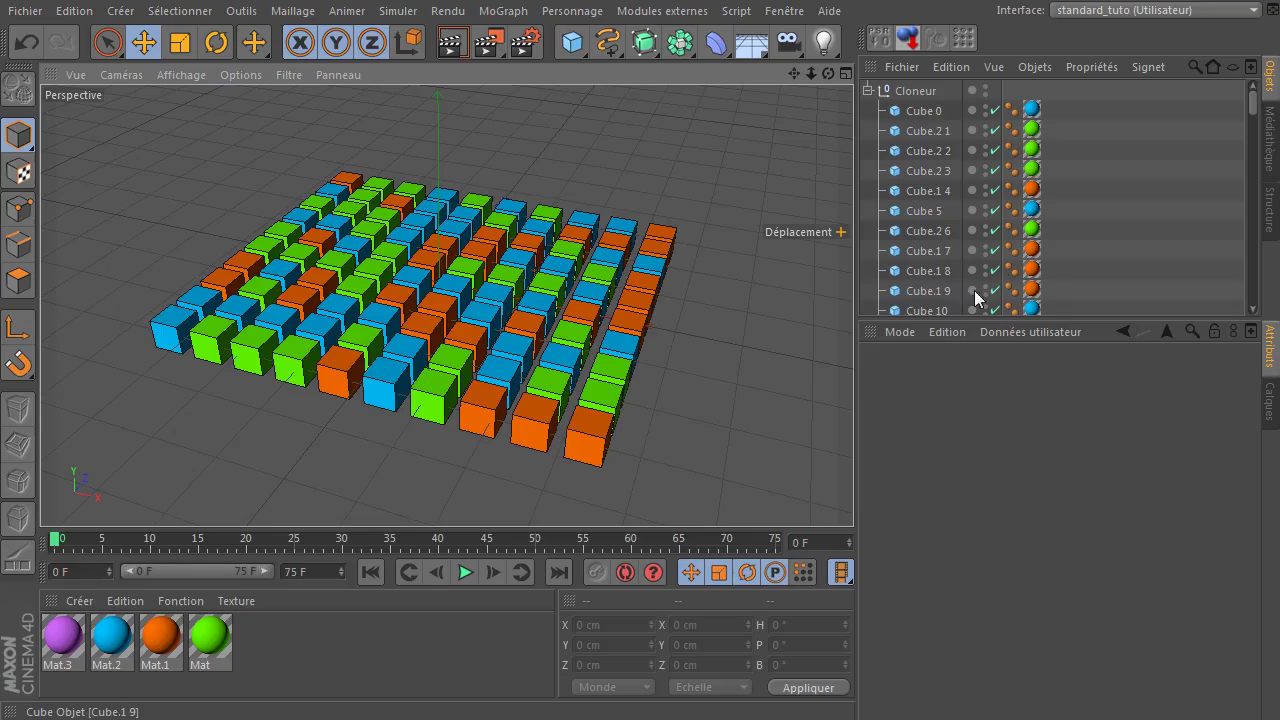
Go through the four materials one after another, ending on green Mat, and briefly toggle the object search.
{"action": "left_click", "coordinate": [200, 652]}
{"action": "left_click", "coordinate": [160, 652]}
{"action": "left_click", "coordinate": [114, 658]}
{"action": "left_click", "coordinate": [60, 648]}
{"action": "left_click", "coordinate": [206, 646]}
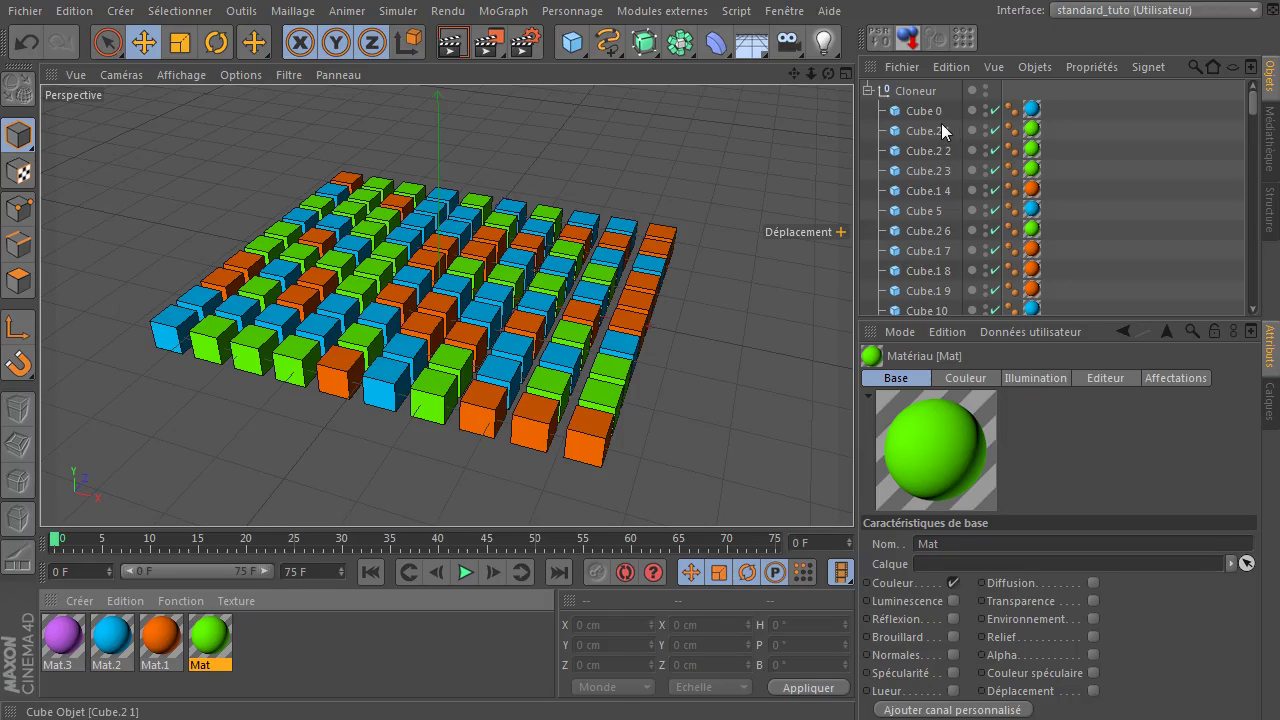
{"action": "left_click", "coordinate": [1196, 68]}
{"action": "left_click", "coordinate": [1196, 68]}
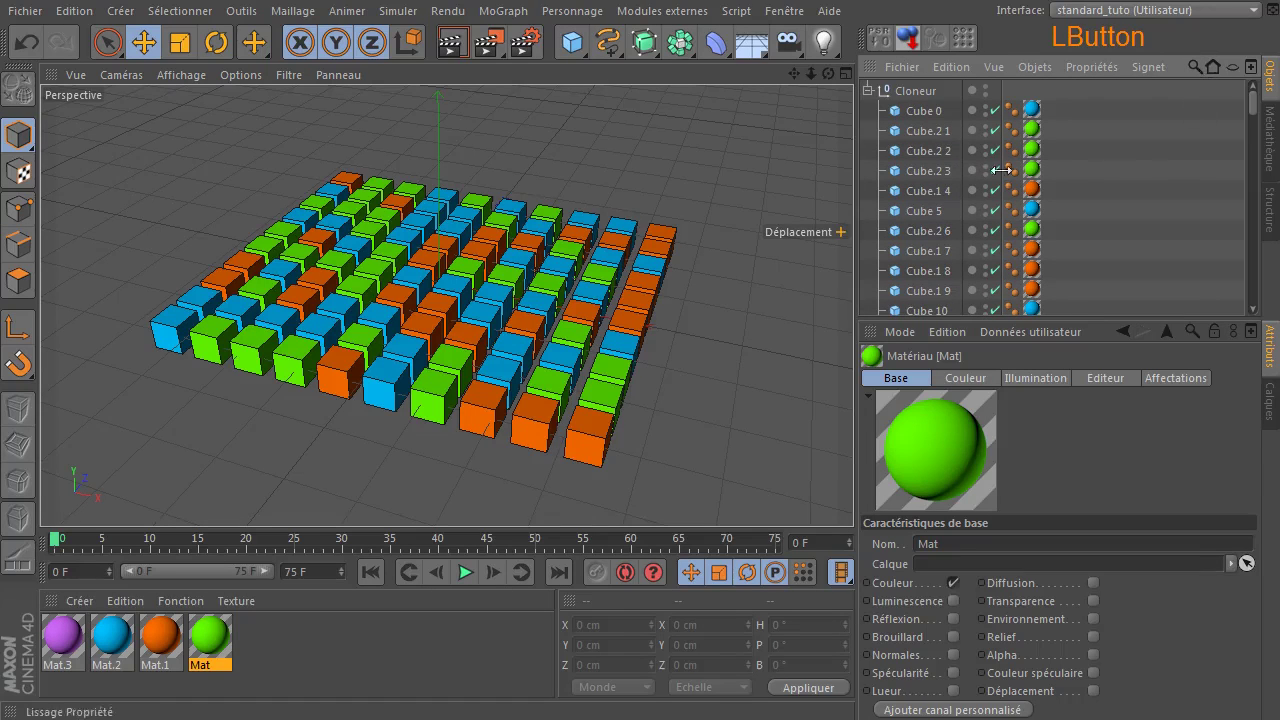
Select the Cloneur group with all its children, and switch the selection to Cube.2 6 alone.
{"action": "middle_click", "coordinate": [918, 90]}
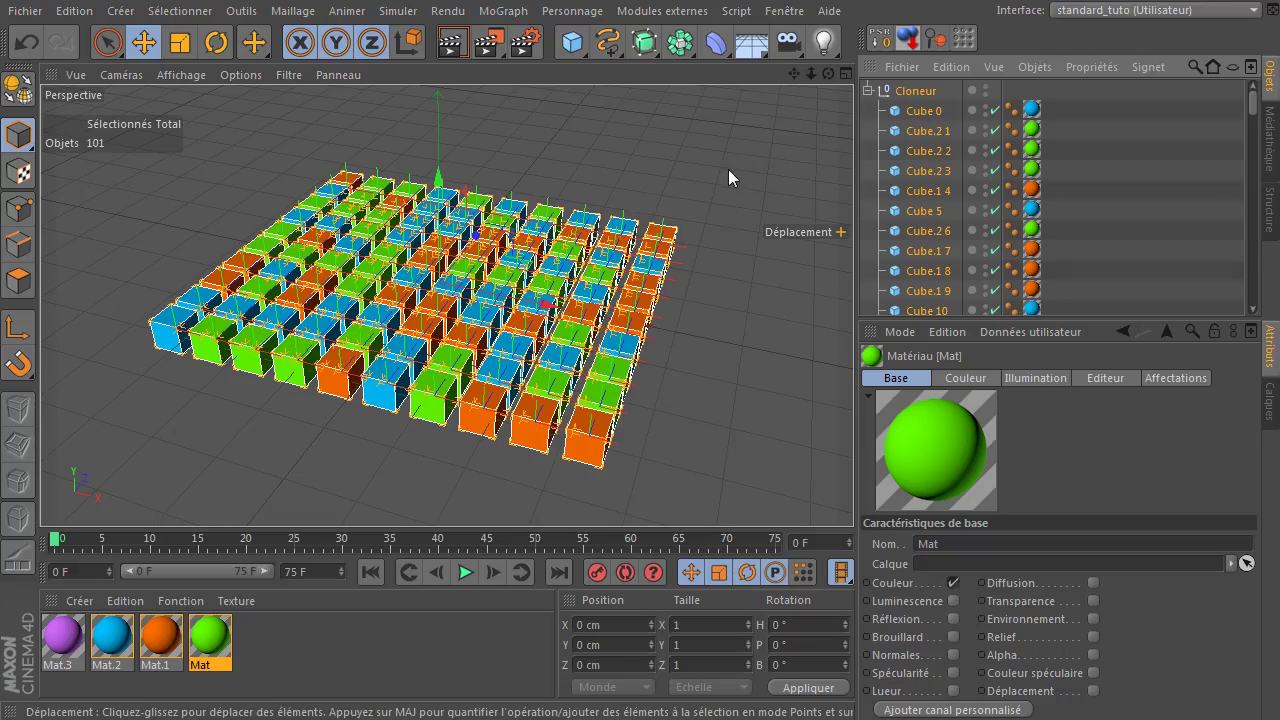
{"action": "middle_click", "coordinate": [909, 134]}
{"action": "left_click", "coordinate": [916, 228]}
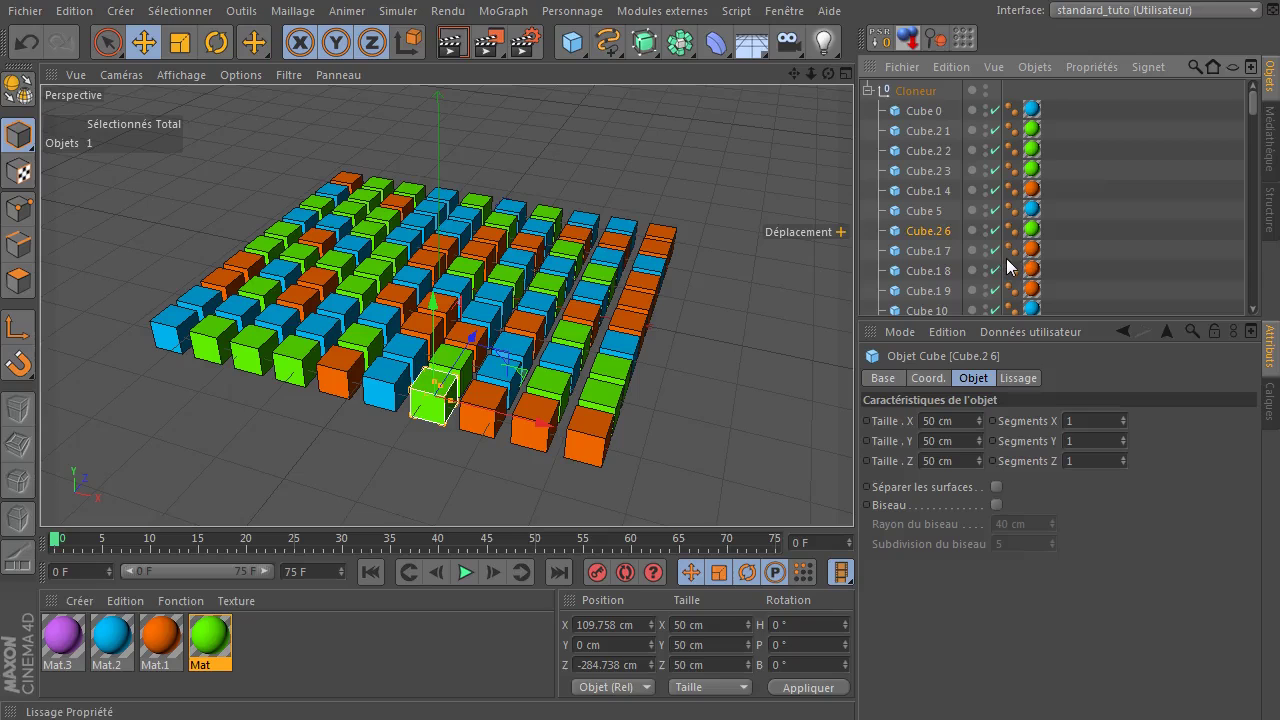
Show the object filter with Objets, Propriétés and Calques, hide it again and deselect the cube.
{"action": "left_click", "coordinate": [1230, 68]}
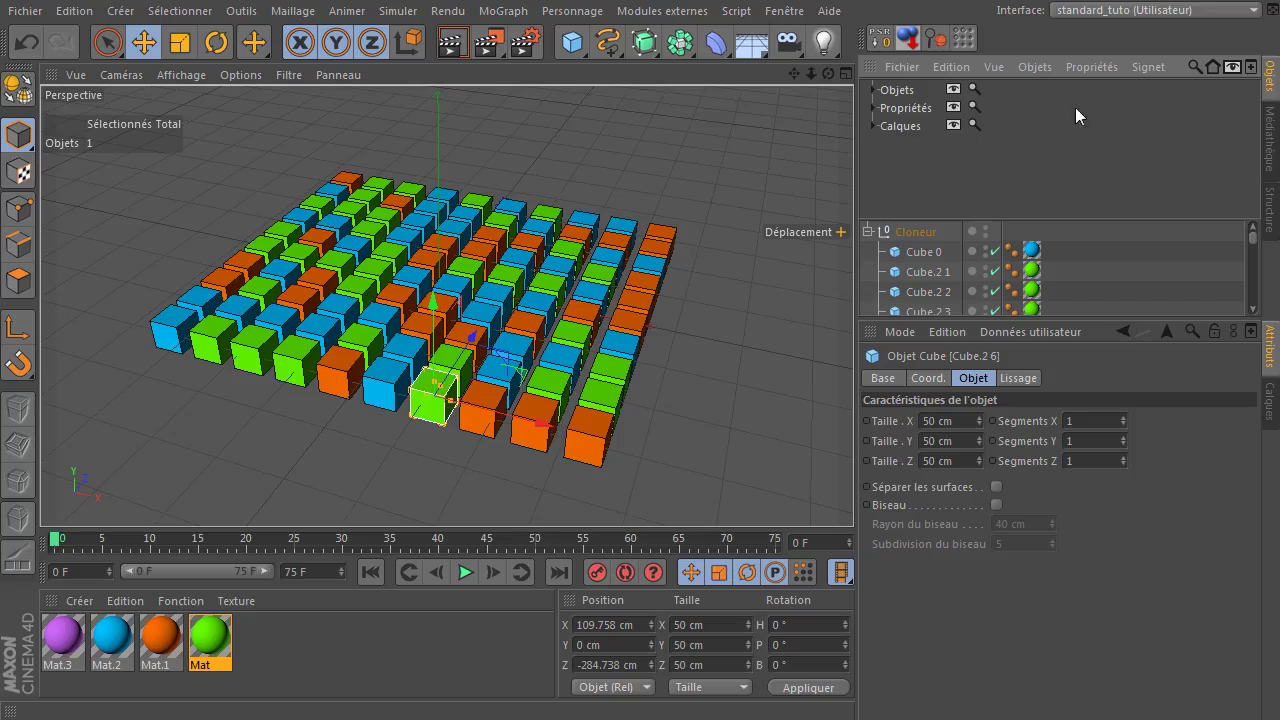
{"action": "left_click", "coordinate": [1232, 68]}
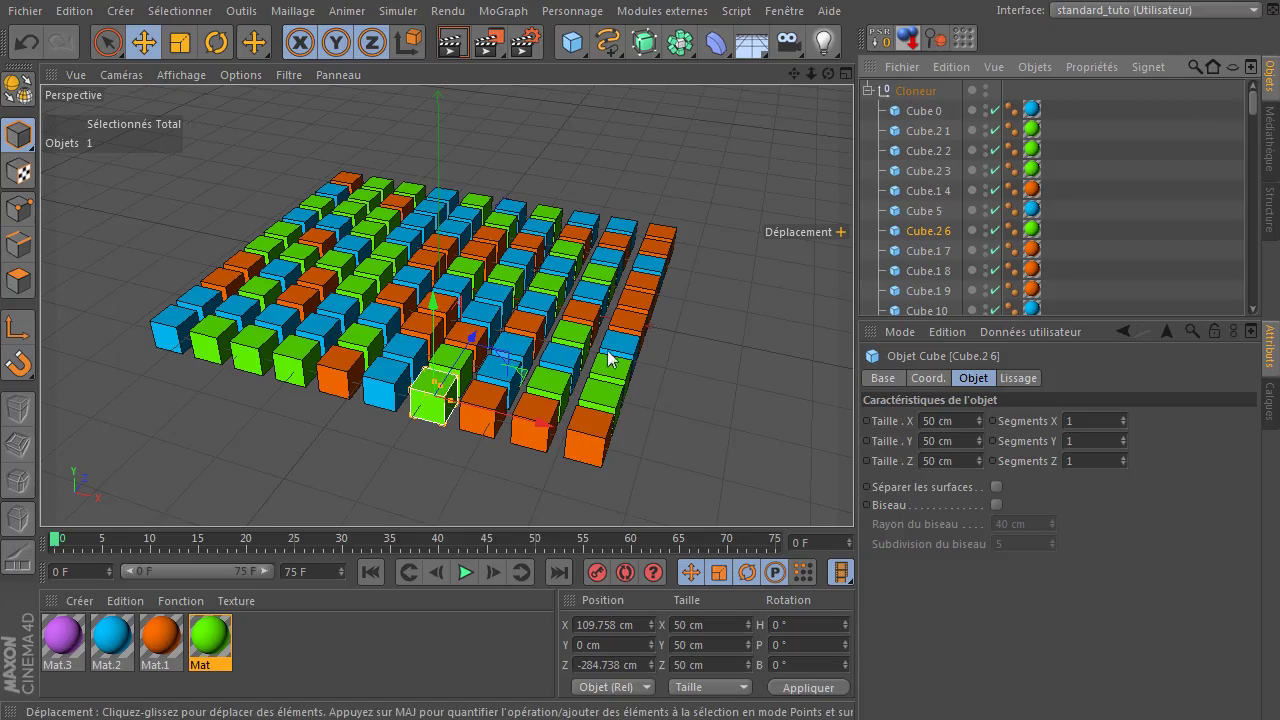
{"action": "left_click", "coordinate": [674, 397]}
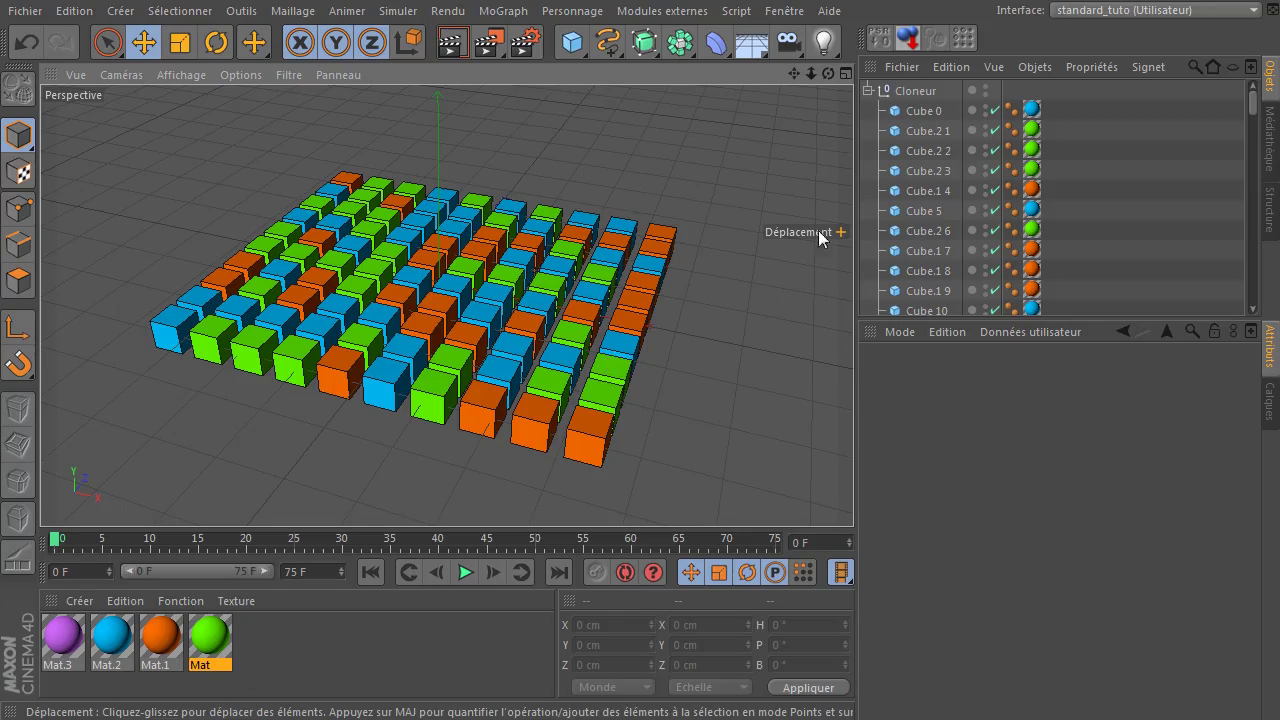
Select all texture tags and cubes that use the green Mat material, and clear the selection again.
{"action": "right_click", "coordinate": [200, 636]}
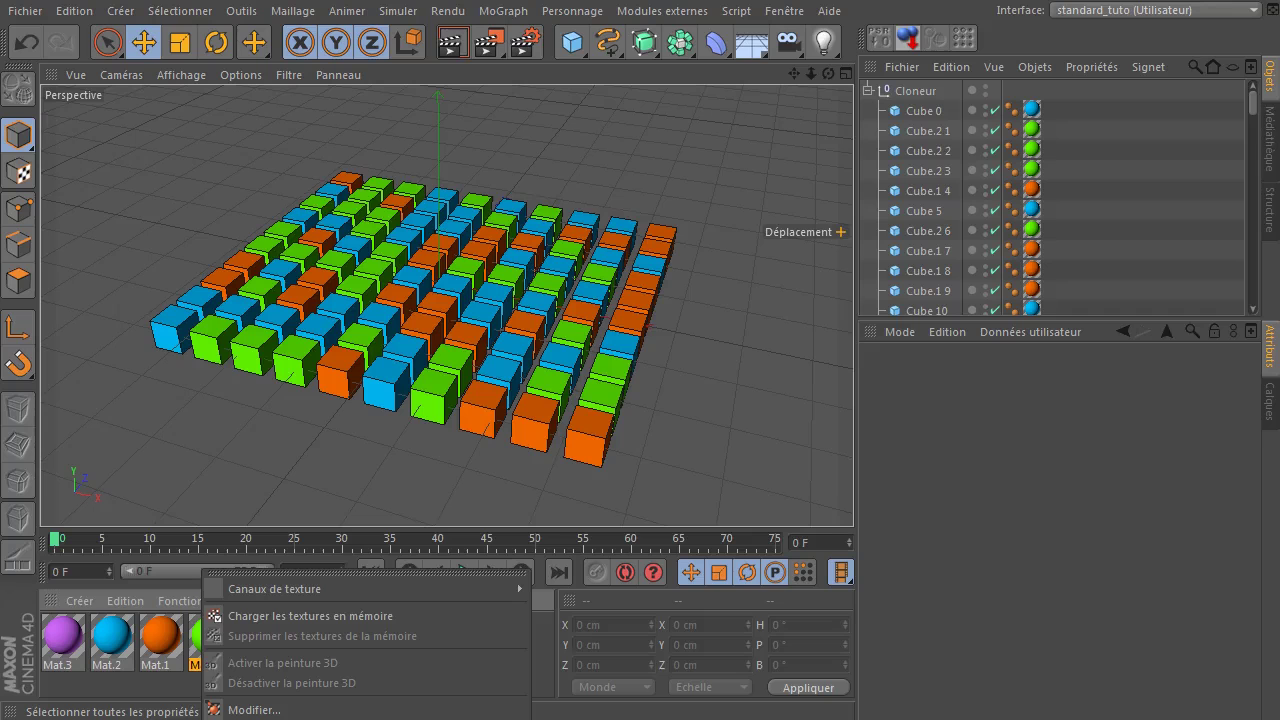
{"action": "left_click", "coordinate": [370, 718]}
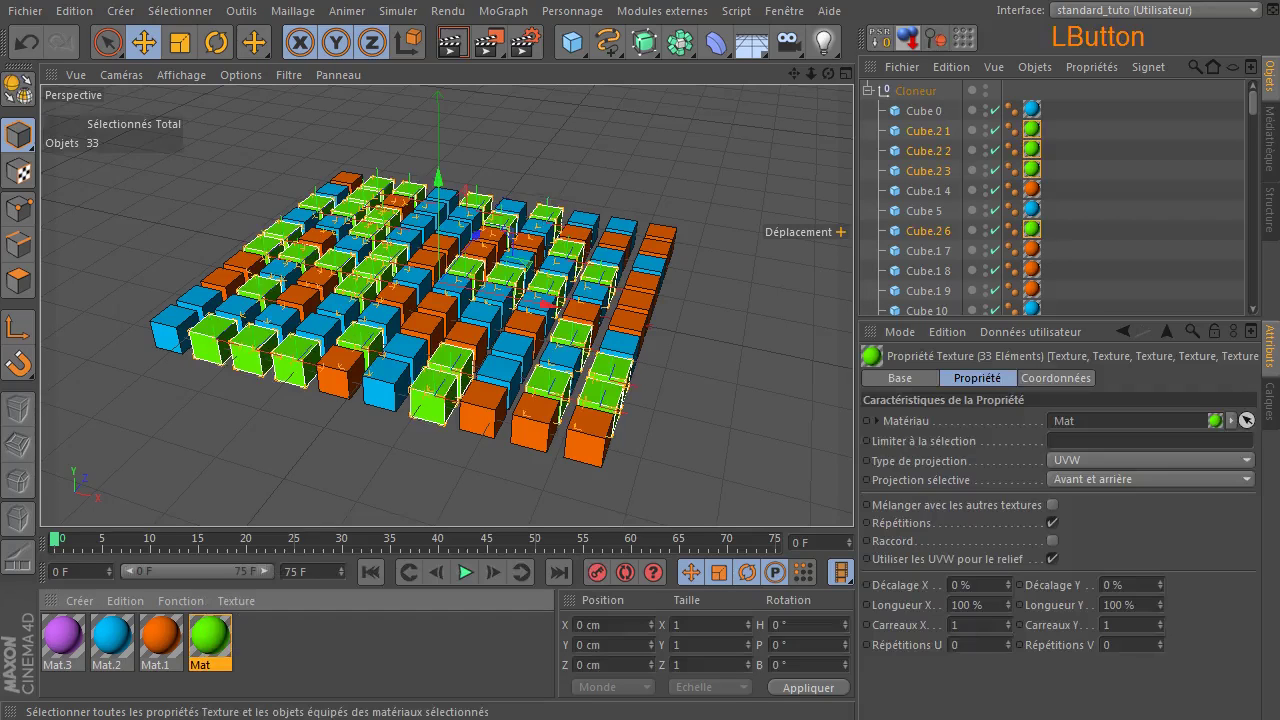
{"action": "left_click", "coordinate": [301, 660]}
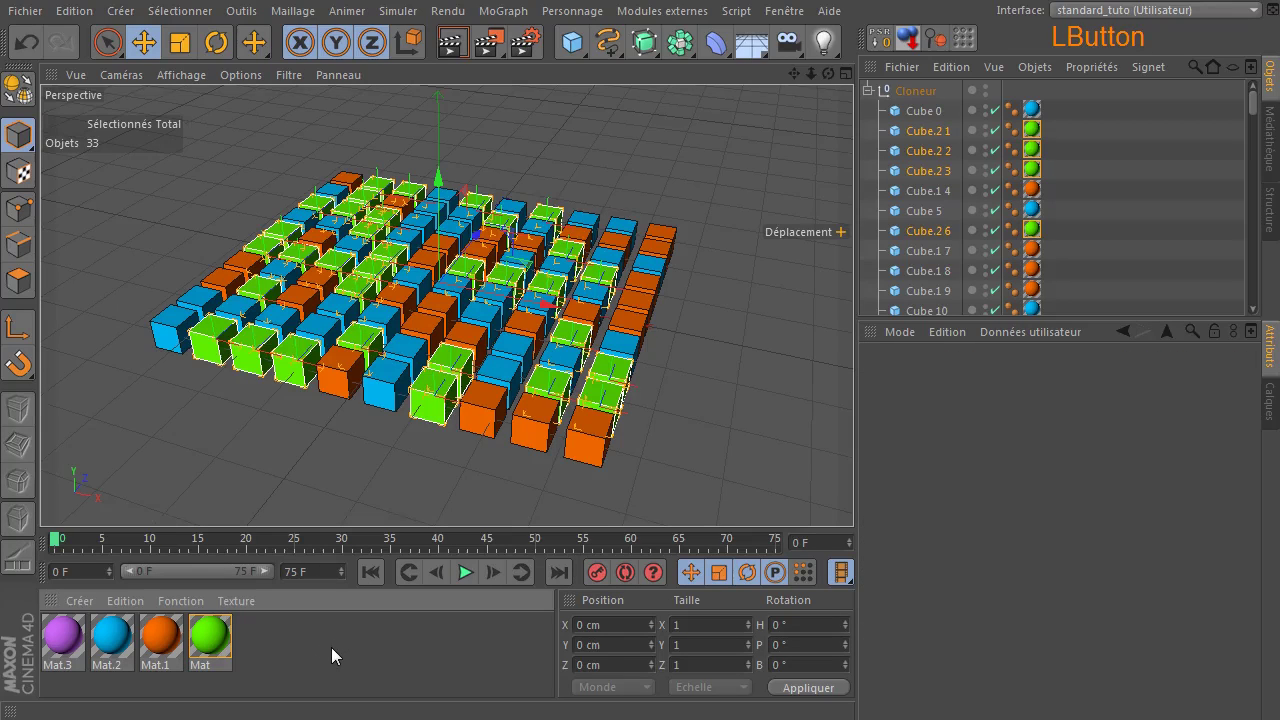
{"action": "left_click", "coordinate": [360, 463]}
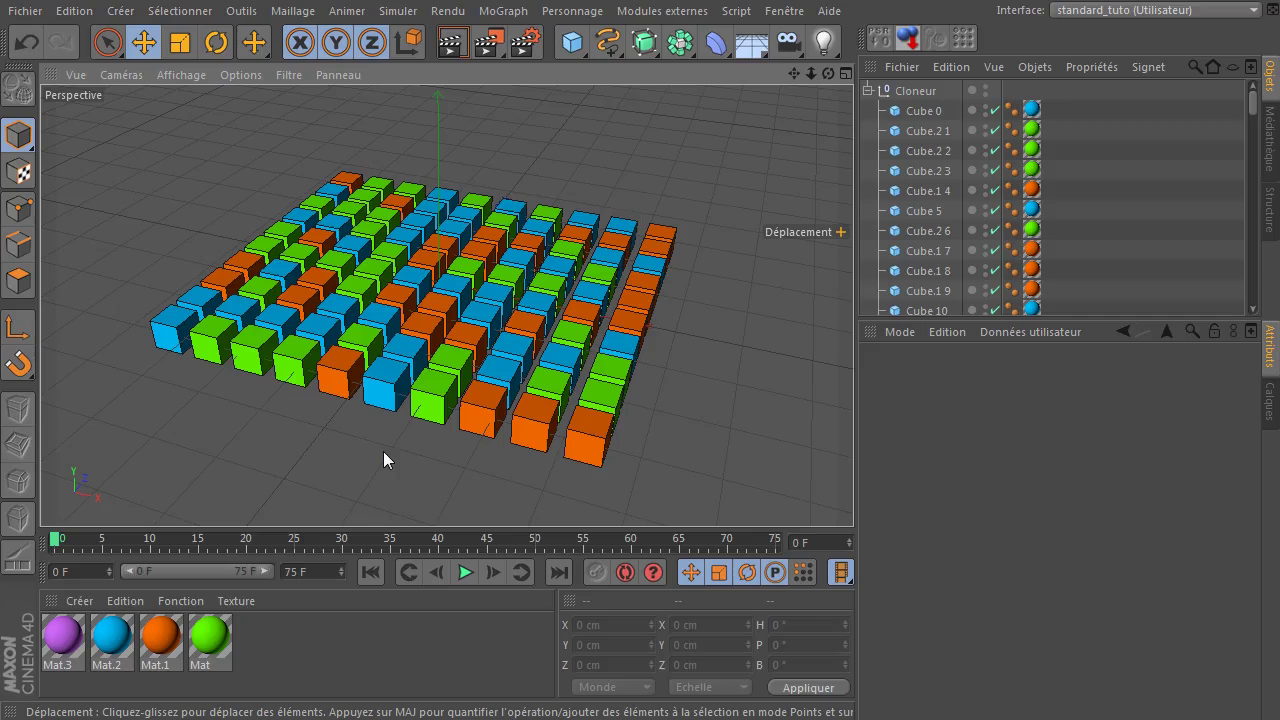
Open the green Mat material in the material editor and move the editor window clear of the object list.
{"action": "double_click", "coordinate": [221, 643]}
{"action": "left_click_drag", "start_coordinate": [465, 112], "coordinate": [422, 63]}
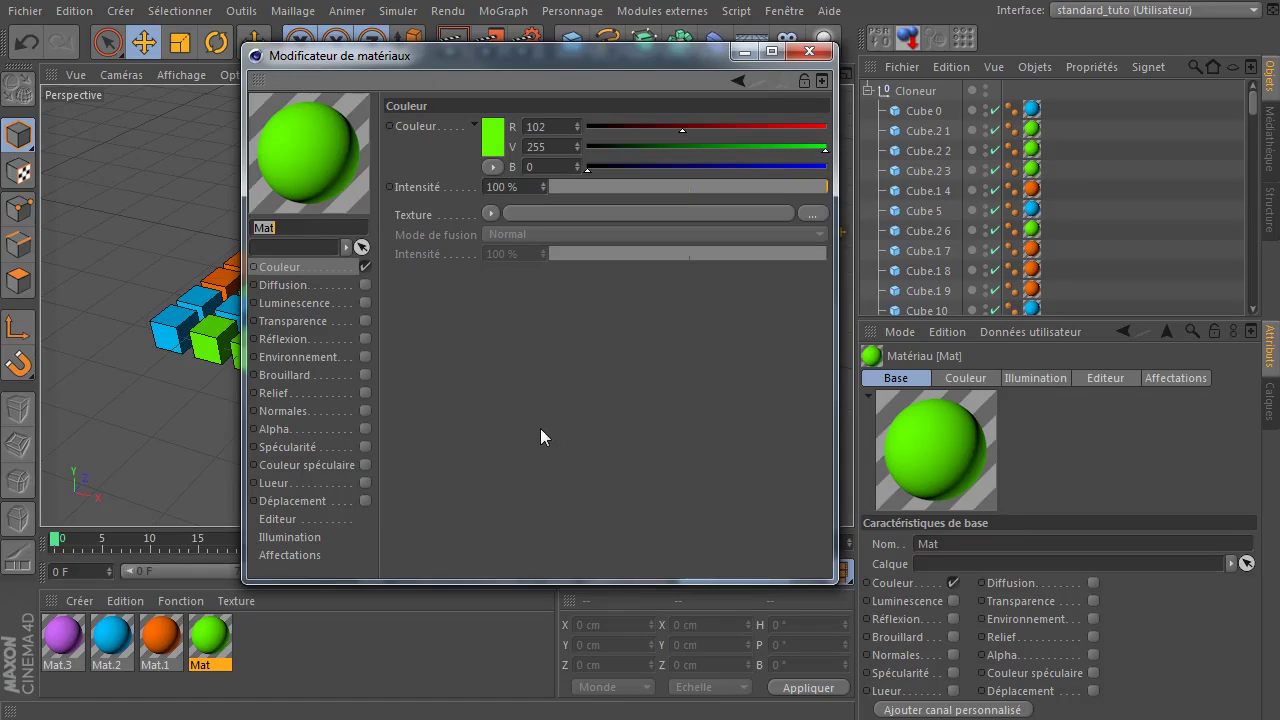
{"action": "left_click_drag", "start_coordinate": [594, 75], "coordinate": [497, 75]}
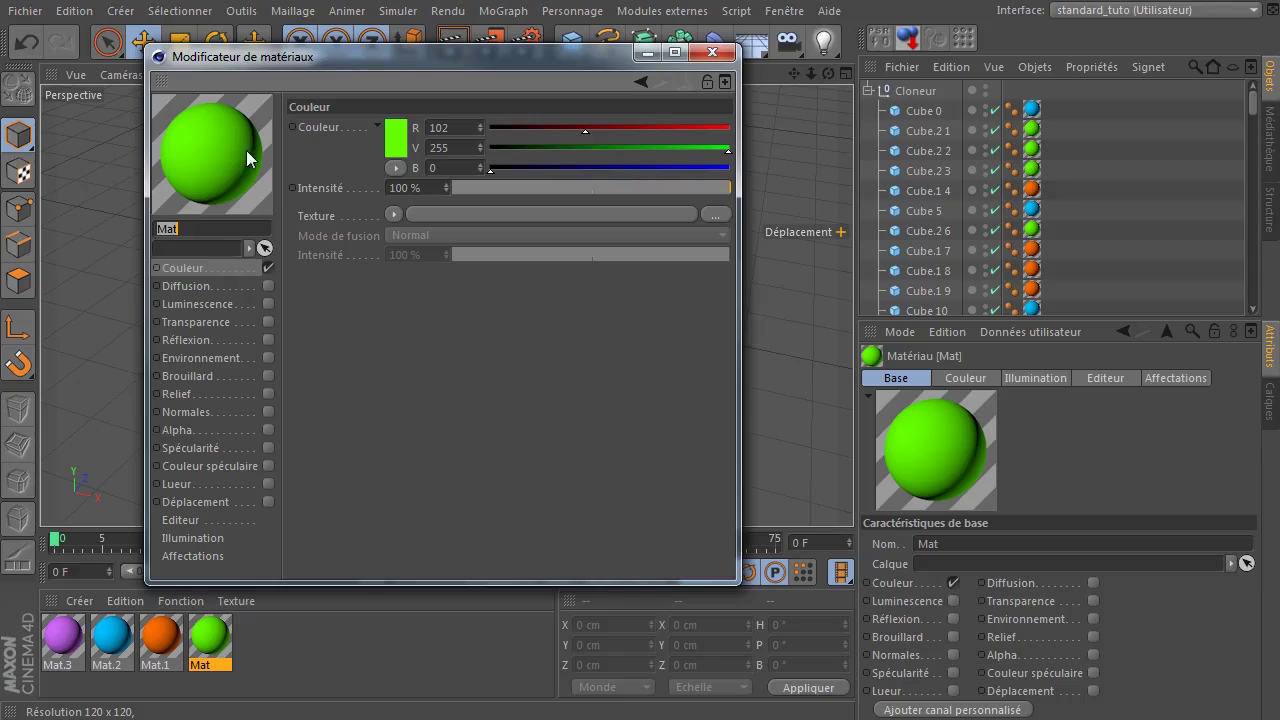
Go through the material preview sizes Petite, Moyenne and Grande taille, ending on Très grande taille.
{"action": "right_click", "coordinate": [188, 126]}
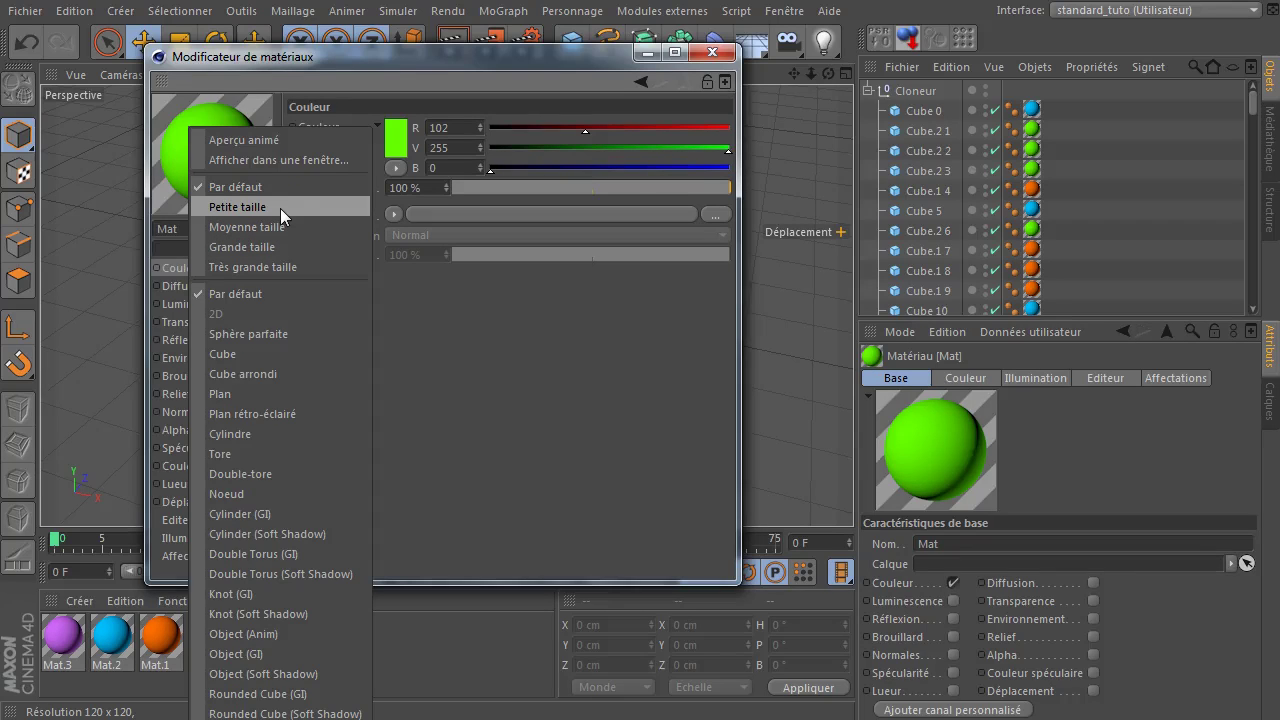
{"action": "left_click", "coordinate": [280, 208]}
{"action": "right_click", "coordinate": [181, 124]}
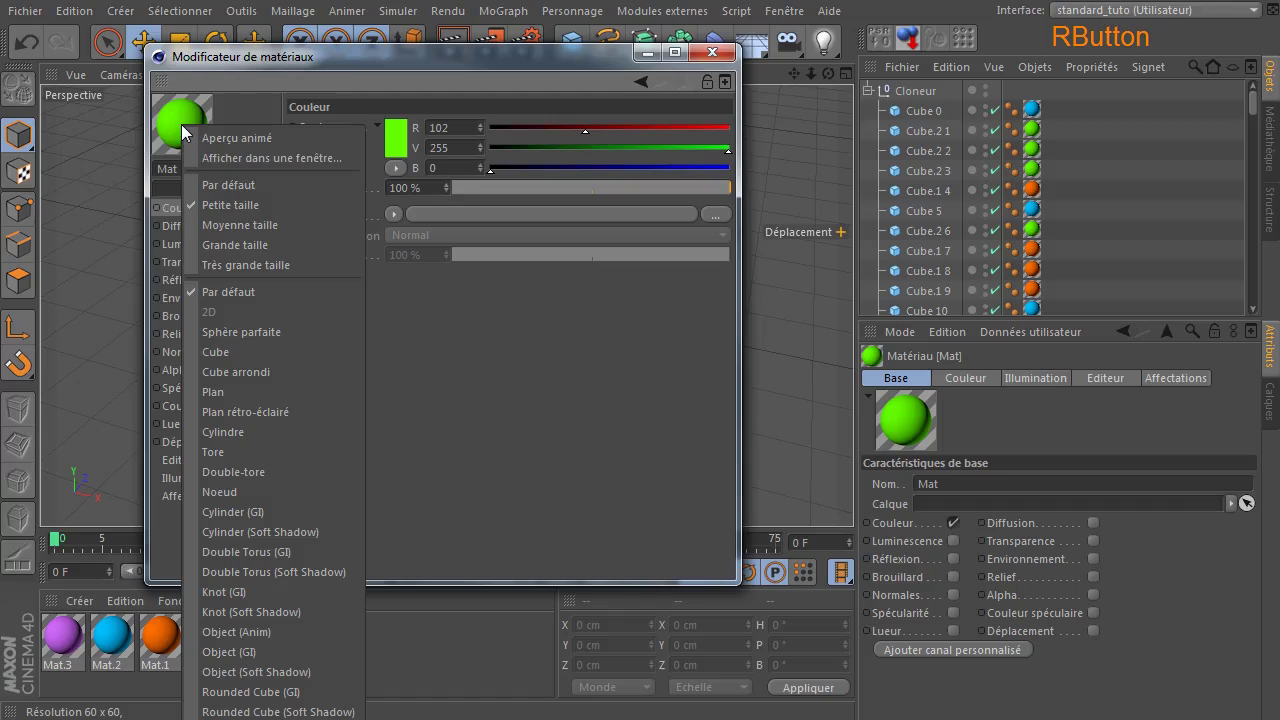
{"action": "left_click", "coordinate": [225, 224]}
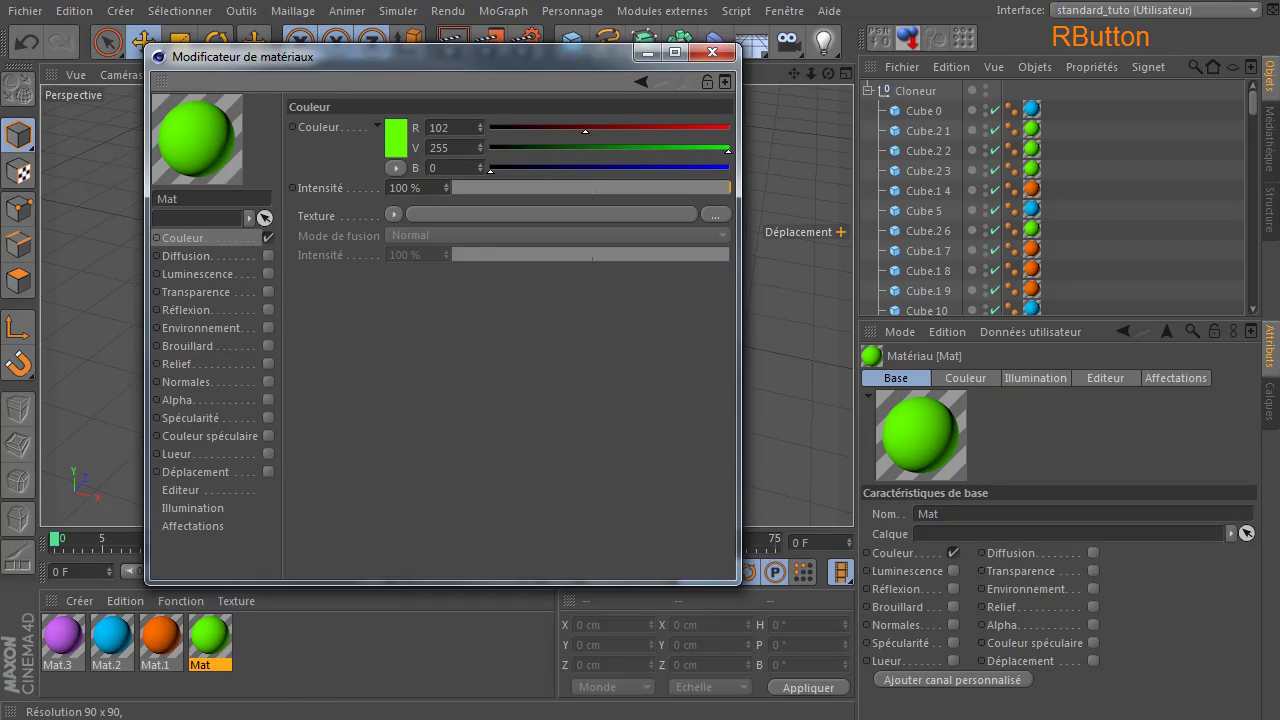
{"action": "right_click", "coordinate": [222, 146]}
{"action": "left_click", "coordinate": [244, 256]}
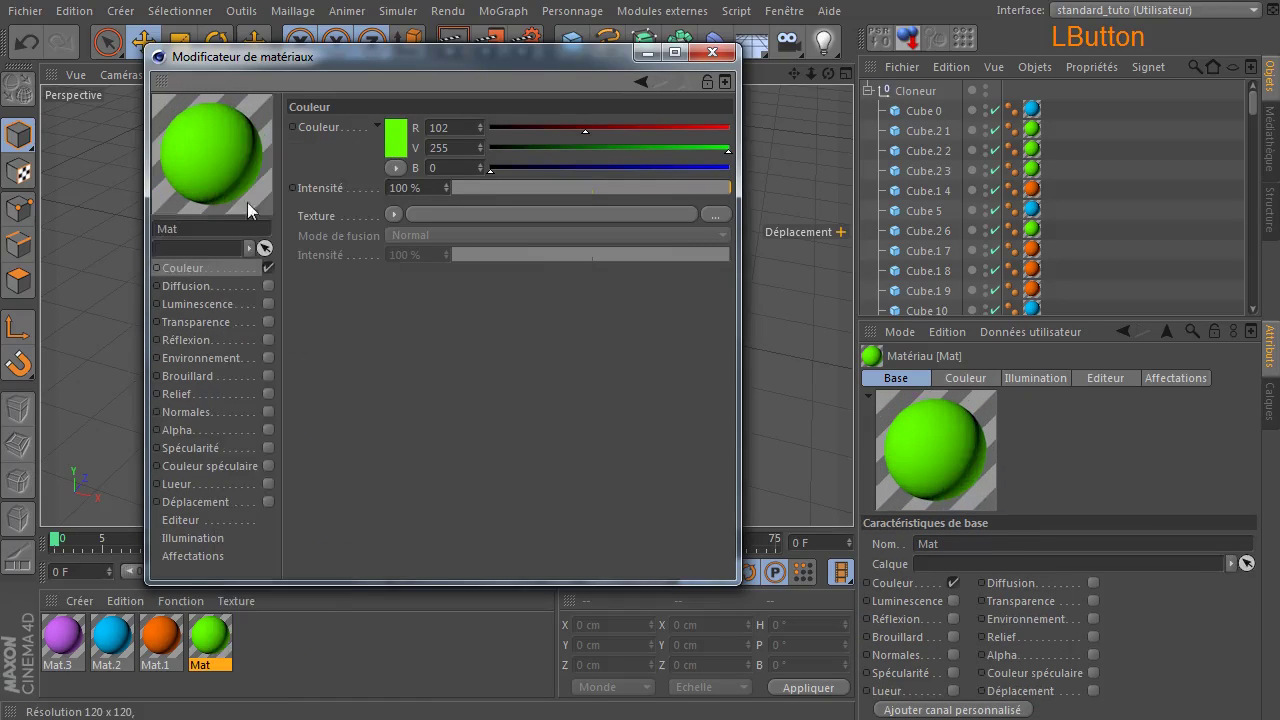
{"action": "right_click", "coordinate": [220, 141]}
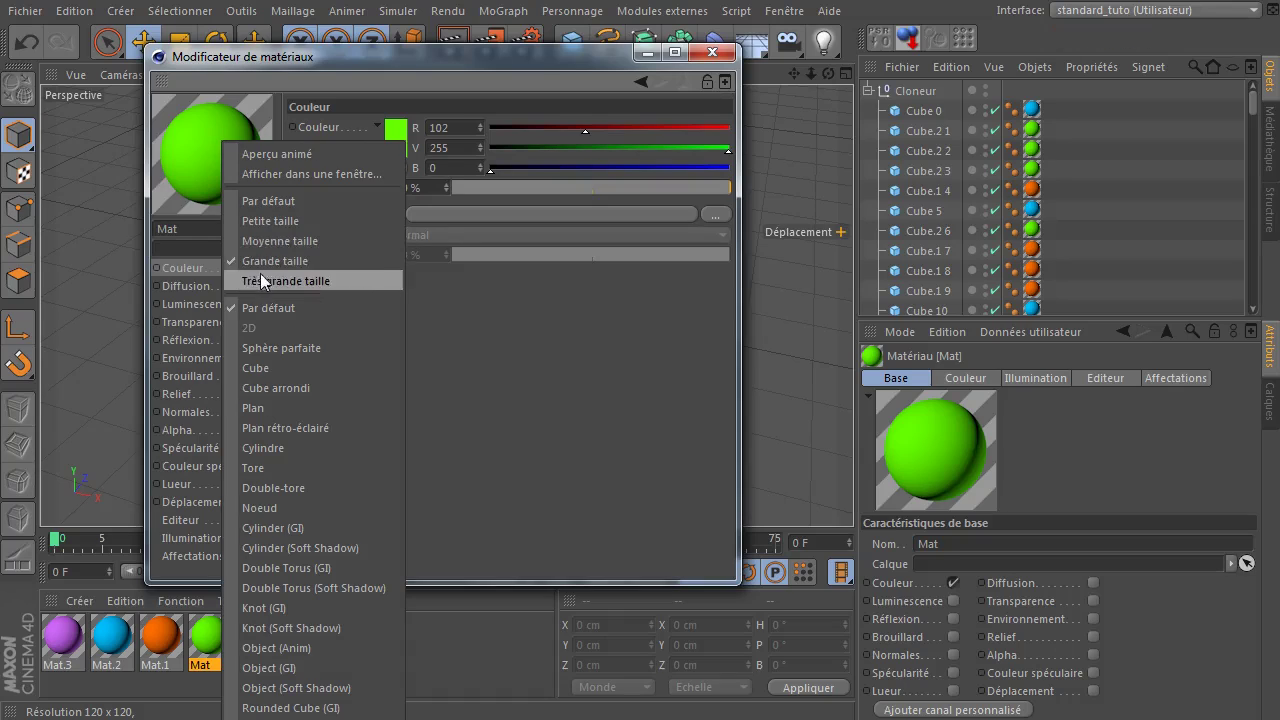
{"action": "left_click", "coordinate": [258, 277]}
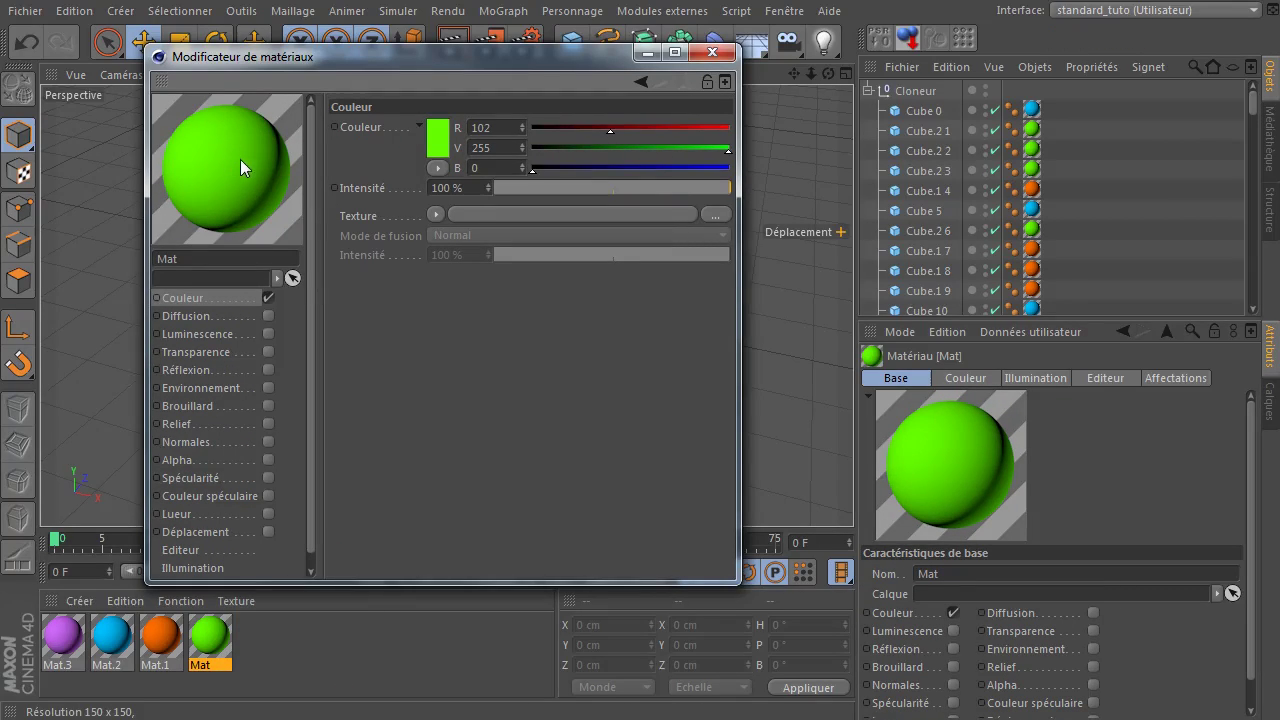
Move the material editor beside the cube grid and change the Mat preview shape to Cube and on to Cube arrondi.
{"action": "left_click_drag", "start_coordinate": [330, 57], "coordinate": [682, 90]}
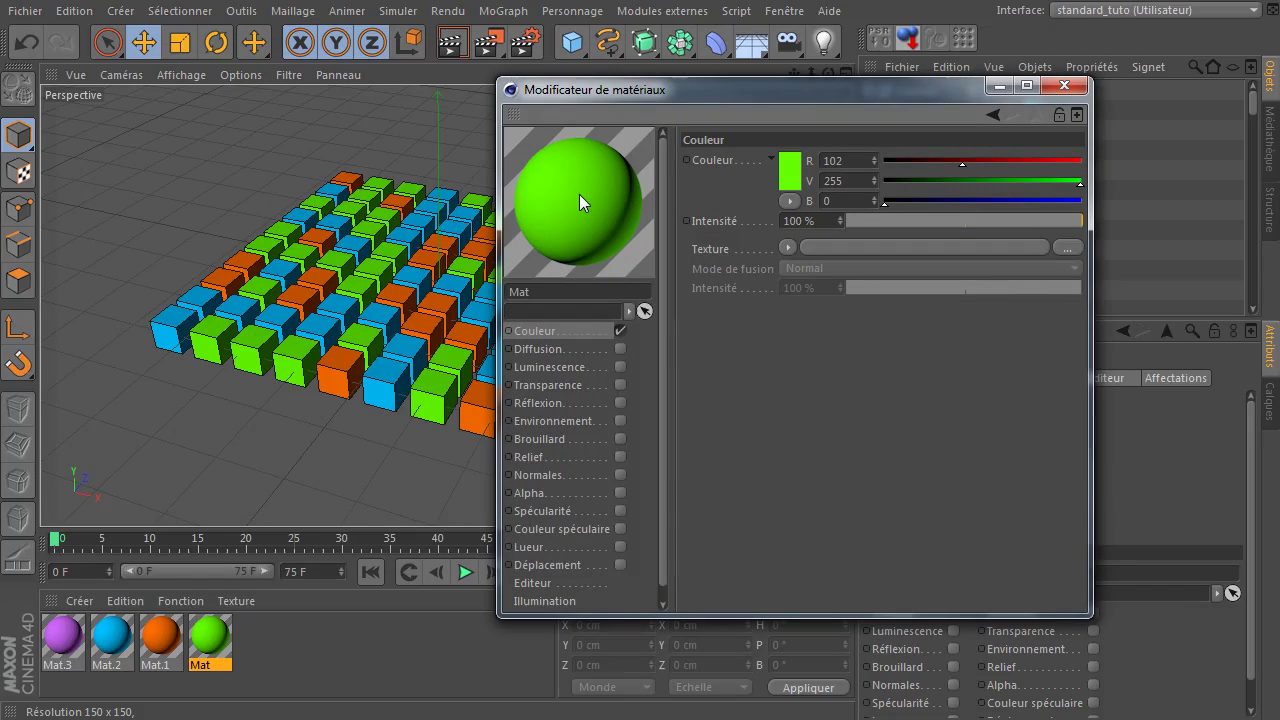
{"action": "right_click", "coordinate": [579, 204]}
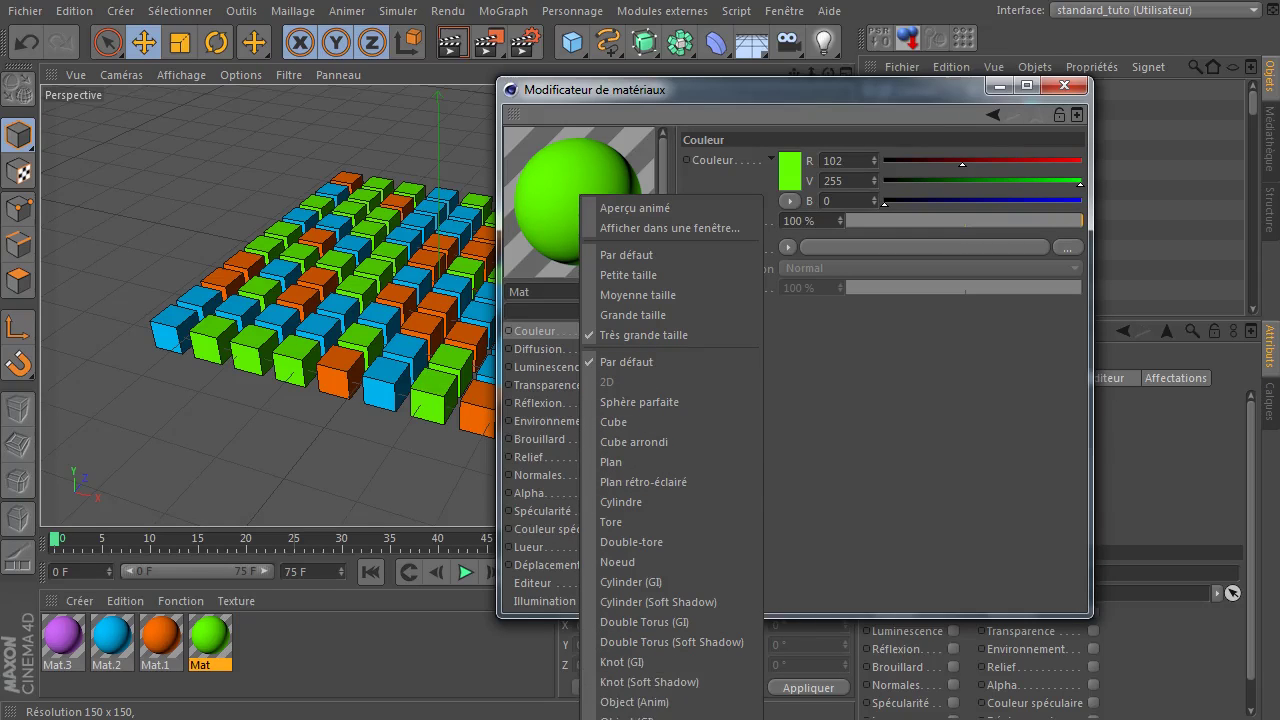
{"action": "left_click", "coordinate": [803, 100]}
{"action": "left_click_drag", "start_coordinate": [760, 95], "coordinate": [690, 24]}
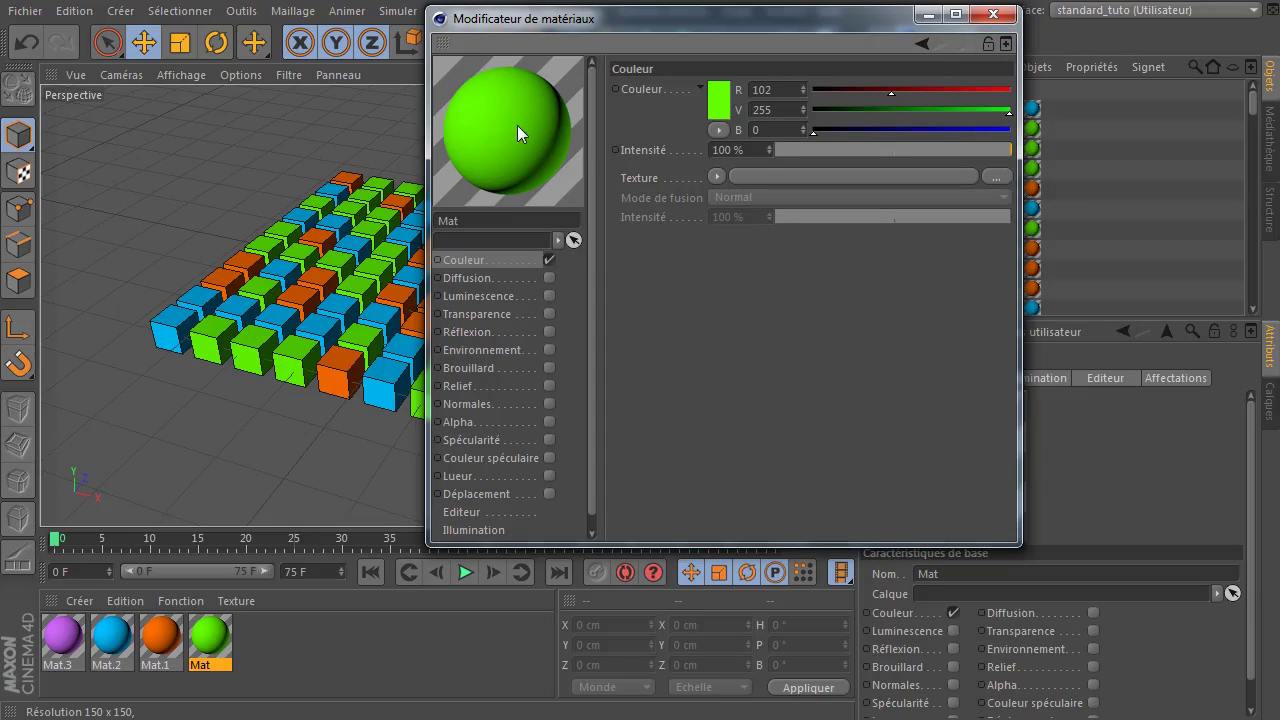
{"action": "right_click", "coordinate": [524, 120]}
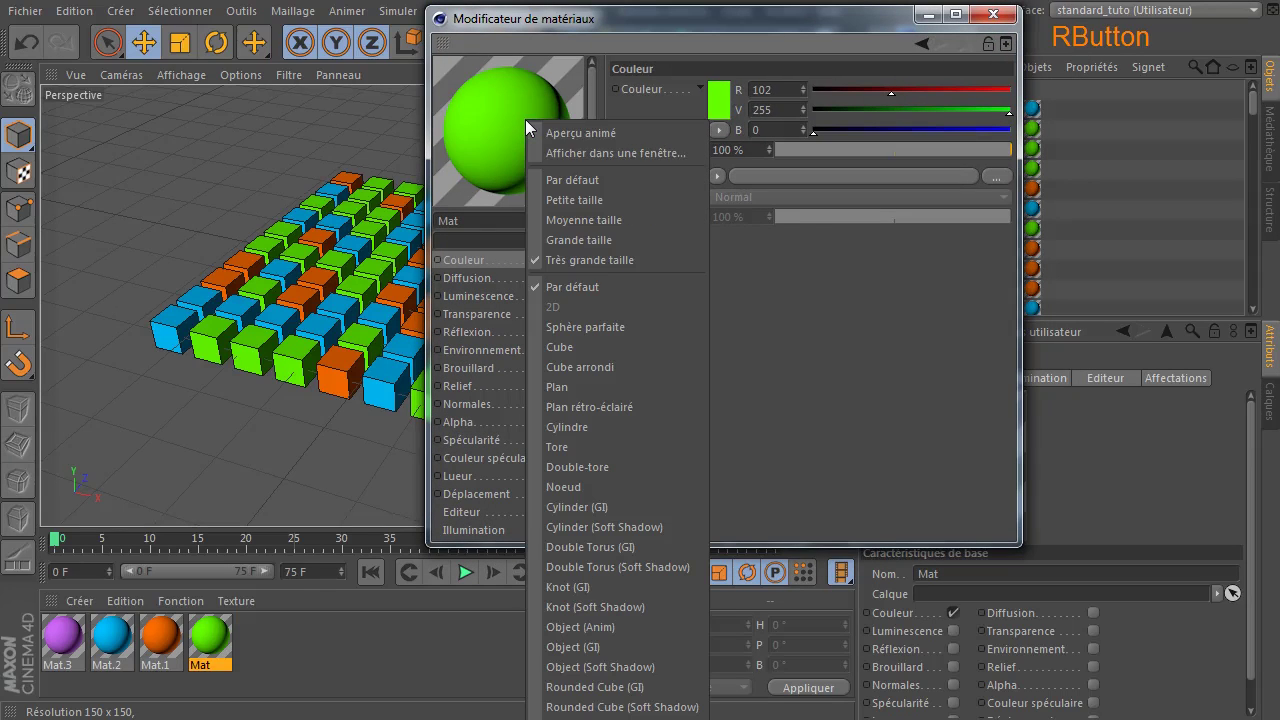
{"action": "left_click", "coordinate": [594, 347]}
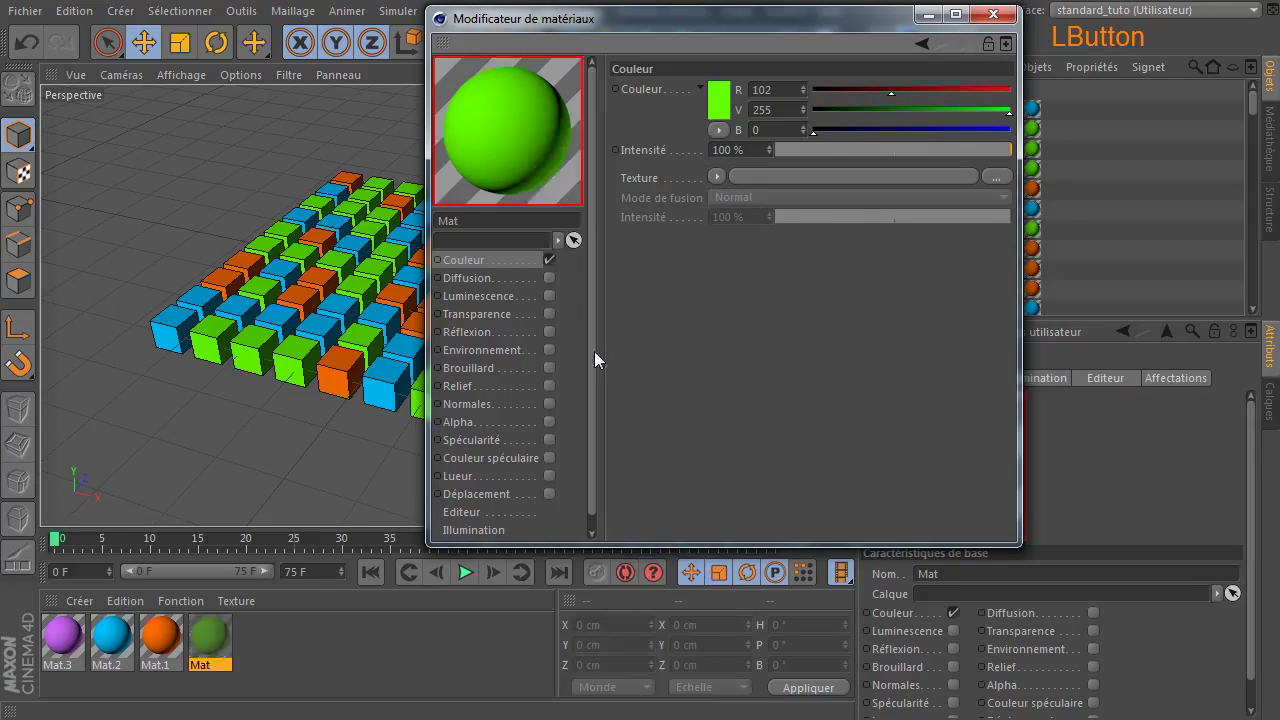
{"action": "right_click", "coordinate": [499, 92]}
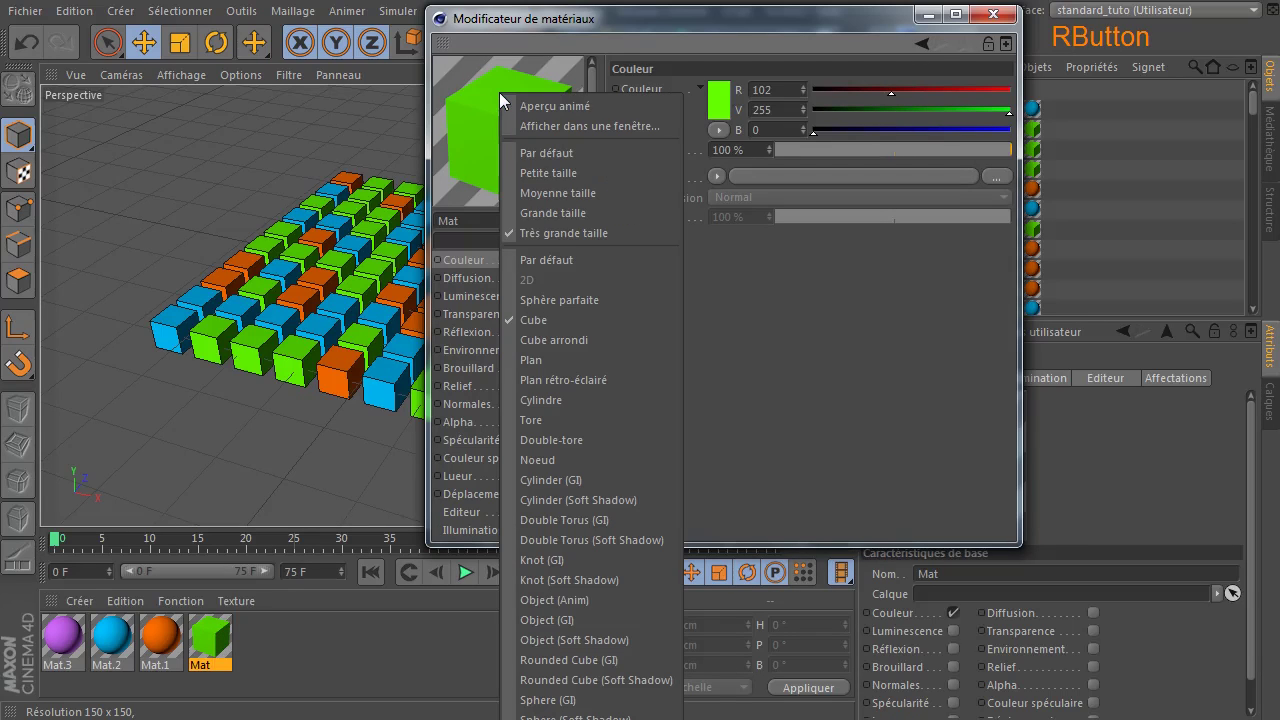
{"action": "left_click", "coordinate": [552, 340]}
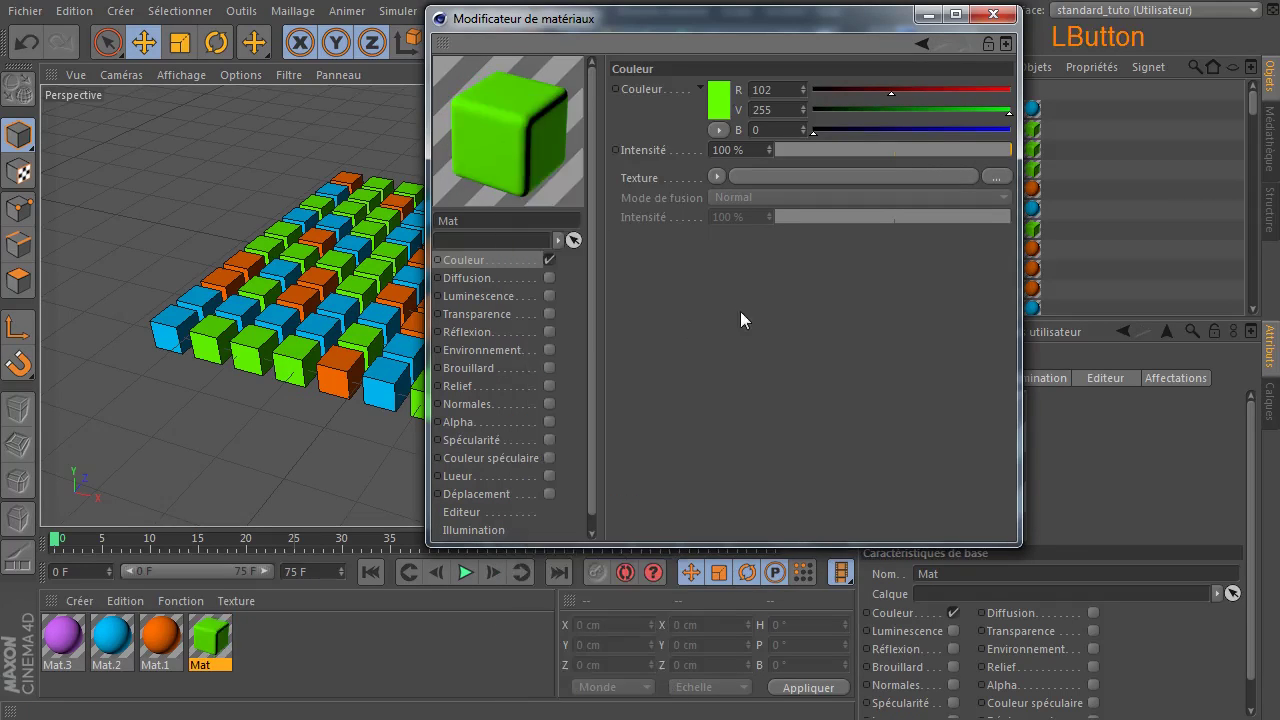
Change the Mat preview shape to Plan and from there to Double Torus (GI).
{"action": "right_click", "coordinate": [494, 129]}
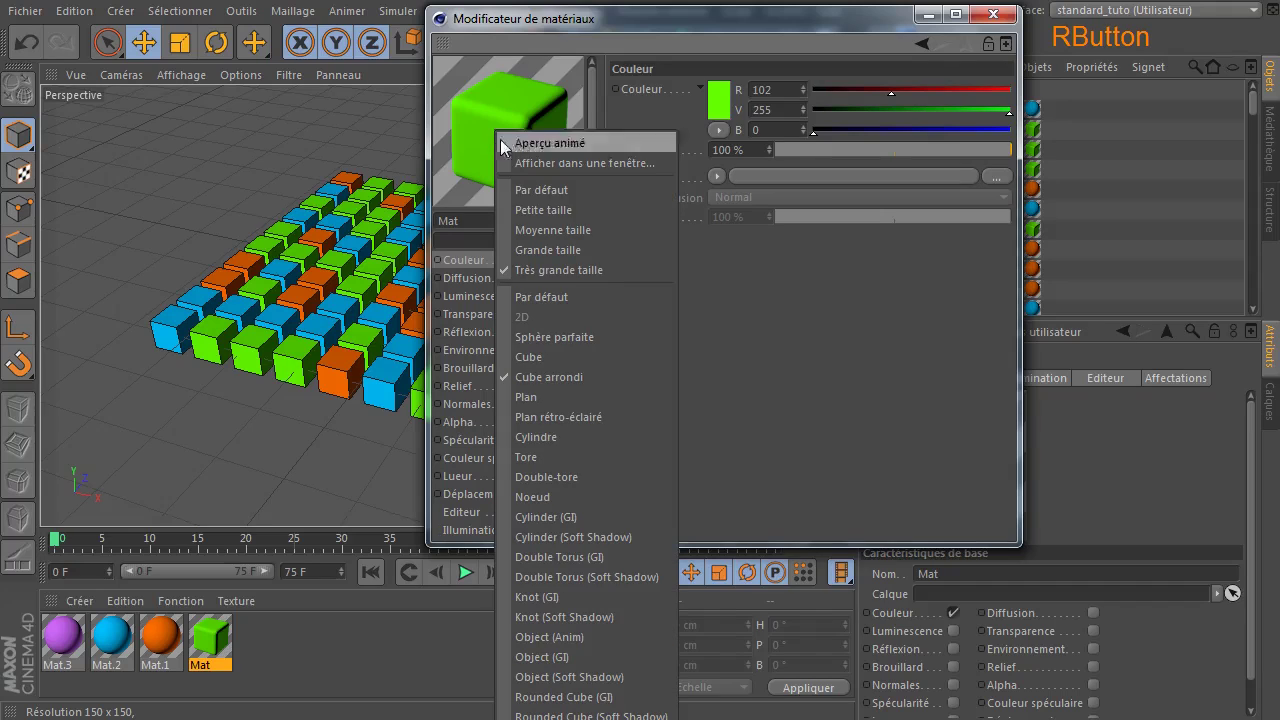
{"action": "left_click", "coordinate": [527, 397]}
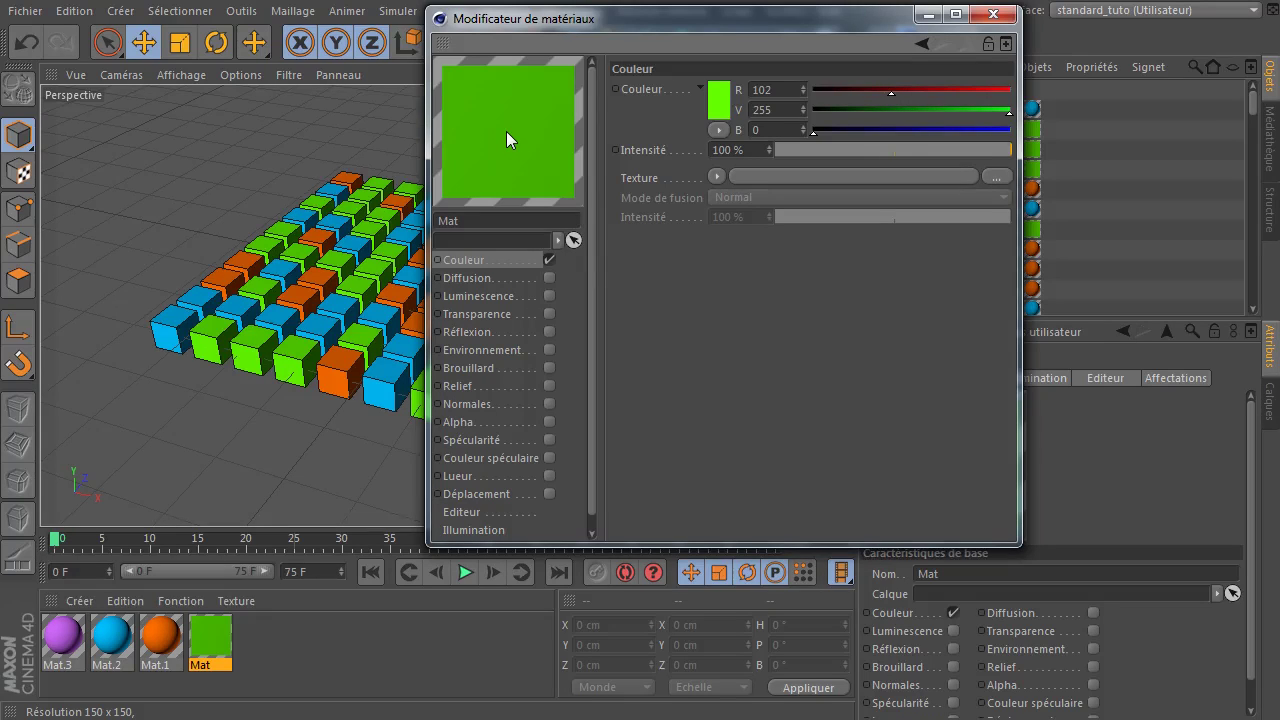
{"action": "right_click", "coordinate": [473, 81]}
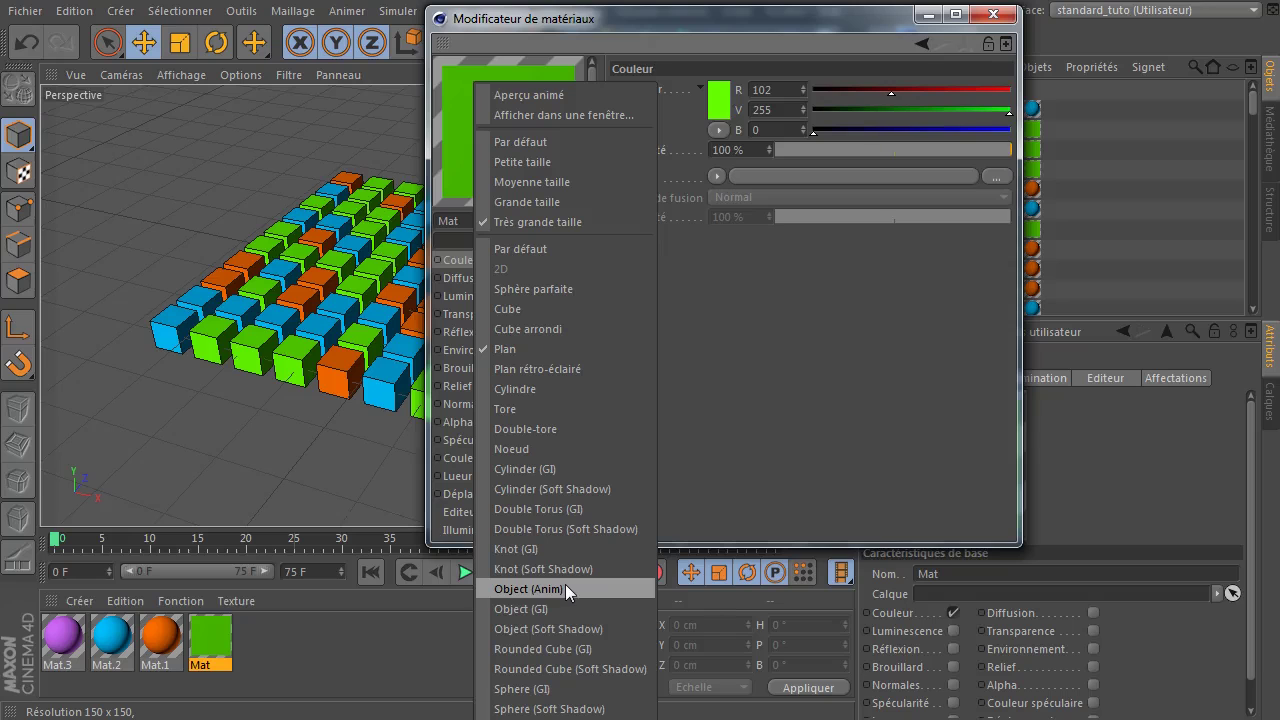
{"action": "left_click", "coordinate": [555, 509]}
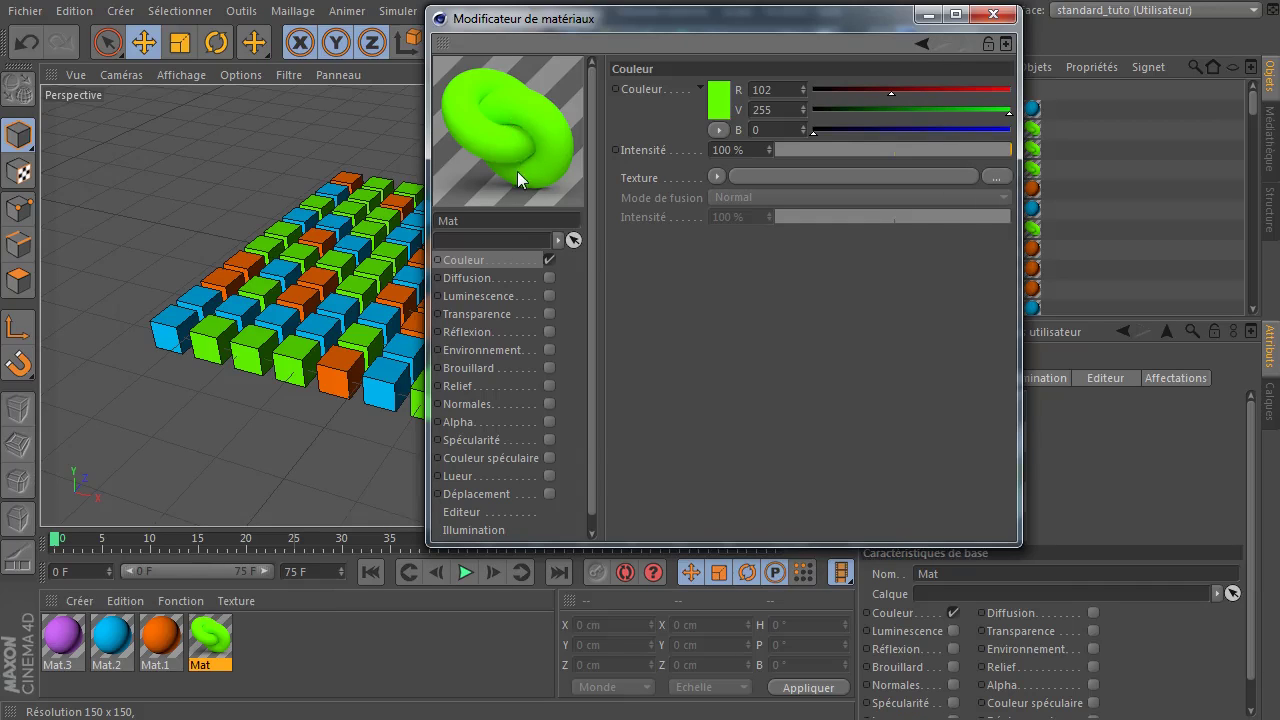
Compare the Double-tore preview with the Double Torus (Soft Shadow) version of the Mat material.
{"action": "right_click", "coordinate": [495, 85]}
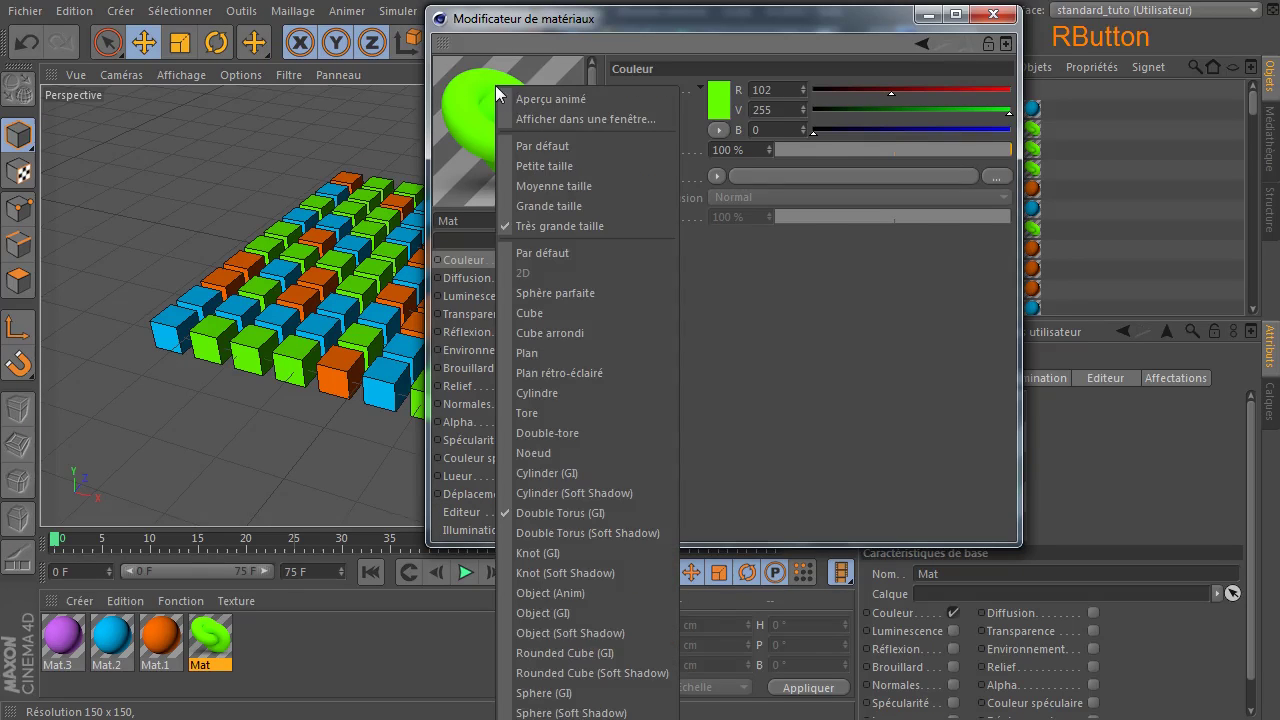
{"action": "left_click", "coordinate": [573, 433]}
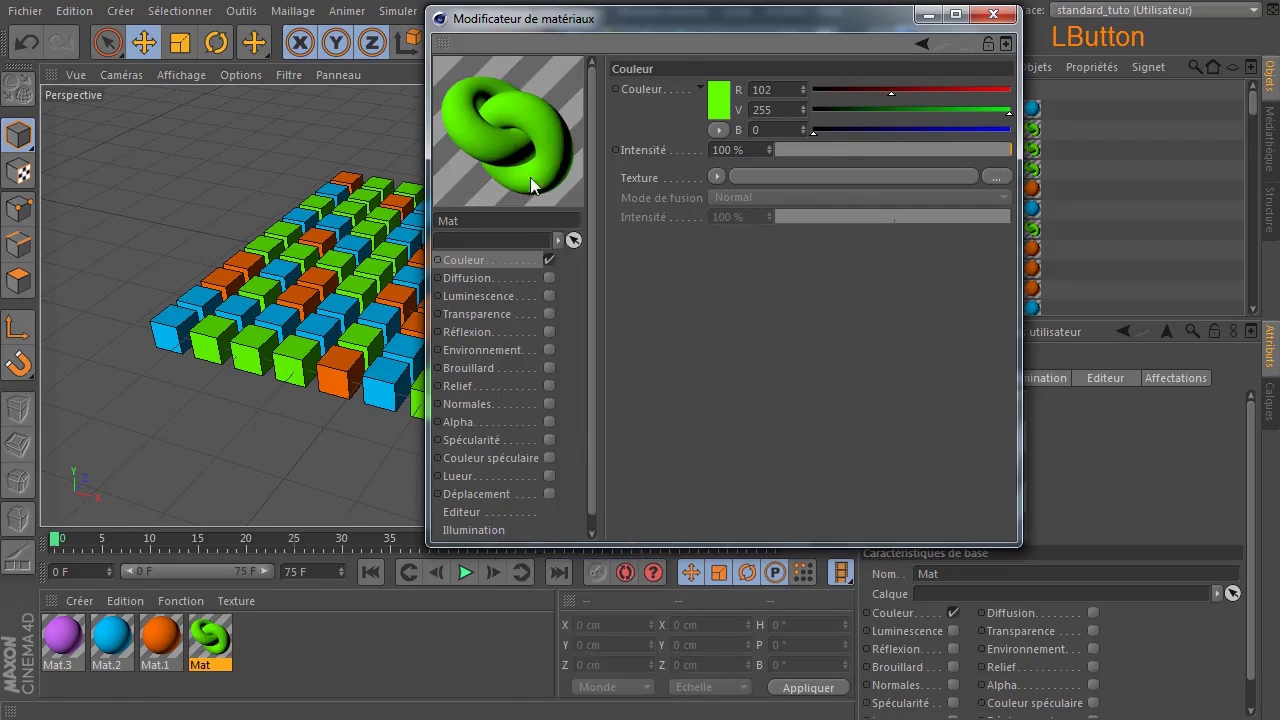
{"action": "right_click", "coordinate": [506, 116]}
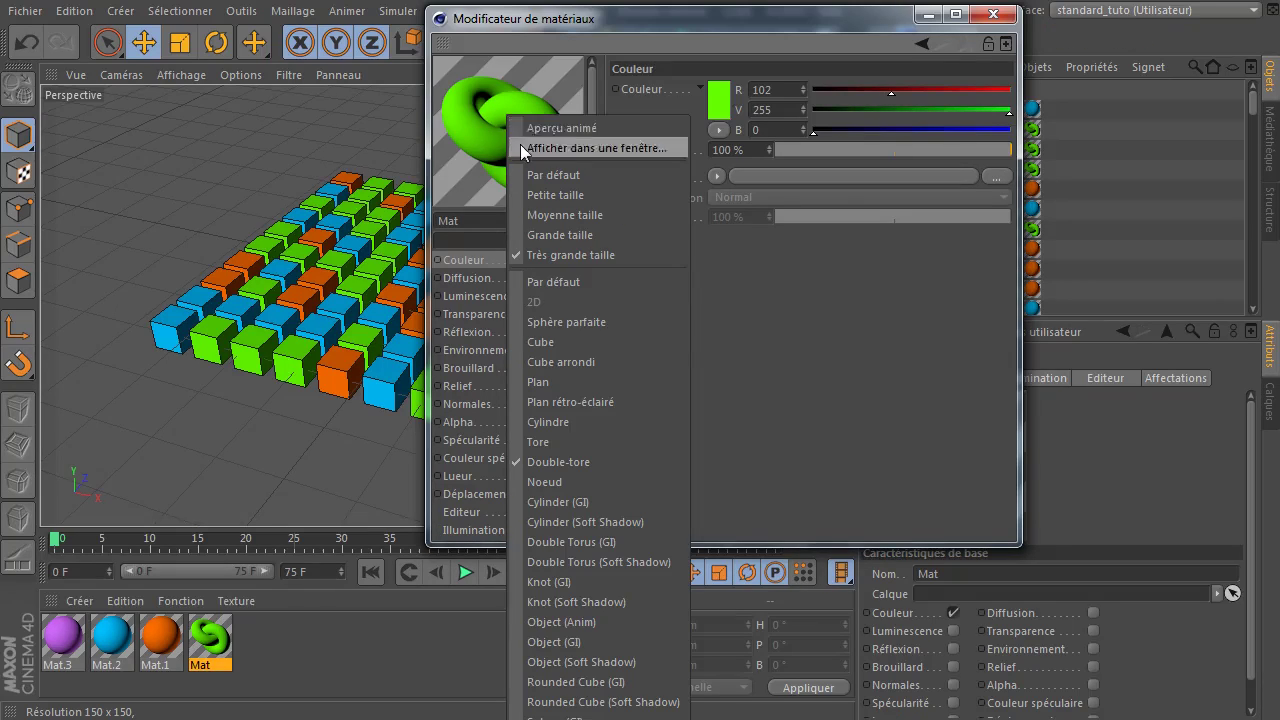
{"action": "left_click", "coordinate": [639, 562]}
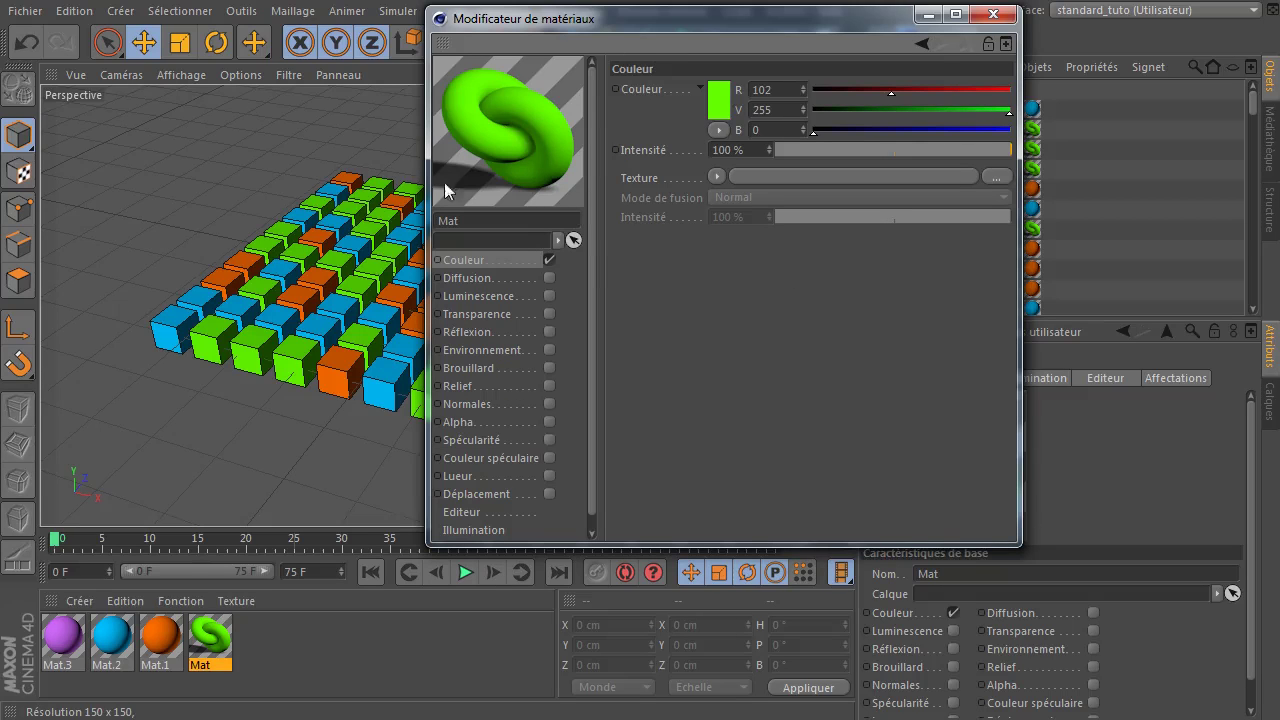
Switch the Mat preview back to Cube and again to Cube arrondi.
{"action": "right_click", "coordinate": [493, 109]}
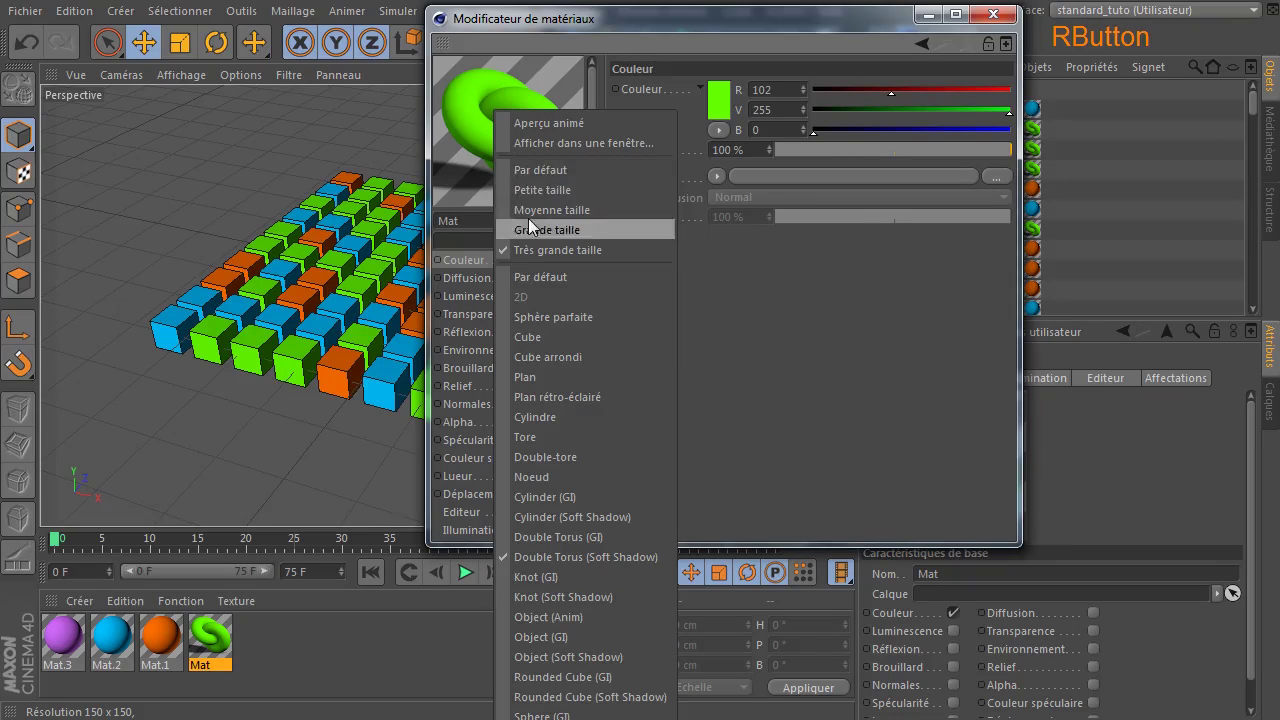
{"action": "left_click", "coordinate": [544, 338]}
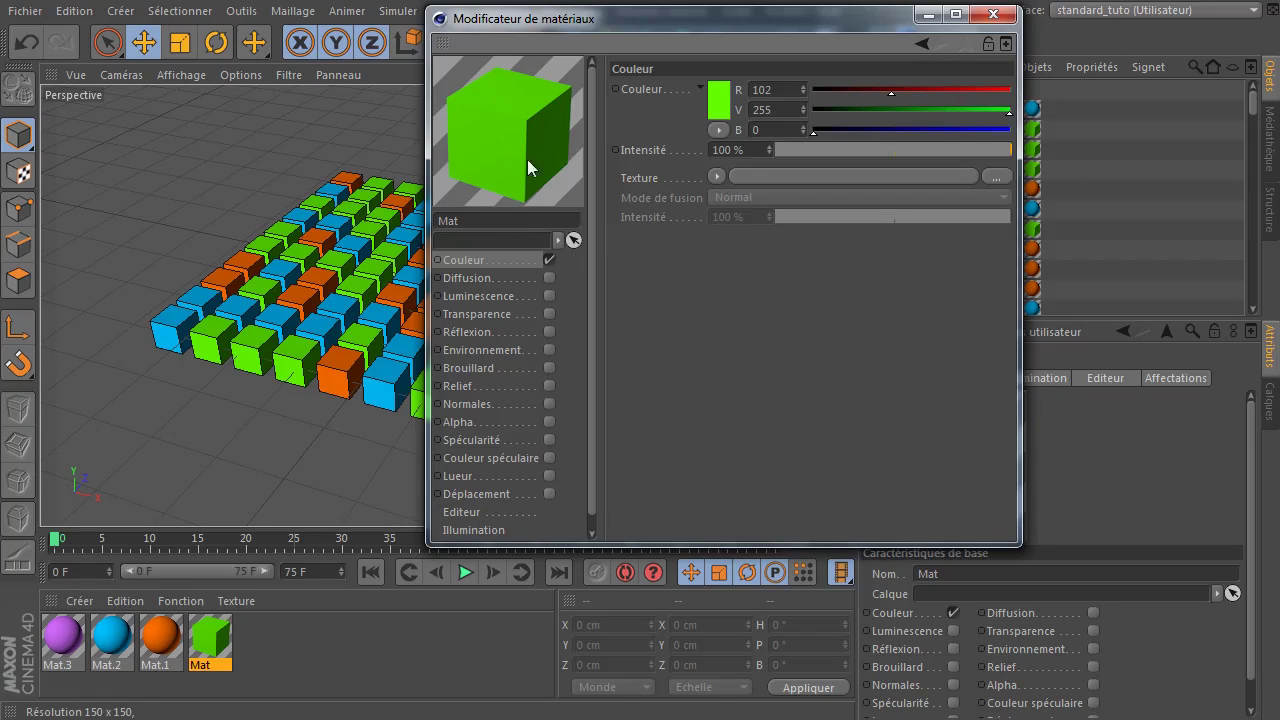
{"action": "right_click", "coordinate": [487, 79]}
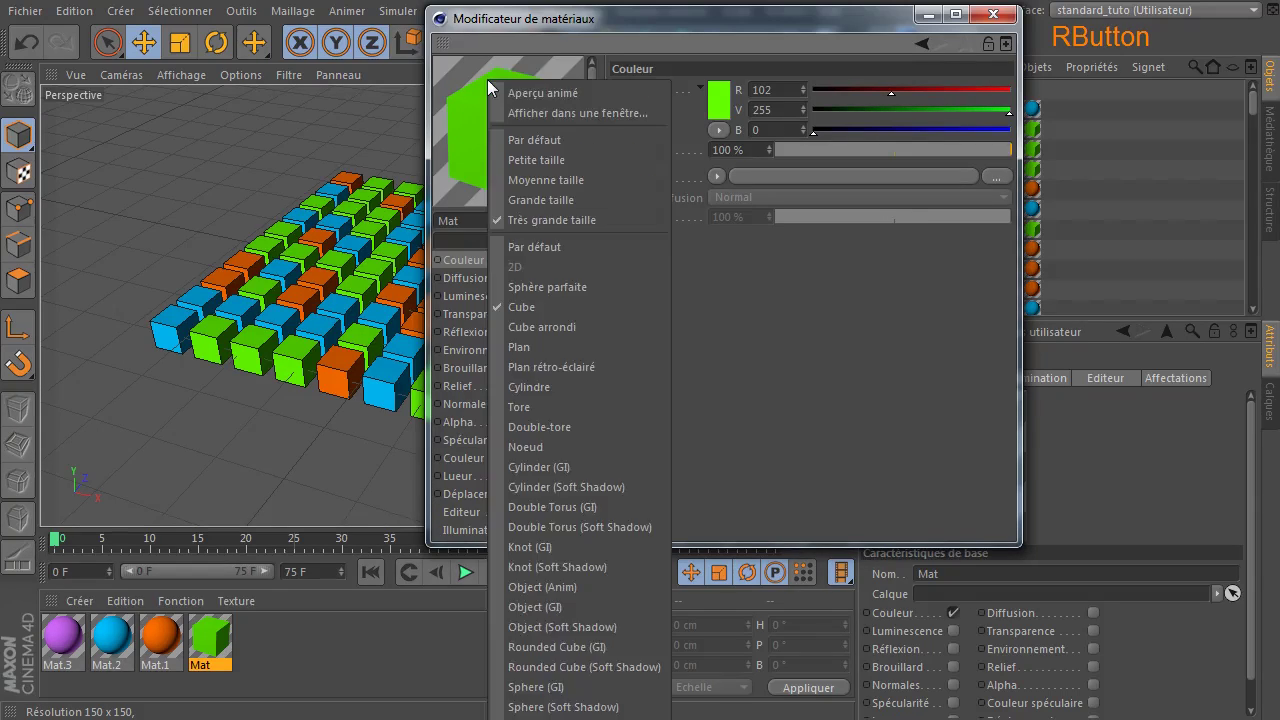
{"action": "left_click", "coordinate": [563, 328]}
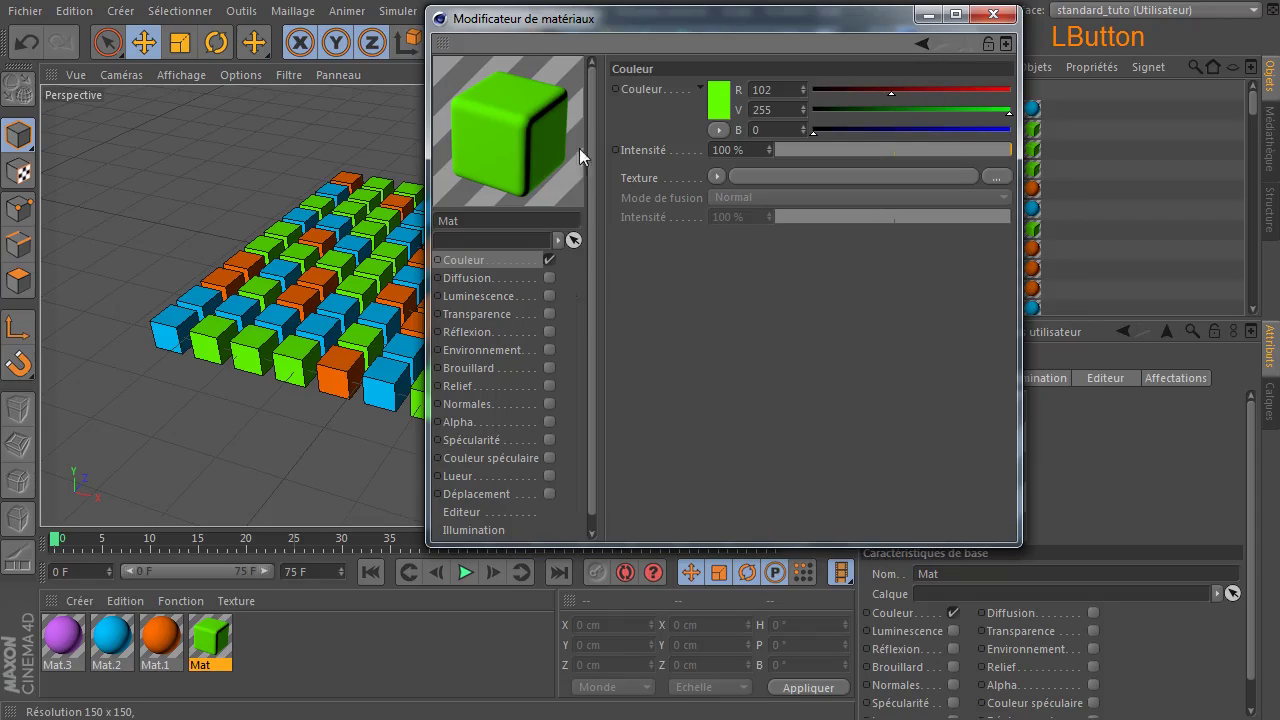
Set the Mat preview shape to Object (Soft Shadow) and rotate the preview object to different angles.
{"action": "right_click", "coordinate": [506, 115]}
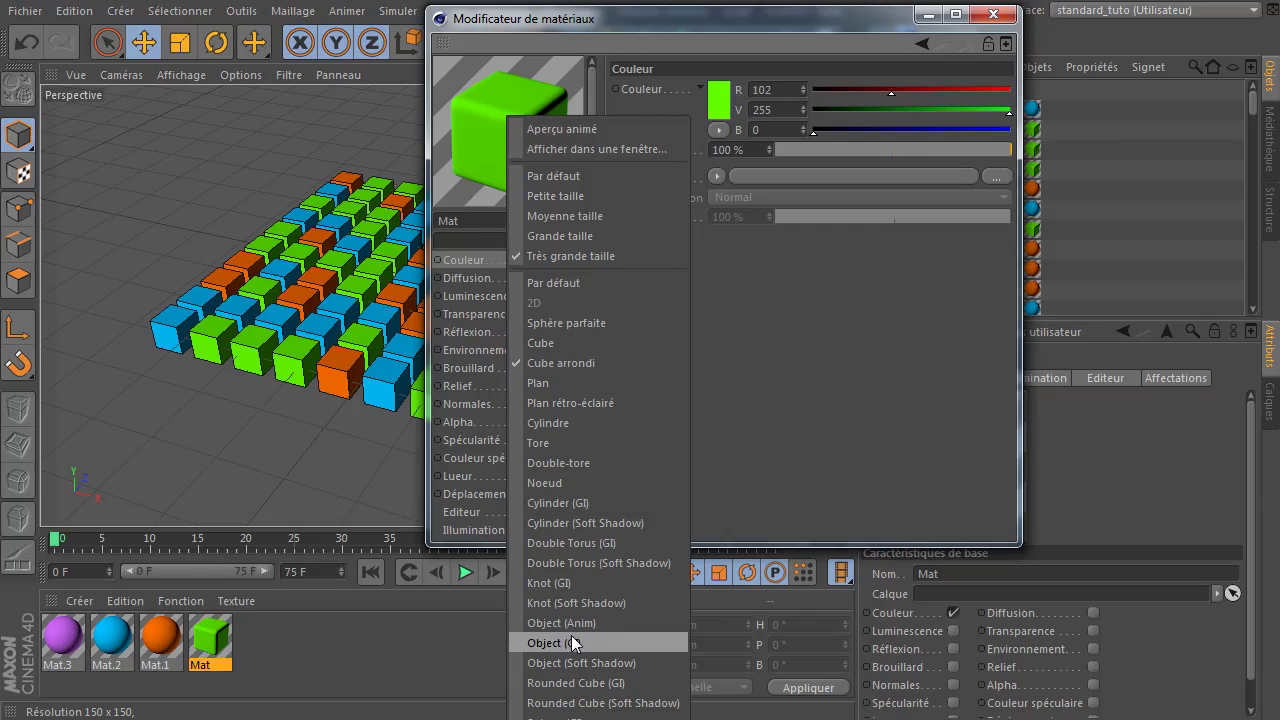
{"action": "left_click", "coordinate": [643, 664]}
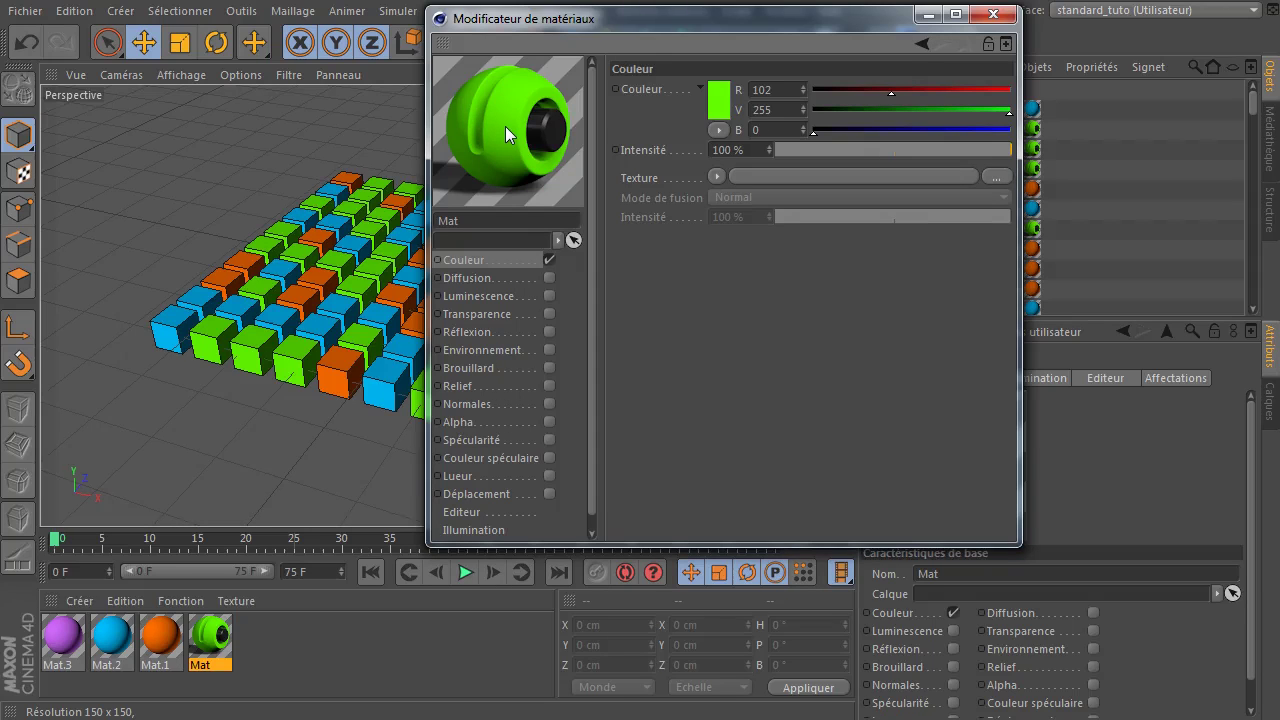
{"action": "key", "text": "shift"}
{"action": "left_click_drag", "start_coordinate": [465, 104], "coordinate": [594, 199], "text": "shift"}
{"action": "mouse_move", "coordinate": [505, 111]}
{"action": "left_mouse_down", "text": "shift"}
{"action": "mouse_move", "coordinate": [465, 89]}
{"action": "mouse_move", "coordinate": [533, 51]}
{"action": "mouse_move", "coordinate": [465, 71]}
{"action": "mouse_move", "coordinate": [555, 72]}
{"action": "mouse_move", "coordinate": [529, 77]}
{"action": "mouse_move", "coordinate": [562, 112]}
{"action": "mouse_move", "coordinate": [547, 116]}
{"action": "mouse_move", "coordinate": [563, 108]}
{"action": "mouse_move", "coordinate": [545, 102]}
{"action": "left_mouse_up", "text": "shift"}
{"action": "mouse_move", "coordinate": [465, 97]}
{"action": "left_mouse_down", "text": "shift"}
{"action": "mouse_move", "coordinate": [418, 195]}
{"action": "mouse_move", "coordinate": [476, 126]}
{"action": "left_mouse_up", "text": "shift"}
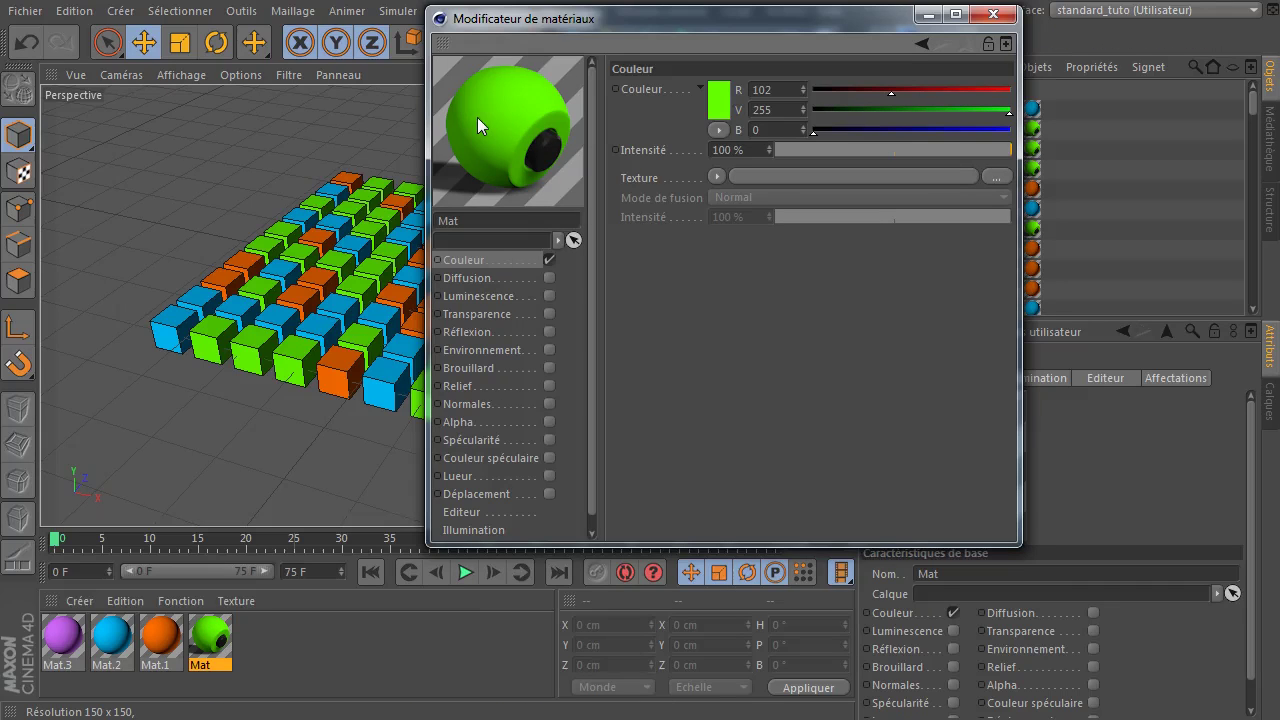
Change the Mat preview shape to Cube and rotate the preview cube.
{"action": "right_click", "coordinate": [477, 117]}
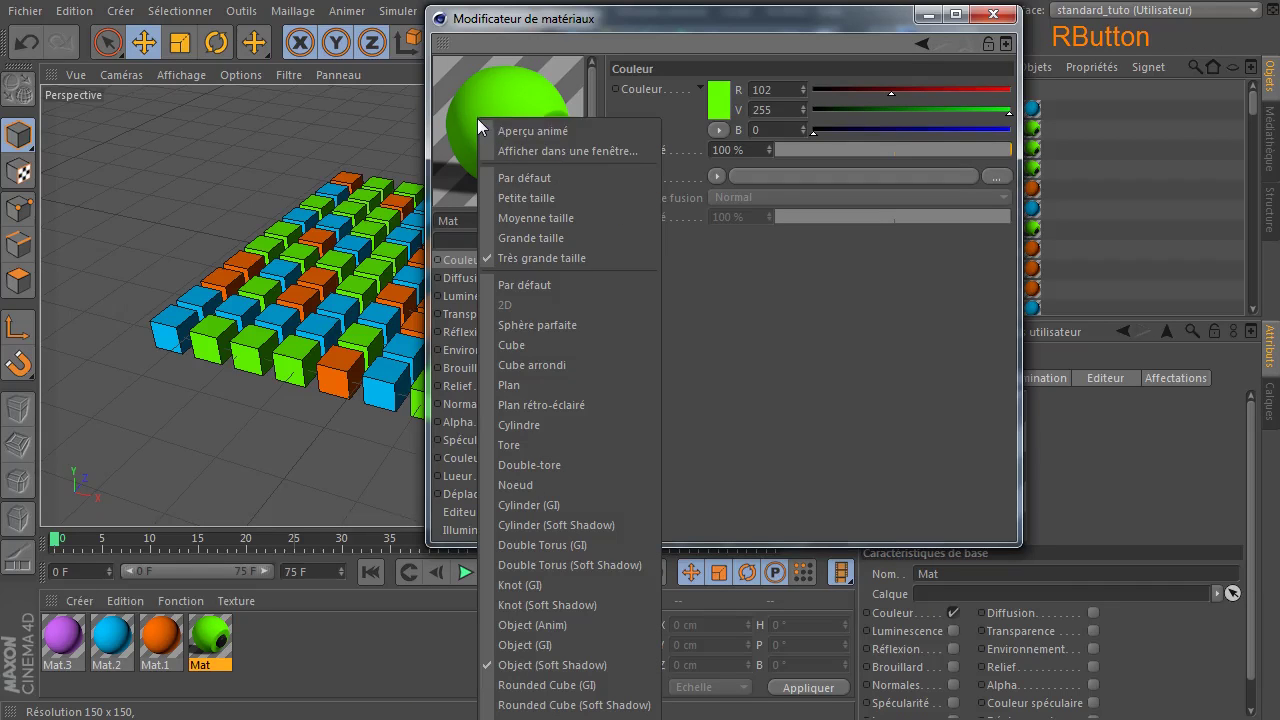
{"action": "left_click", "coordinate": [550, 347]}
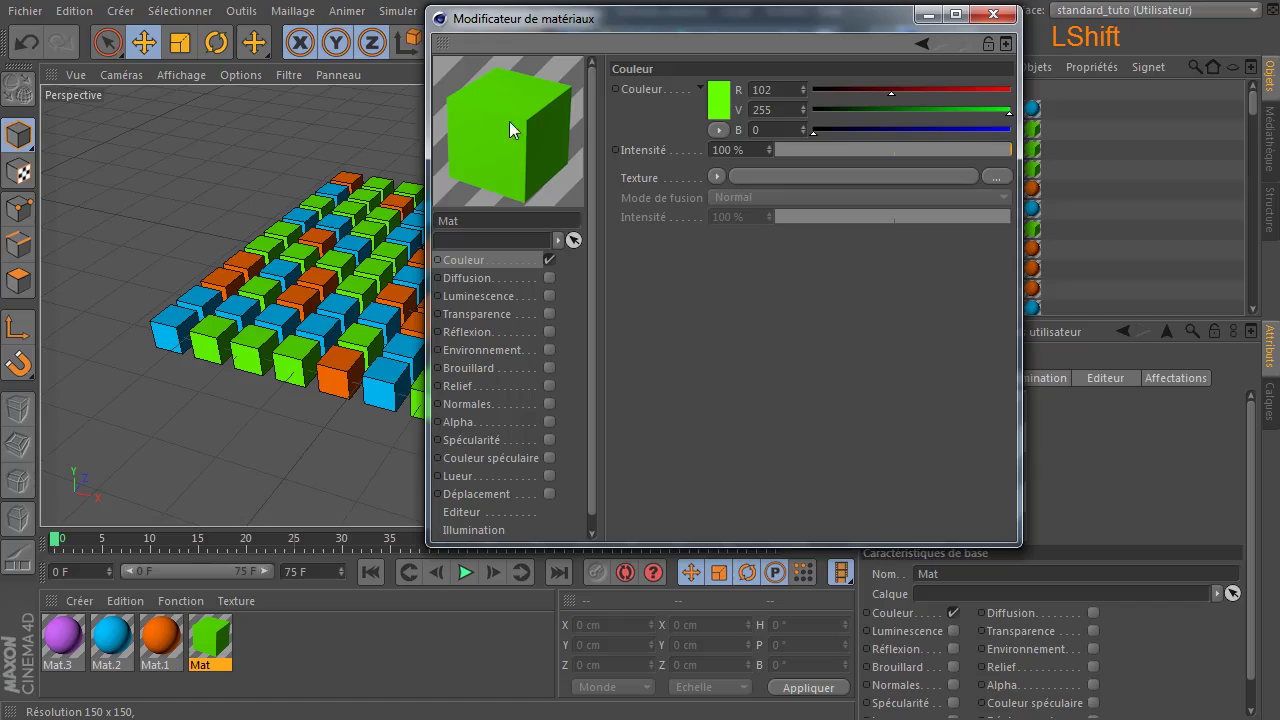
{"action": "left_click_drag", "start_coordinate": [469, 140], "coordinate": [488, 53], "text": "shift"}
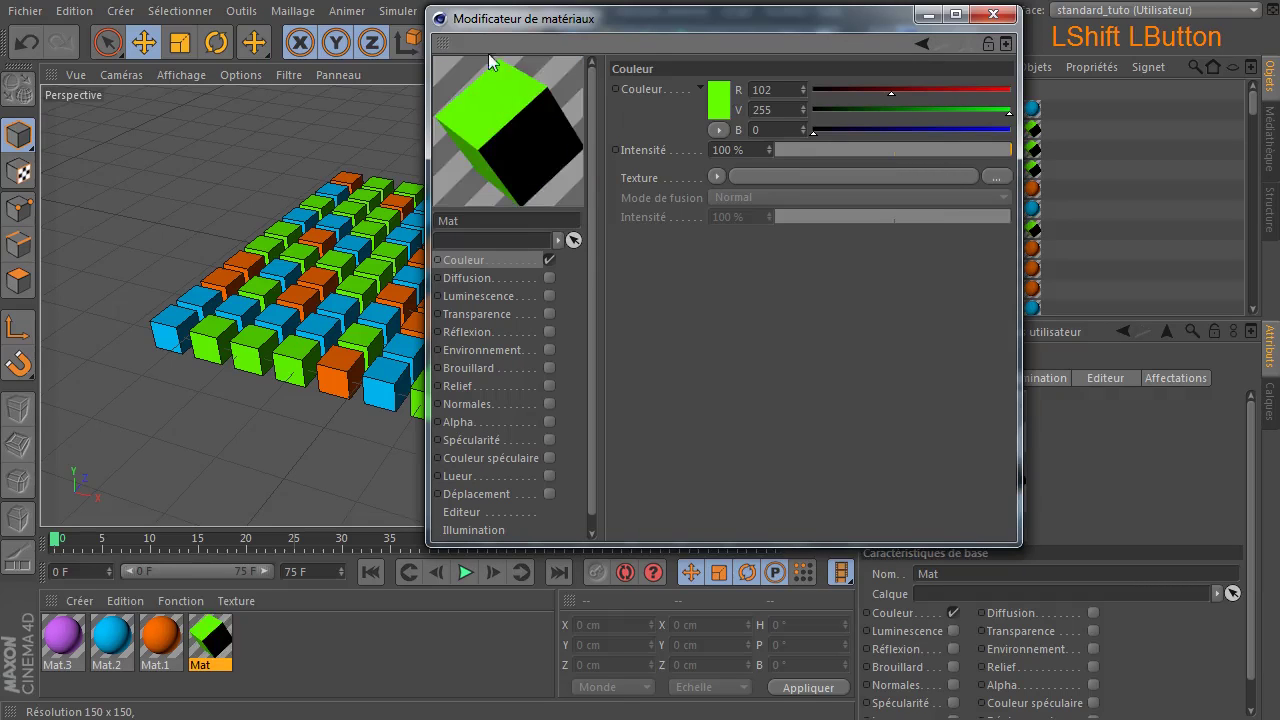
Return the Mat preview shape to Object (Soft Shadow) and rotate the object slightly.
{"action": "right_click", "coordinate": [498, 141]}
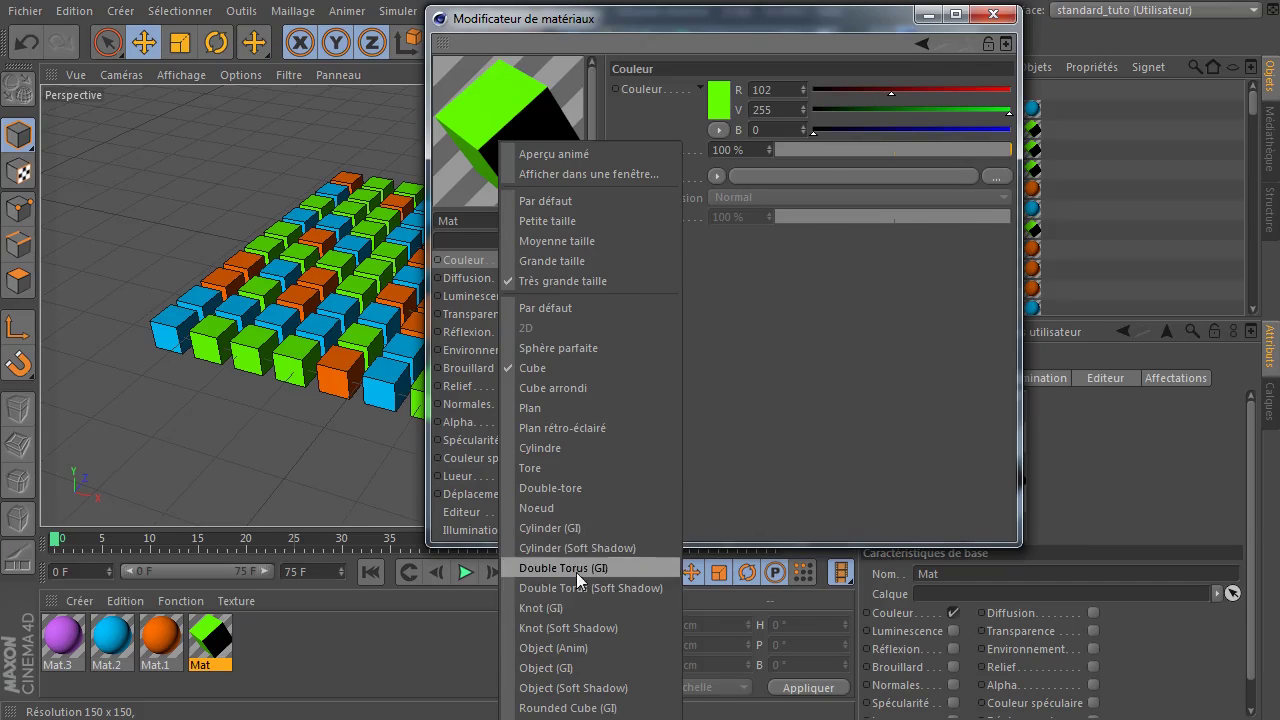
{"action": "left_click", "coordinate": [578, 688]}
{"action": "left_click_drag", "start_coordinate": [502, 92], "coordinate": [515, 120], "text": "shift"}
Enable the interactive render region over the cube grid, shift it toward the grid's far corner and lower its quality.
{"action": "left_click_drag", "start_coordinate": [612, 22], "coordinate": [783, 107]}
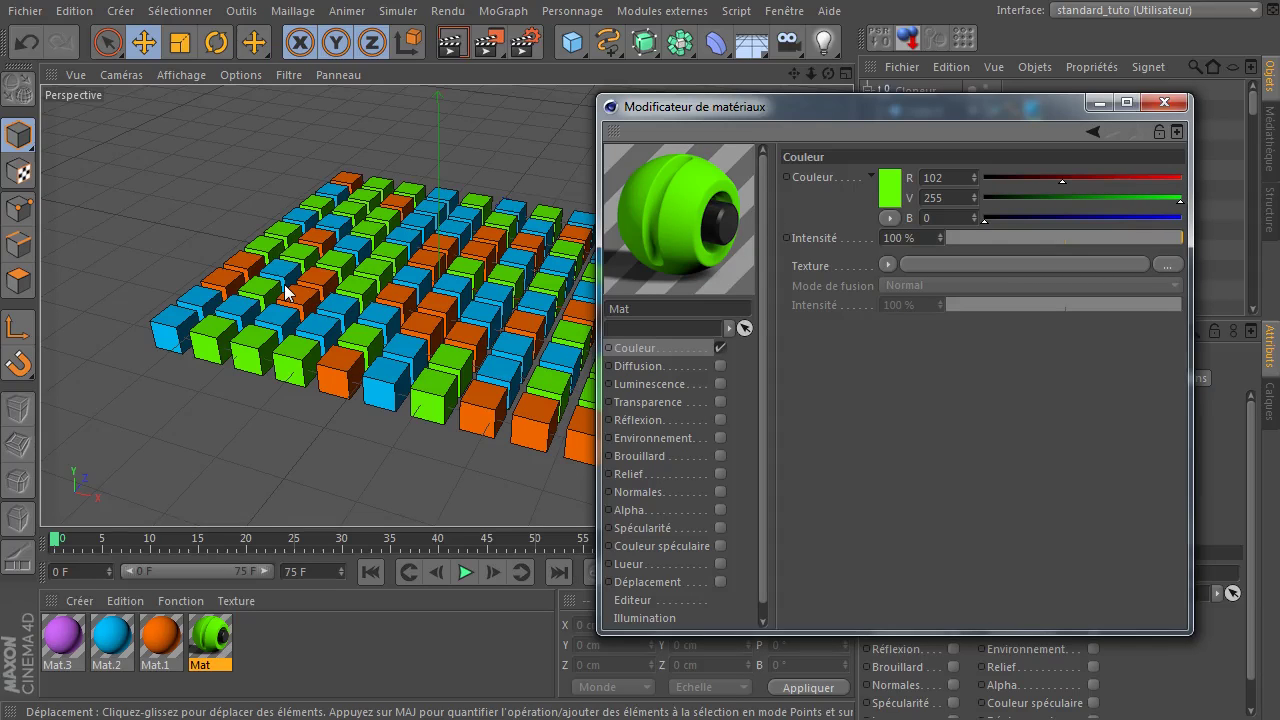
{"action": "left_click_drag", "start_coordinate": [488, 42], "coordinate": [576, 298]}
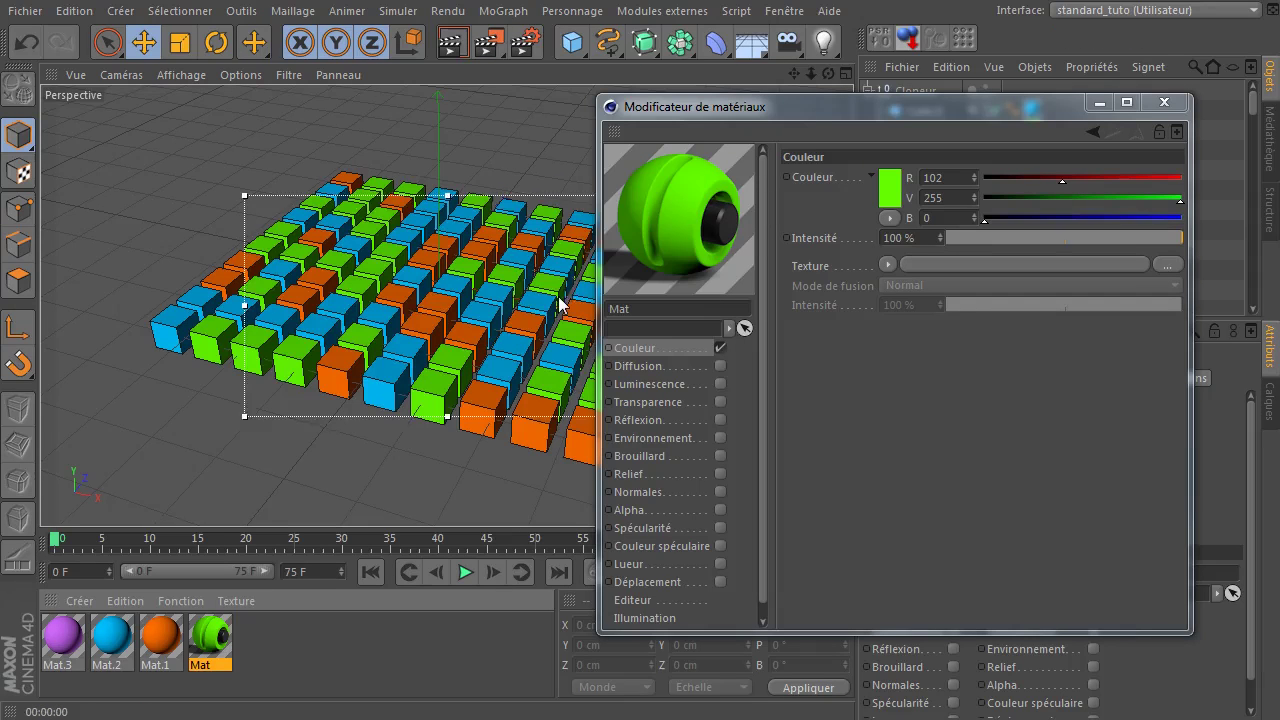
{"action": "left_click_drag", "start_coordinate": [768, 107], "coordinate": [903, 137]}
{"action": "left_click", "coordinate": [634, 306]}
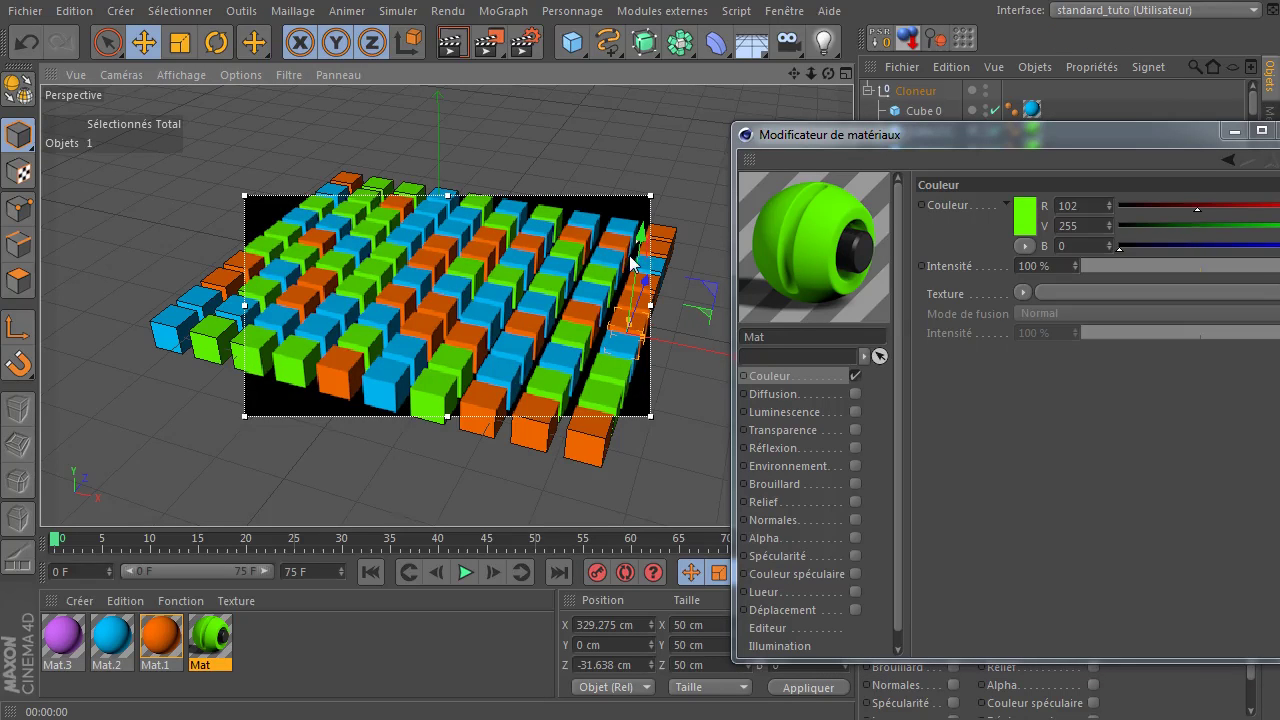
{"action": "left_click_drag", "start_coordinate": [581, 196], "coordinate": [613, 154]}
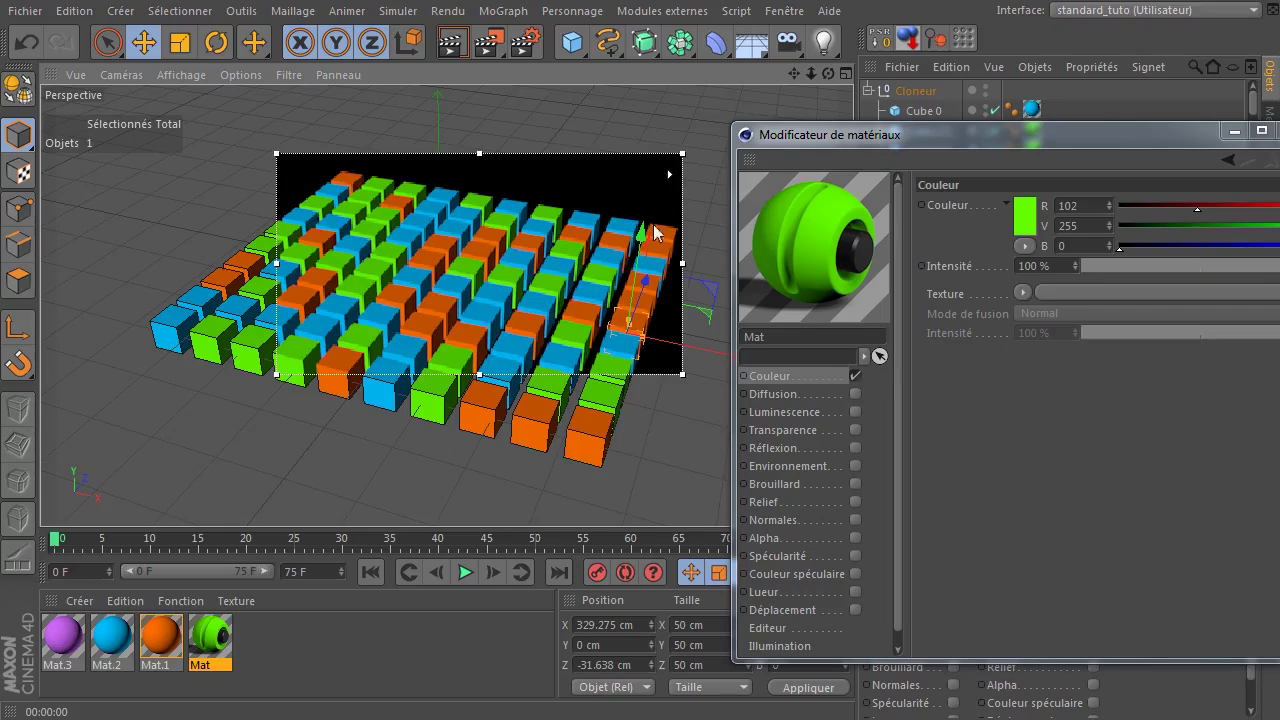
{"action": "left_click_drag", "start_coordinate": [669, 183], "coordinate": [664, 298]}
Set the Mat colour to a muted green with R 120, V 158, B 95.
{"action": "left_click_drag", "start_coordinate": [1025, 134], "coordinate": [990, 130]}
{"action": "left_click", "coordinate": [986, 207]}
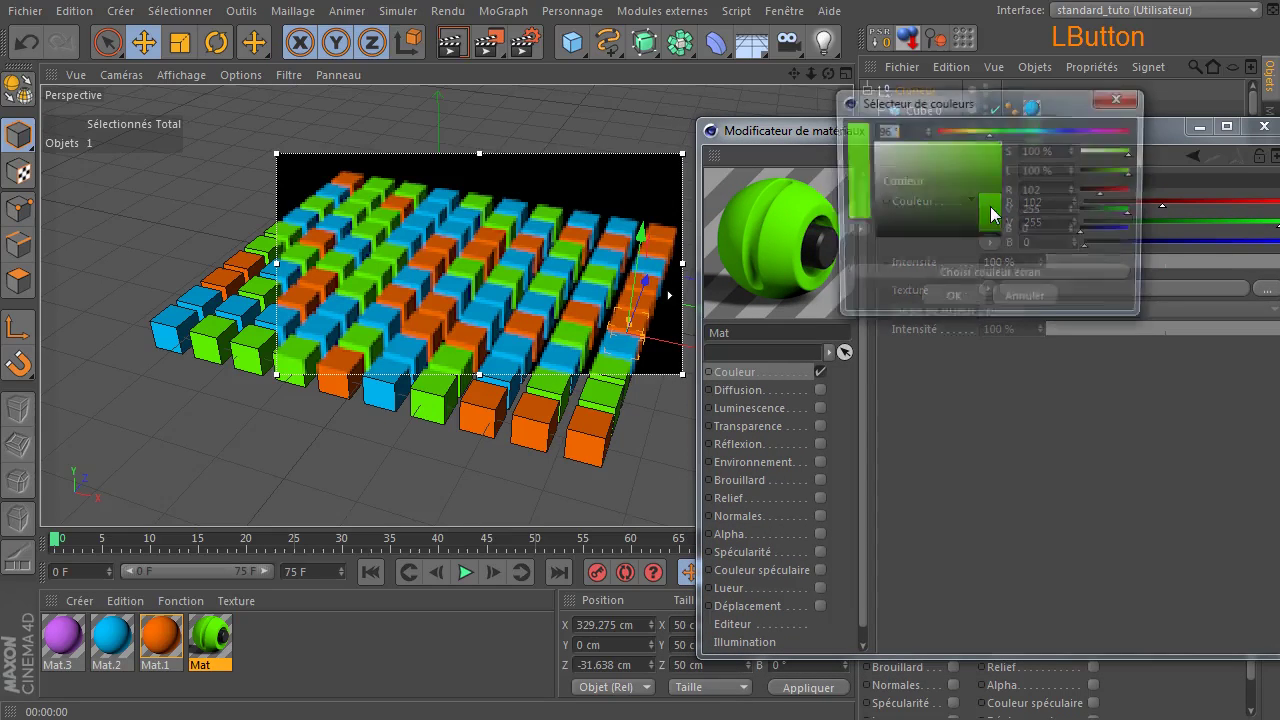
{"action": "left_click_drag", "start_coordinate": [962, 180], "coordinate": [914, 203]}
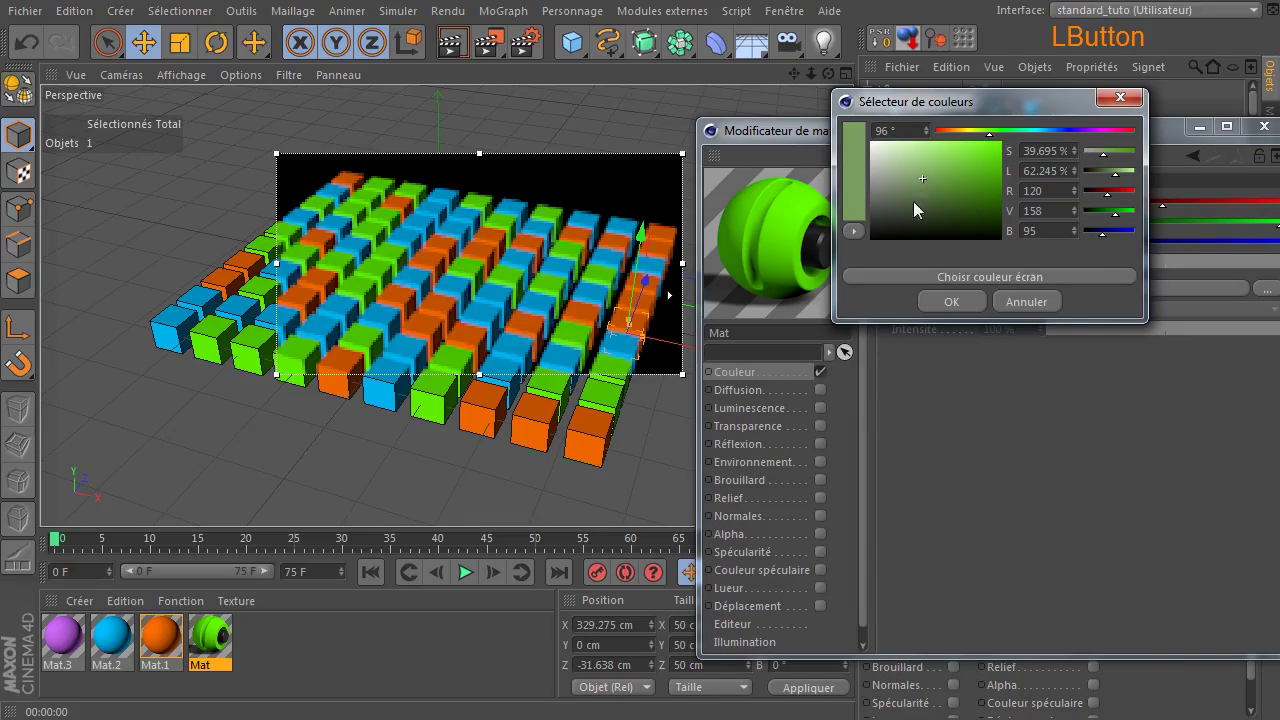
{"action": "left_click", "coordinate": [933, 300]}
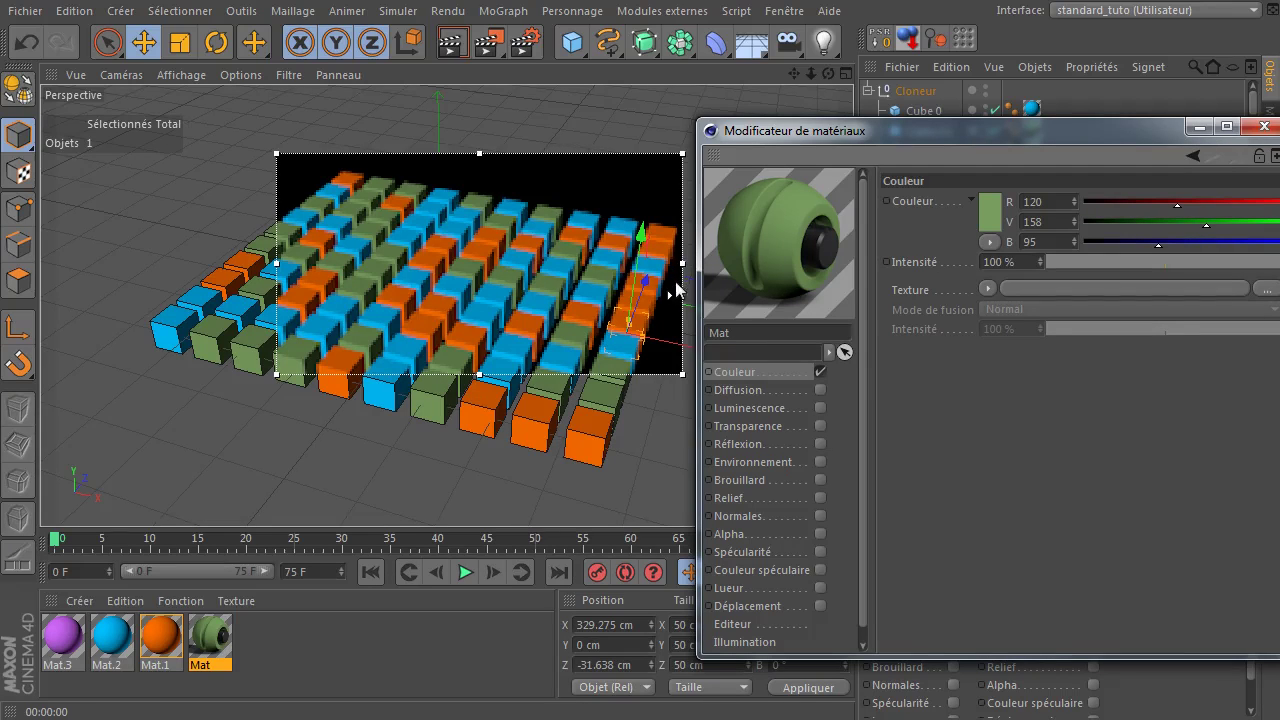
Raise the interactive render region's quality and switch the region off again.
{"action": "left_click_drag", "start_coordinate": [670, 296], "coordinate": [669, 195]}
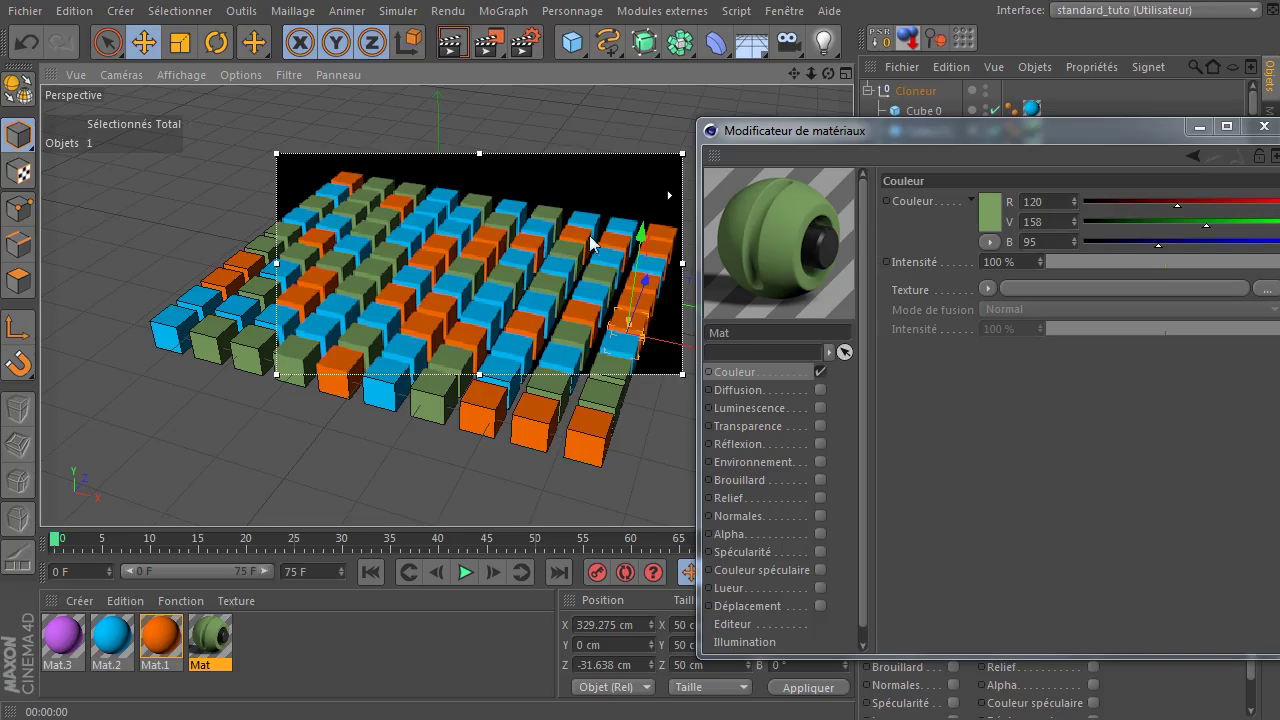
{"action": "left_click_drag", "start_coordinate": [487, 42], "coordinate": [588, 304]}
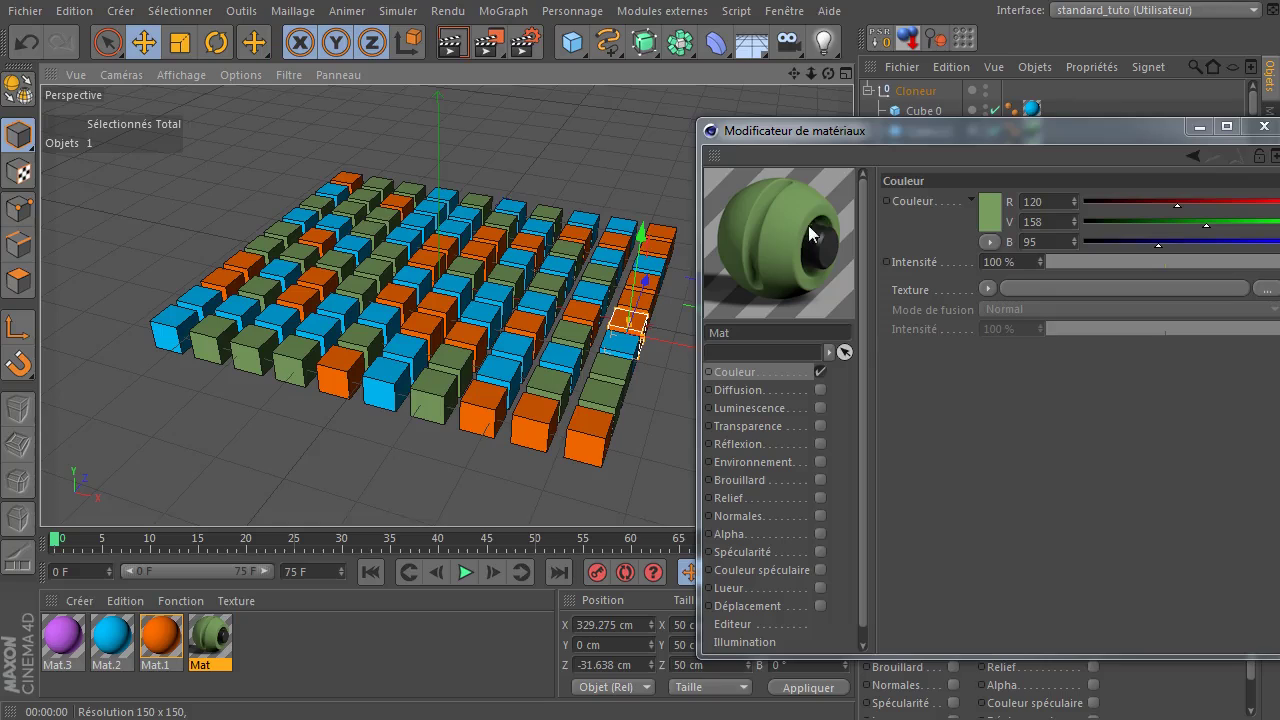
{"action": "left_click_drag", "start_coordinate": [865, 134], "coordinate": [760, 131]}
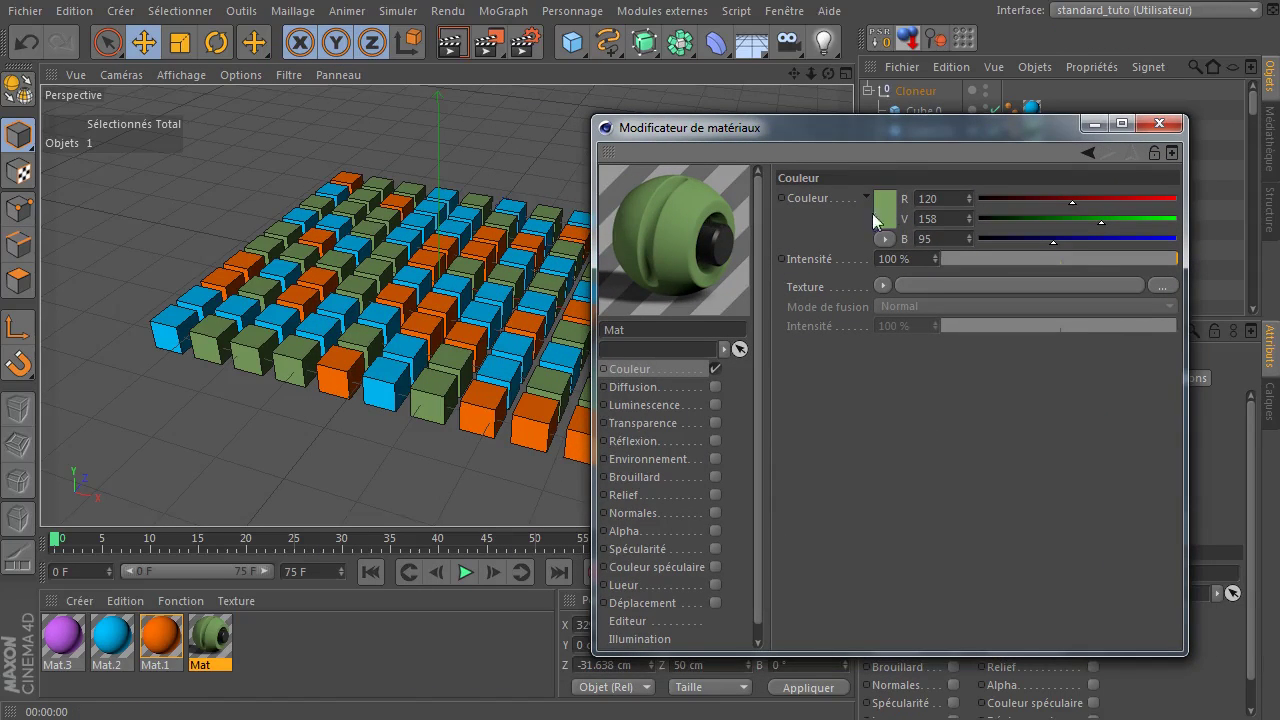
Show the Mat preview in its own window and place that window over the far side of the cube grid.
{"action": "right_click", "coordinate": [667, 220]}
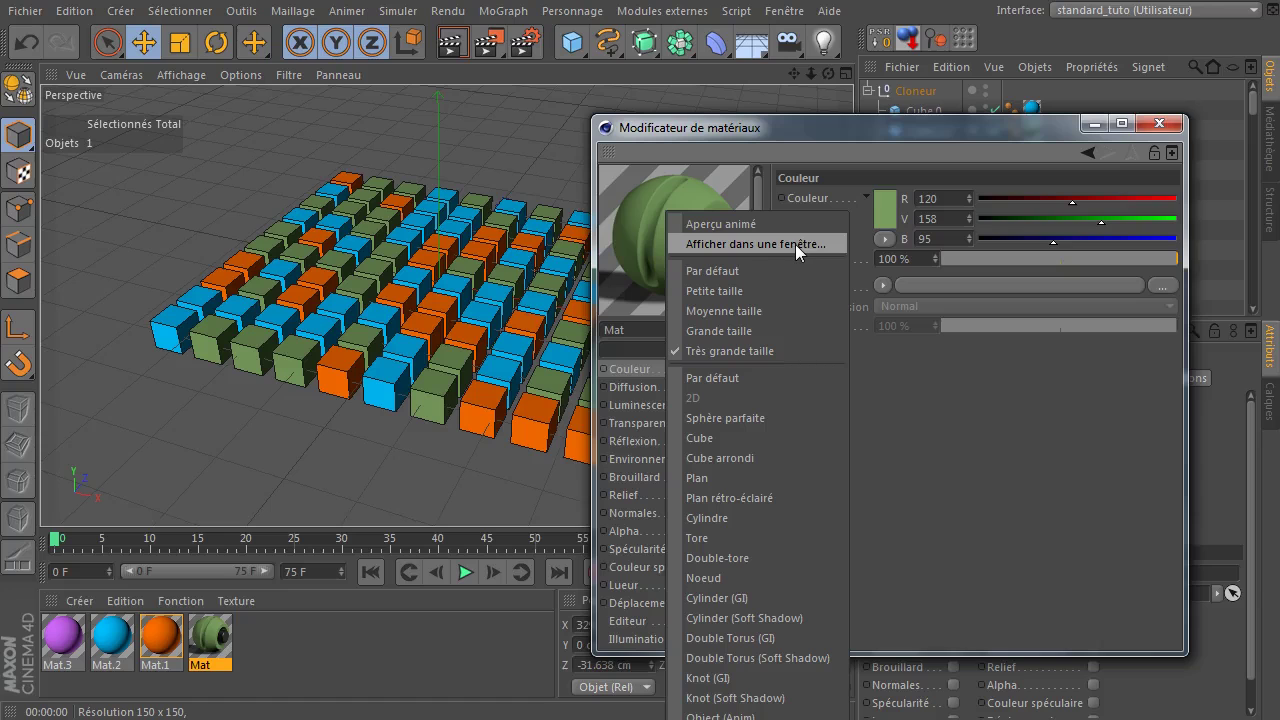
{"action": "right_click", "coordinate": [638, 216]}
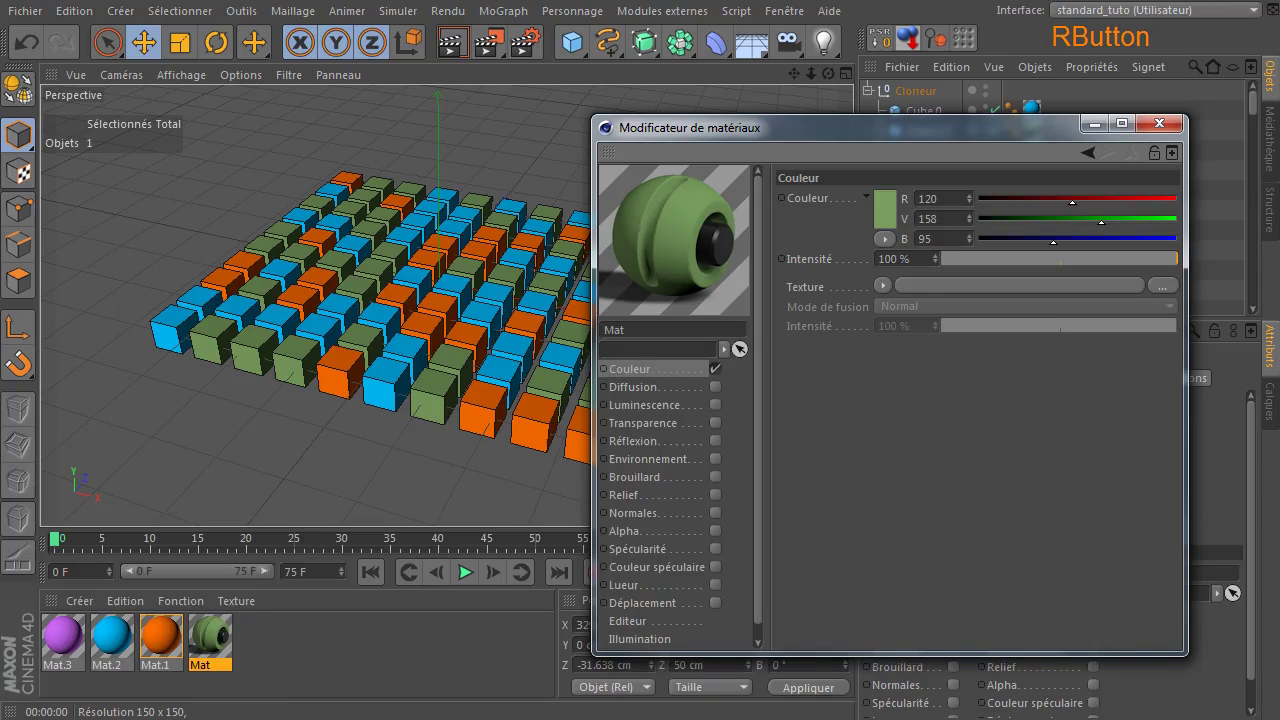
{"action": "right_click", "coordinate": [638, 216]}
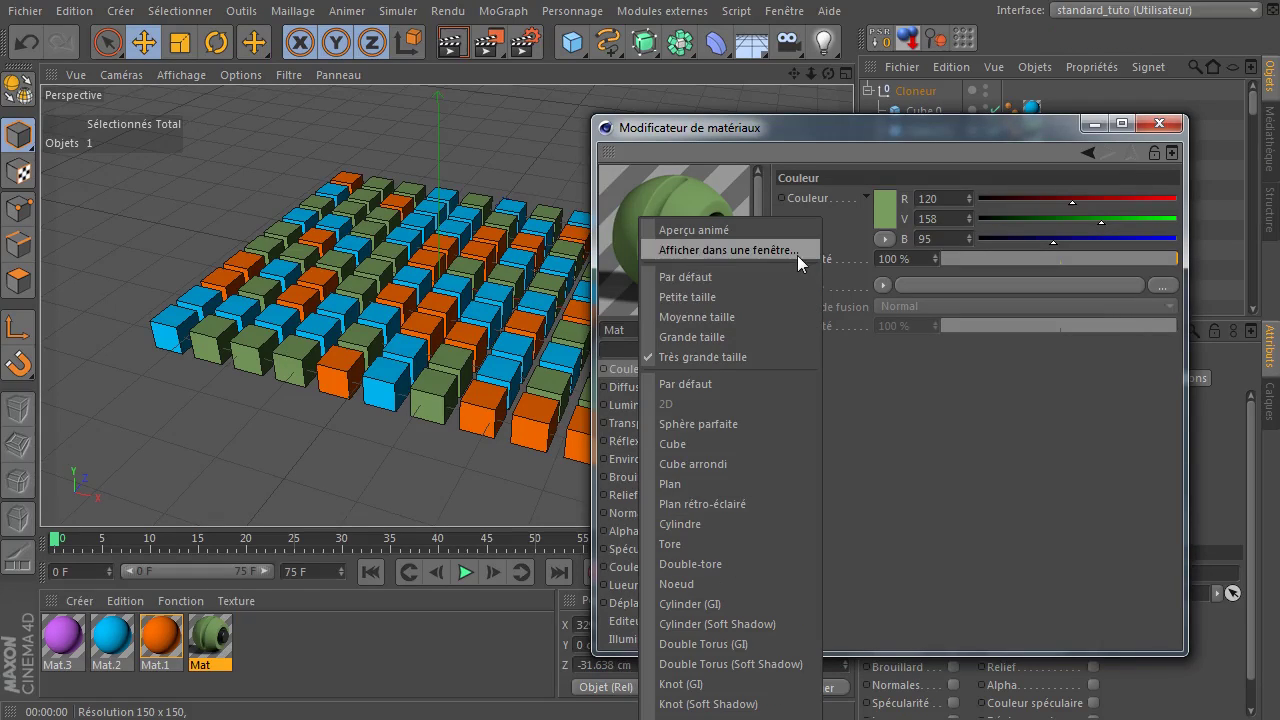
{"action": "left_click", "coordinate": [745, 250]}
{"action": "left_click", "coordinate": [701, 190]}
{"action": "left_click_drag", "start_coordinate": [701, 193], "coordinate": [167, 103]}
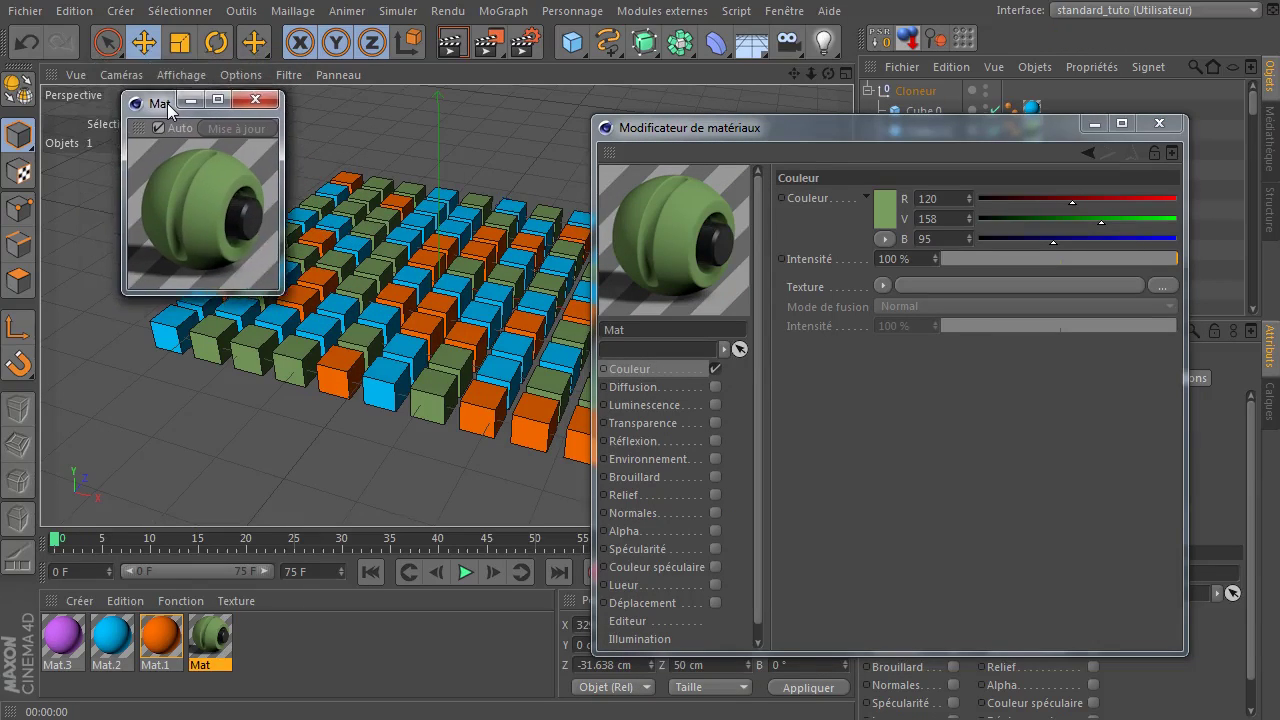
Enlarge the separate Mat preview window and rotate the preview object to inspect it from several angles.
{"action": "left_click_drag", "start_coordinate": [239, 219], "coordinate": [209, 206], "text": "shift"}
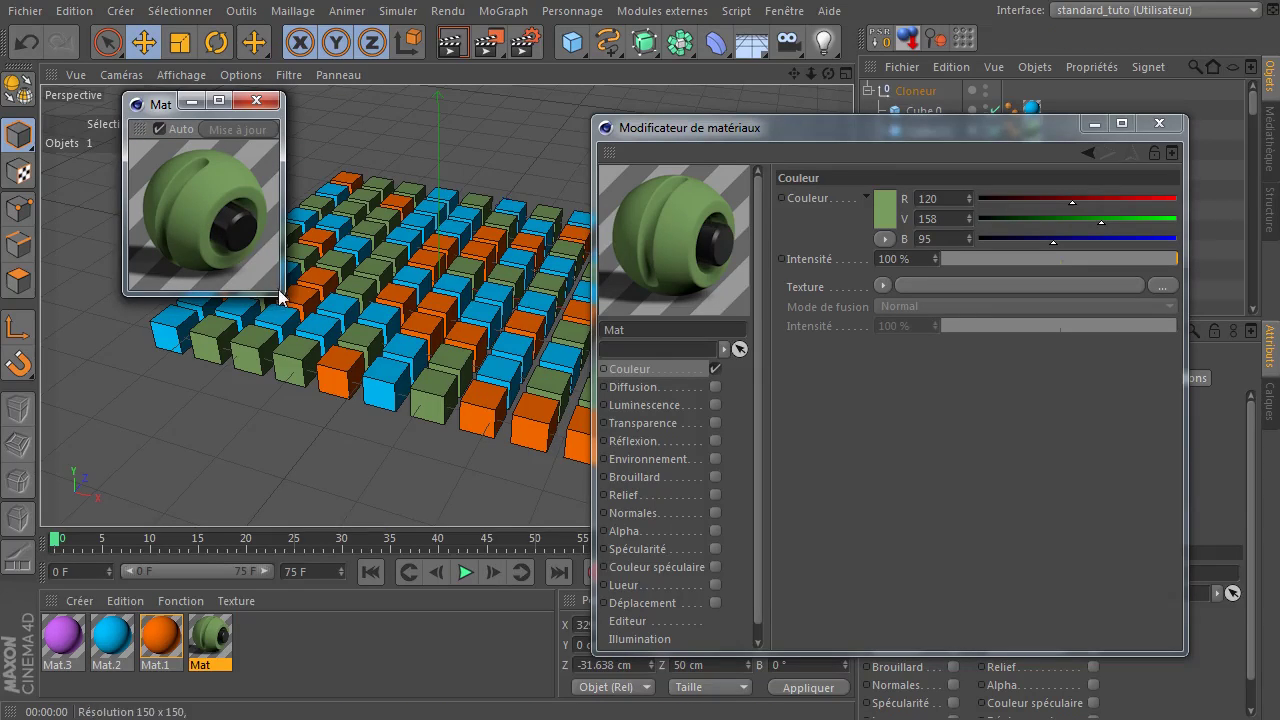
{"action": "left_click_drag", "start_coordinate": [280, 292], "coordinate": [588, 596]}
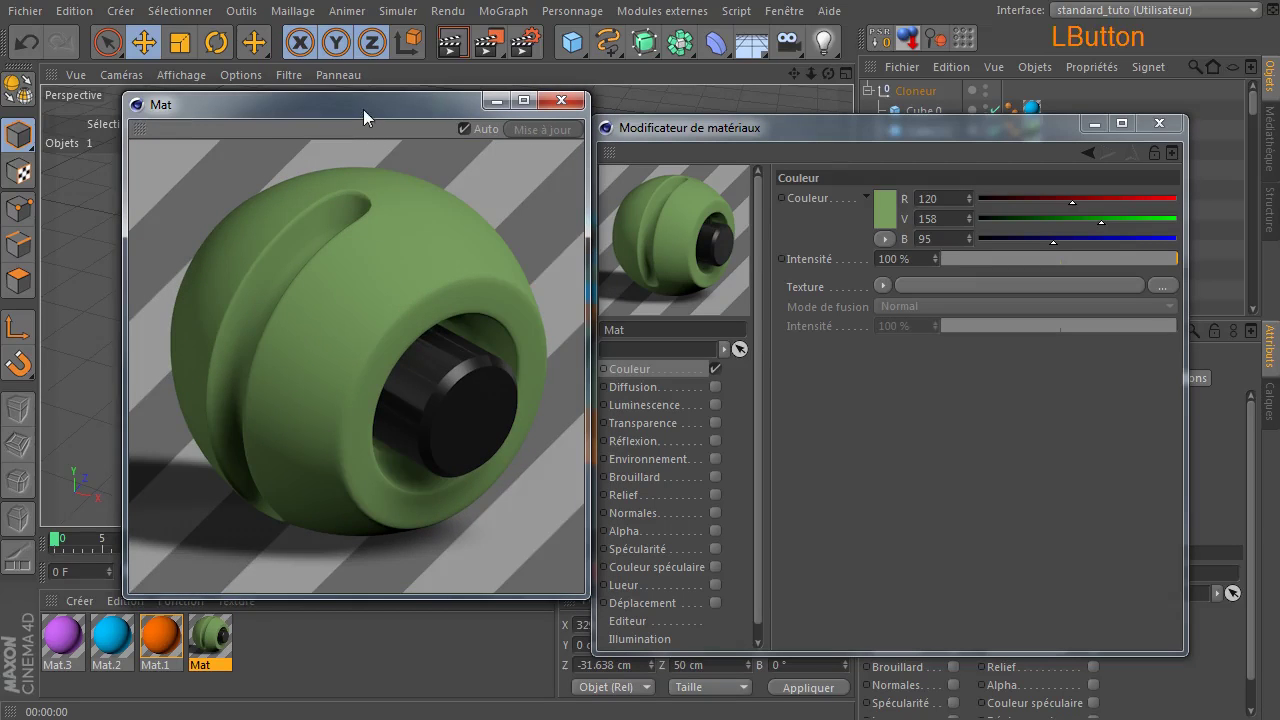
{"action": "left_click_drag", "start_coordinate": [363, 109], "coordinate": [297, 79]}
{"action": "left_click_drag", "start_coordinate": [175, 232], "coordinate": [206, 302], "text": "shift"}
{"action": "left_click_drag", "start_coordinate": [299, 500], "coordinate": [297, 410], "text": "shift"}
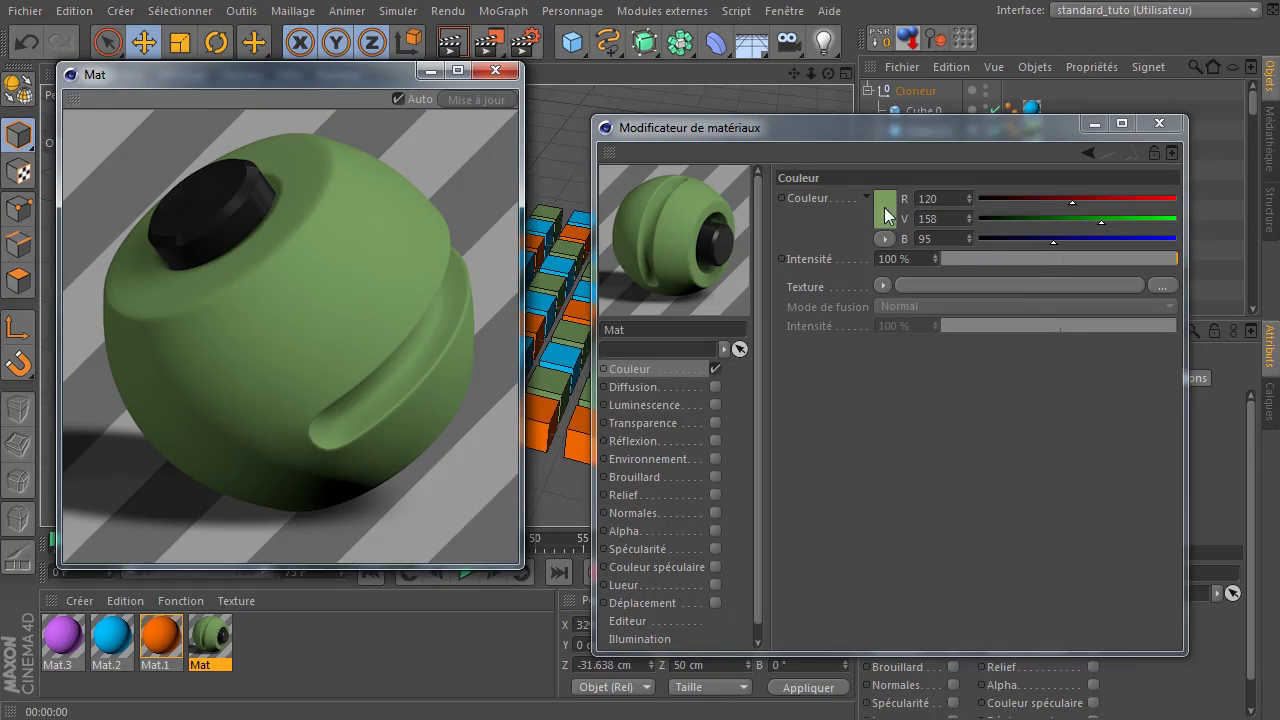
Set the Mat colour to bright green with R 118, V 223, B 47 and rotate the enlarged preview.
{"action": "left_click", "coordinate": [884, 207]}
{"action": "mouse_move", "coordinate": [850, 205]}
{"action": "left_mouse_down"}
{"action": "mouse_move", "coordinate": [892, 157]}
{"action": "mouse_move", "coordinate": [847, 154]}
{"action": "mouse_move", "coordinate": [866, 157]}
{"action": "left_mouse_up"}
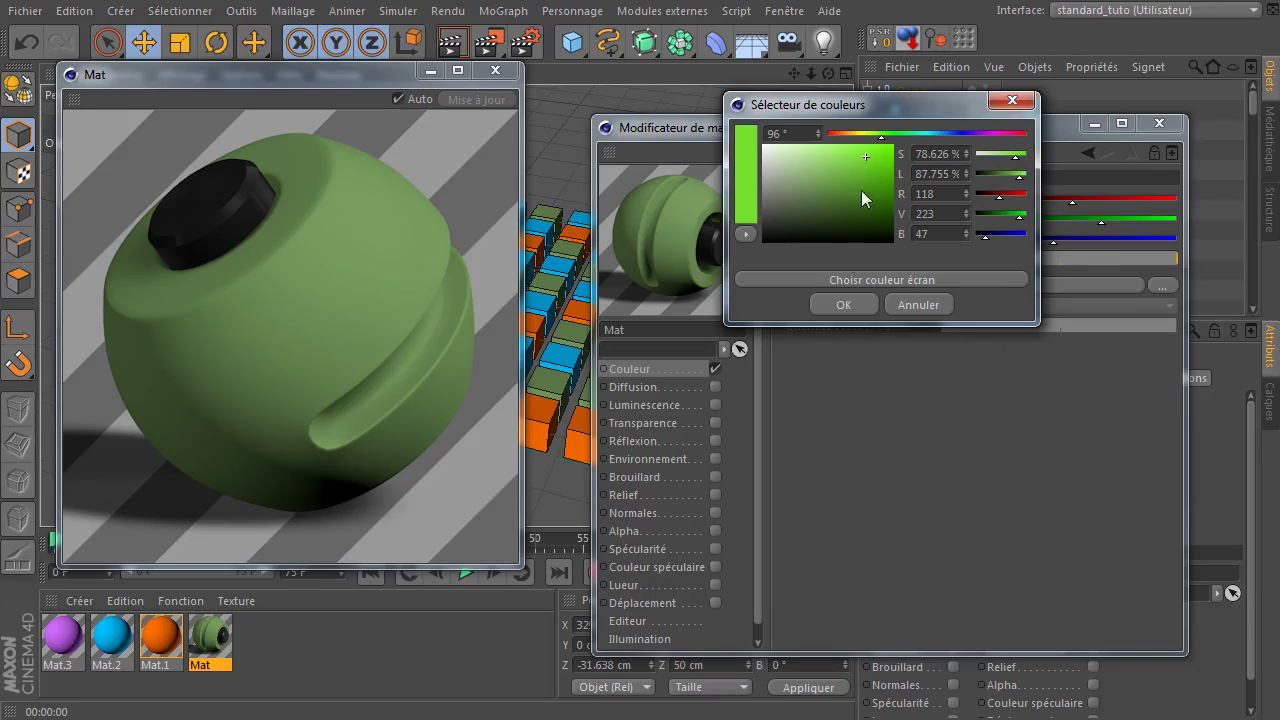
{"action": "left_click", "coordinate": [838, 305]}
{"action": "left_click_drag", "start_coordinate": [274, 218], "coordinate": [432, 265], "text": "shift"}
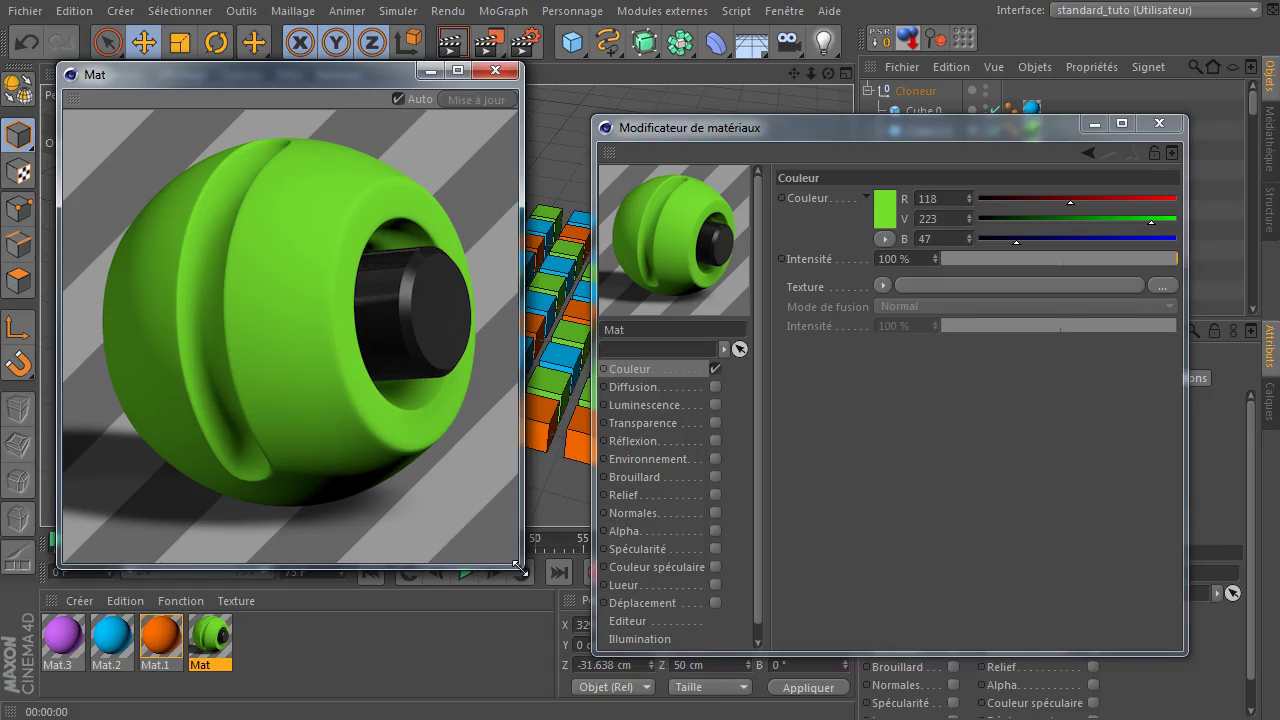
Shrink the separate Mat preview window and reposition the material editor beside it.
{"action": "left_click_drag", "start_coordinate": [516, 567], "coordinate": [366, 410]}
{"action": "mouse_move", "coordinate": [174, 71]}
{"action": "left_mouse_down"}
{"action": "mouse_move", "coordinate": [178, 110]}
{"action": "mouse_move", "coordinate": [176, 71]}
{"action": "left_mouse_up"}
{"action": "left_click_drag", "start_coordinate": [793, 139], "coordinate": [752, 90]}
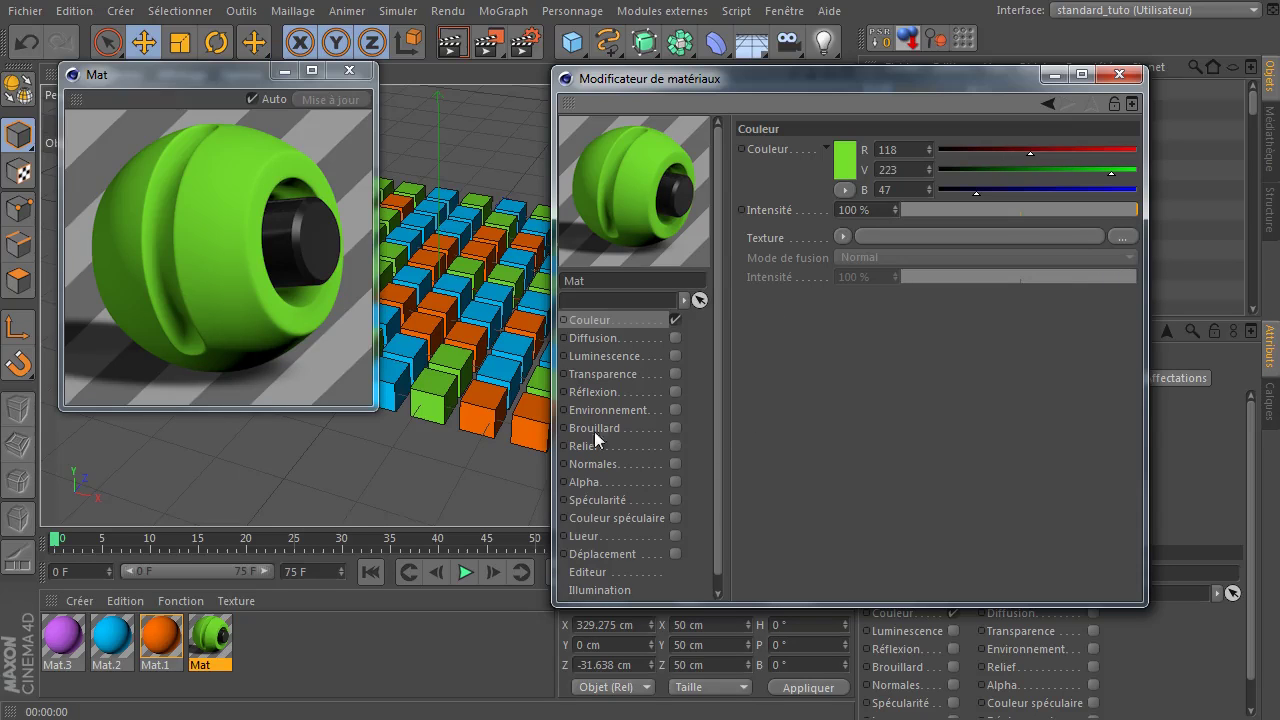
Rotate the detached Mat preview once more and close both the preview window and the material editor.
{"action": "left_click_drag", "start_coordinate": [222, 276], "coordinate": [132, 245], "text": "shift"}
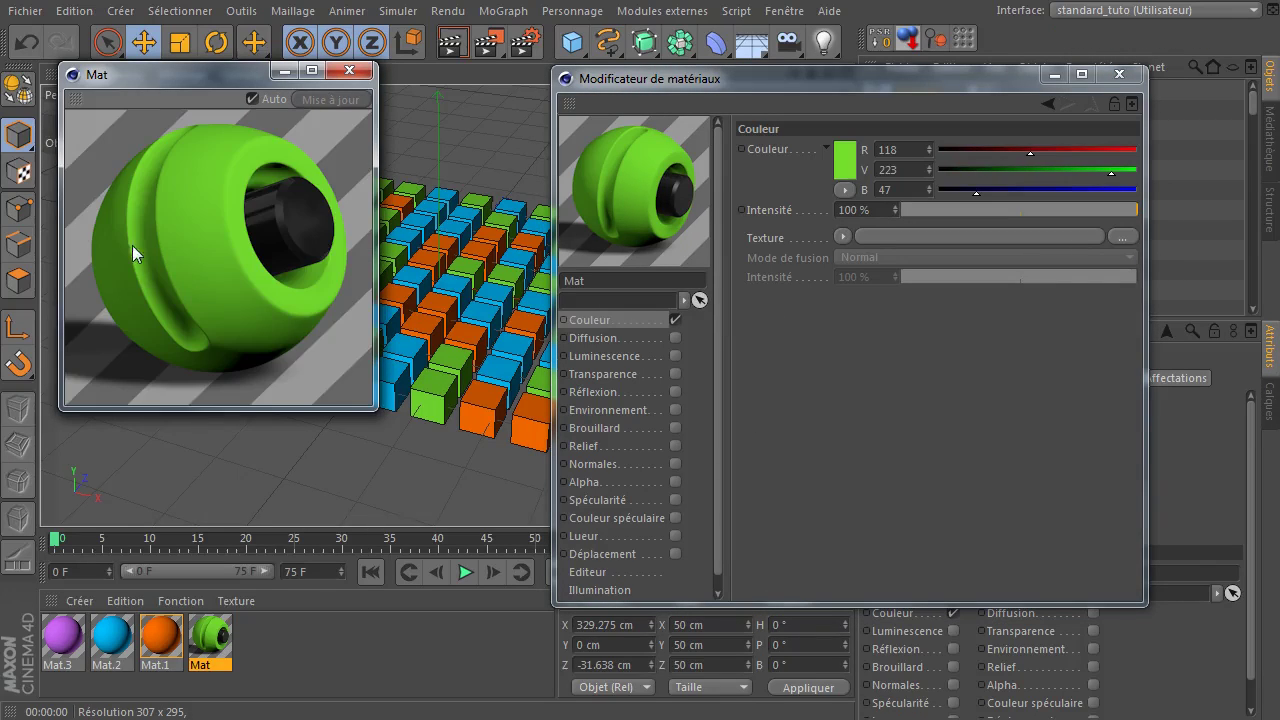
{"action": "left_click", "coordinate": [349, 70]}
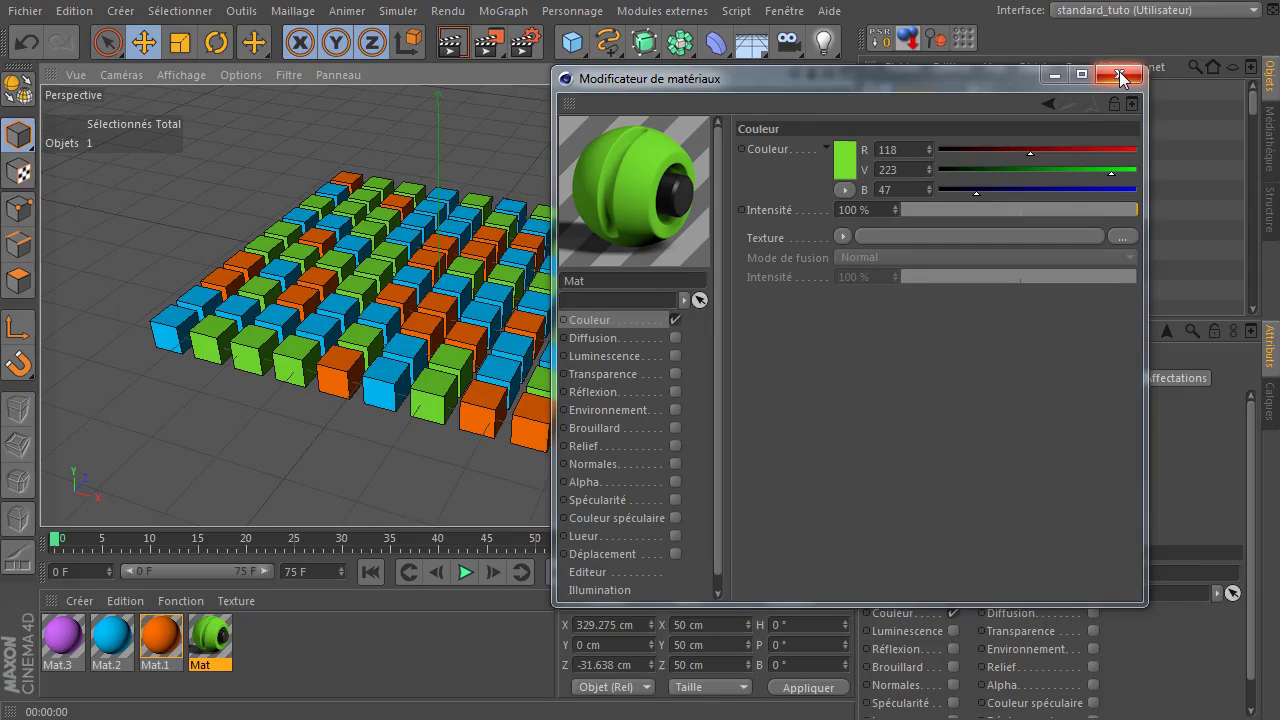
{"action": "left_click", "coordinate": [1120, 78]}
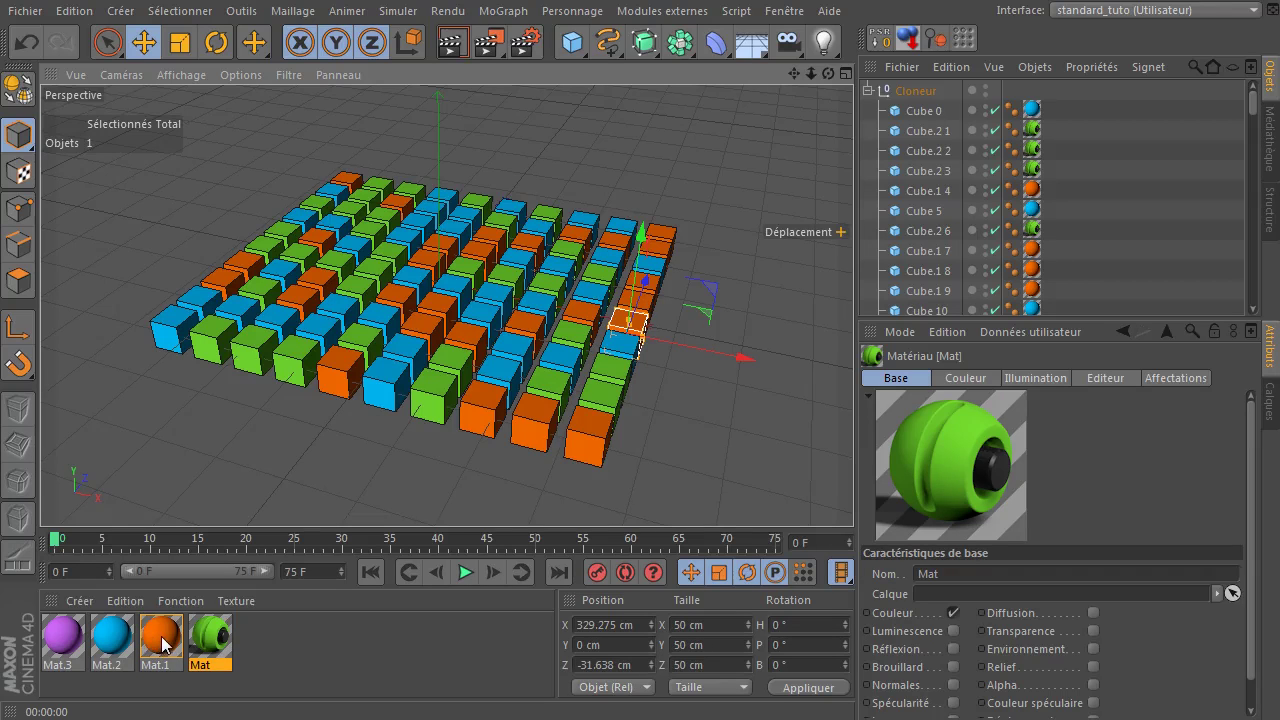
Set the preview shape of the orange Mat.1 material to Double Torus (Soft Shadow) and close its editor.
{"action": "double_click", "coordinate": [160, 640]}
{"action": "right_click", "coordinate": [374, 195]}
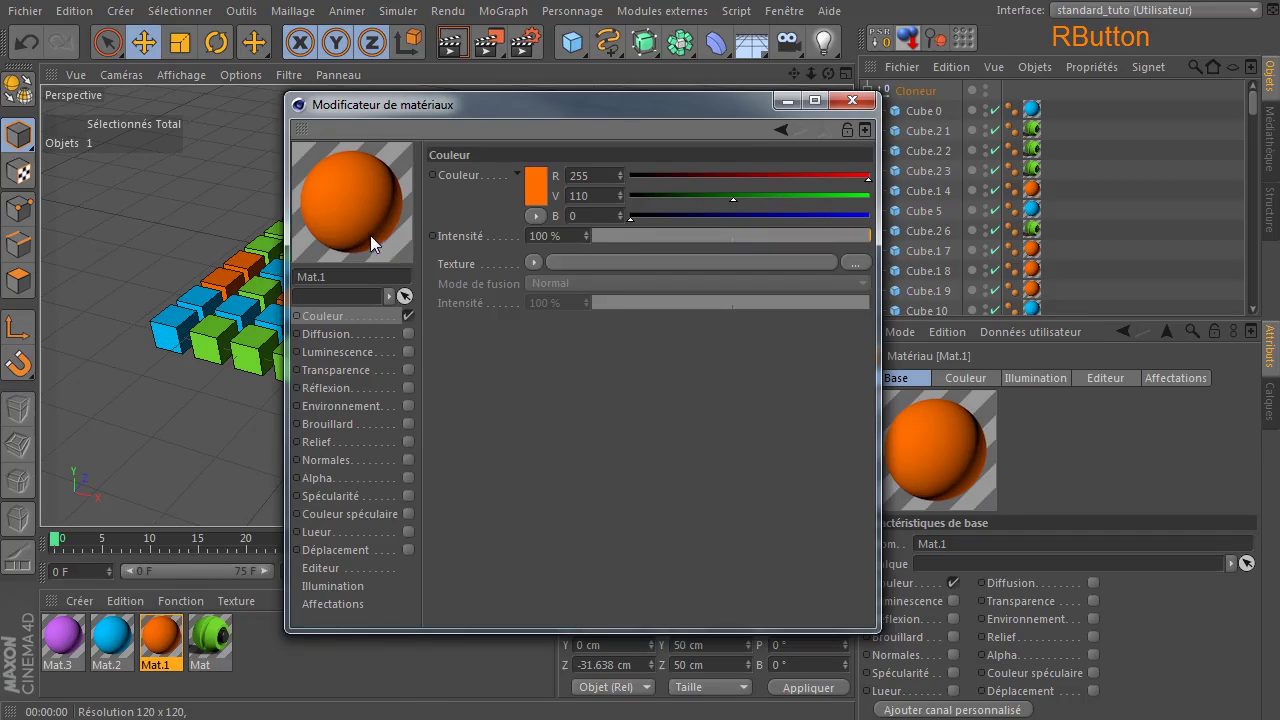
{"action": "right_click", "coordinate": [370, 235]}
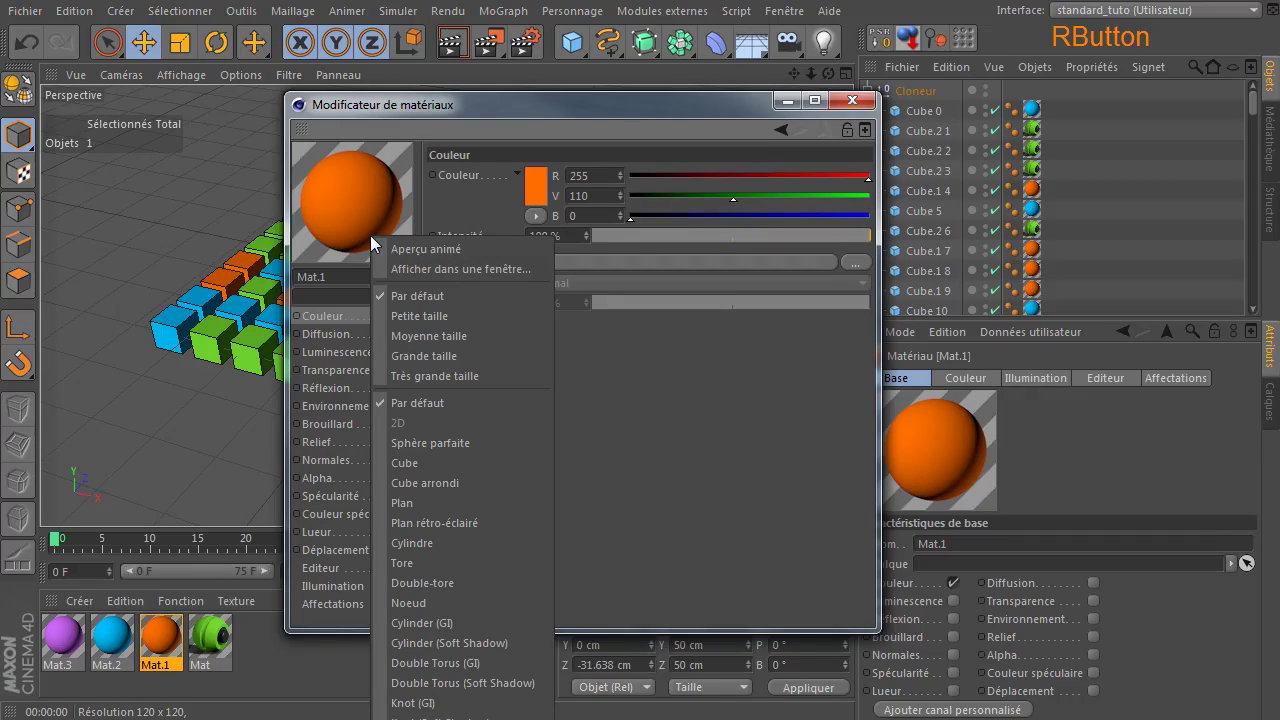
{"action": "left_click", "coordinate": [462, 683]}
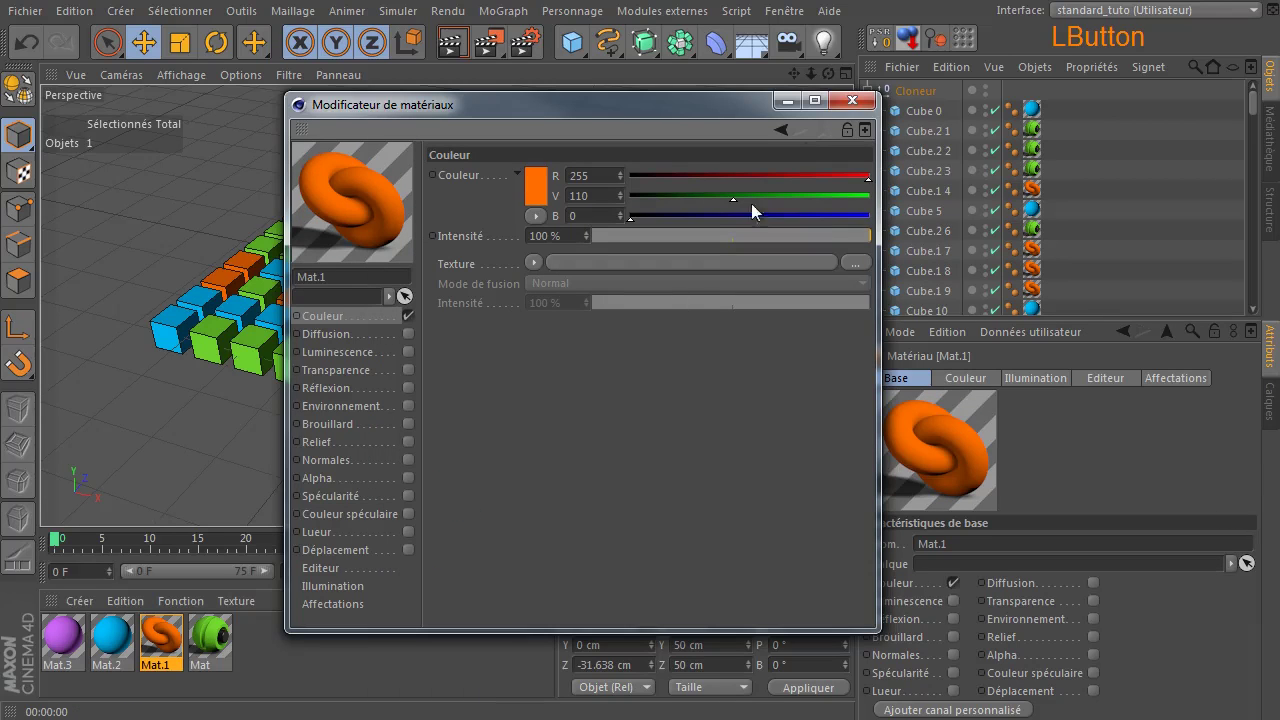
{"action": "left_click", "coordinate": [850, 101]}
Open the blue Mat.2 material for editing and set its preview shape to Knot (Soft Shadow).
{"action": "left_click", "coordinate": [113, 640]}
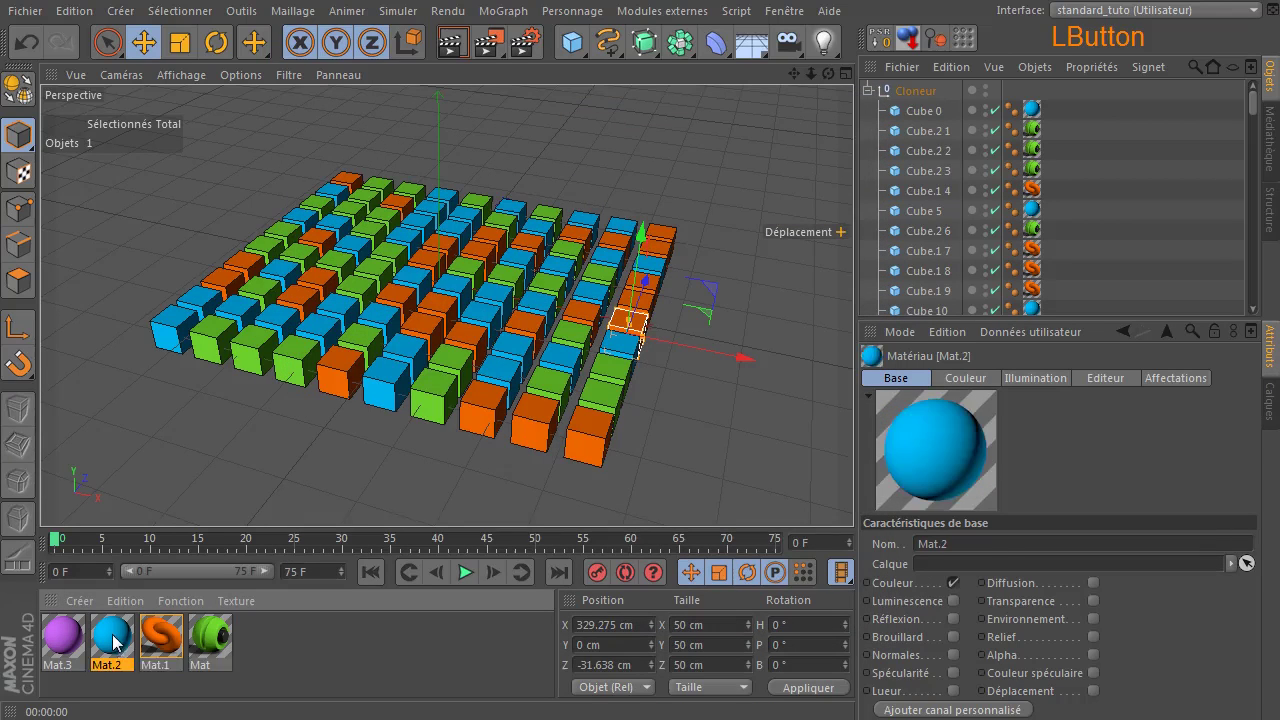
{"action": "double_click", "coordinate": [113, 640]}
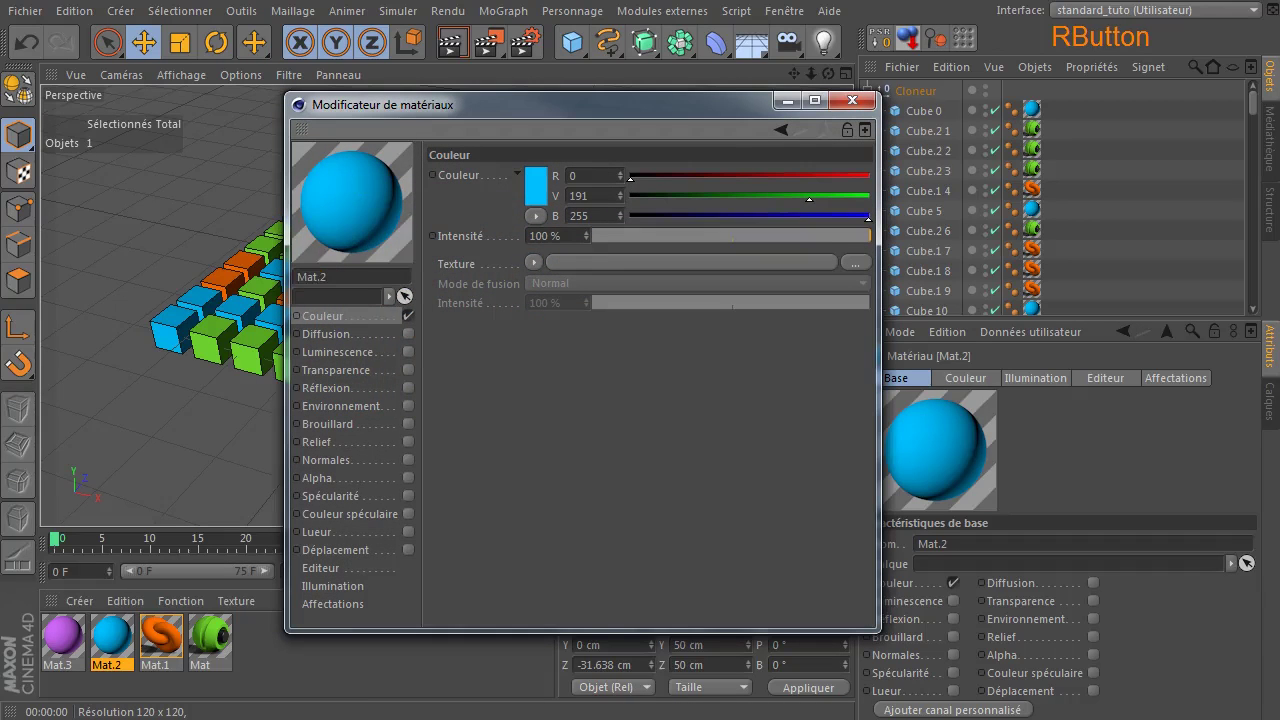
{"action": "right_click", "coordinate": [355, 177]}
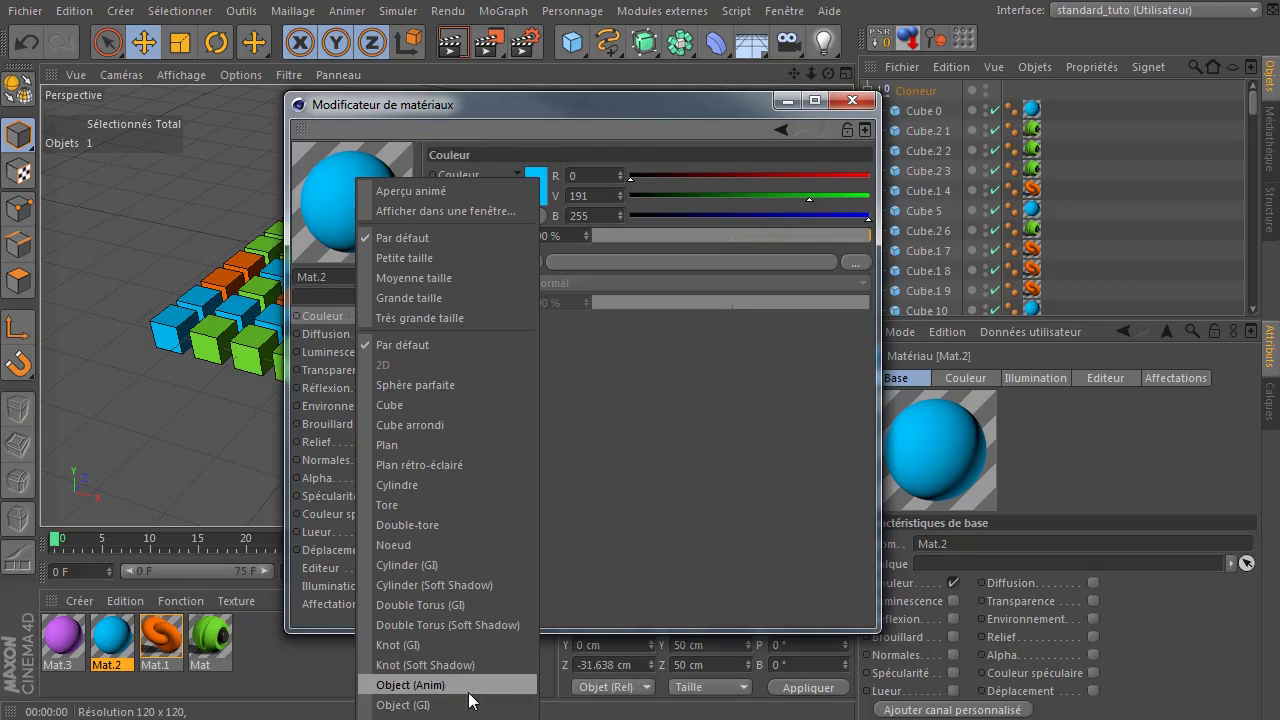
{"action": "left_click", "coordinate": [477, 664]}
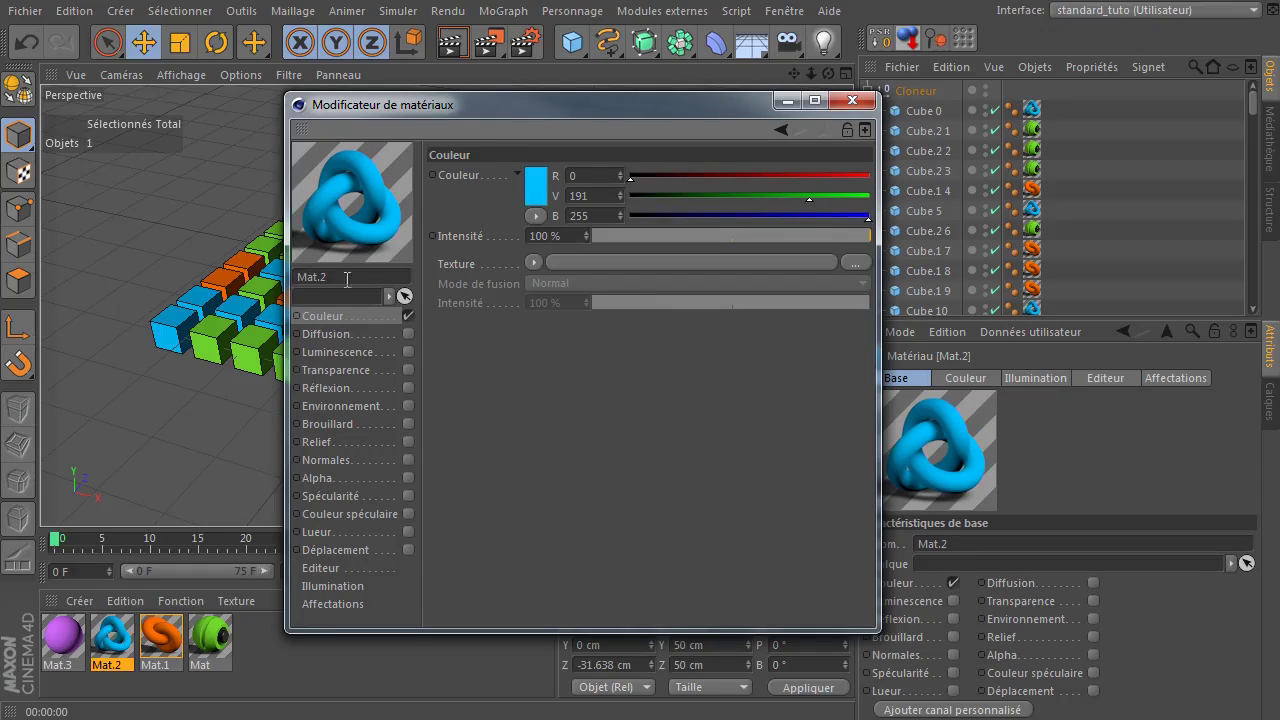
Enlarge the Mat.2 preview to very large size (Très grande taille), rotate the previewed knot and close the material editor.
{"action": "right_click", "coordinate": [385, 201]}
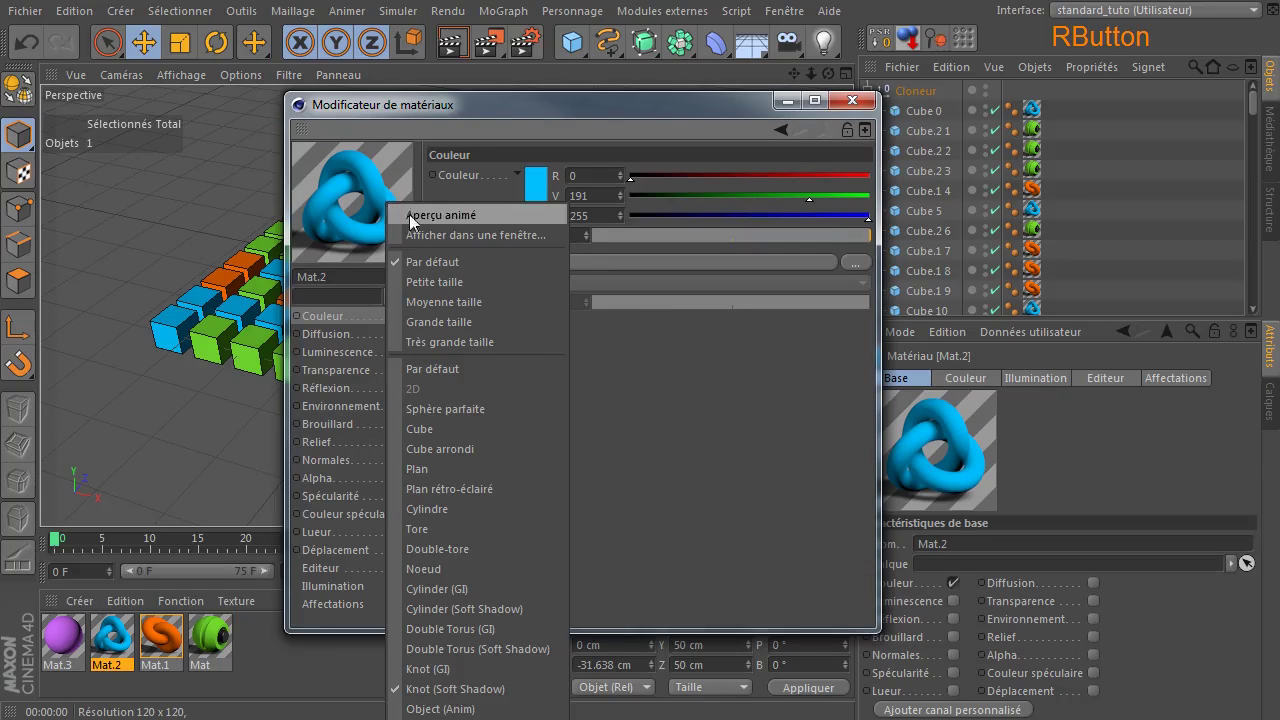
{"action": "left_click", "coordinate": [415, 340]}
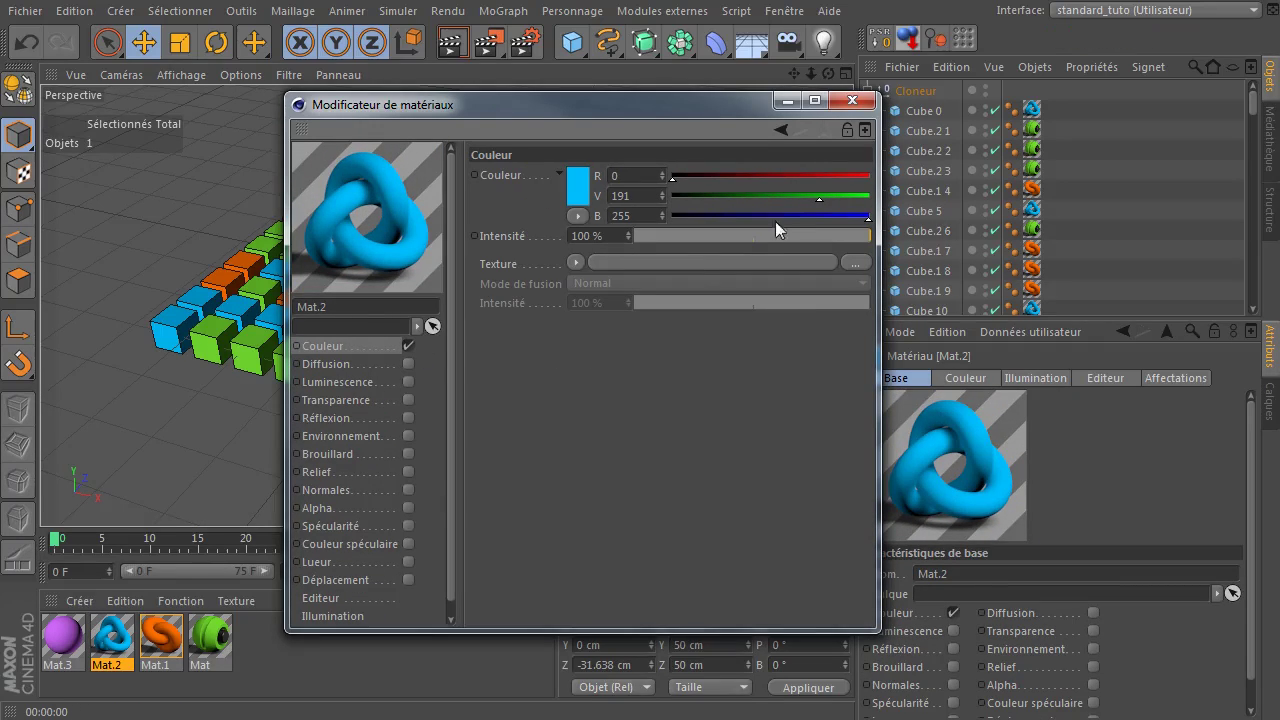
{"action": "left_click", "coordinate": [852, 101]}
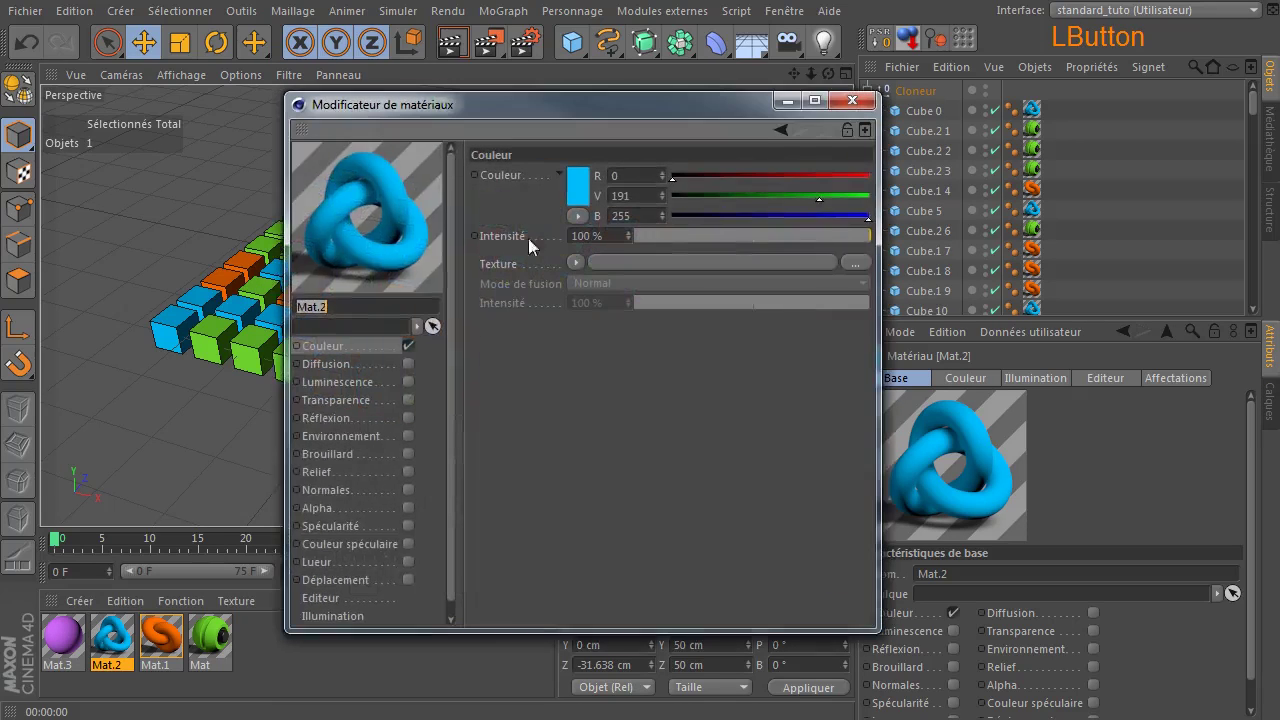
{"action": "left_click_drag", "start_coordinate": [368, 211], "coordinate": [408, 254], "text": "shift"}
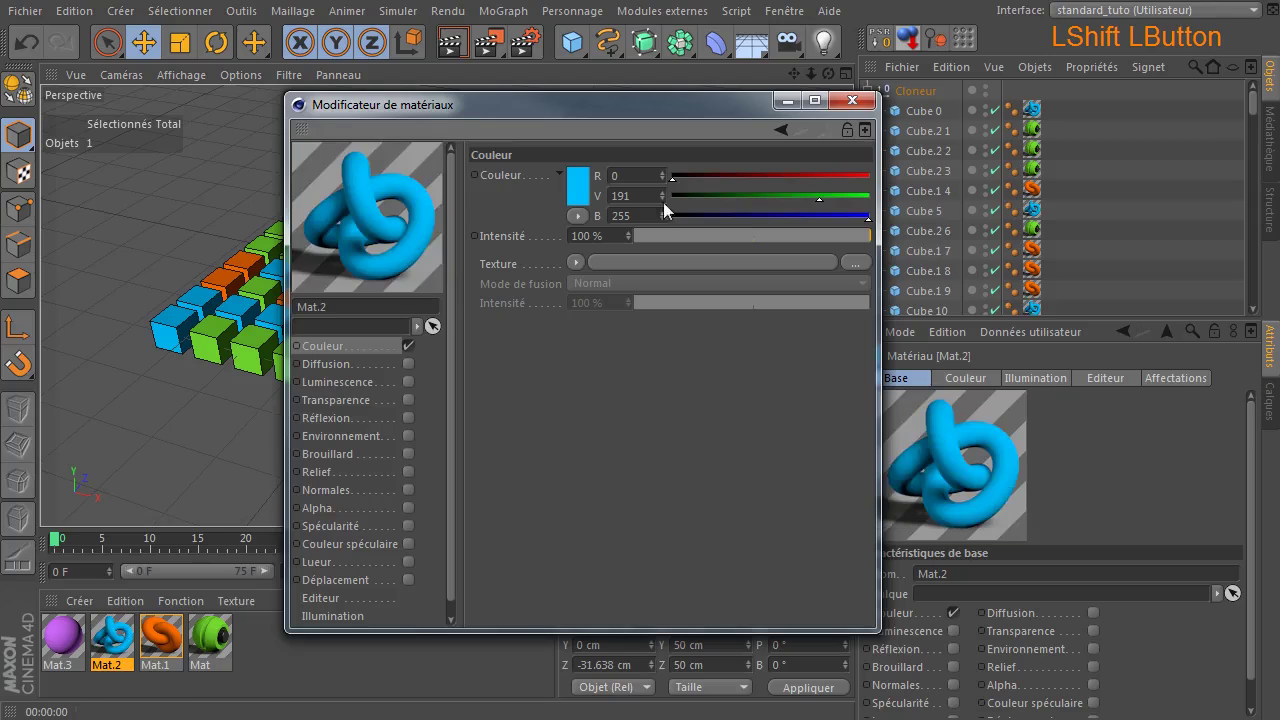
{"action": "left_click", "coordinate": [851, 101]}
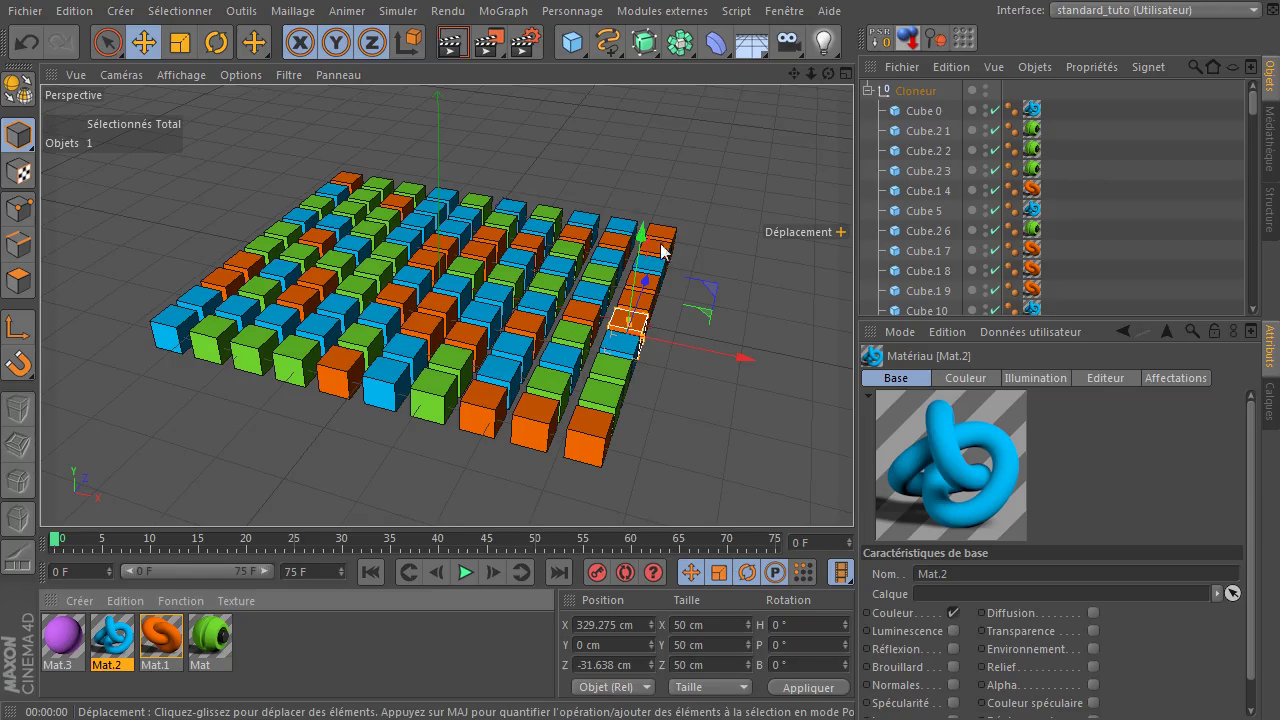
Deselect the selected cube so that no object in the viewport is active.
{"action": "left_click", "coordinate": [711, 231]}
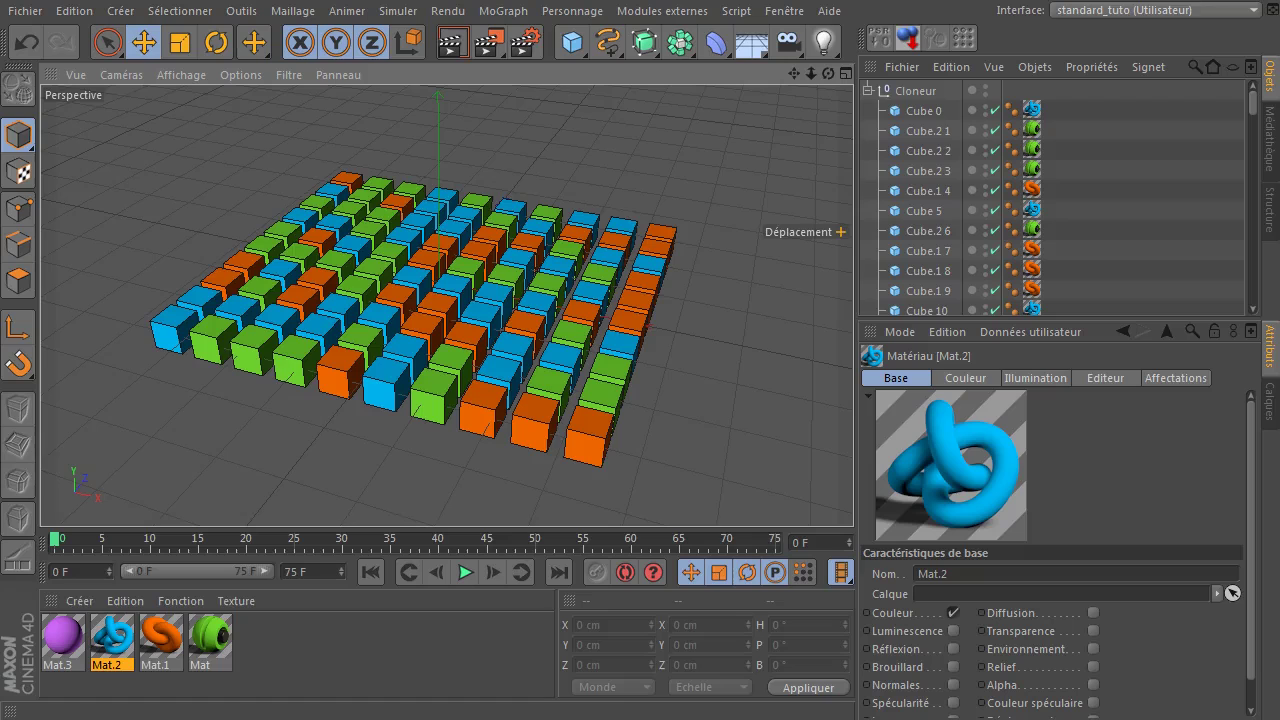
{"action": "left_click", "coordinate": [840, 231]}
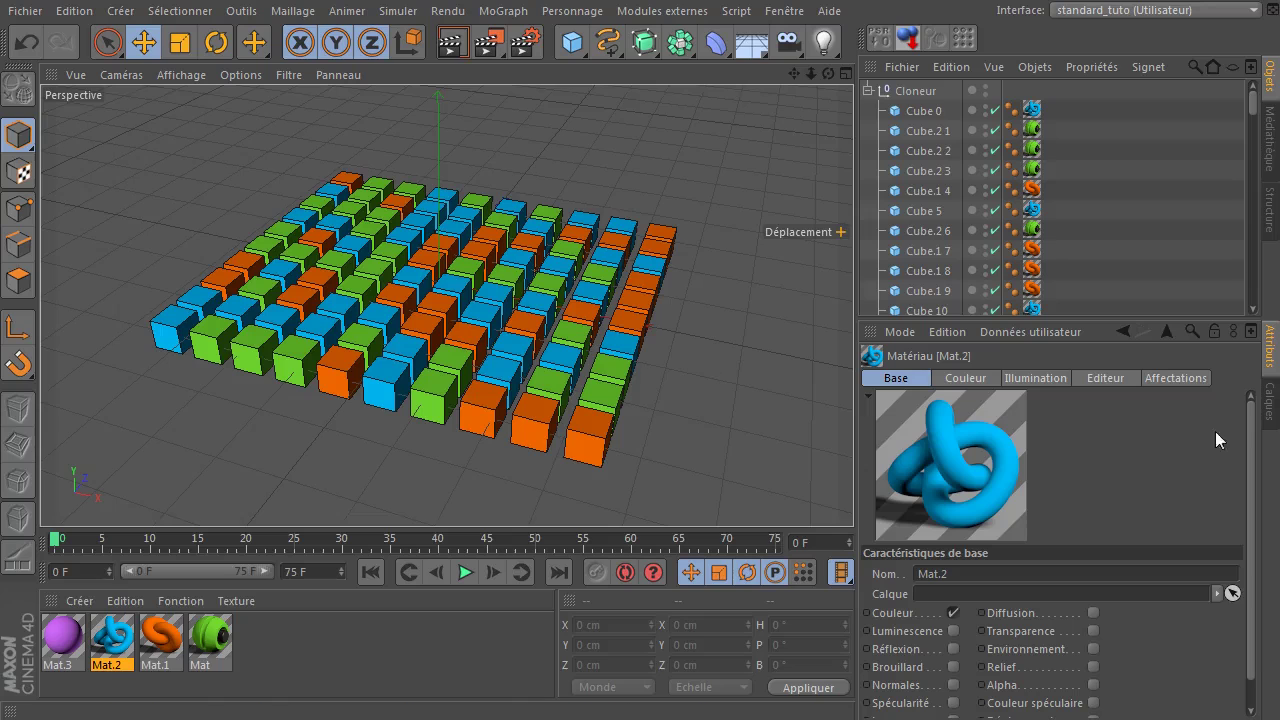
{"action": "left_click", "coordinate": [1190, 455]}
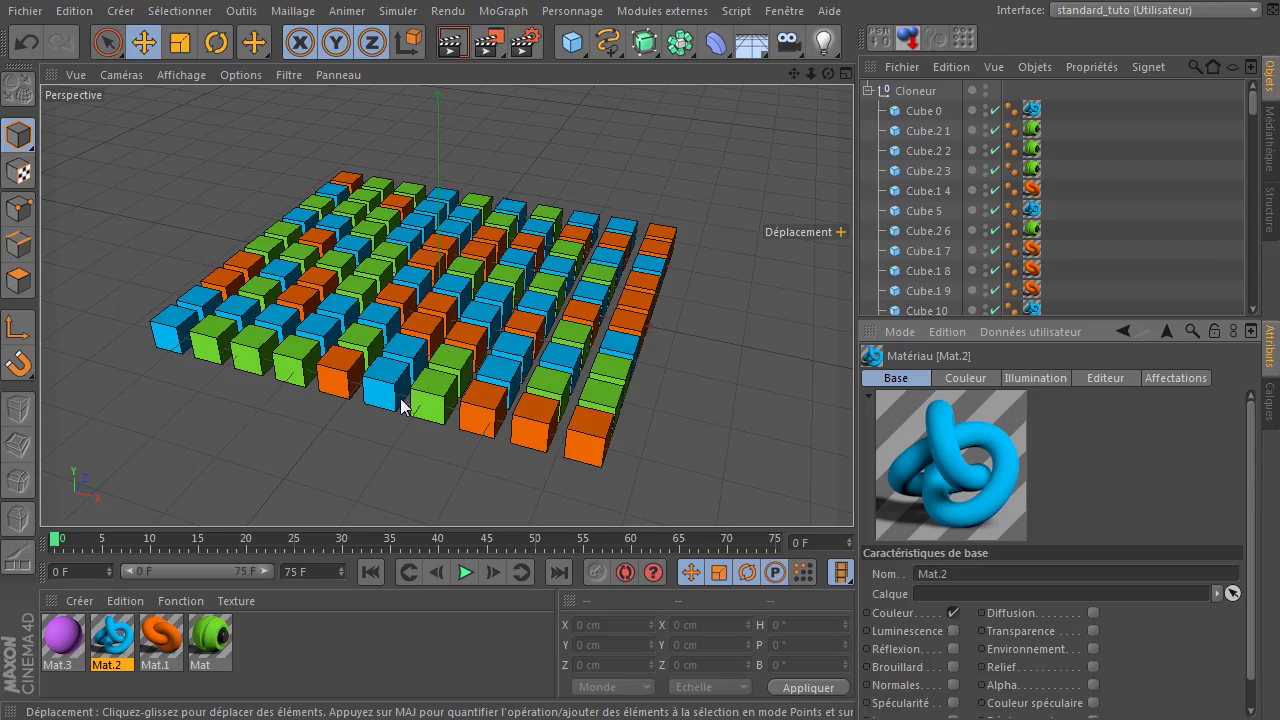
In the render settings, disable saving (Enregistrer) and set the output frames to the current image (Image courante).
{"action": "left_click", "coordinate": [526, 40]}
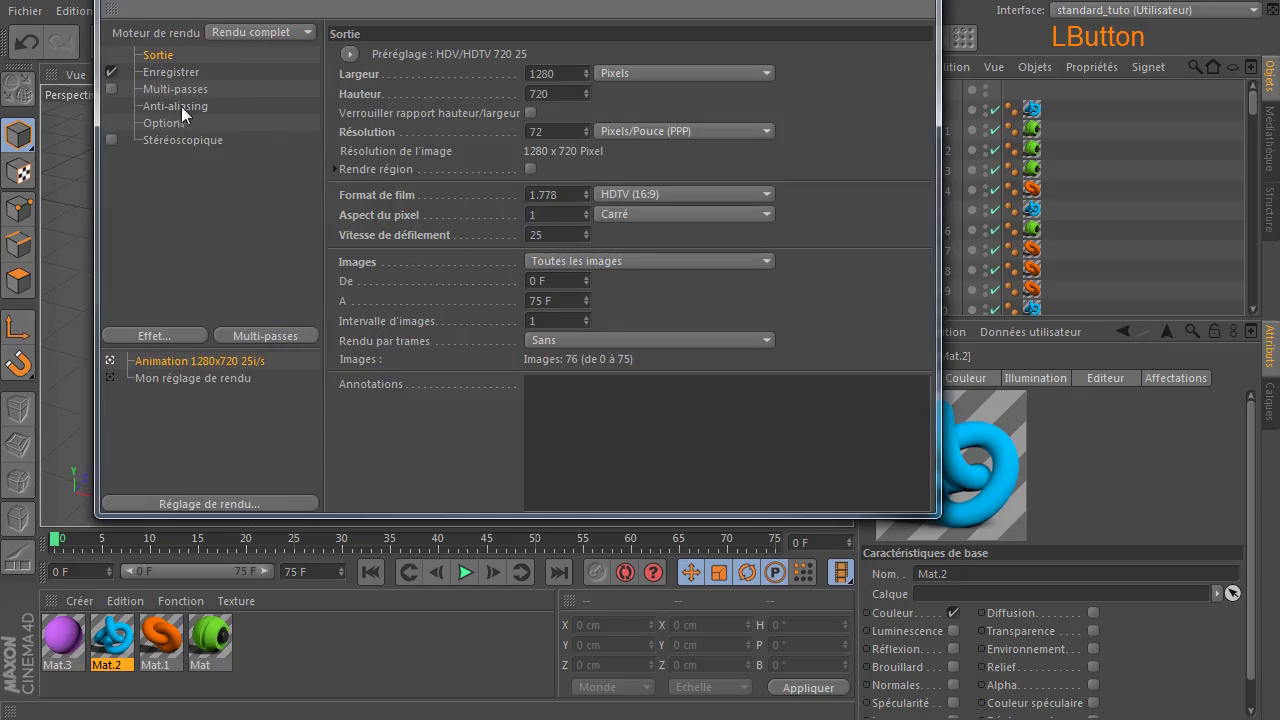
{"action": "left_click", "coordinate": [110, 73]}
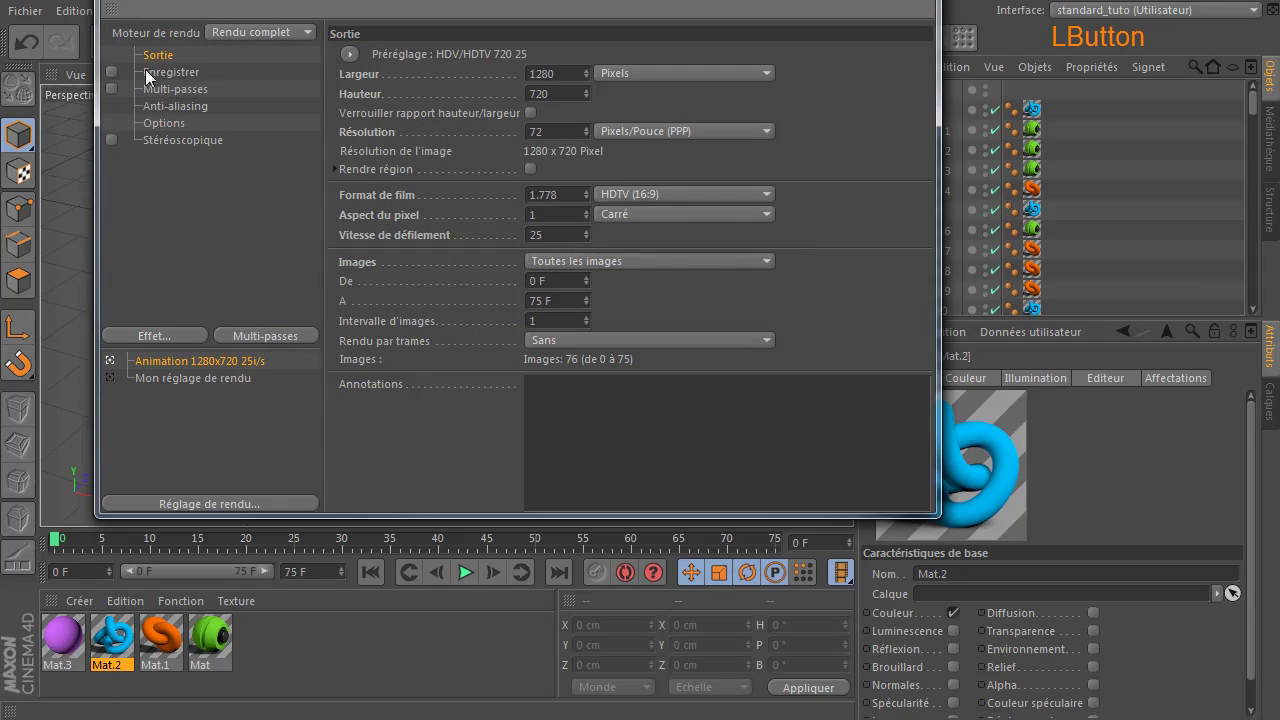
{"action": "left_click", "coordinate": [616, 260]}
{"action": "left_click", "coordinate": [625, 297]}
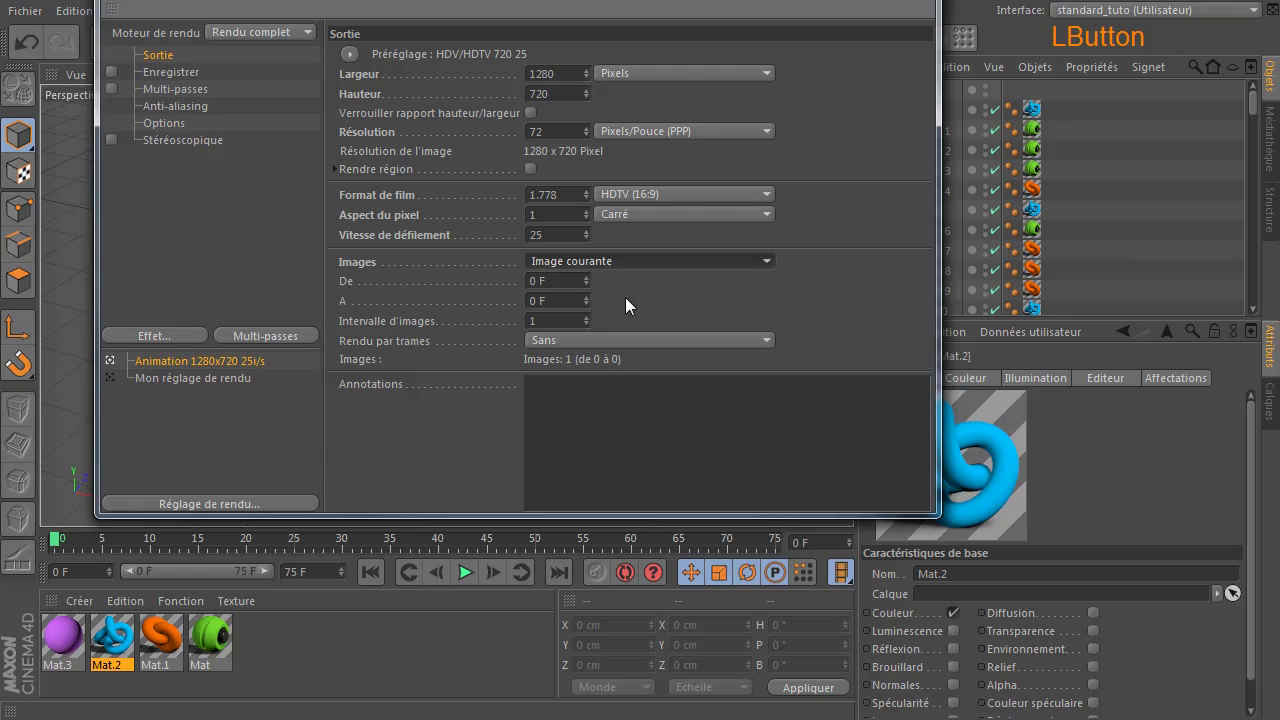
Set the render save format to PNG and close the render settings.
{"action": "left_click", "coordinate": [152, 74]}
{"action": "left_click", "coordinate": [561, 109]}
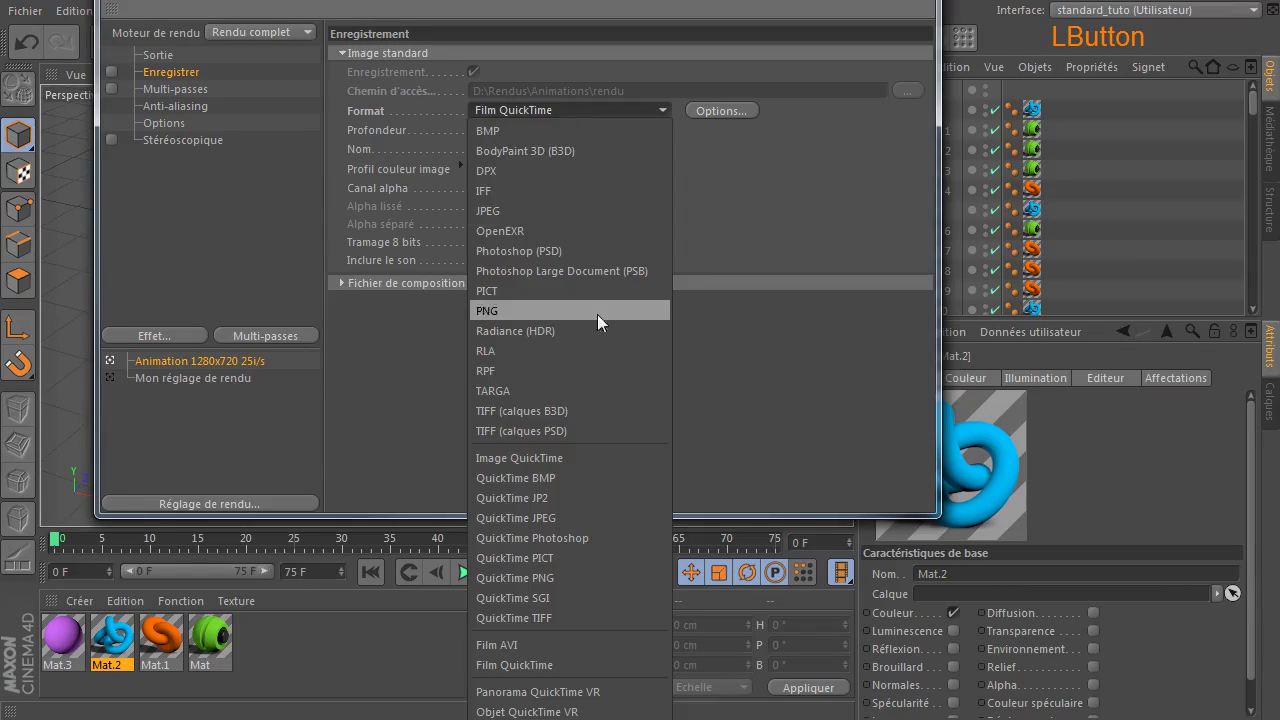
{"action": "left_click", "coordinate": [596, 313]}
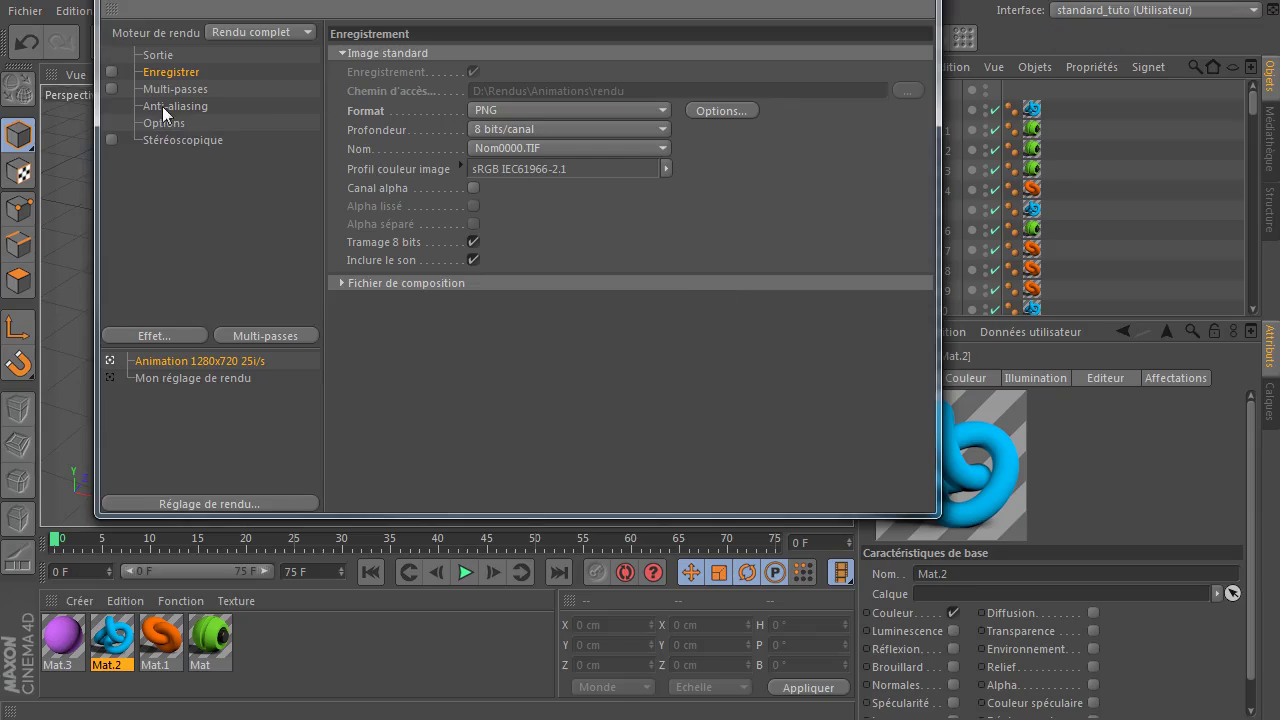
{"action": "left_click", "coordinate": [916, 5]}
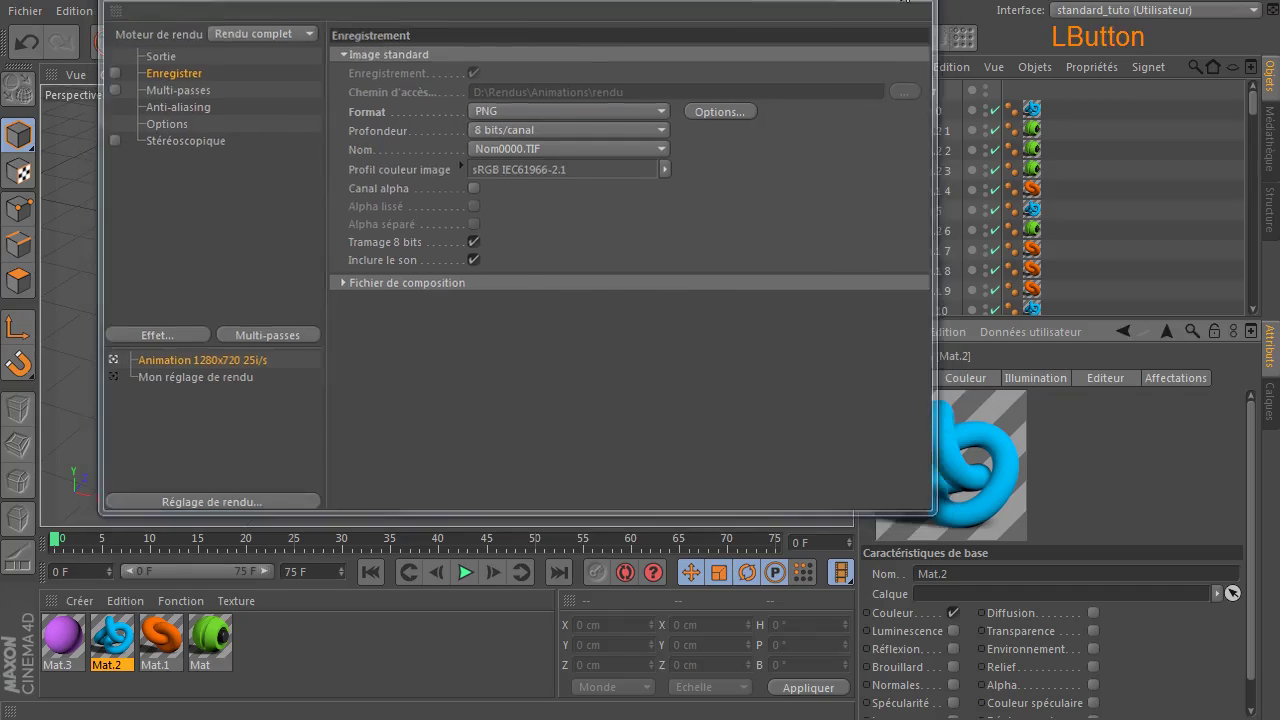
Render the cube grid to the picture viewer, zoom the image out to 64 % and close the viewer.
{"action": "left_click", "coordinate": [489, 47]}
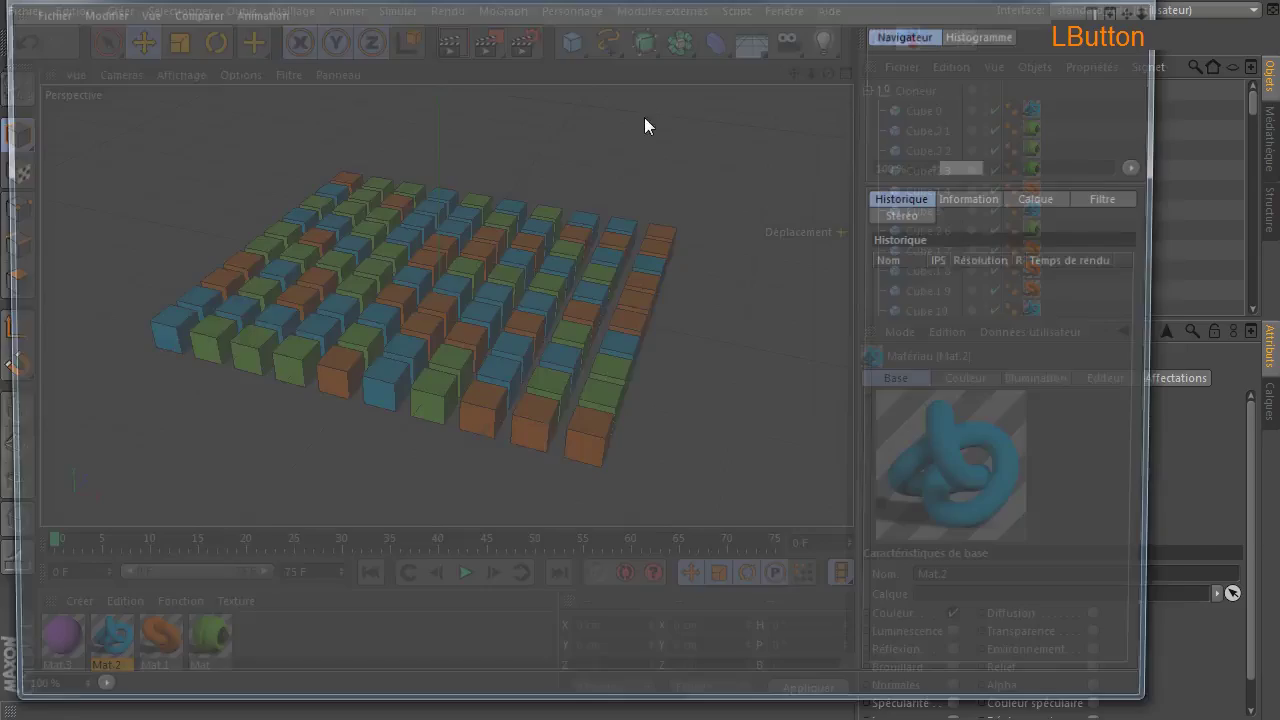
{"action": "scroll", "coordinate": [485, 440], "scroll_direction": "down", "scroll_amount": 3}
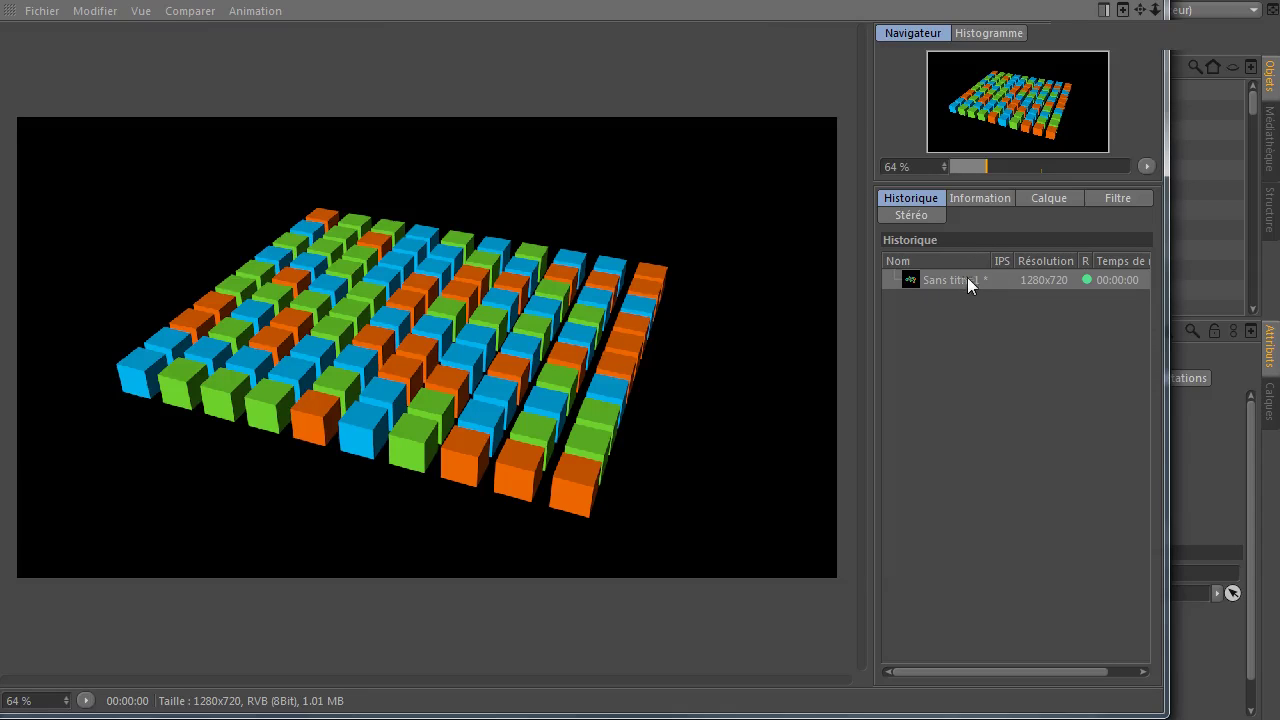
{"action": "left_click", "coordinate": [1134, 6]}
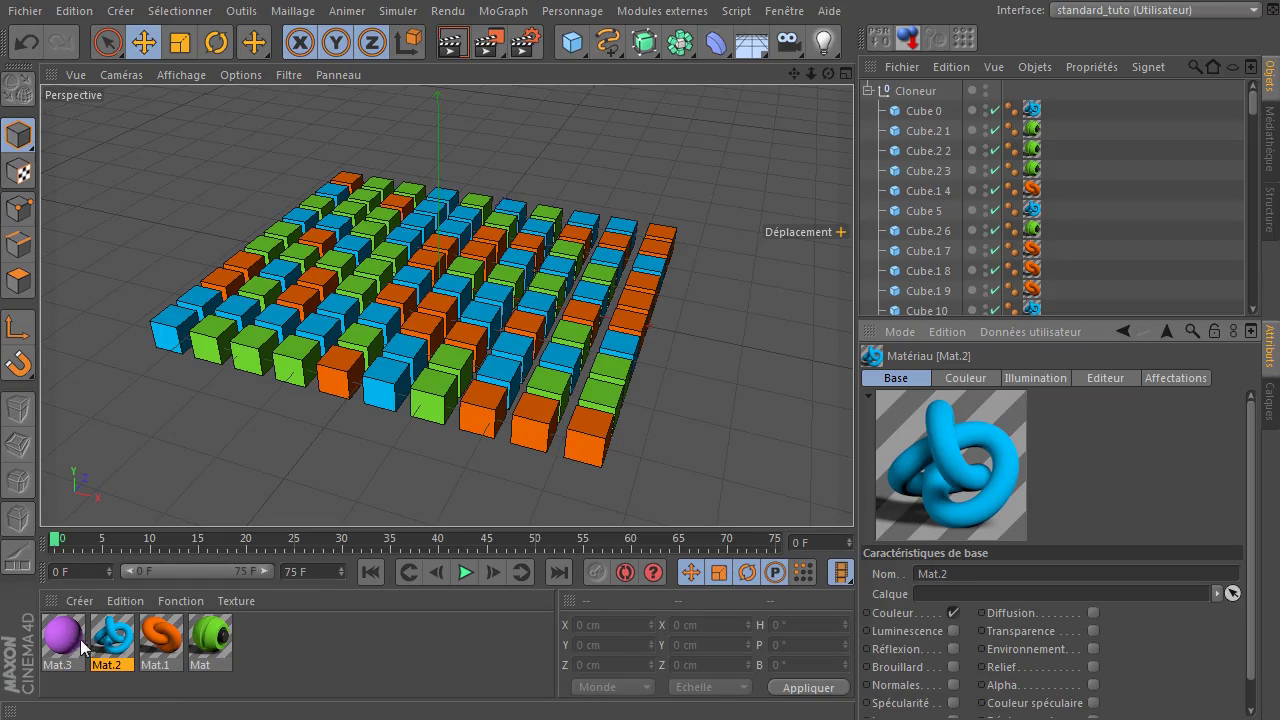
Select the texture tags of all cubes using the green Mat material and replace their material with Mat.3.
{"action": "left_click", "coordinate": [211, 639]}
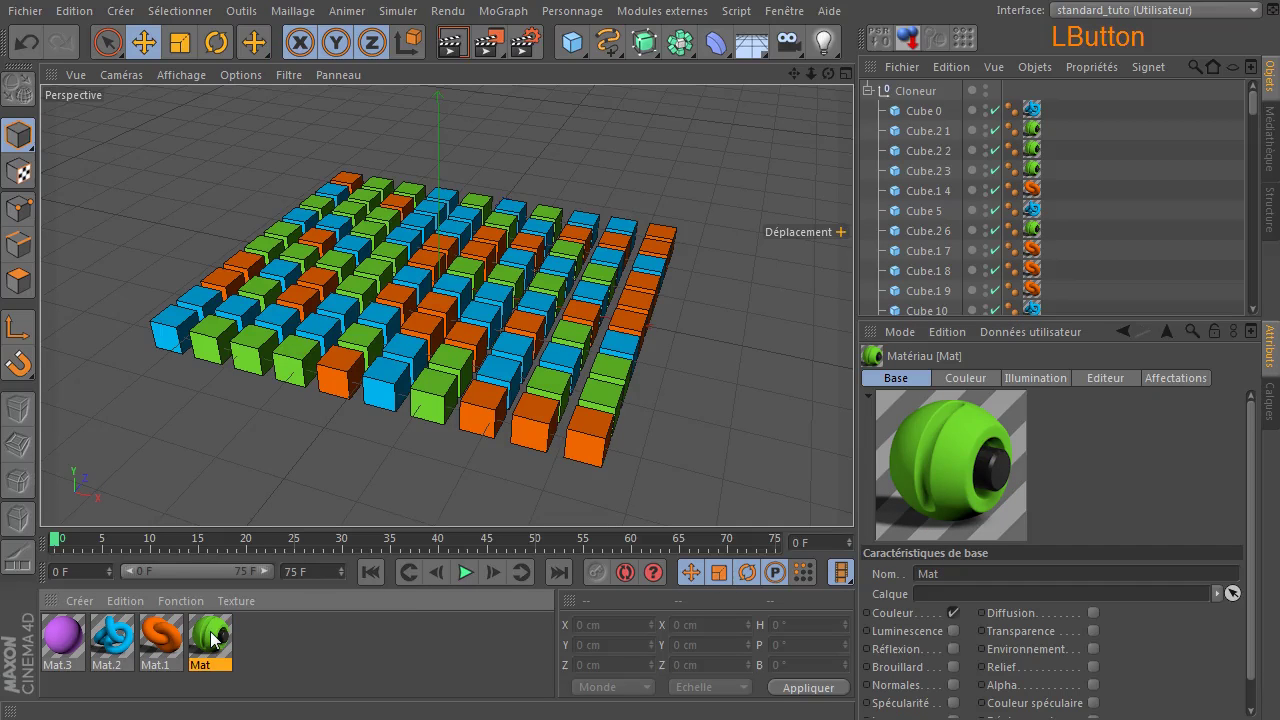
{"action": "right_click", "coordinate": [211, 639]}
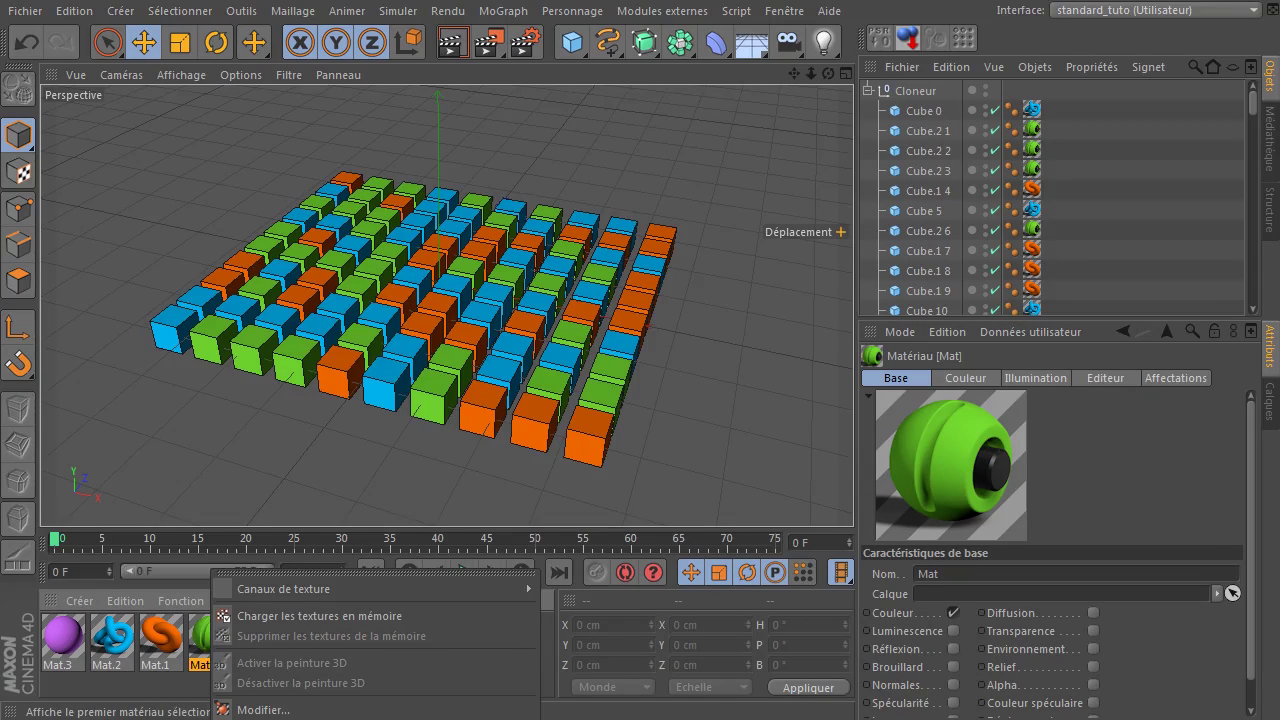
{"action": "left_click", "coordinate": [290, 718]}
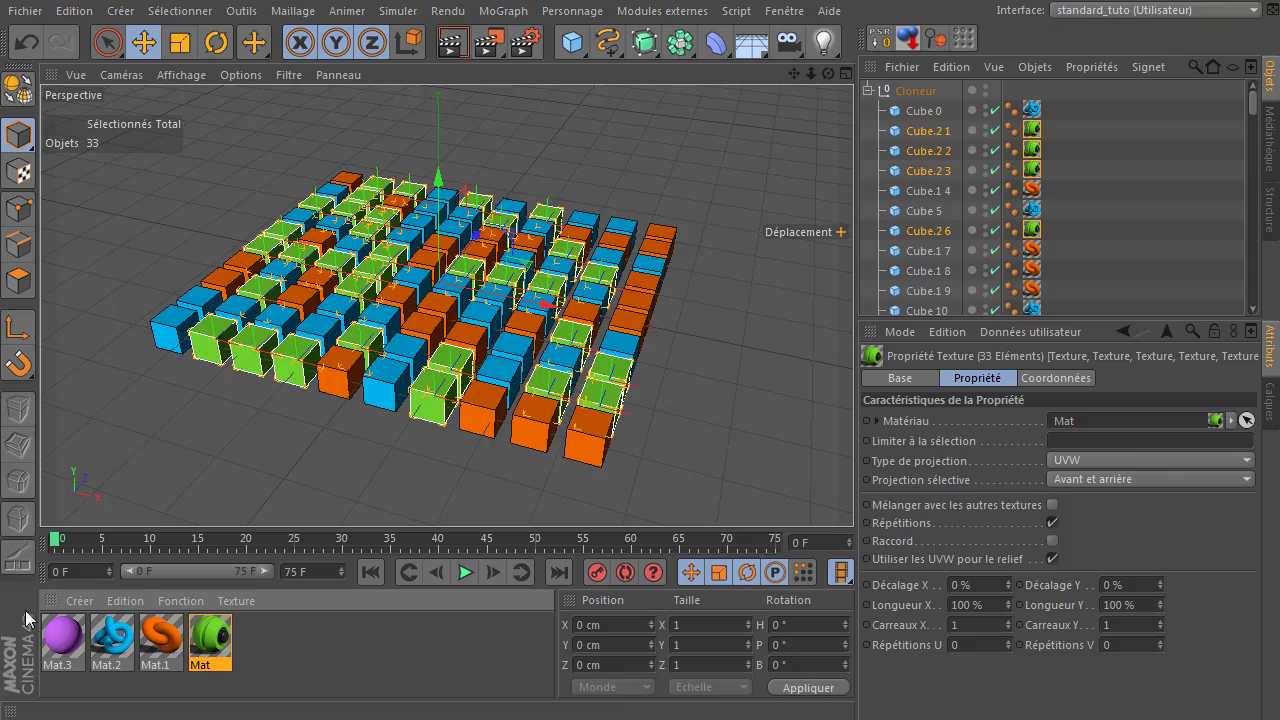
{"action": "left_click_drag", "start_coordinate": [60, 642], "coordinate": [1124, 431]}
Change the Mat.3 colour to golden yellow with R 255, V 199, B 0.
{"action": "double_click", "coordinate": [62, 648]}
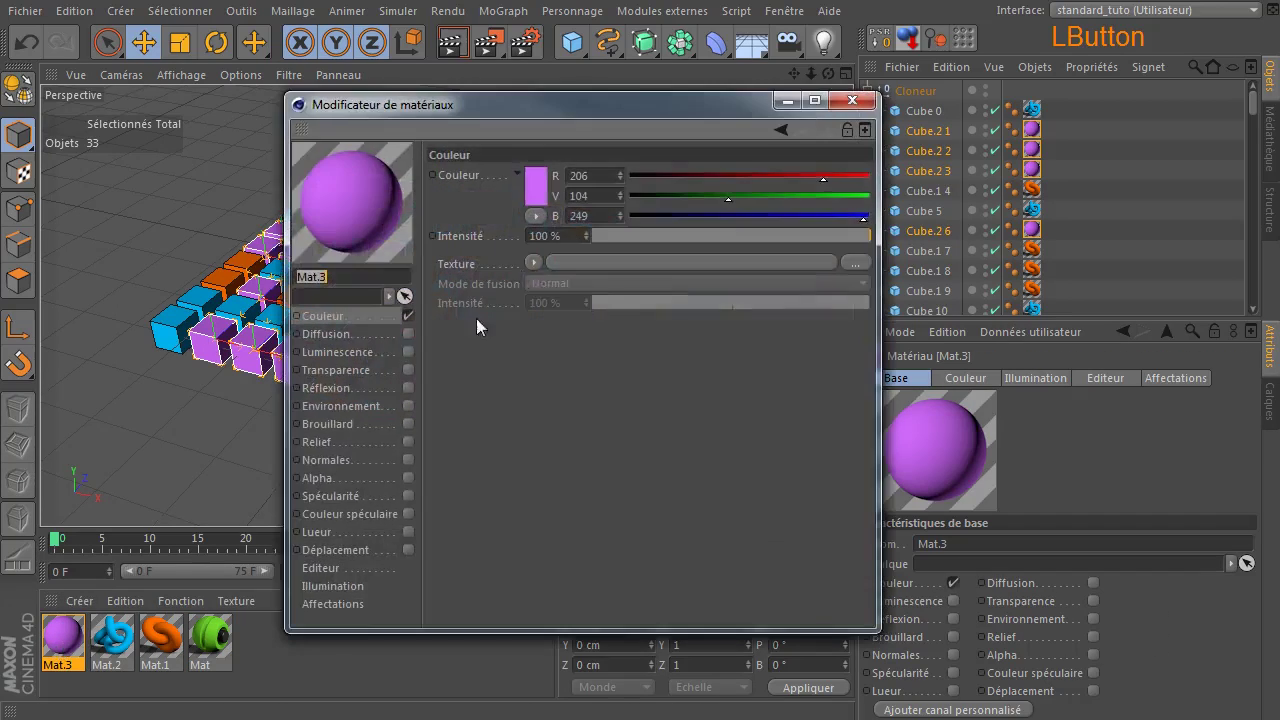
{"action": "left_click", "coordinate": [536, 194]}
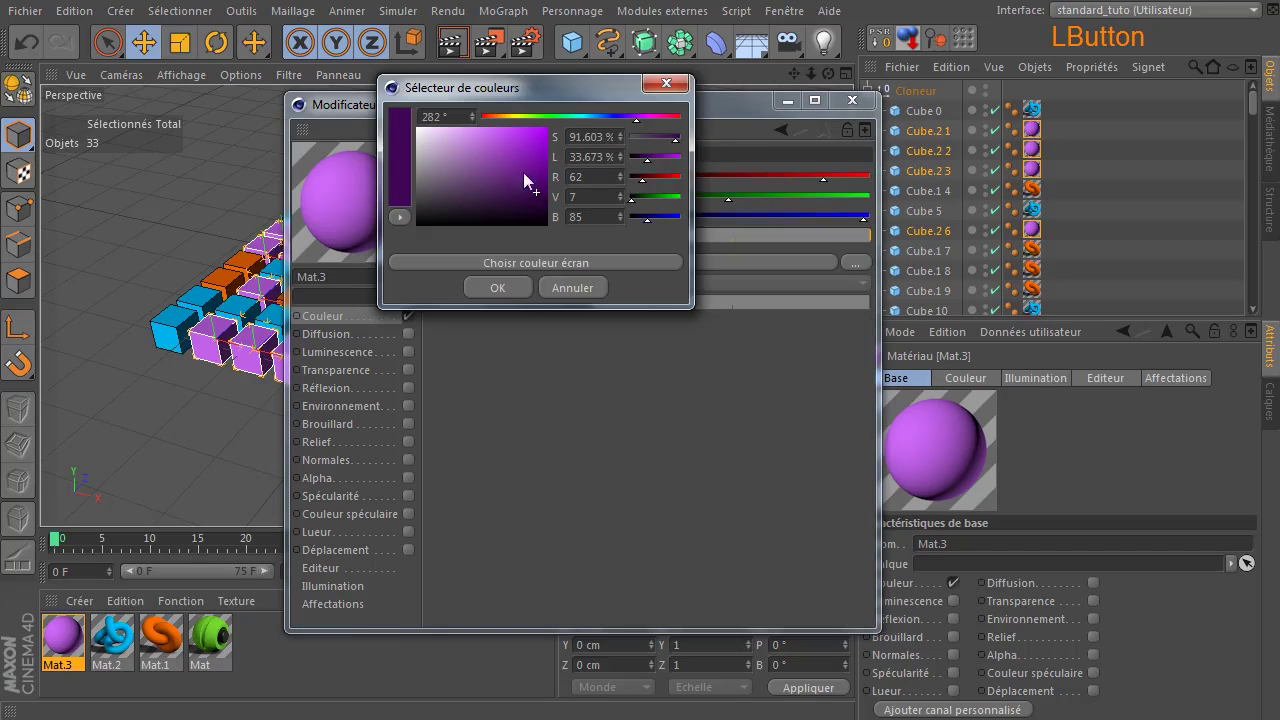
{"action": "left_click", "coordinate": [505, 117]}
{"action": "left_click", "coordinate": [525, 137]}
{"action": "left_click_drag", "start_coordinate": [524, 137], "coordinate": [550, 127]}
{"action": "left_click", "coordinate": [487, 292]}
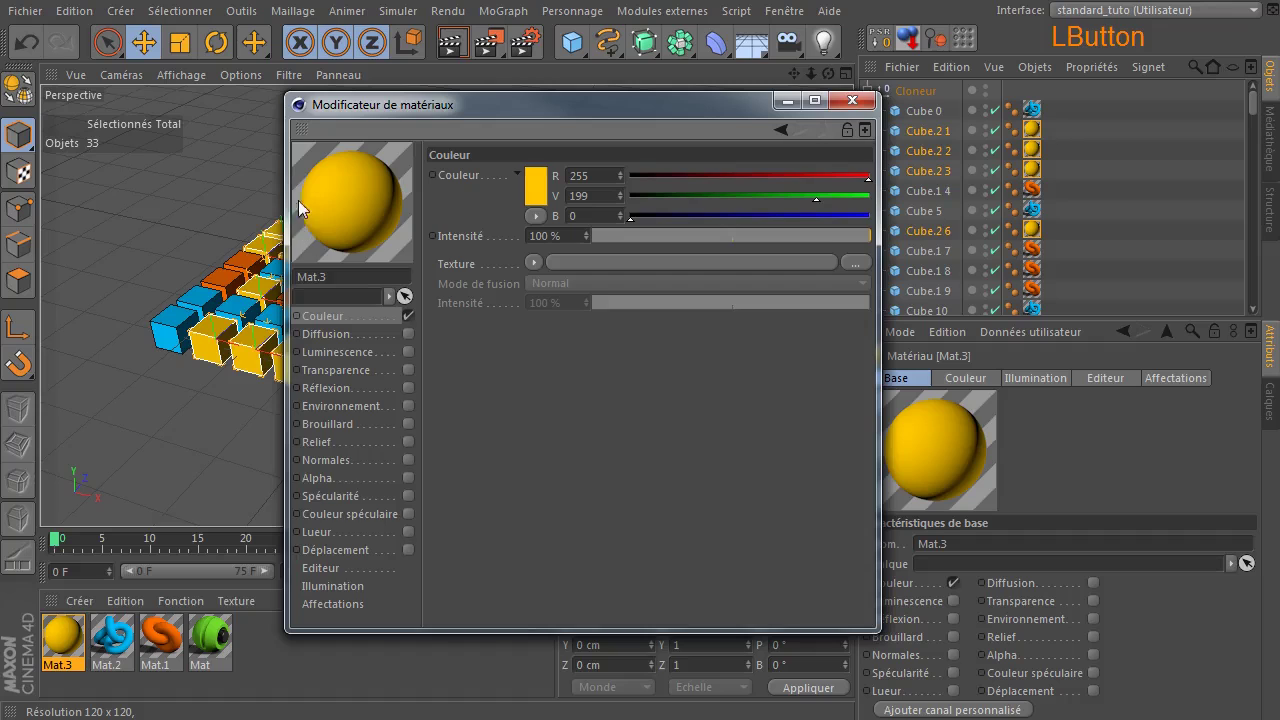
Set the preview shape of Mat.3 to the Object model, matching the green Mat's preview, and close the material editor.
{"action": "right_click", "coordinate": [317, 195]}
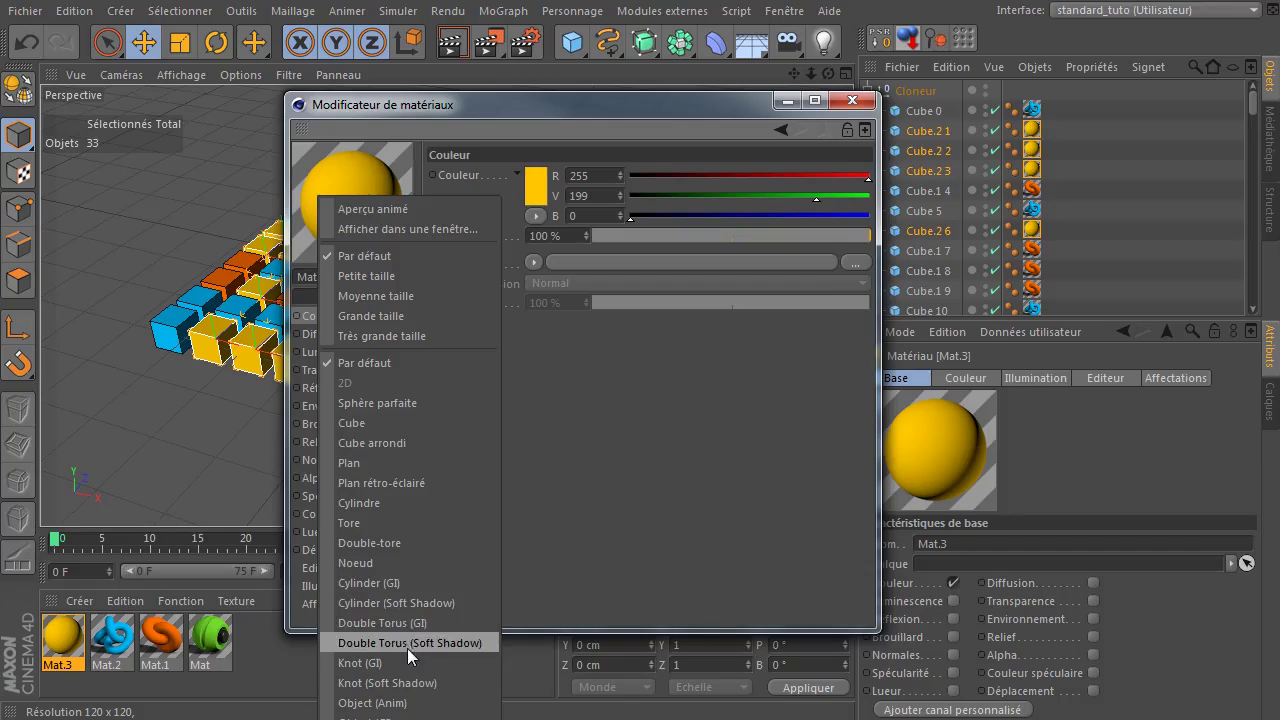
{"action": "left_click", "coordinate": [398, 719]}
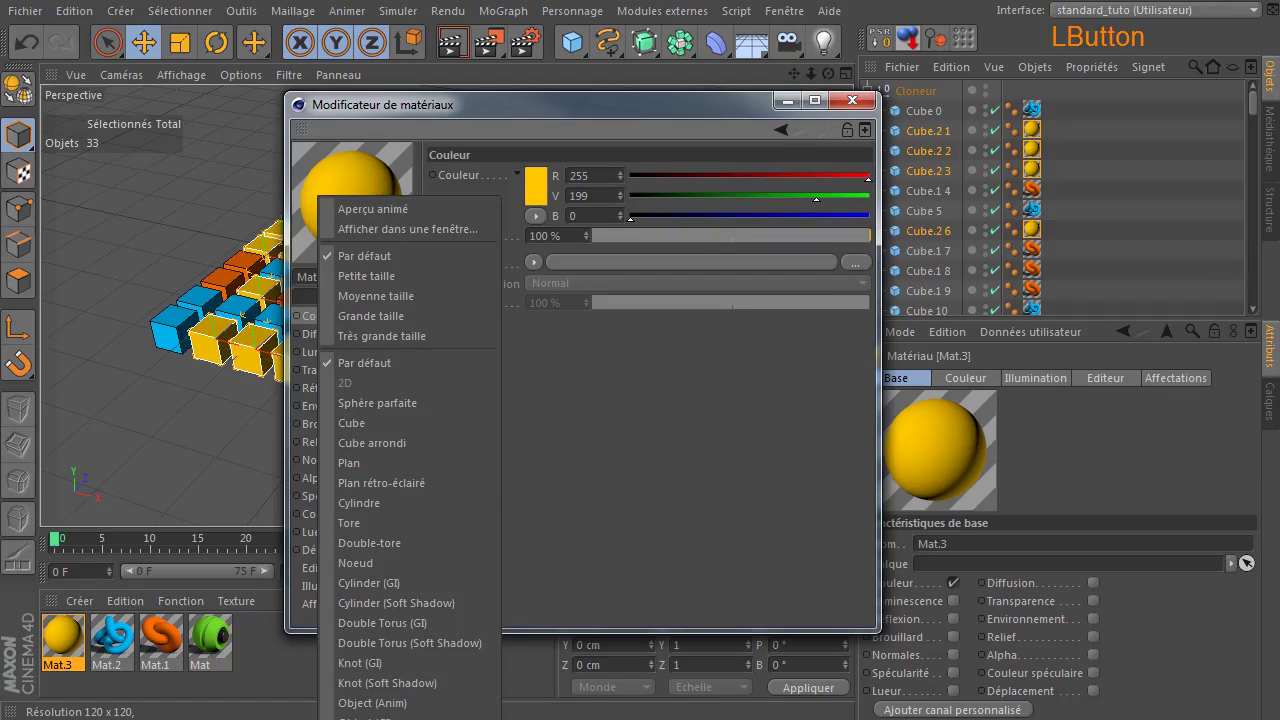
{"action": "left_click", "coordinate": [849, 101]}
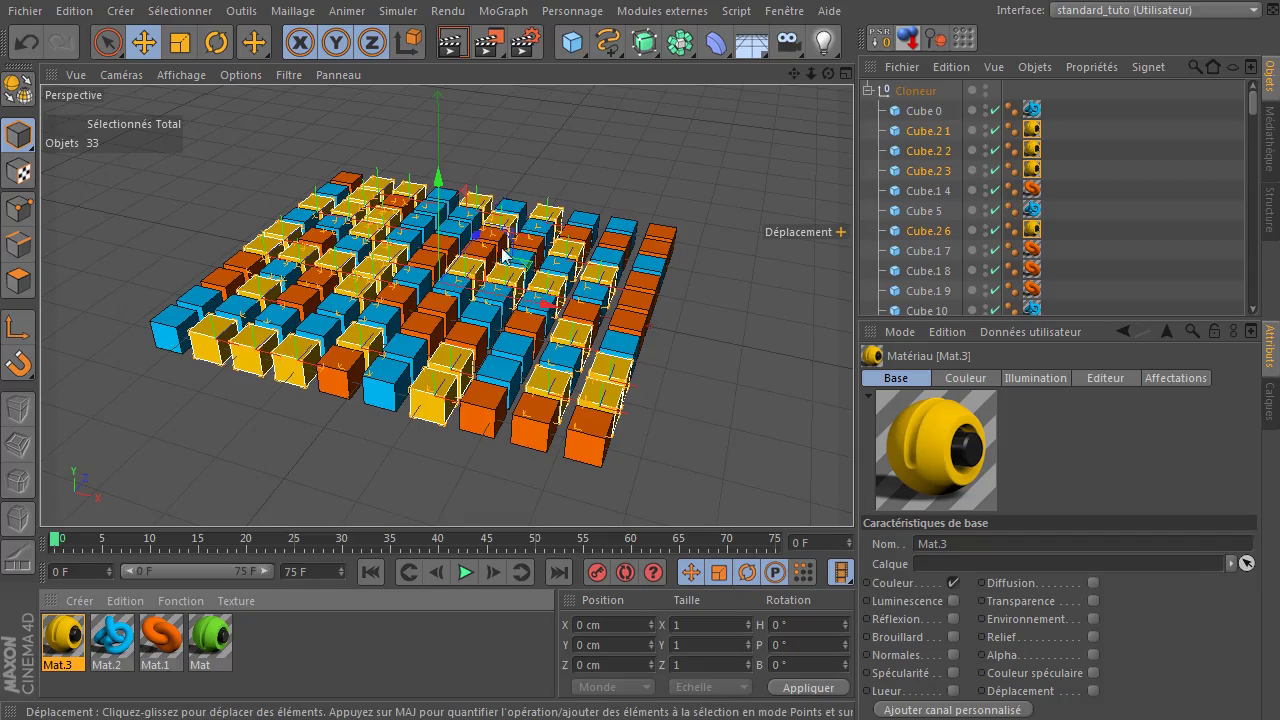
Render the recoloured cube grid to the picture viewer and move the viewer window down to reveal its title bar.
{"action": "left_click", "coordinate": [487, 47]}
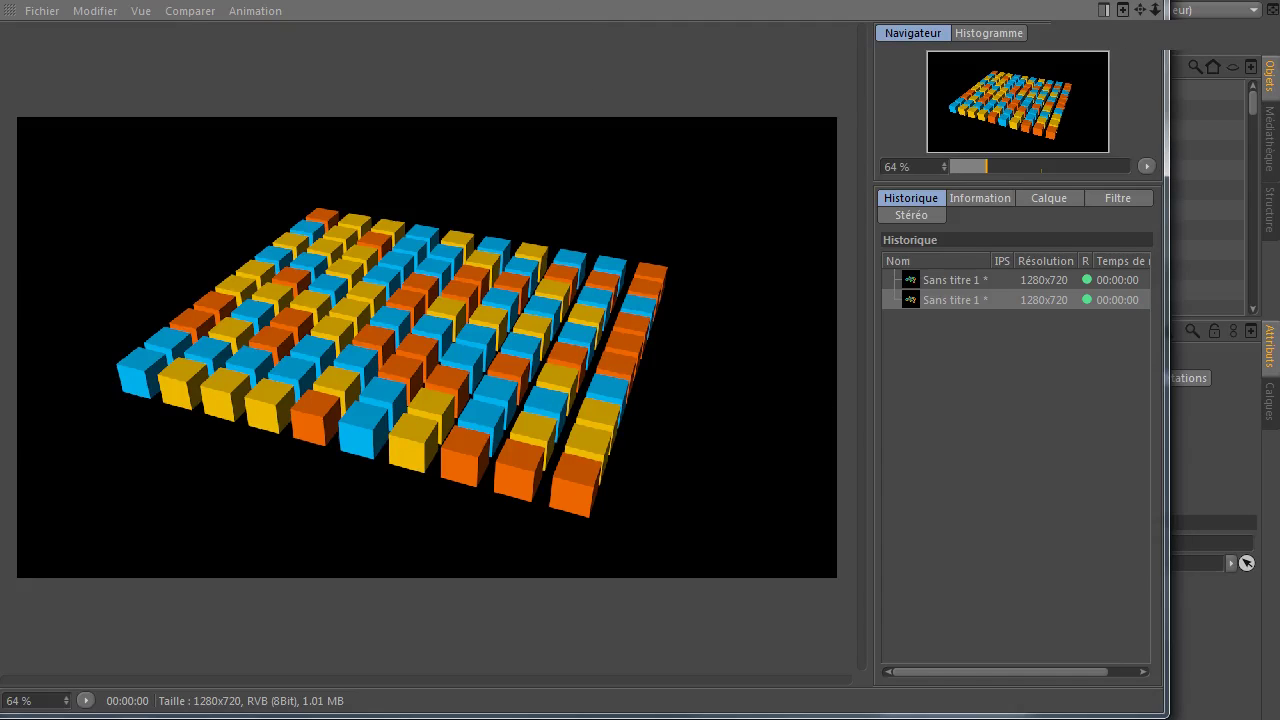
{"action": "left_click_drag", "start_coordinate": [569, 3], "coordinate": [580, 48]}
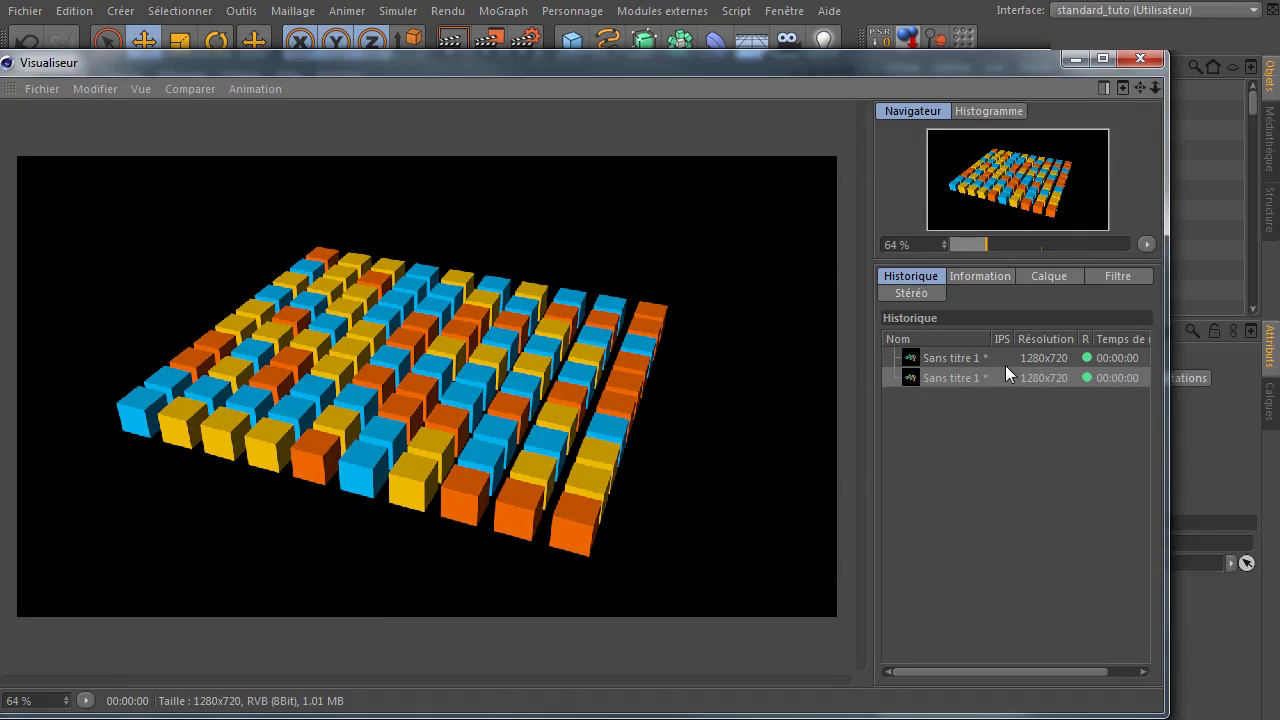
Compare the green and yellow versions of the grid by switching between the two renders in the viewer's history.
{"action": "left_click", "coordinate": [958, 365]}
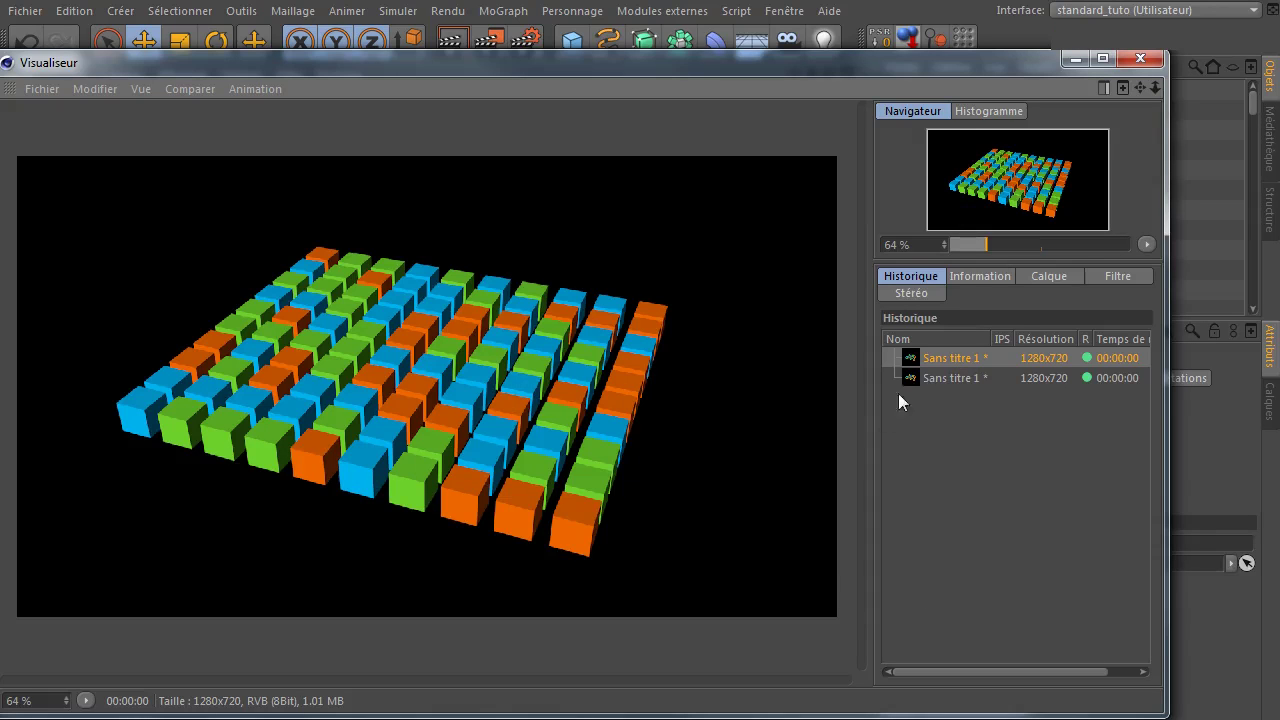
{"action": "left_click", "coordinate": [928, 377]}
{"action": "left_click", "coordinate": [942, 362]}
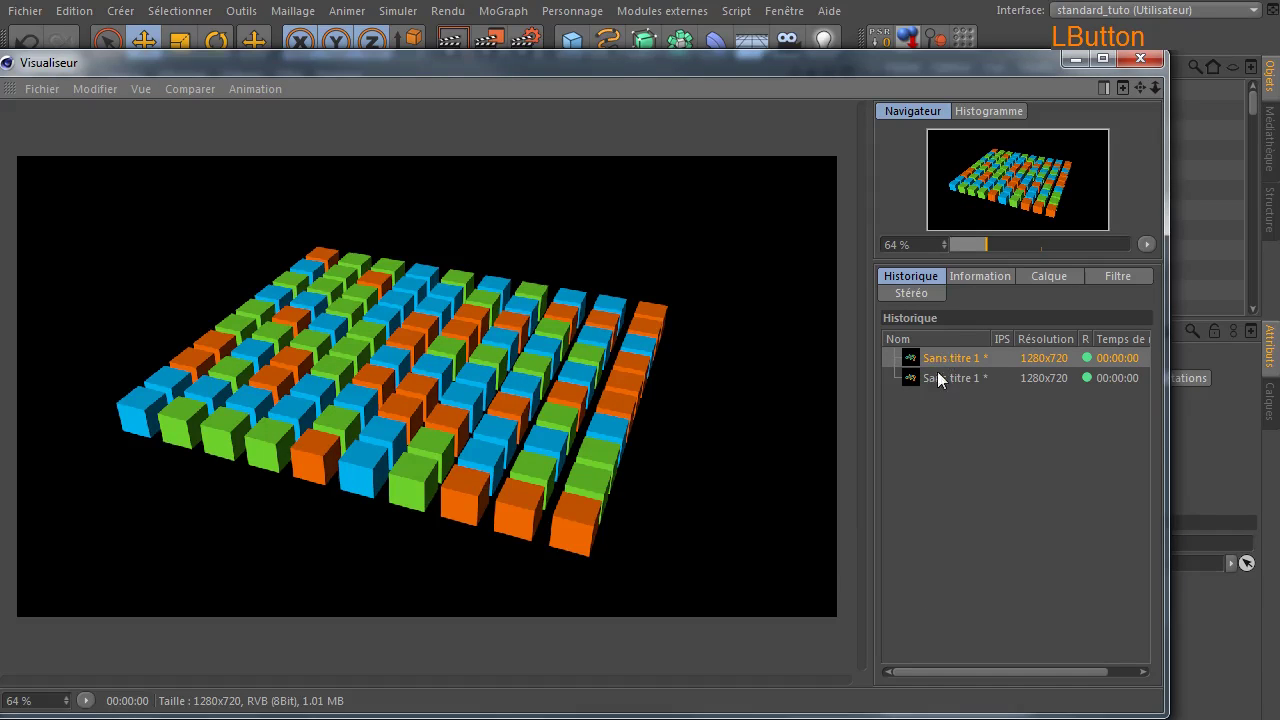
{"action": "left_click", "coordinate": [933, 379]}
{"action": "left_click", "coordinate": [937, 362]}
{"action": "left_click", "coordinate": [936, 380]}
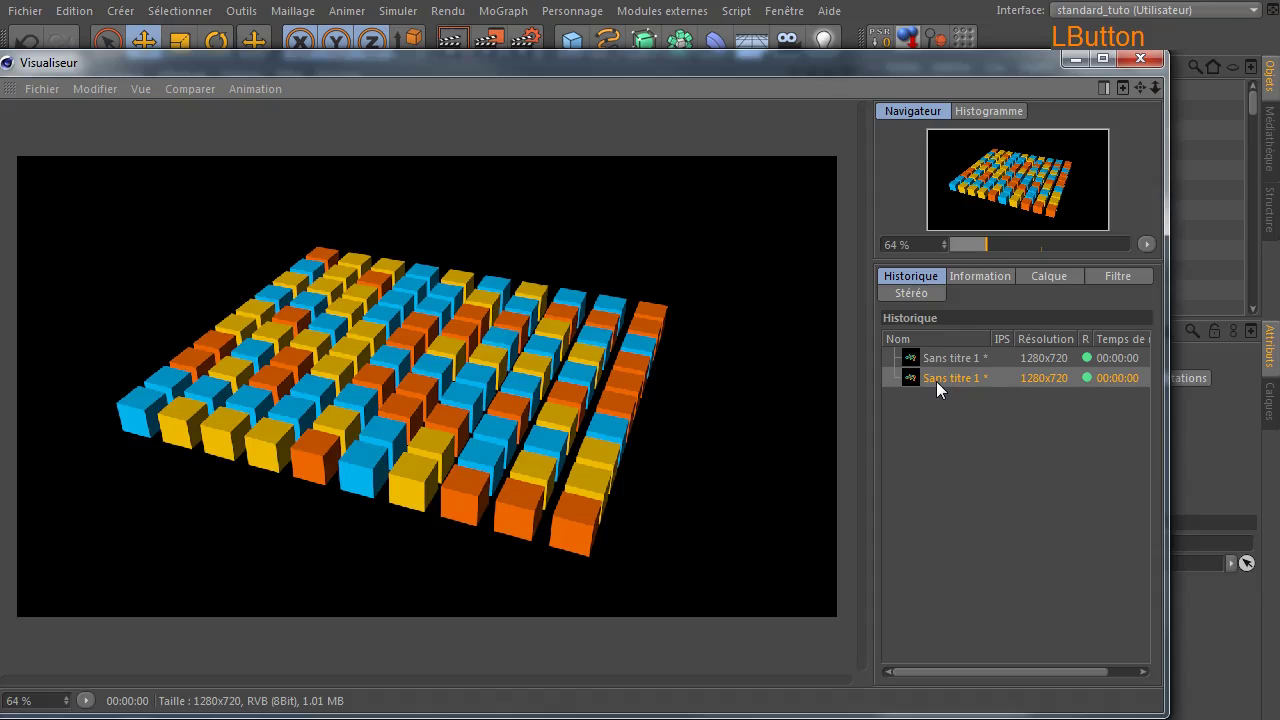
Show the green render from the history and shift the picture viewer window slightly to uncover the main toolbar.
{"action": "left_click", "coordinate": [936, 359]}
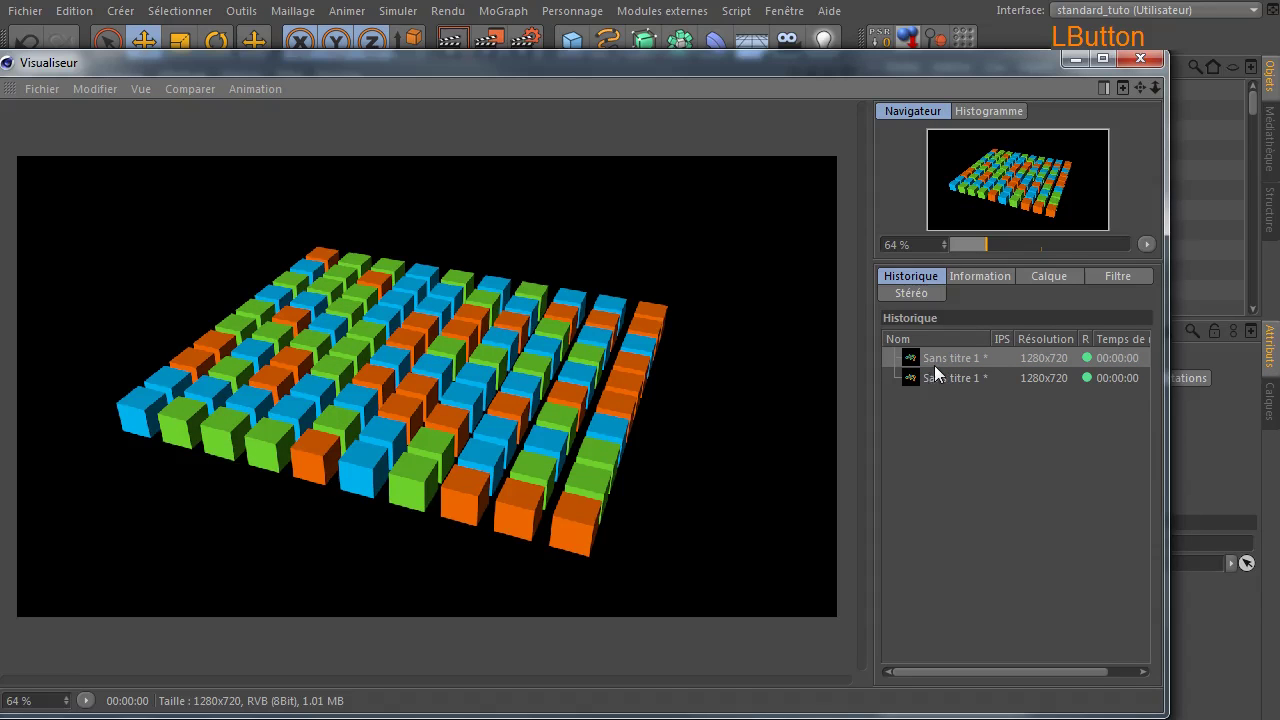
{"action": "left_click", "coordinate": [190, 89]}
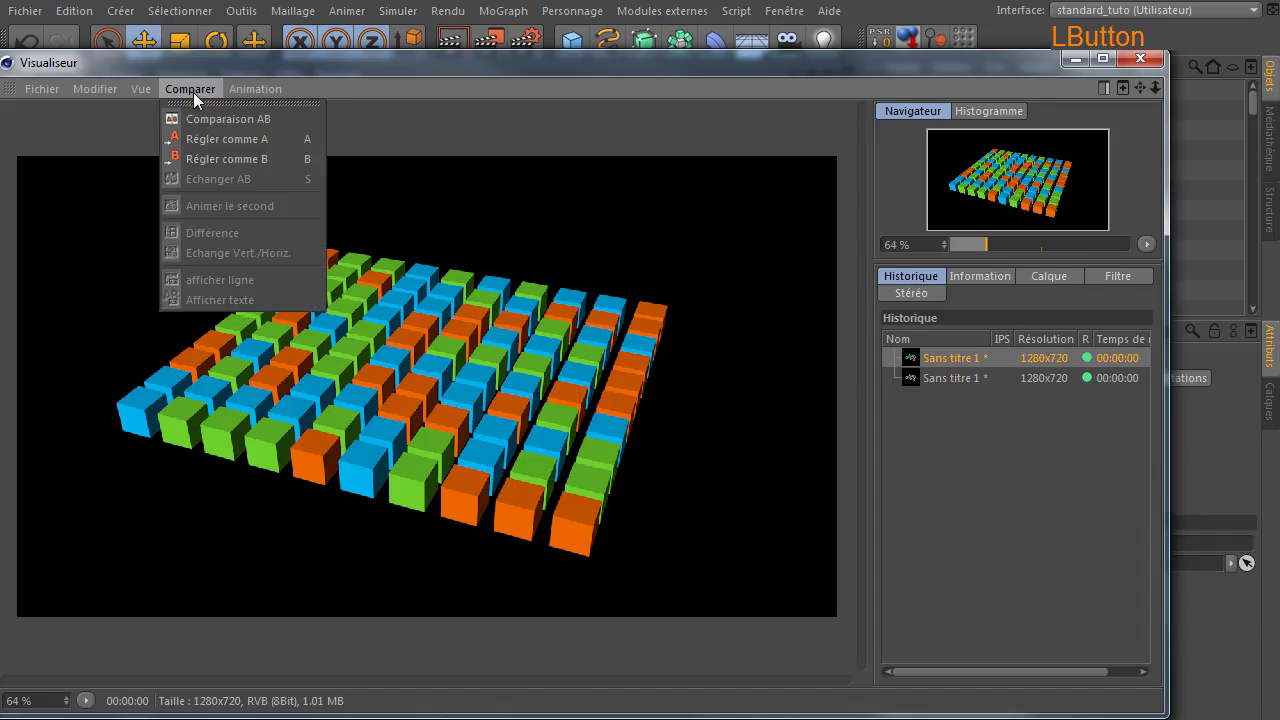
{"action": "left_click", "coordinate": [255, 63]}
{"action": "left_click_drag", "start_coordinate": [293, 62], "coordinate": [332, 68]}
{"action": "left_click", "coordinate": [237, 96]}
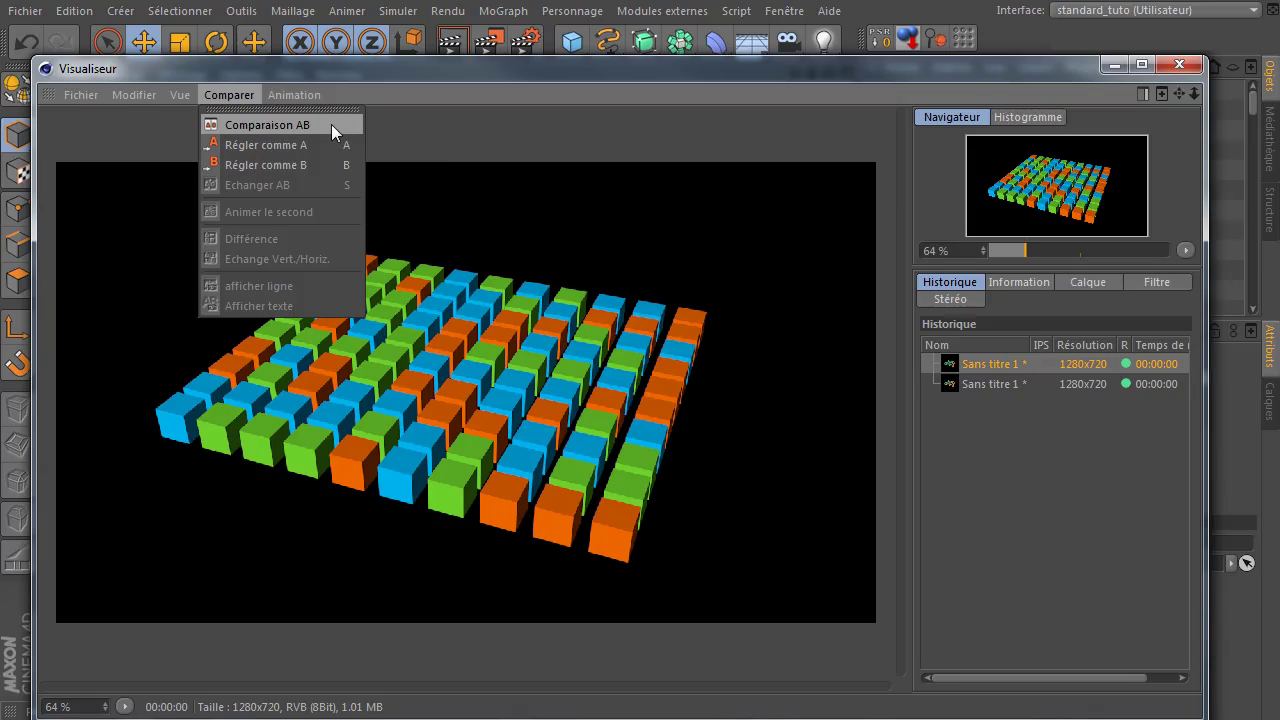
{"action": "left_click", "coordinate": [404, 129]}
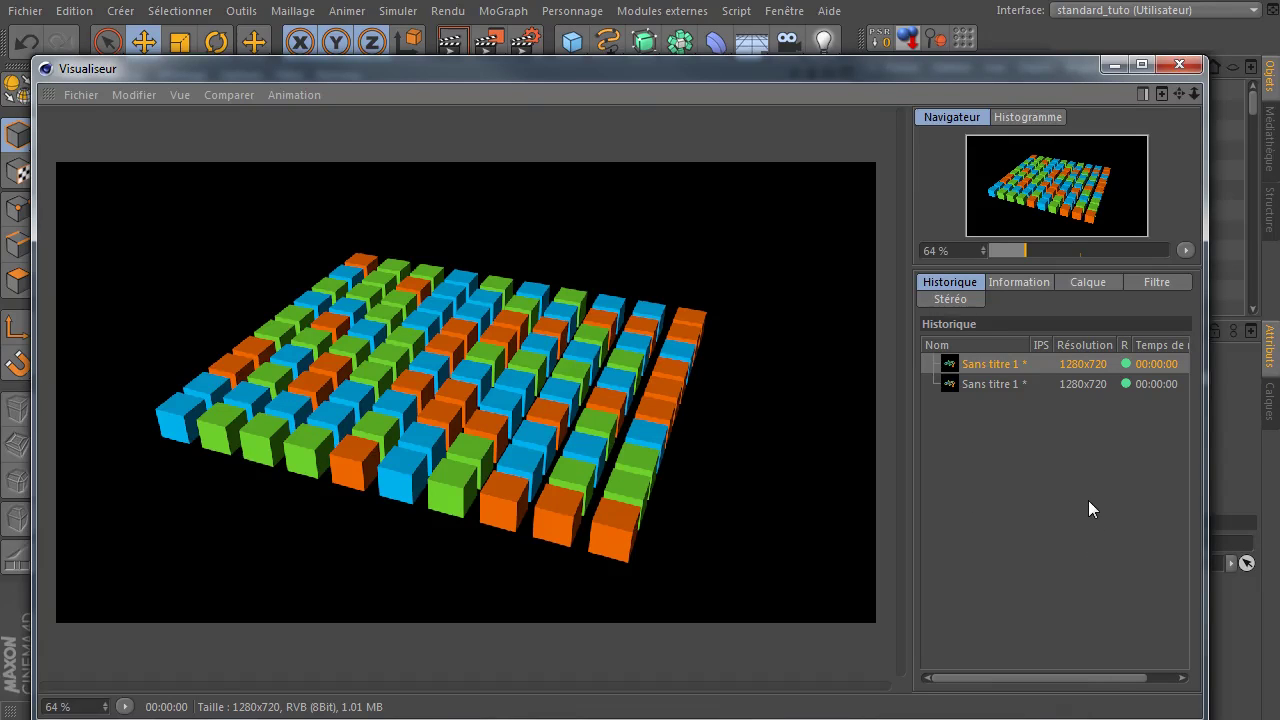
Set the green render as A and the yellow render as B for an AB comparison.
{"action": "left_click", "coordinate": [969, 362]}
{"action": "right_click", "coordinate": [969, 363]}
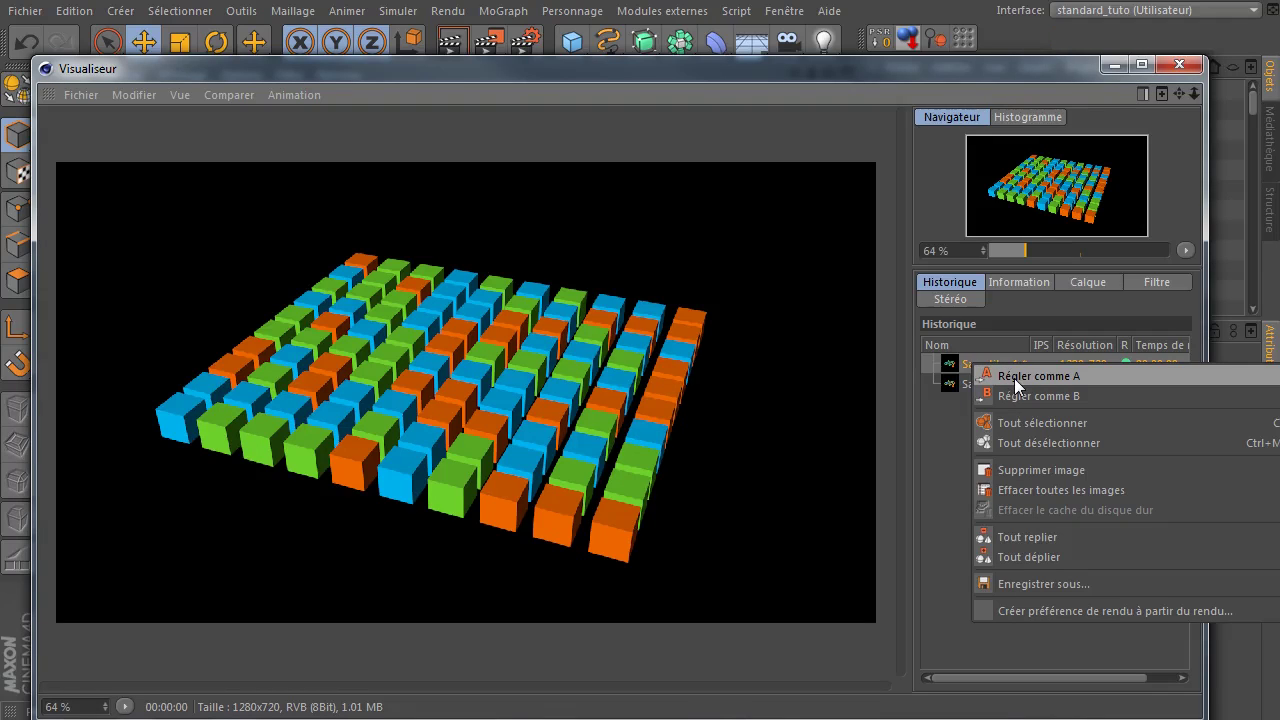
{"action": "left_click", "coordinate": [1062, 376]}
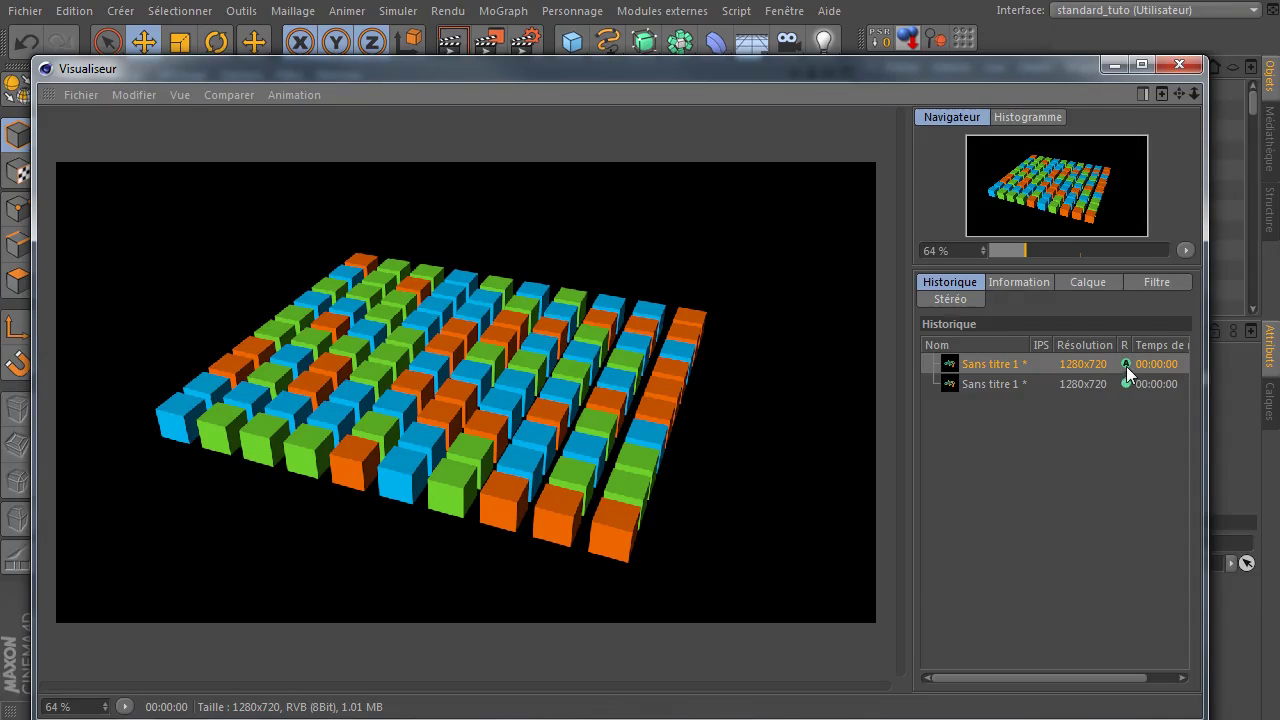
{"action": "left_click", "coordinate": [976, 386]}
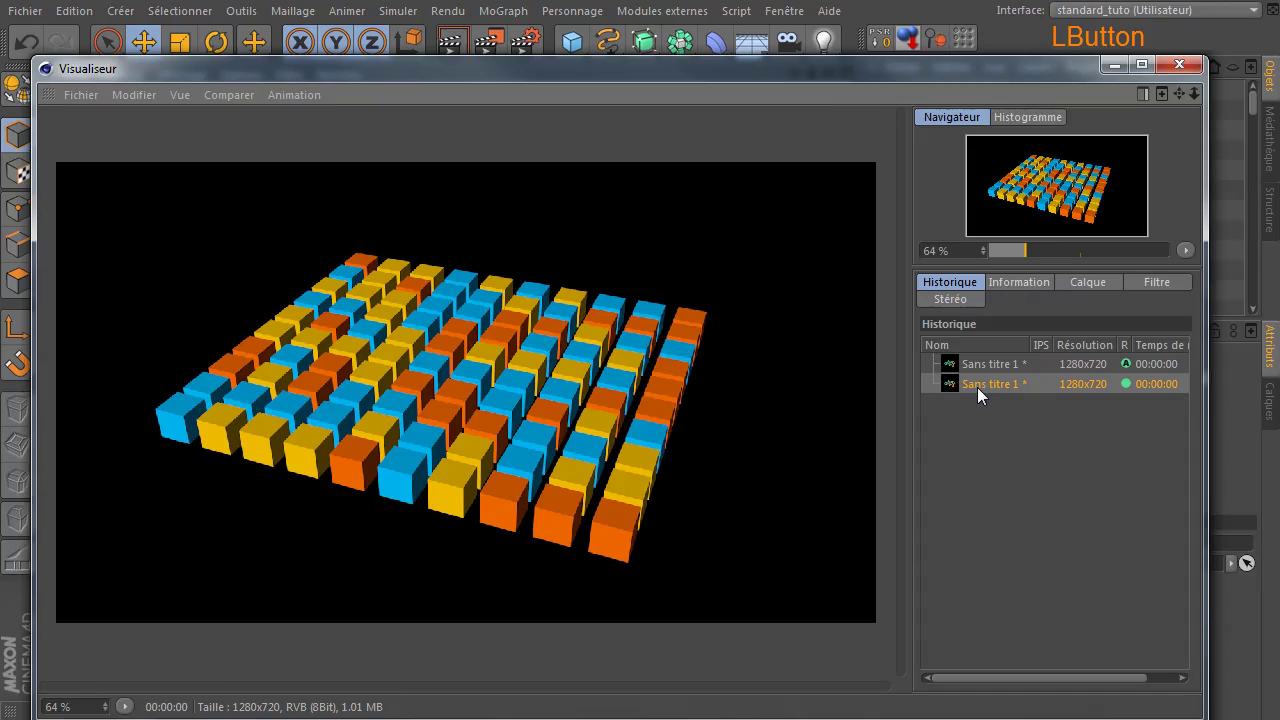
{"action": "right_click", "coordinate": [977, 395]}
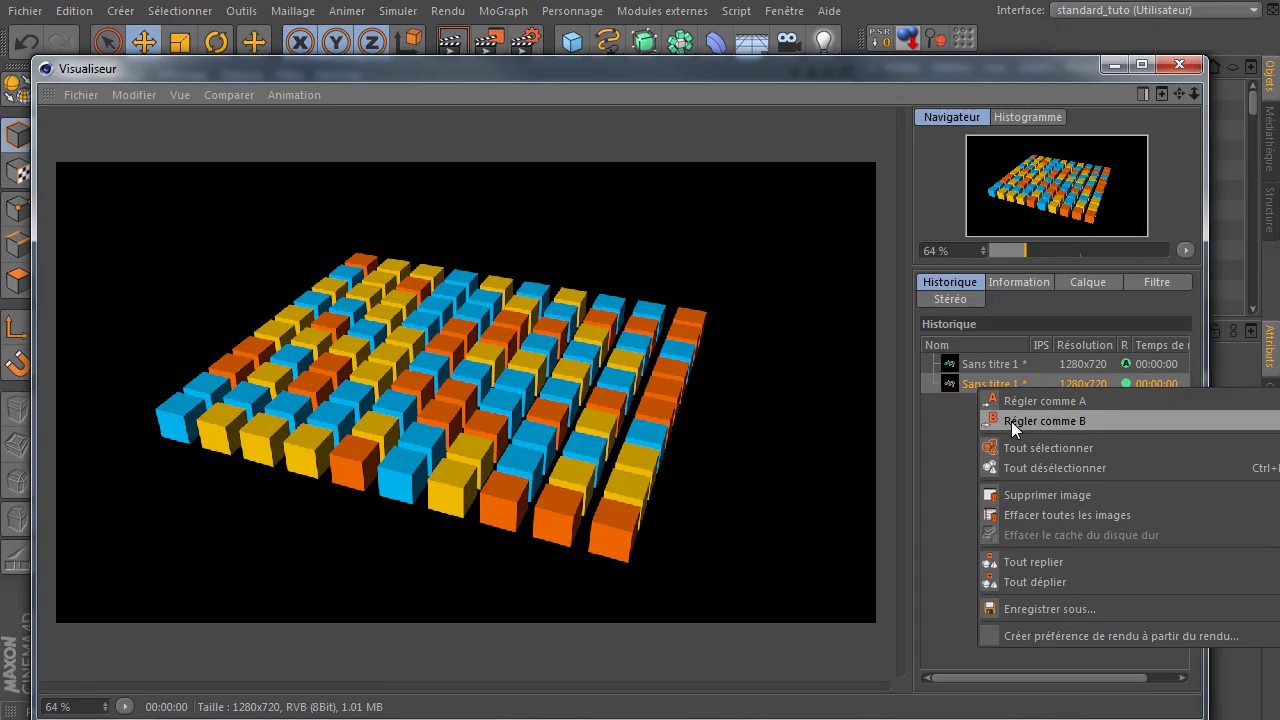
{"action": "left_click", "coordinate": [1011, 421]}
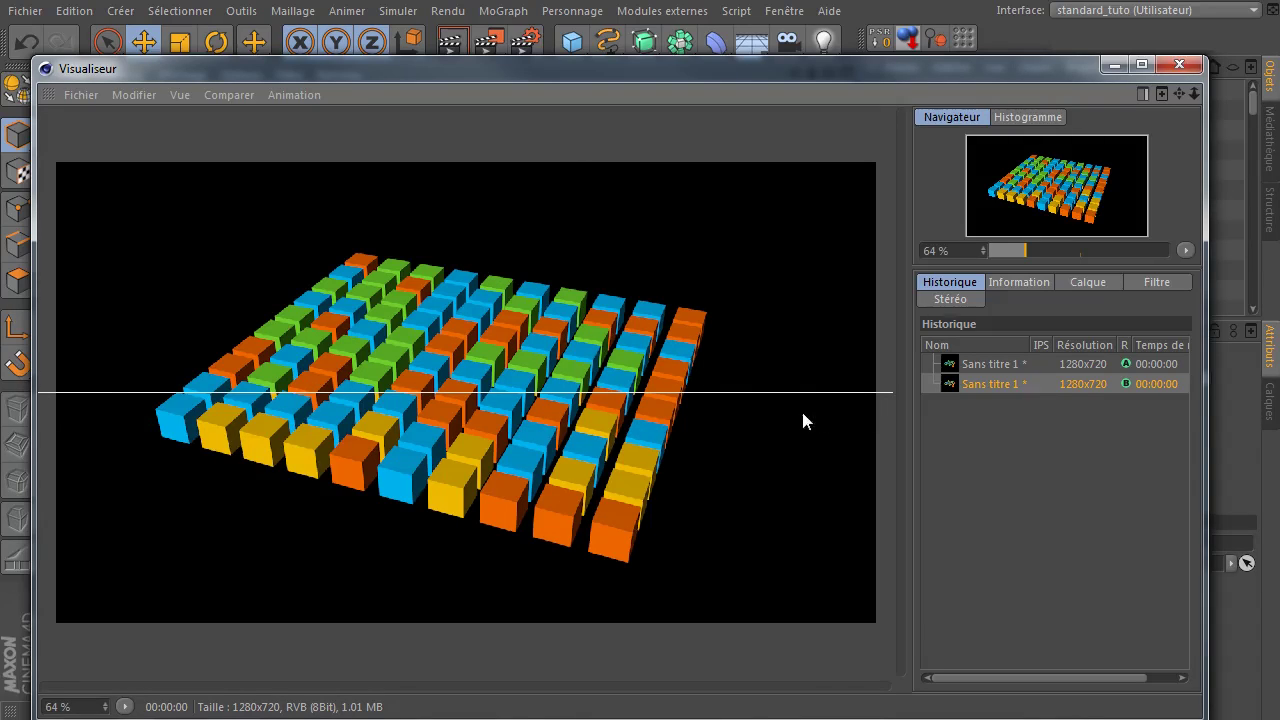
Sweep the horizontal comparison line up and down over the cube grid to compare the green and yellow renders.
{"action": "left_click_drag", "start_coordinate": [791, 392], "coordinate": [697, 374]}
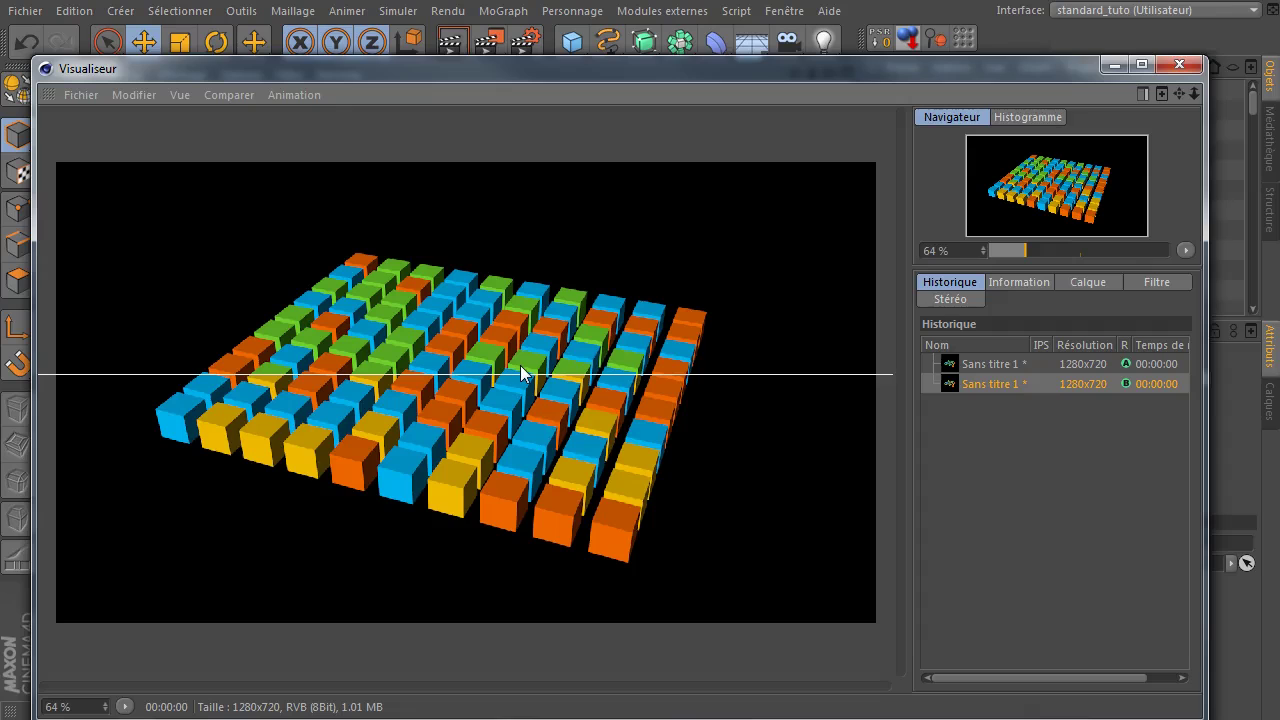
{"action": "left_click_drag", "start_coordinate": [531, 374], "coordinate": [525, 302]}
{"action": "left_click_drag", "start_coordinate": [527, 338], "coordinate": [522, 397]}
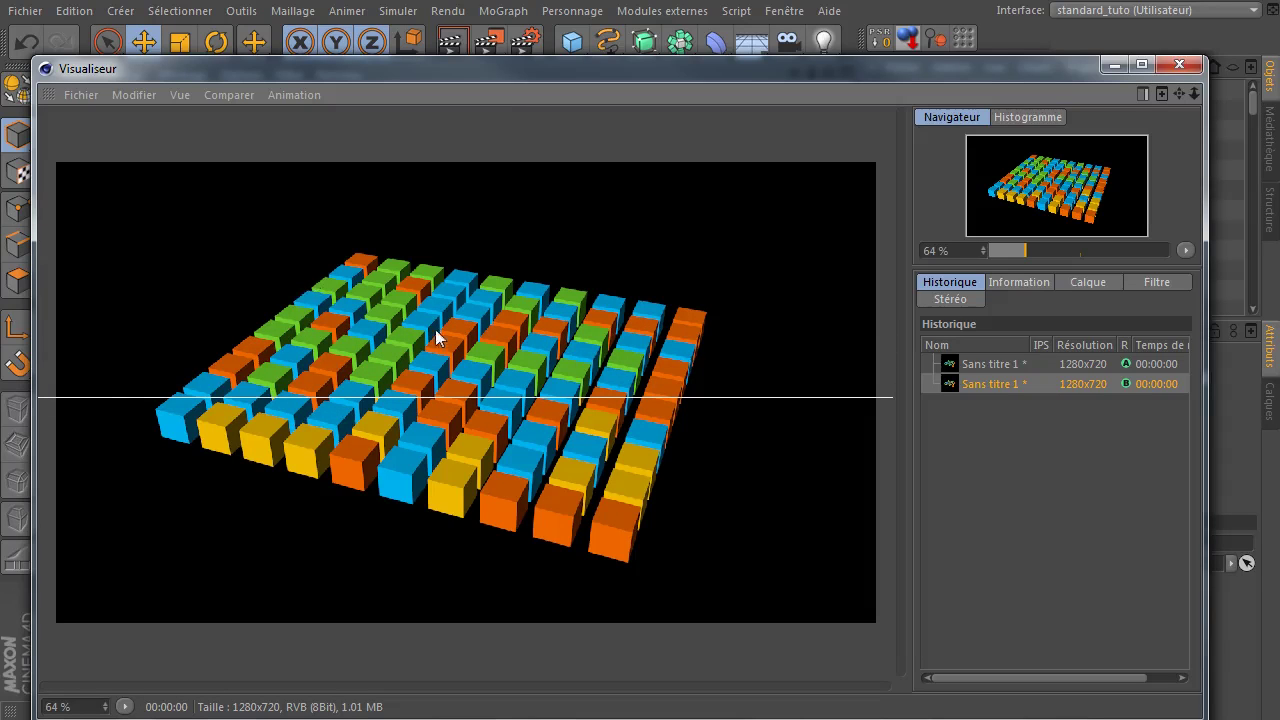
{"action": "left_click", "coordinate": [780, 397]}
{"action": "left_click_drag", "start_coordinate": [780, 397], "coordinate": [686, 373]}
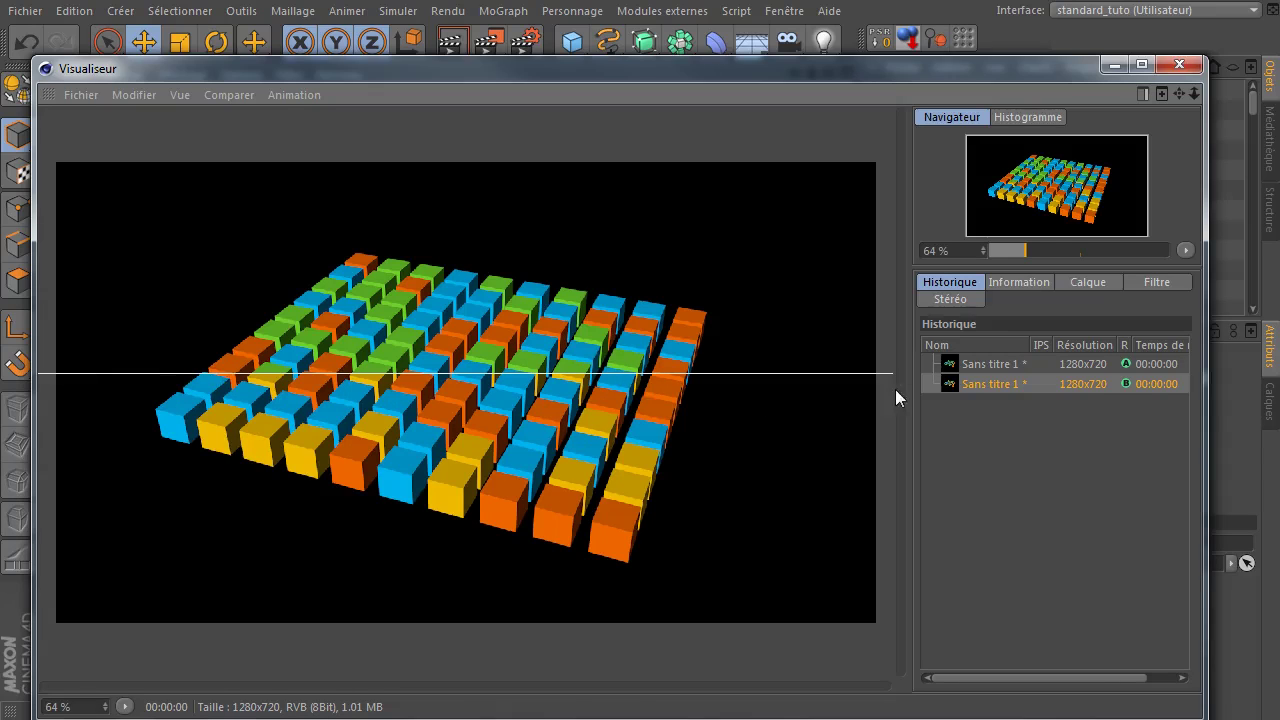
Switch the AB comparison to a vertical dividing line and shift it slightly across the cube grid.
{"action": "left_click", "coordinate": [228, 94]}
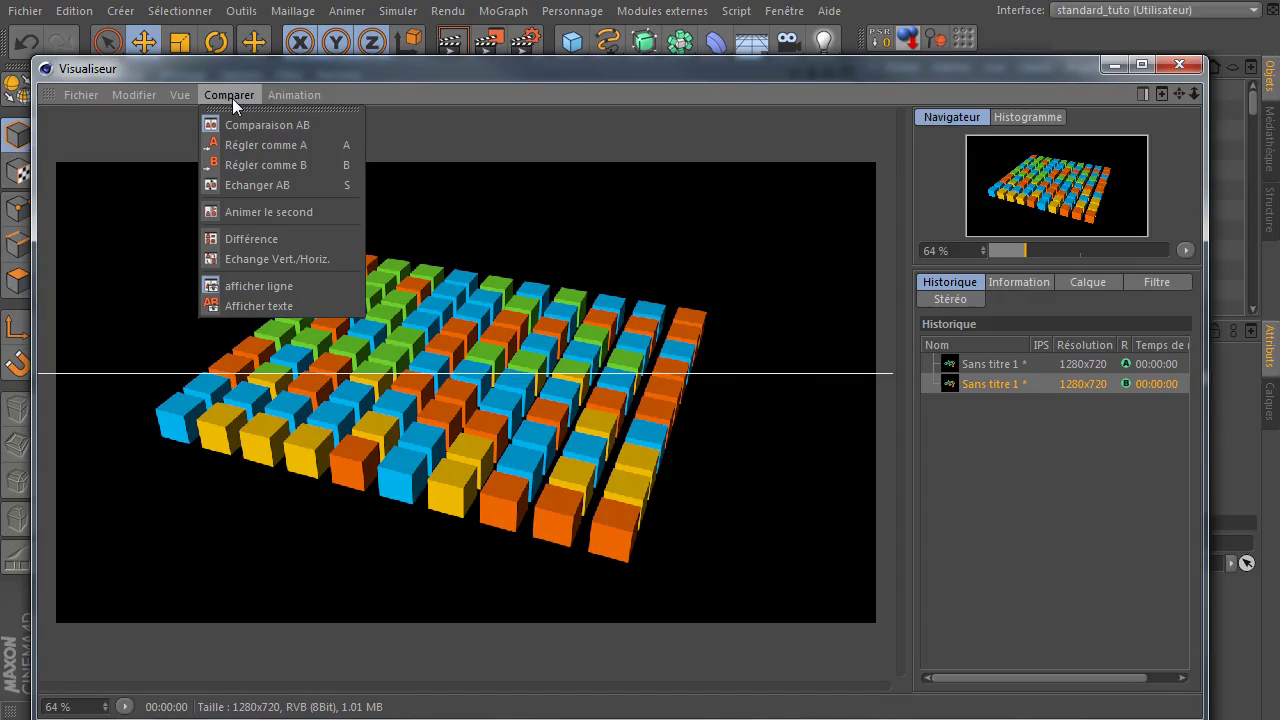
{"action": "left_click", "coordinate": [262, 258]}
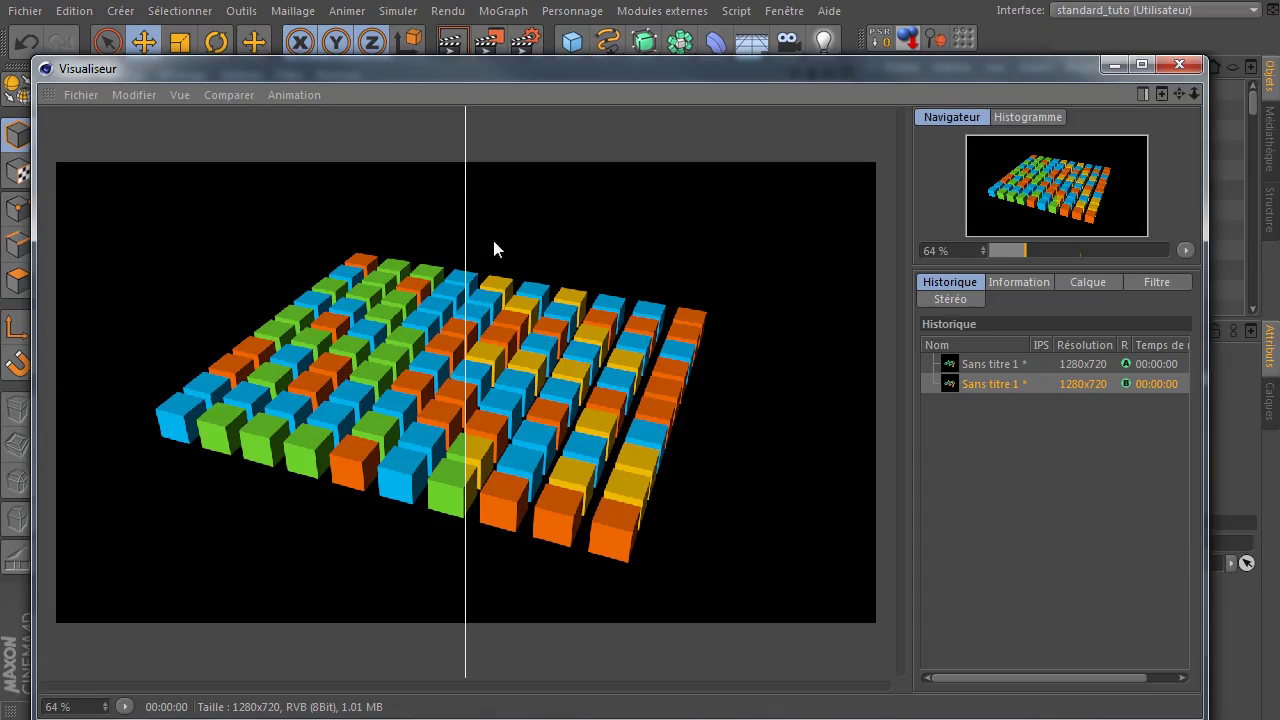
{"action": "mouse_move", "coordinate": [464, 226]}
{"action": "left_mouse_down"}
{"action": "mouse_move", "coordinate": [740, 221]}
{"action": "mouse_move", "coordinate": [140, 246]}
{"action": "mouse_move", "coordinate": [607, 262]}
{"action": "mouse_move", "coordinate": [469, 242]}
{"action": "left_mouse_up"}
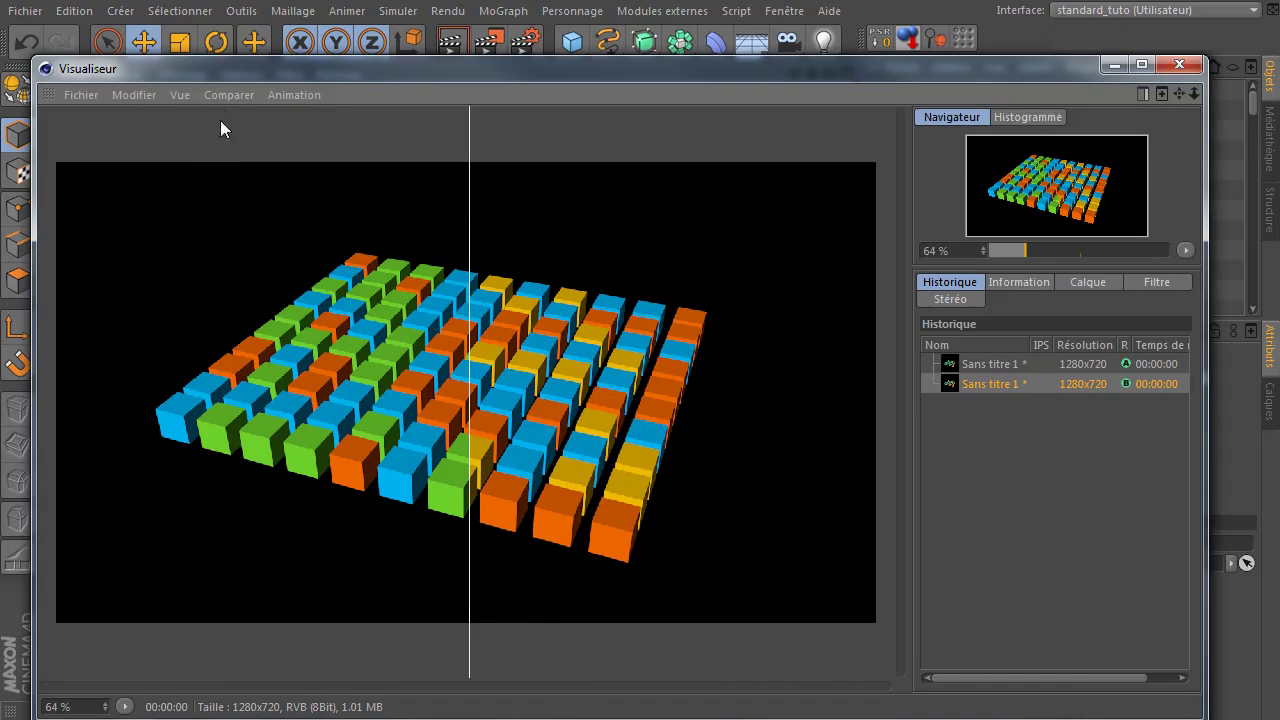
Hide the AB comparison line, shift the hidden divider slightly over the cubes, and show the line again.
{"action": "left_click", "coordinate": [229, 94]}
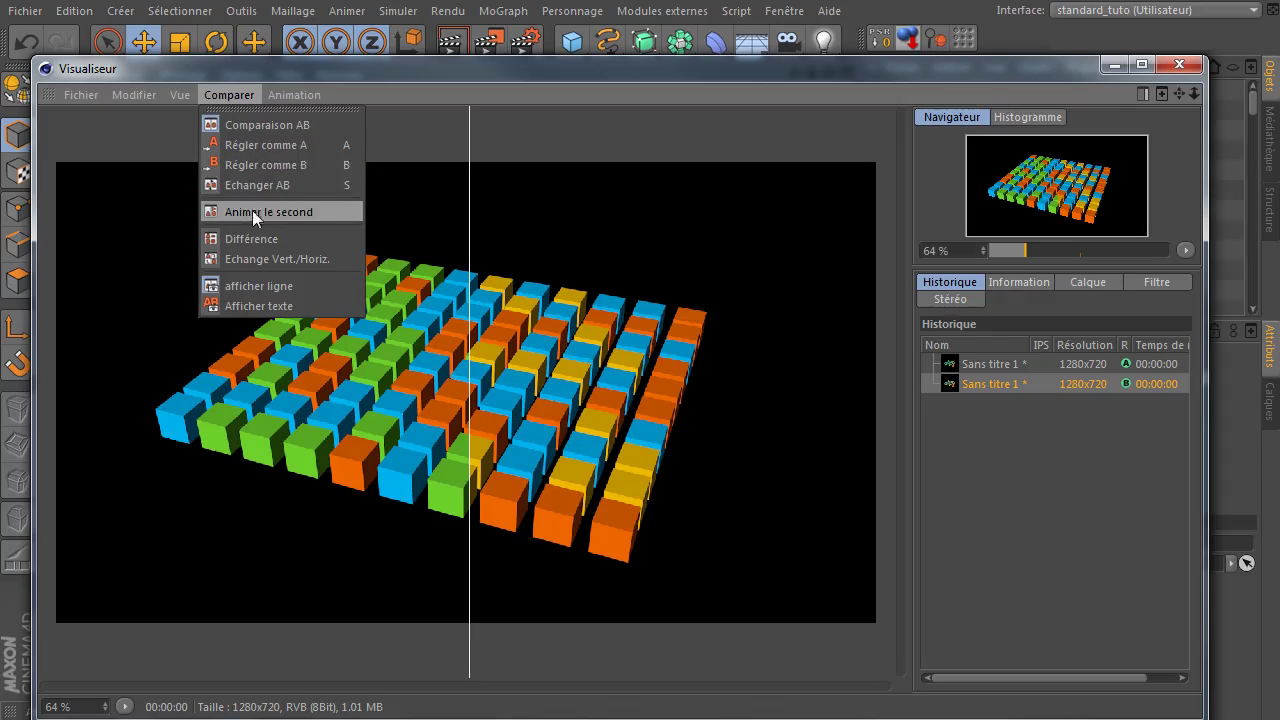
{"action": "left_click", "coordinate": [253, 287]}
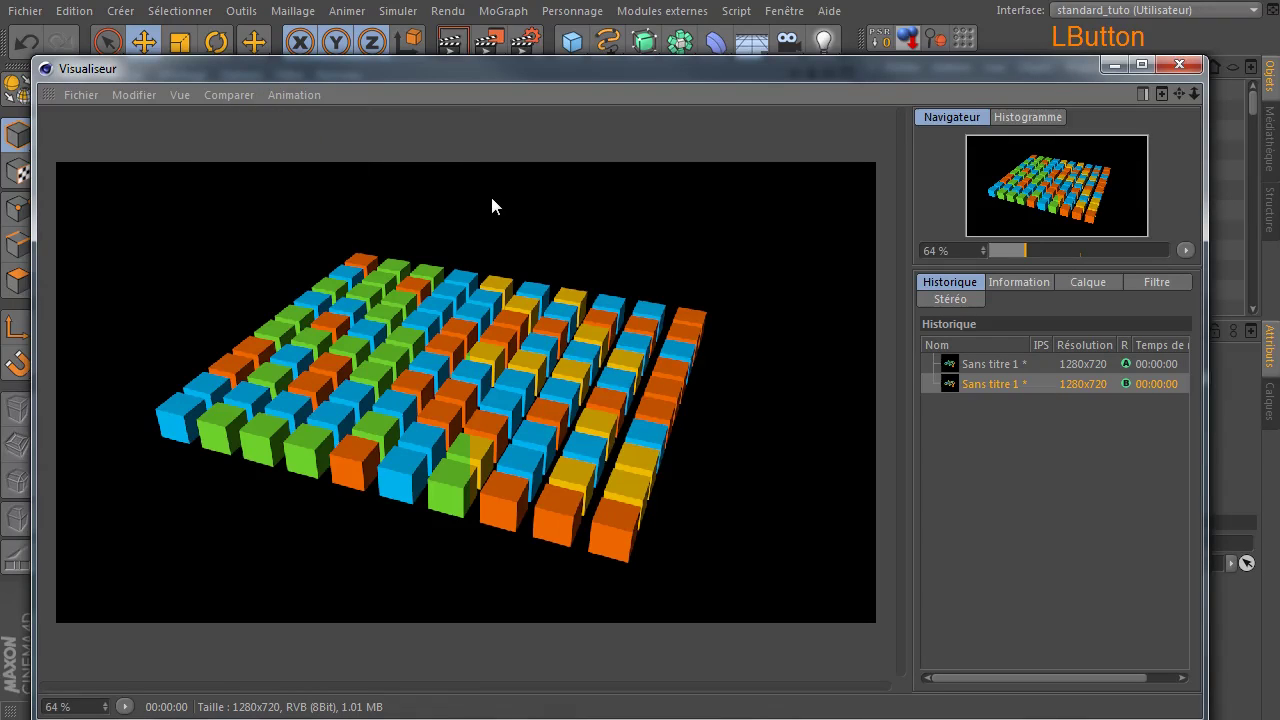
{"action": "mouse_move", "coordinate": [469, 454]}
{"action": "left_mouse_down"}
{"action": "mouse_move", "coordinate": [262, 455]}
{"action": "mouse_move", "coordinate": [585, 454]}
{"action": "mouse_move", "coordinate": [325, 448]}
{"action": "mouse_move", "coordinate": [494, 445]}
{"action": "mouse_move", "coordinate": [384, 429]}
{"action": "mouse_move", "coordinate": [476, 435]}
{"action": "left_mouse_up"}
{"action": "left_click", "coordinate": [232, 97]}
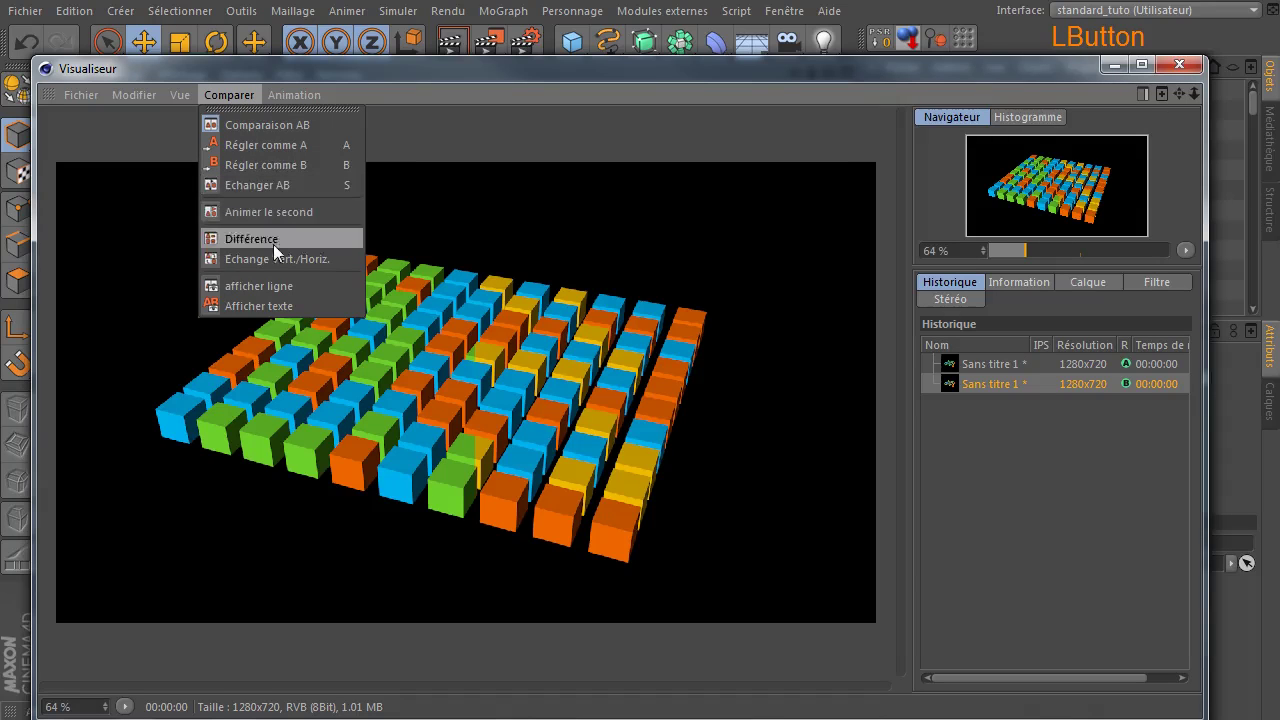
{"action": "left_click", "coordinate": [264, 284]}
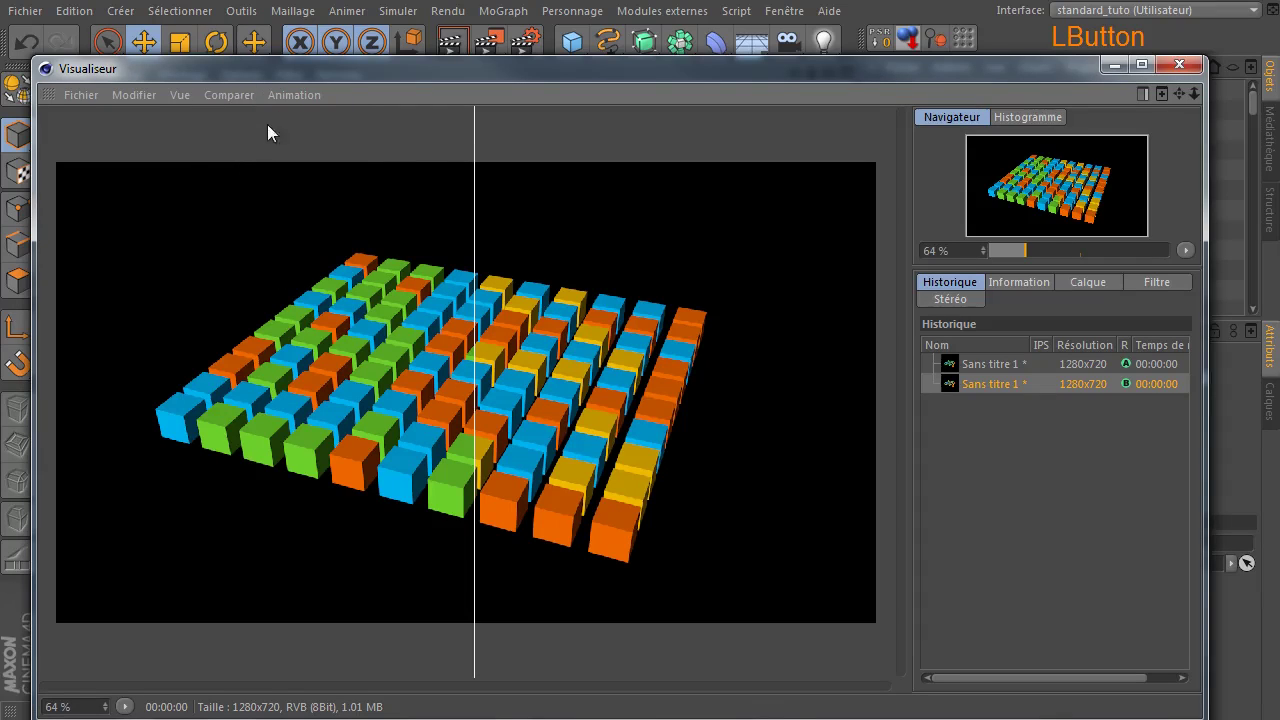
Show the A and B text labels on the comparison and move the vertical divider slightly towards the A side.
{"action": "left_click", "coordinate": [242, 98]}
{"action": "left_click", "coordinate": [238, 304]}
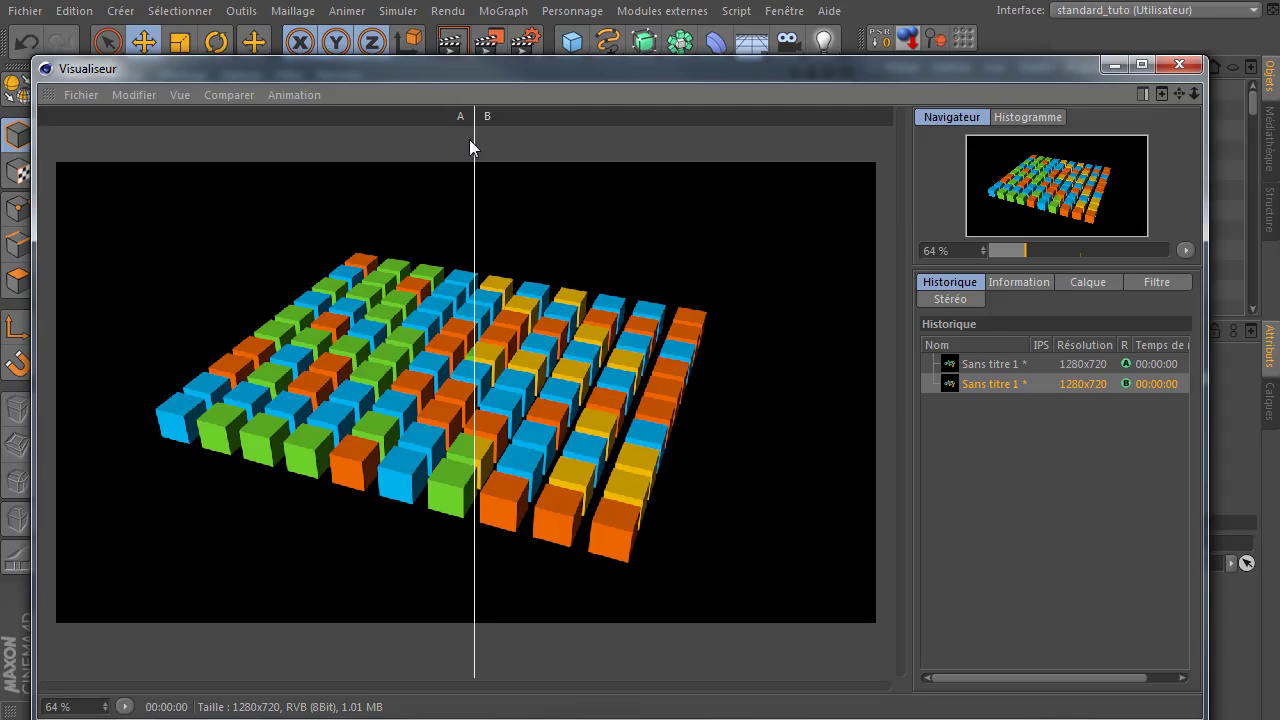
{"action": "left_click_drag", "start_coordinate": [474, 143], "coordinate": [443, 187]}
Swap the A and B renders in the comparison, then swap them back to green as A and yellow as B.
{"action": "left_click", "coordinate": [228, 96]}
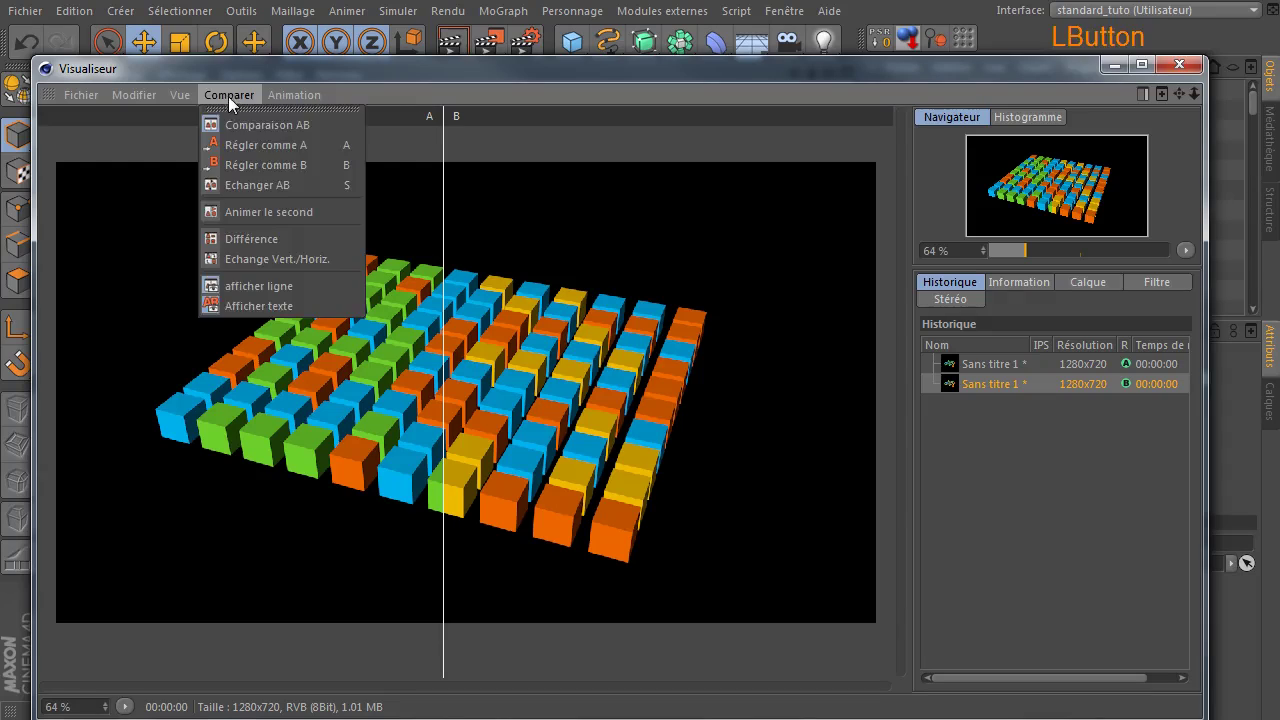
{"action": "left_click", "coordinate": [265, 186]}
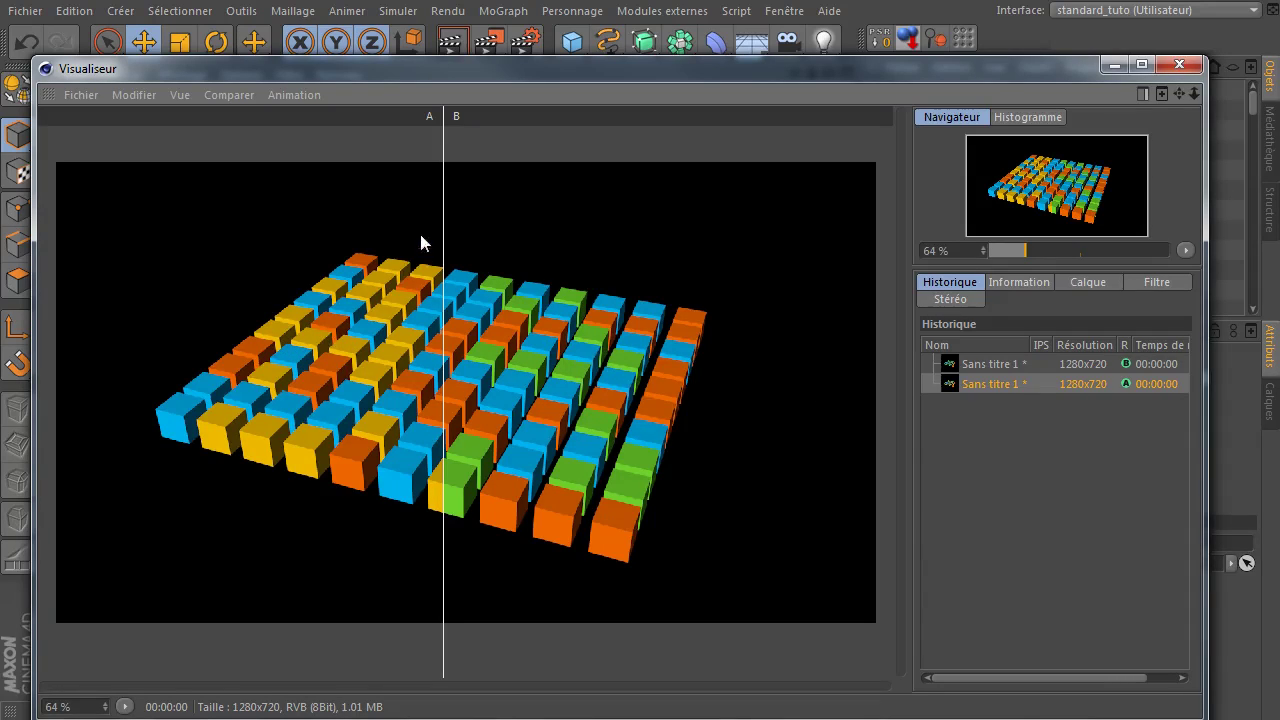
{"action": "left_click", "coordinate": [233, 96]}
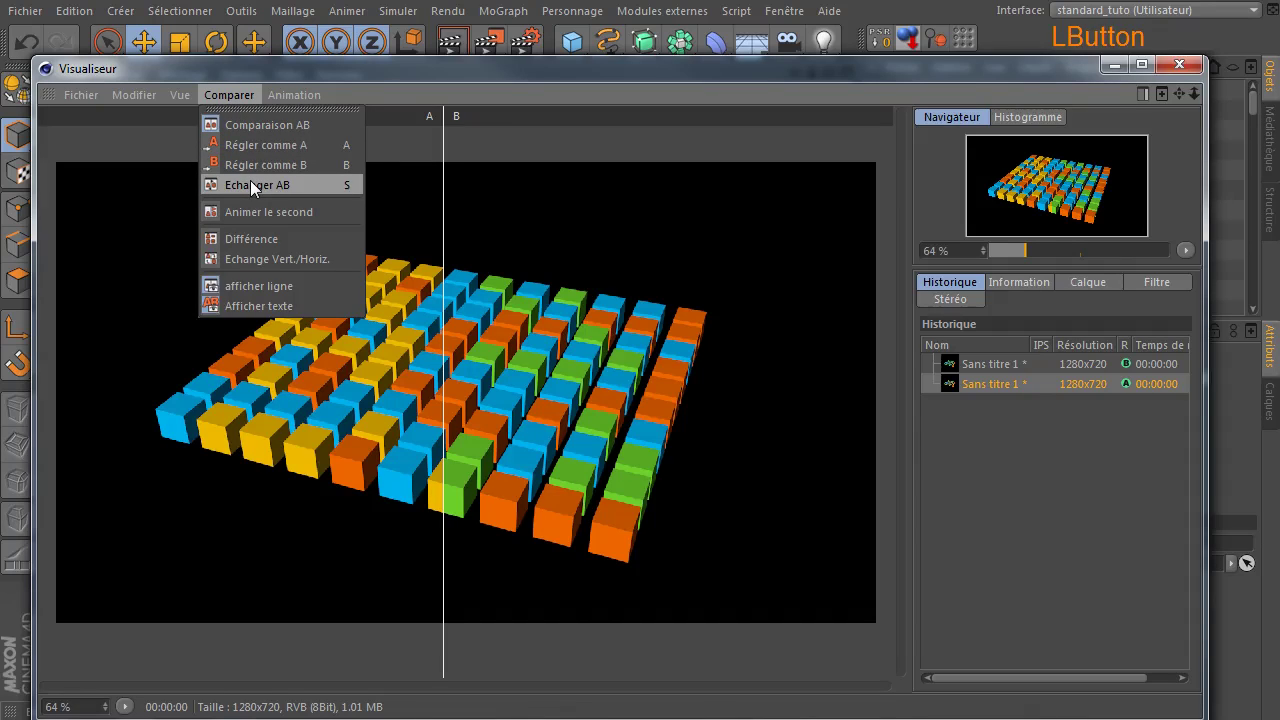
{"action": "left_click", "coordinate": [250, 184]}
Examine which cubes differ between the two renders by toggling the Difference display on and off twice.
{"action": "left_click", "coordinate": [229, 95]}
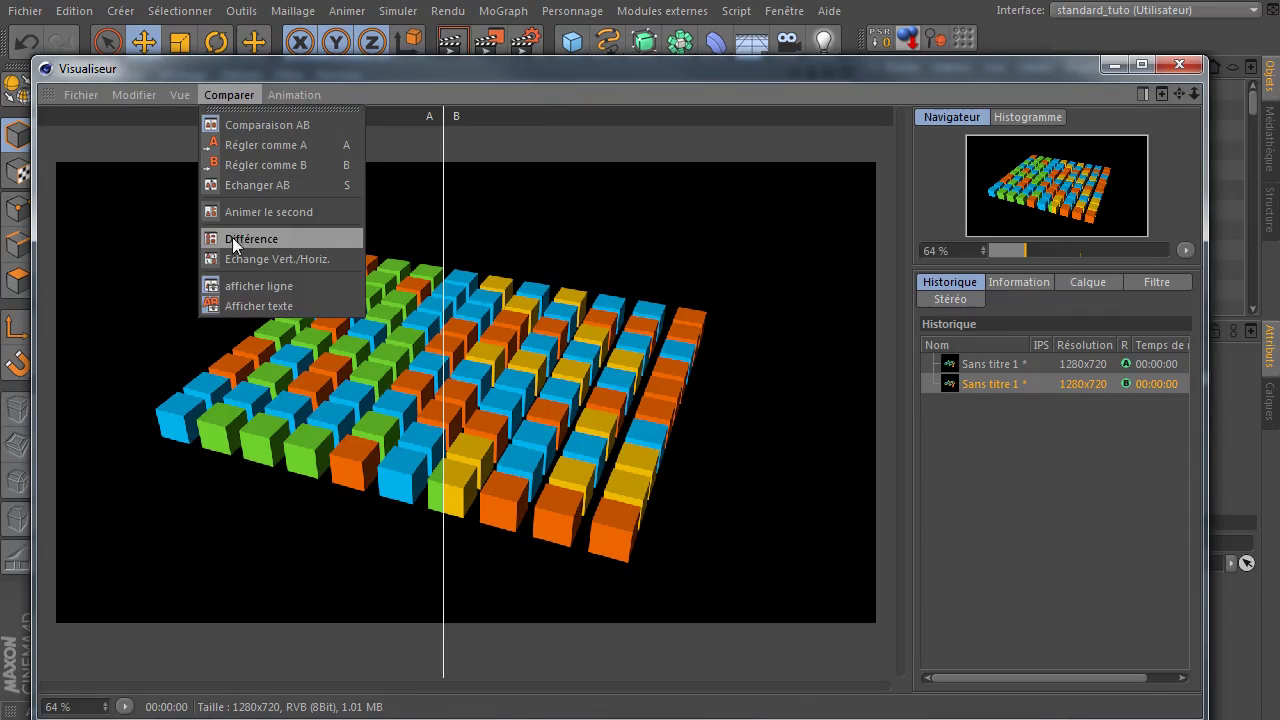
{"action": "left_click", "coordinate": [240, 239]}
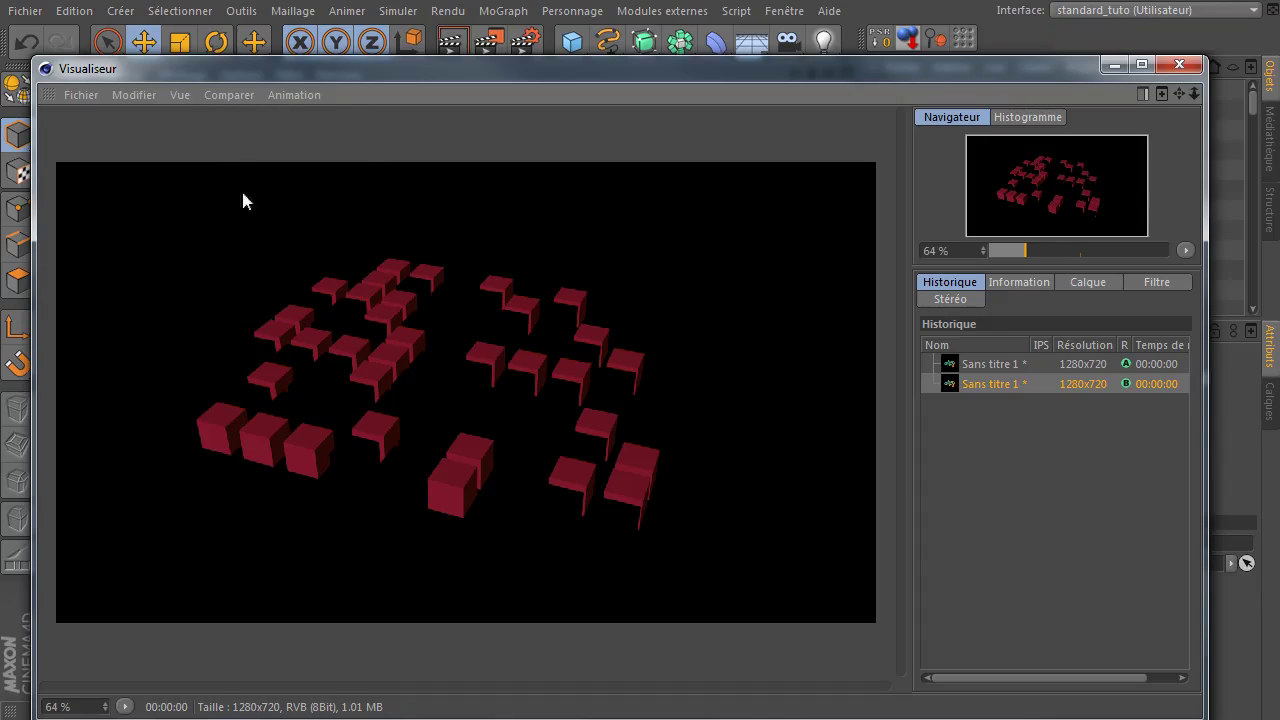
{"action": "left_click", "coordinate": [226, 97]}
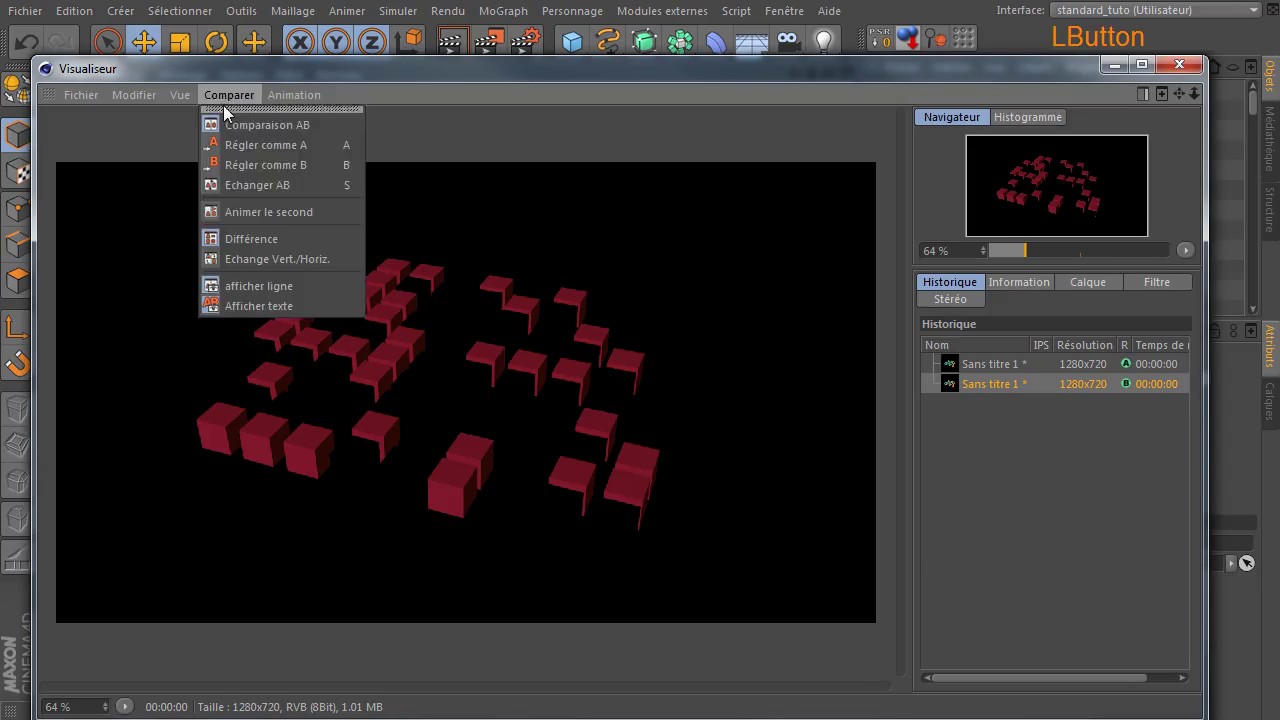
{"action": "left_click", "coordinate": [230, 238]}
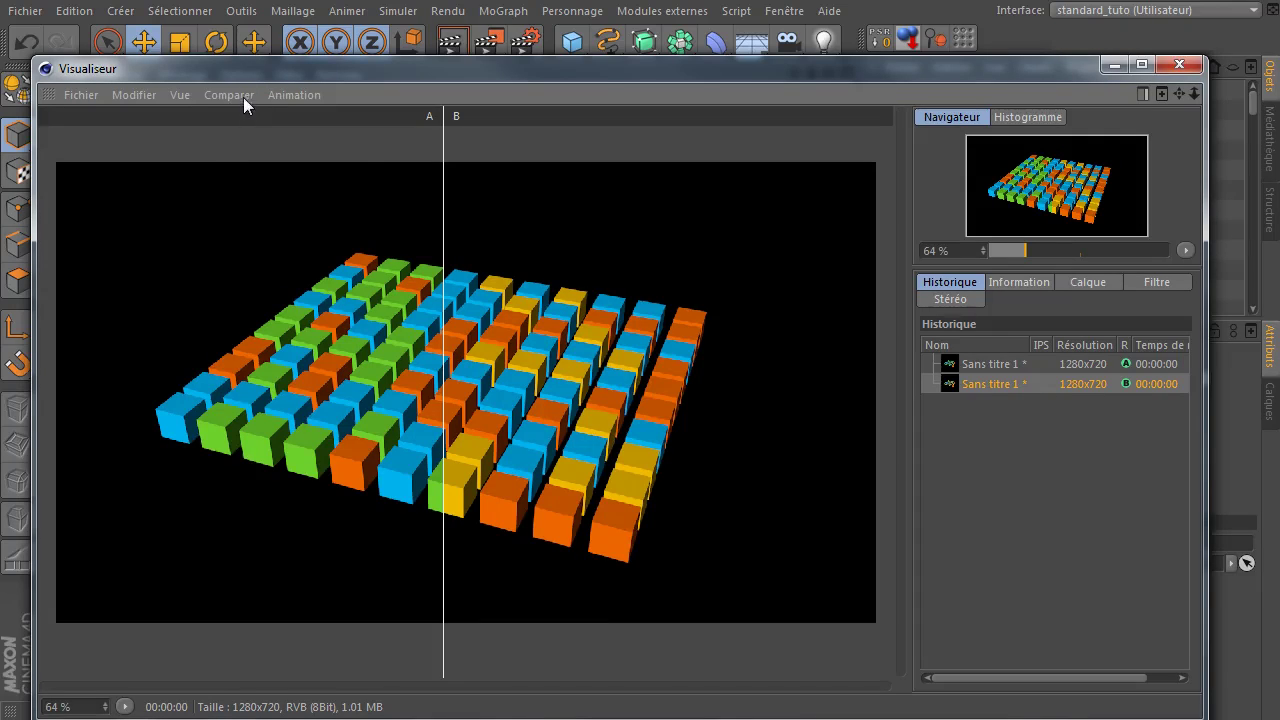
{"action": "left_click", "coordinate": [243, 97]}
{"action": "left_click", "coordinate": [249, 240]}
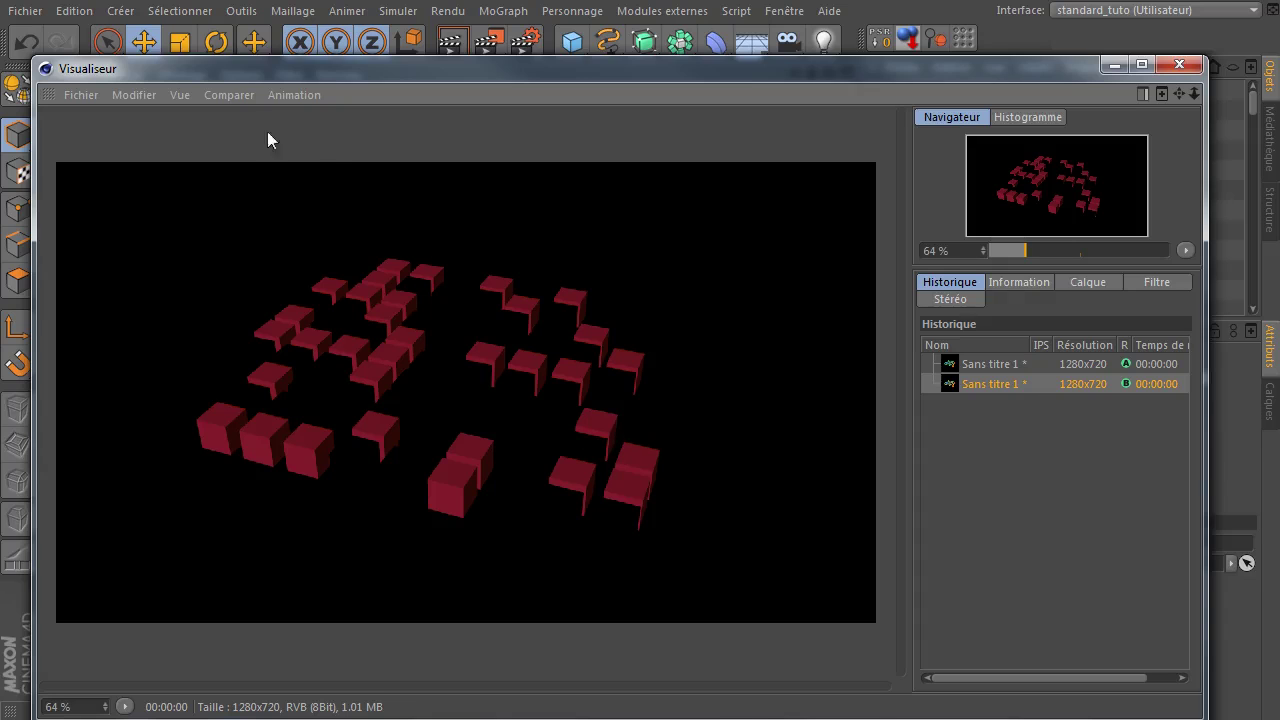
{"action": "left_click", "coordinate": [232, 96]}
{"action": "left_click", "coordinate": [244, 238]}
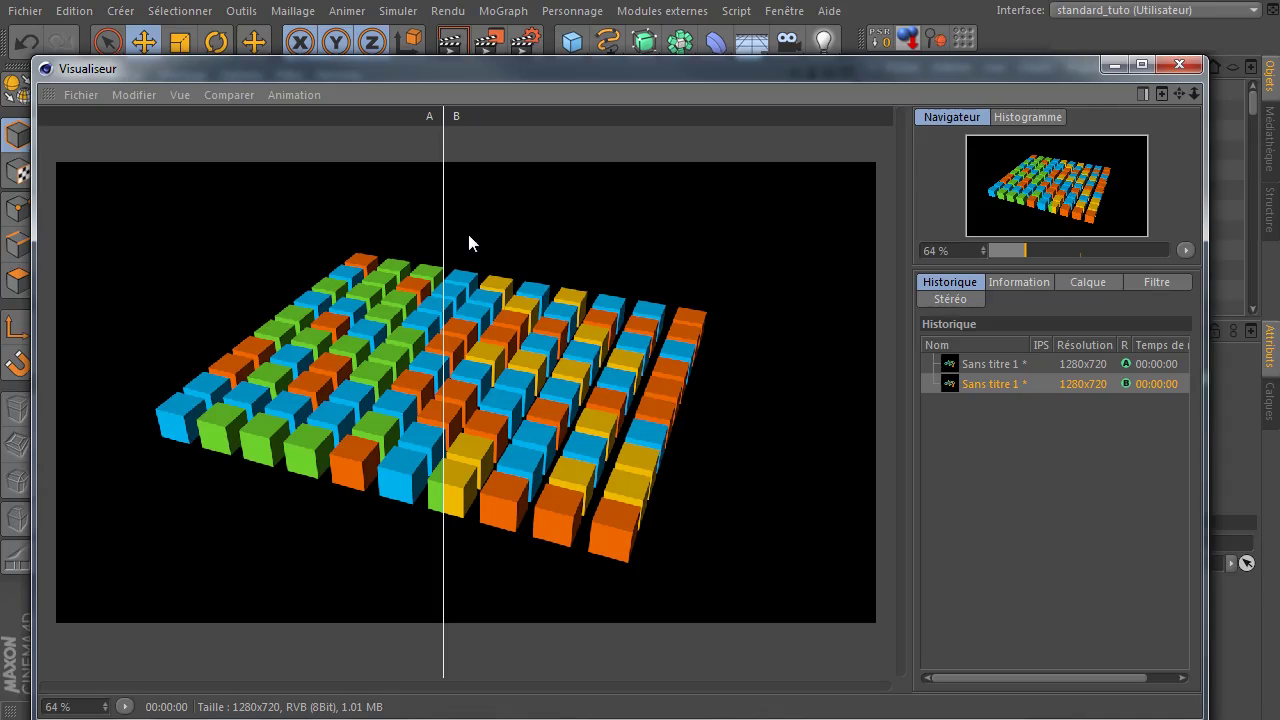
Slide the labelled vertical divider back and forth across the grid to inspect the A and B renders.
{"action": "left_click", "coordinate": [222, 95]}
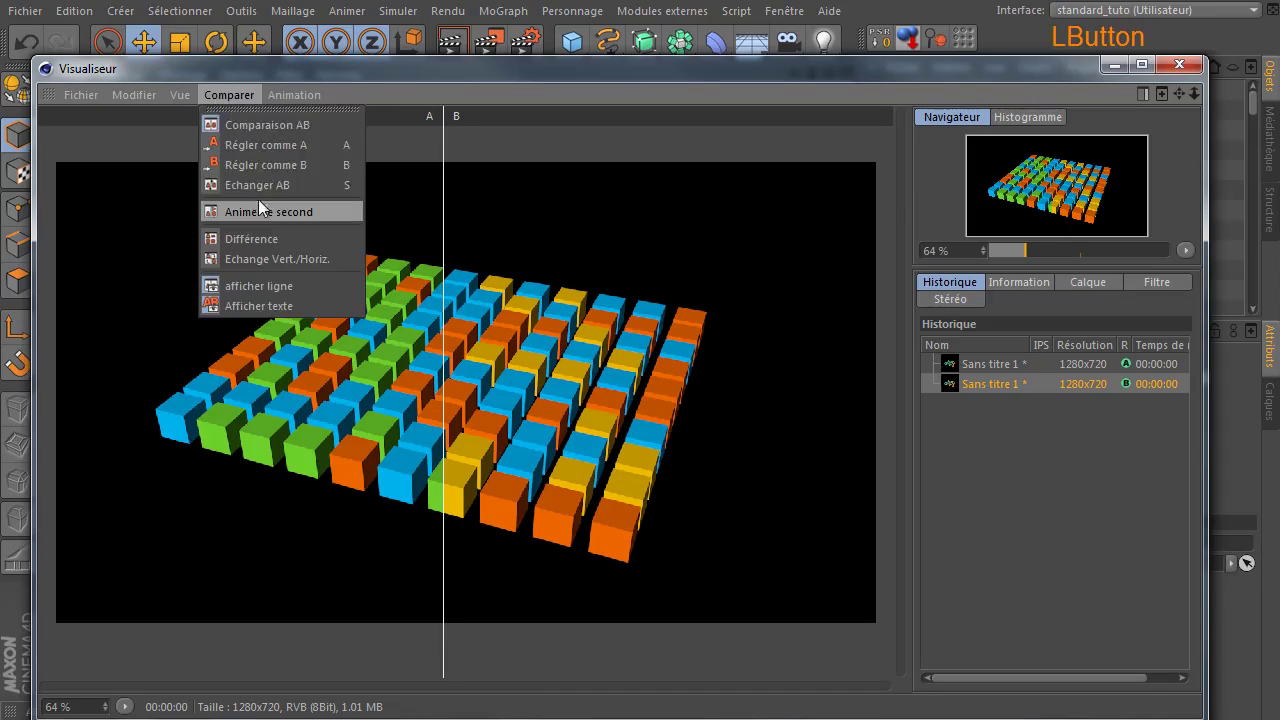
{"action": "left_click", "coordinate": [583, 147]}
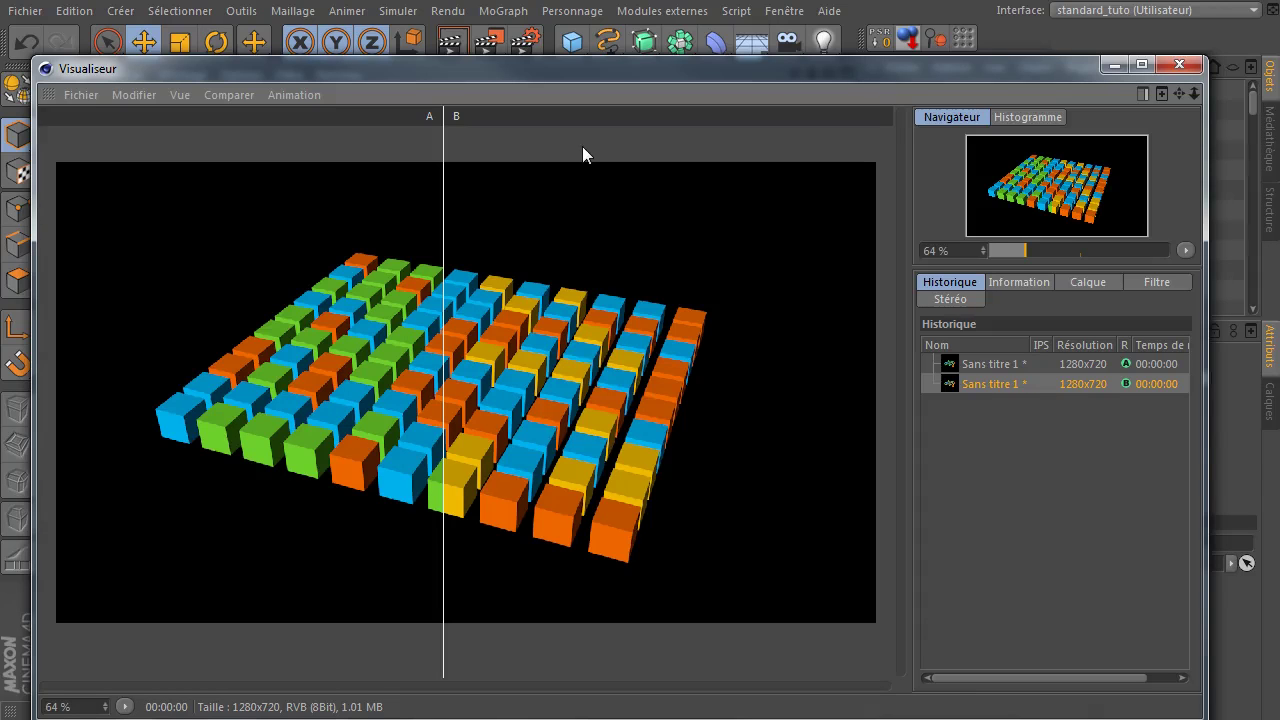
{"action": "left_click_drag", "start_coordinate": [440, 247], "coordinate": [526, 220]}
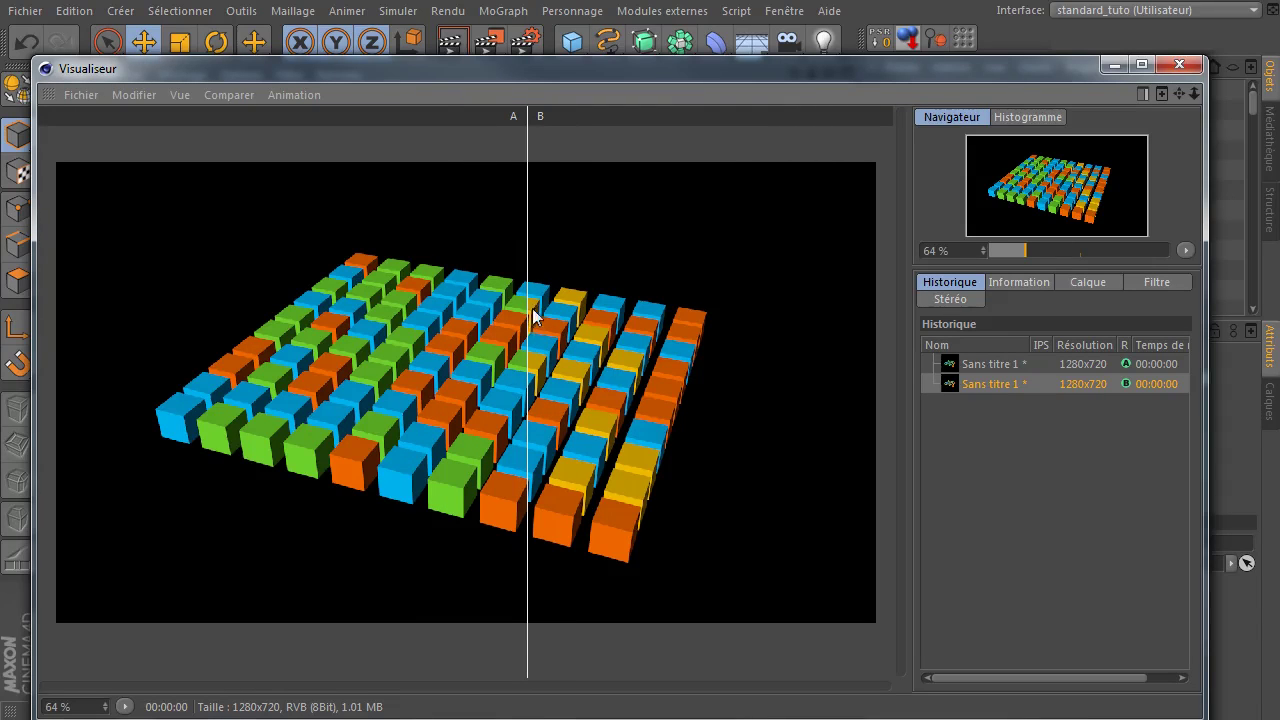
{"action": "left_click", "coordinate": [232, 94]}
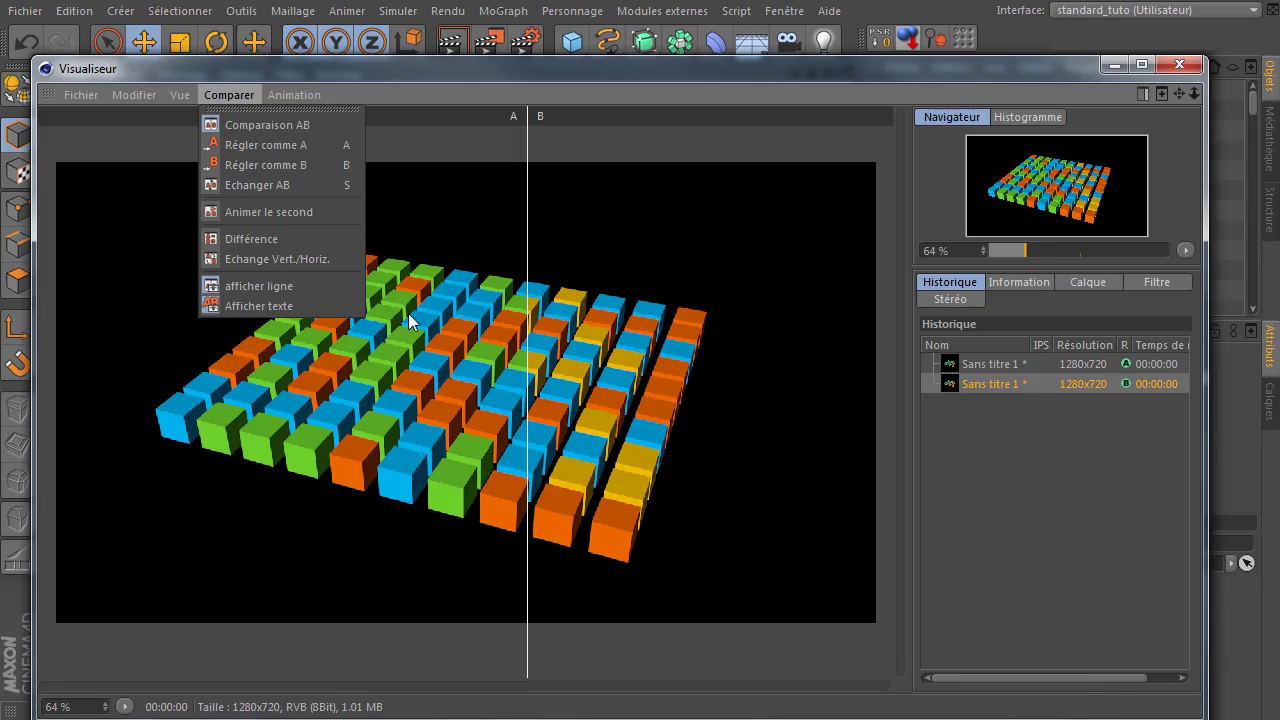
{"action": "left_click", "coordinate": [505, 318]}
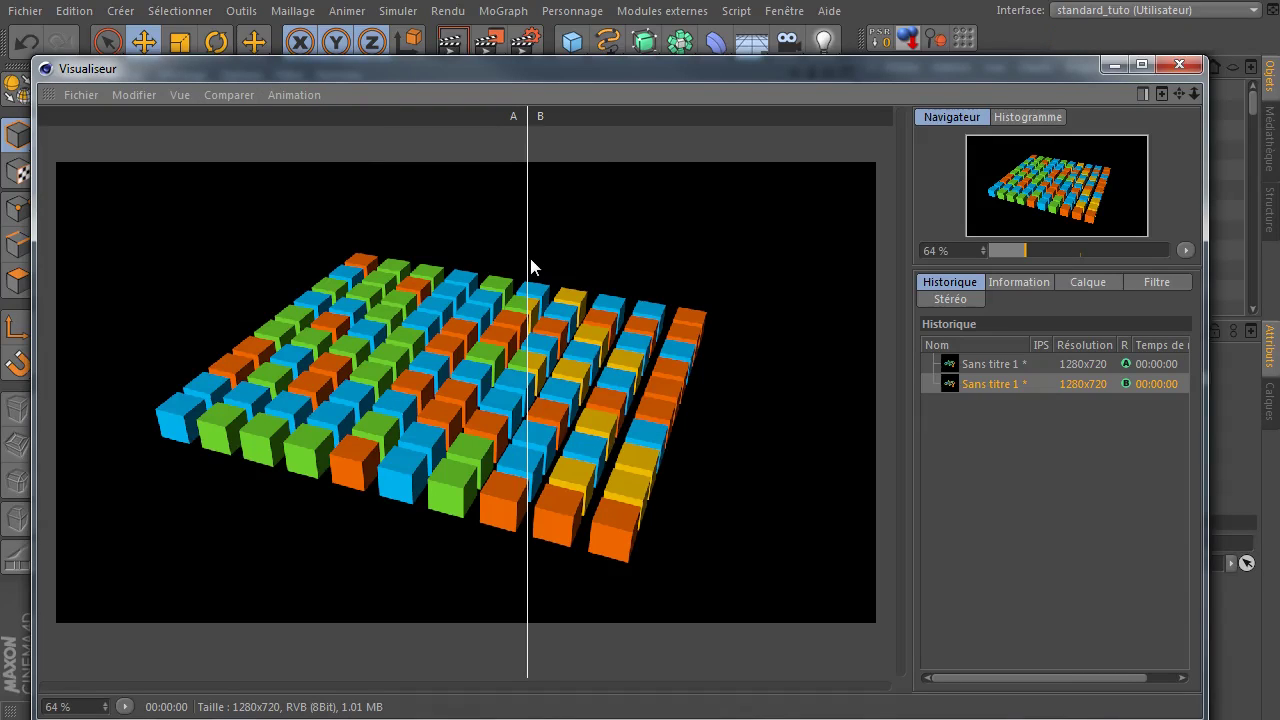
{"action": "left_click_drag", "start_coordinate": [527, 258], "coordinate": [471, 257]}
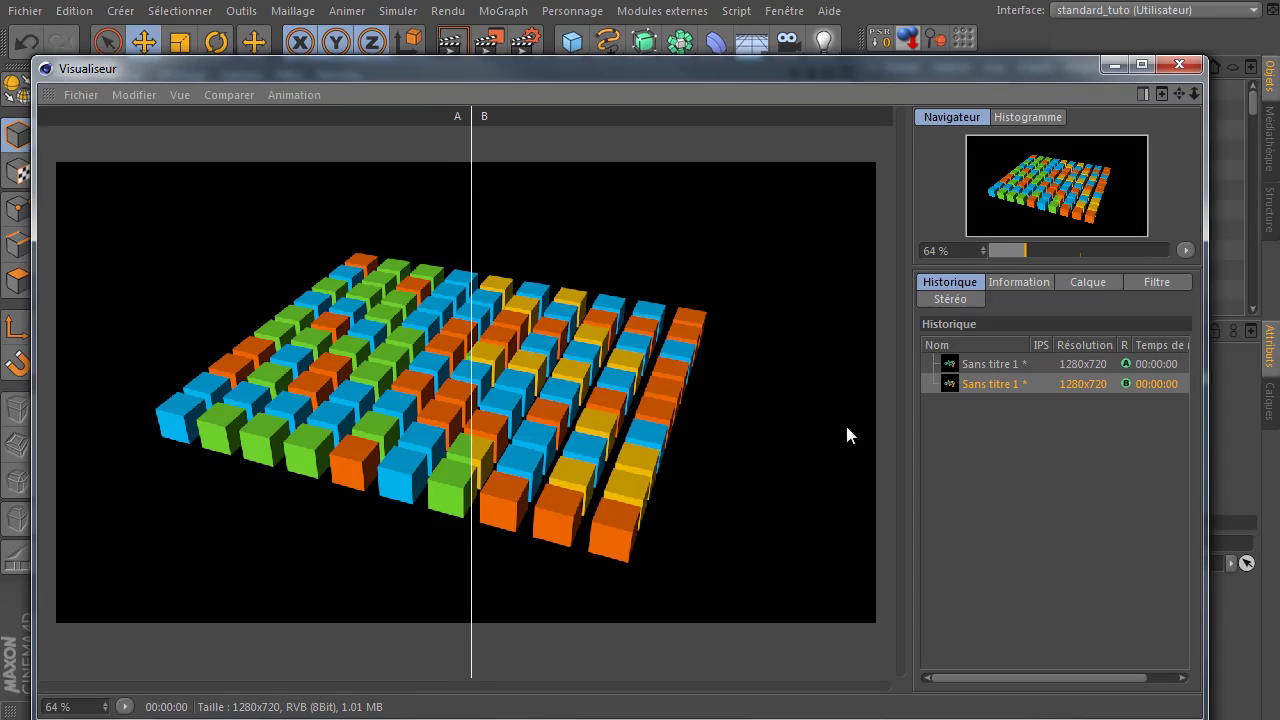
Turn off the AB comparison and alternate between the two renders in the history to view each one whole.
{"action": "left_click", "coordinate": [228, 95]}
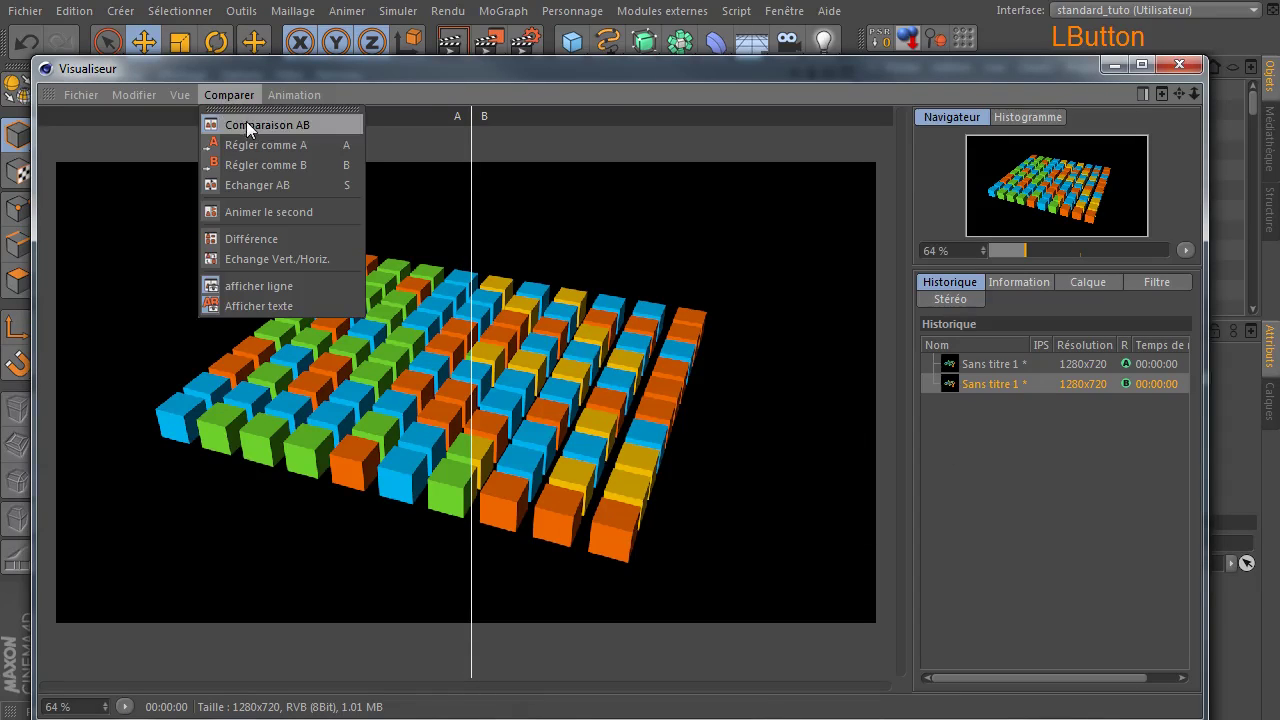
{"action": "left_click", "coordinate": [290, 125]}
{"action": "left_click", "coordinate": [1012, 368]}
{"action": "left_click", "coordinate": [996, 384]}
{"action": "left_click", "coordinate": [997, 365]}
{"action": "left_click", "coordinate": [992, 384]}
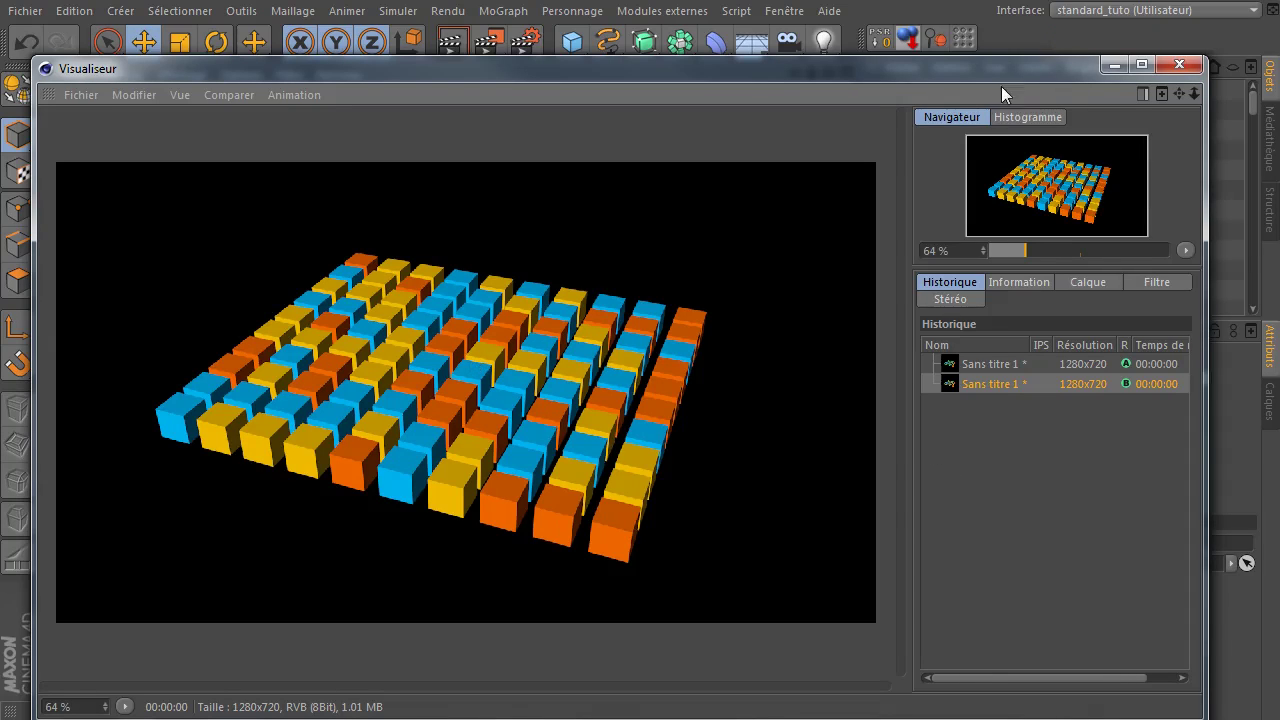
Close the picture viewer and clear the selection of yellow cubes.
{"action": "left_click", "coordinate": [1179, 64]}
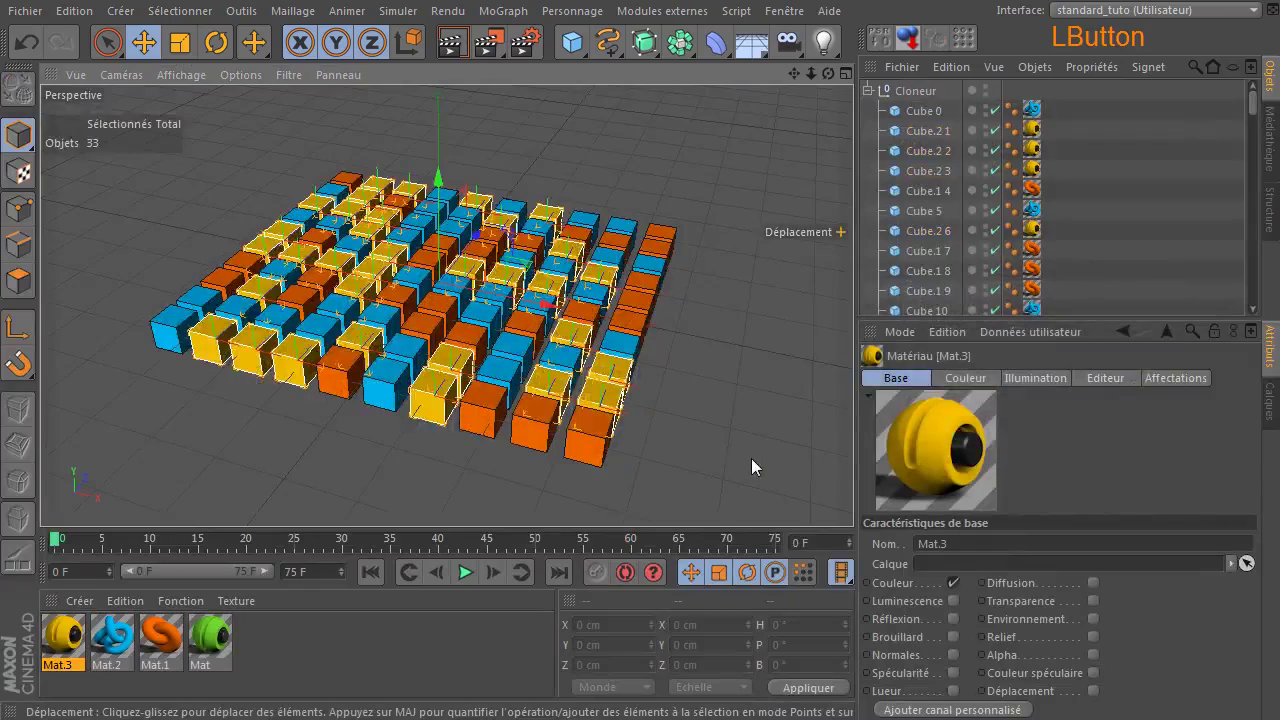
{"action": "left_click", "coordinate": [751, 458]}
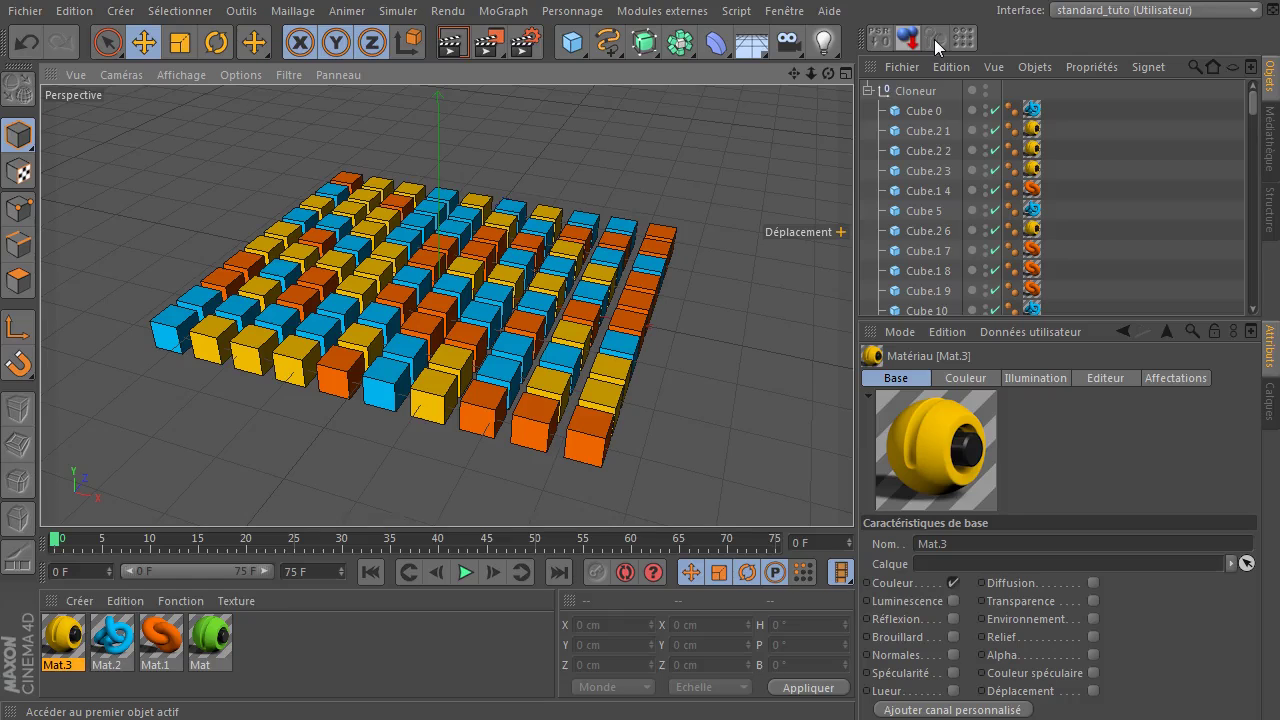
Select an orange cube in the grid and Cube.2 2 in the hierarchy, look through the full object list, and deselect.
{"action": "left_click", "coordinate": [432, 331]}
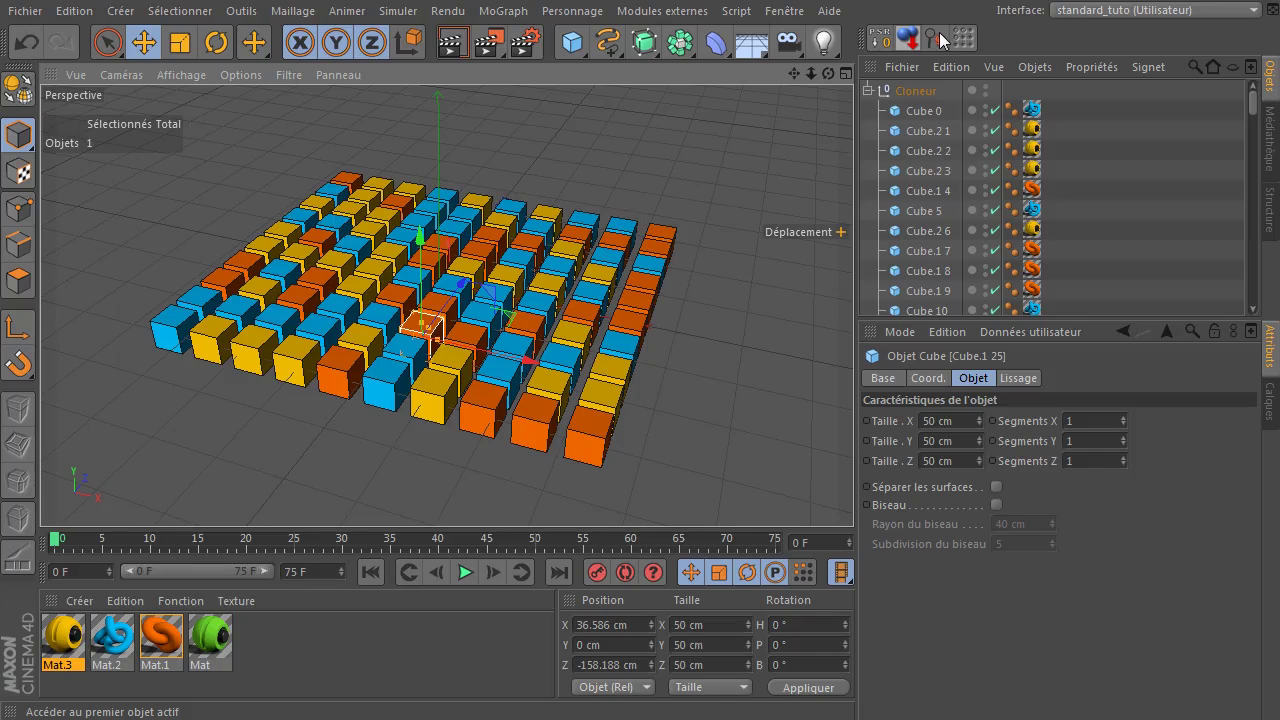
{"action": "left_click", "coordinate": [929, 155]}
{"action": "scroll", "coordinate": [938, 129], "scroll_direction": "down", "scroll_amount": 5}
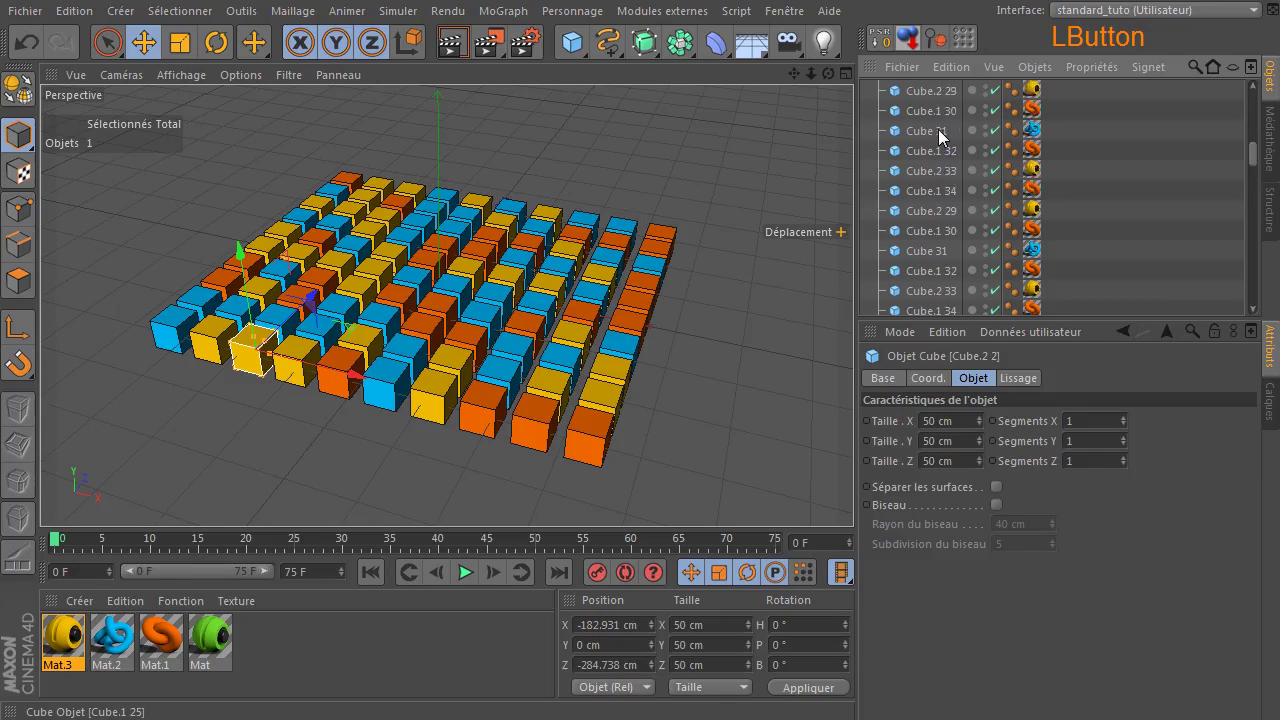
{"action": "scroll", "coordinate": [938, 129], "scroll_direction": "down", "scroll_amount": 10}
{"action": "scroll", "coordinate": [920, 106], "scroll_direction": "up", "scroll_amount": 10}
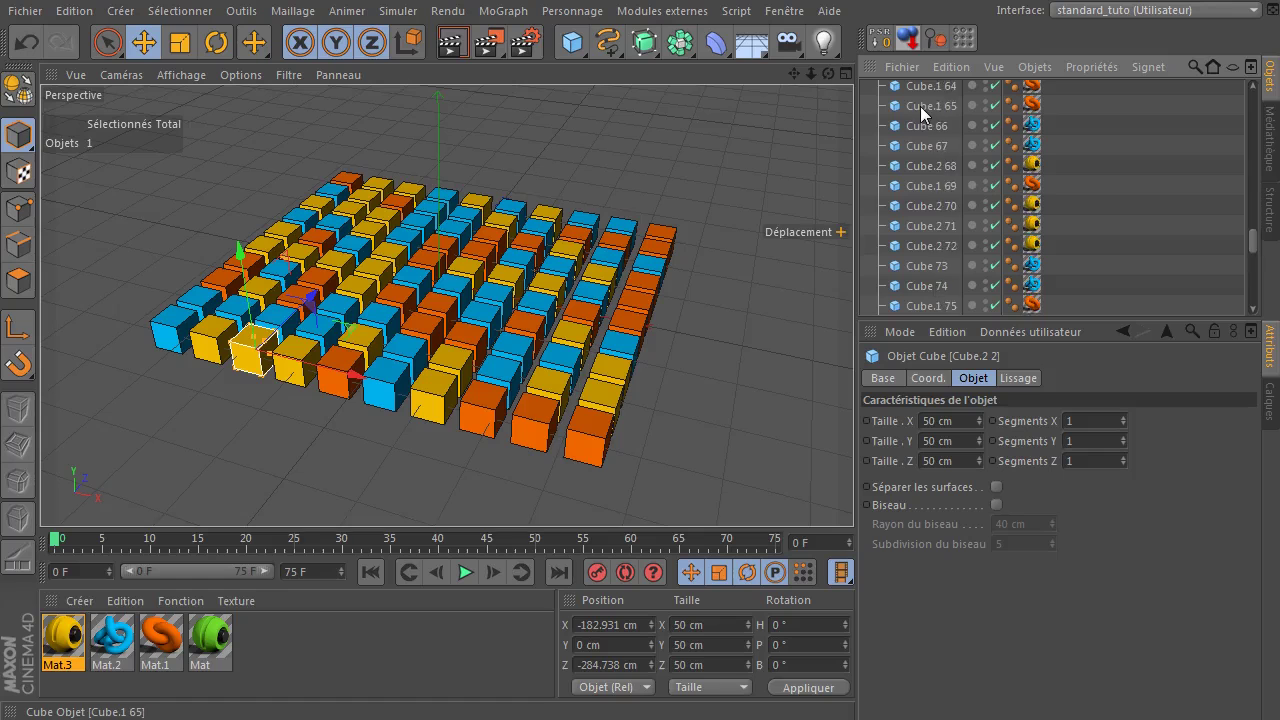
{"action": "scroll", "coordinate": [938, 155], "scroll_direction": "up", "scroll_amount": 5}
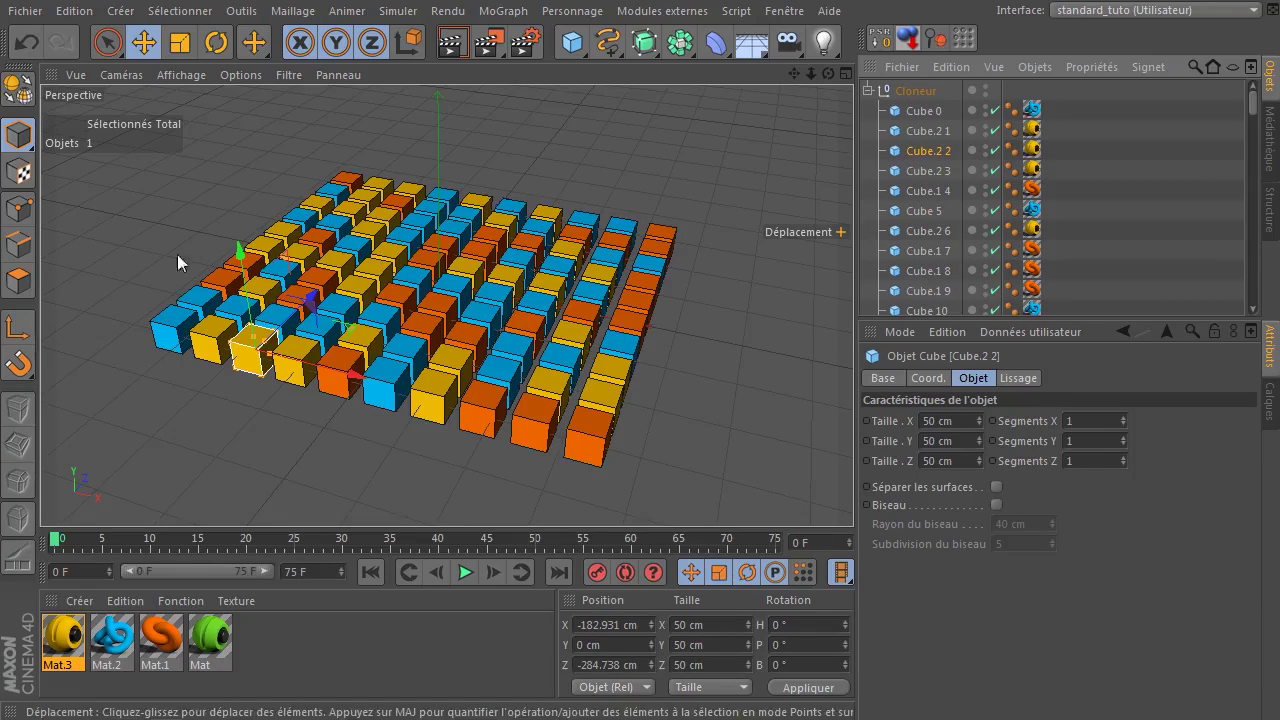
{"action": "left_click", "coordinate": [554, 163]}
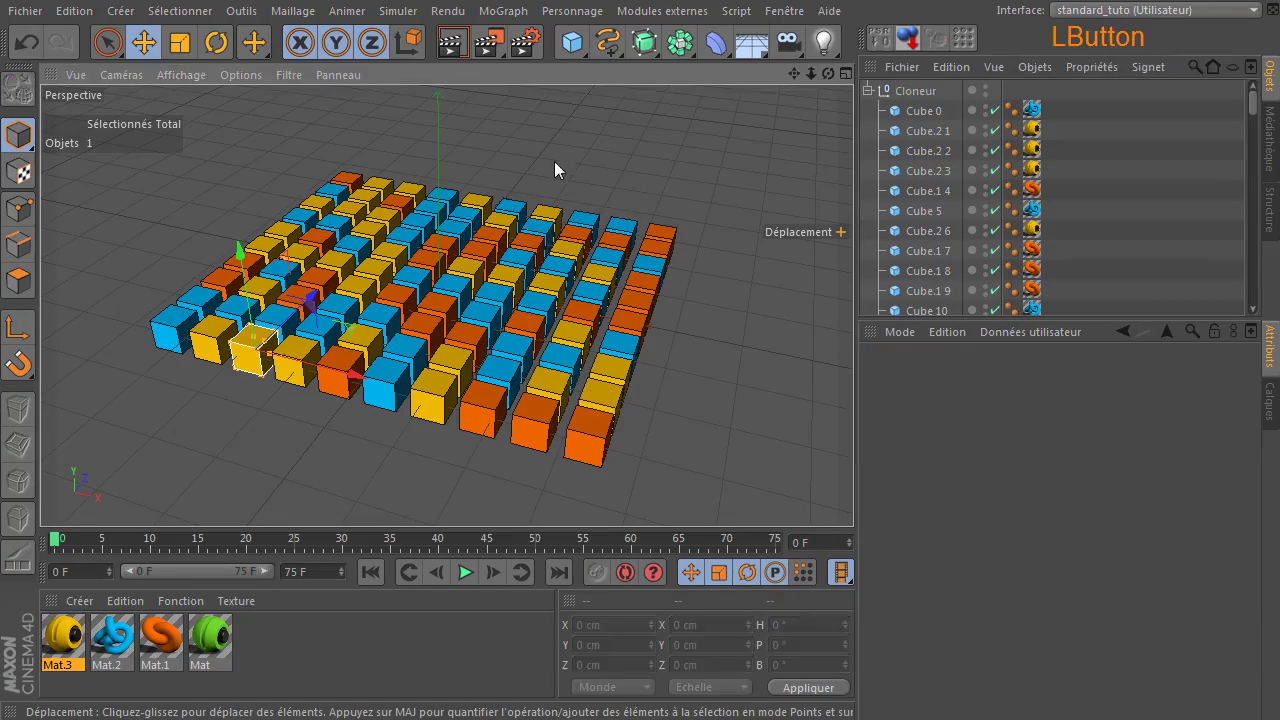
Select a yellow cube in the middle of the grid and briefly show the object search field, hiding it again.
{"action": "left_click", "coordinate": [398, 262]}
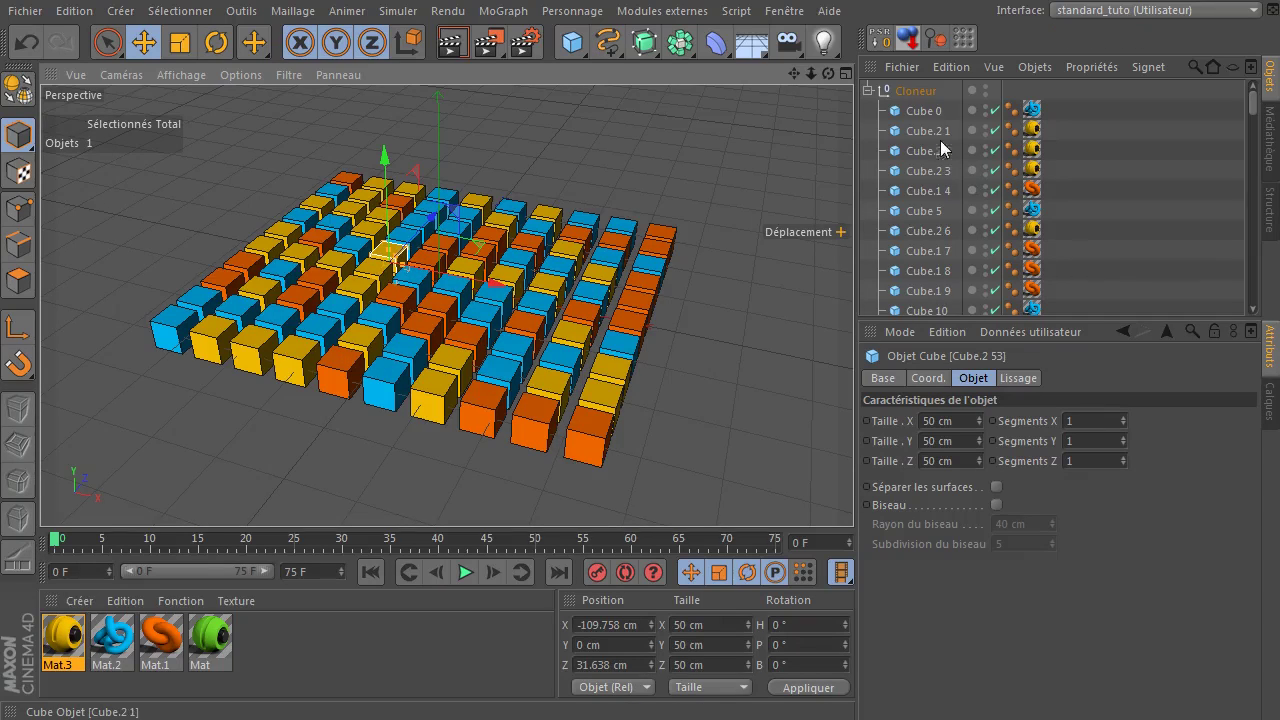
{"action": "left_click", "coordinate": [1197, 70]}
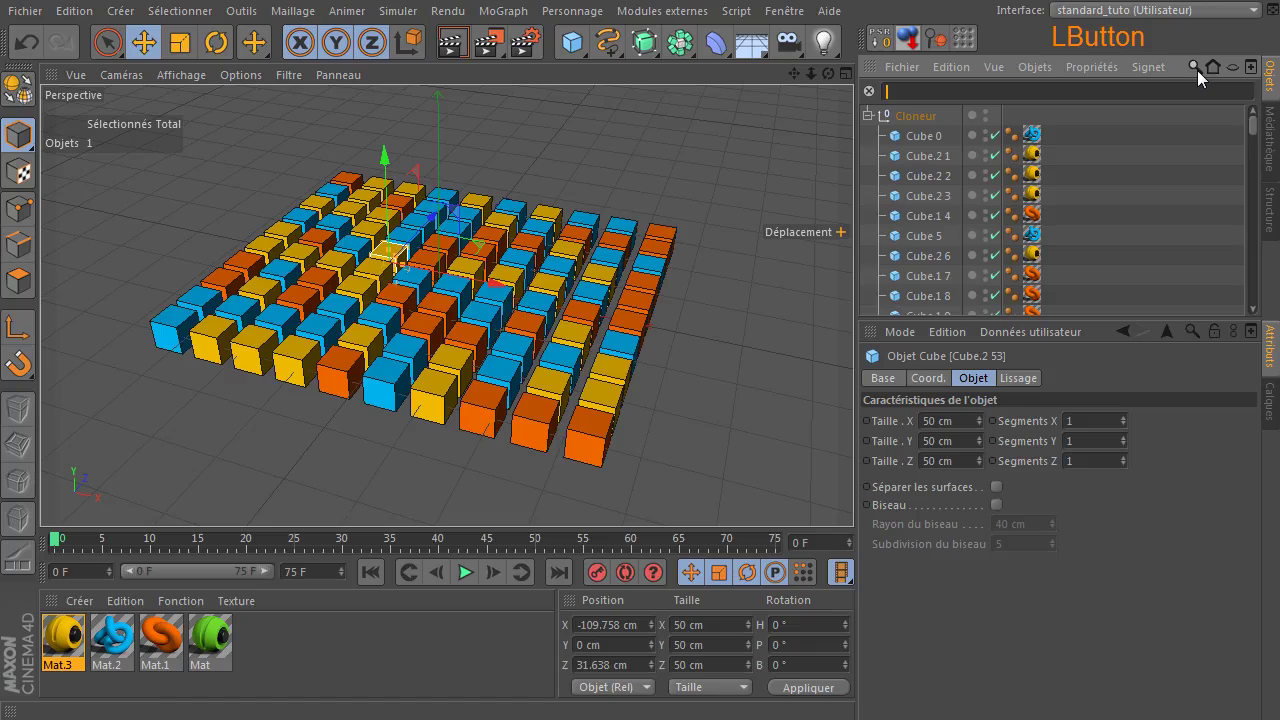
{"action": "left_click", "coordinate": [1197, 70]}
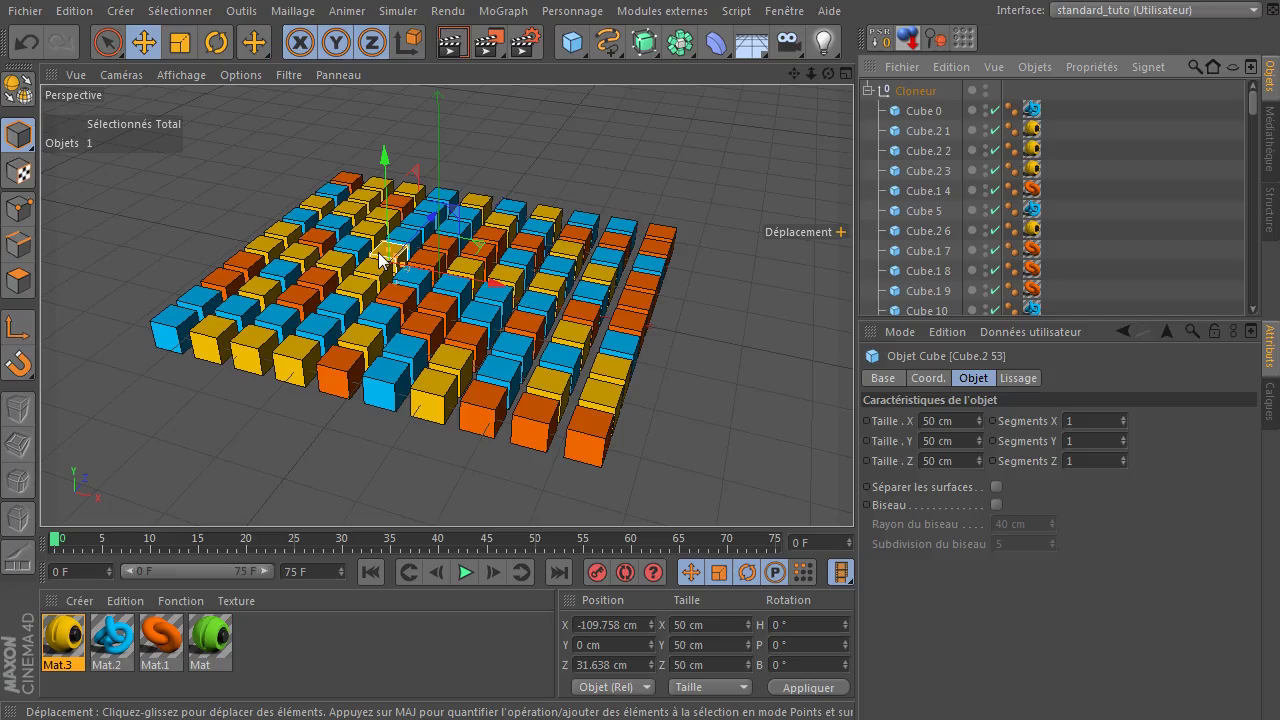
Select every cube that uses the yellow Mat.3 material, and clear the selection.
{"action": "right_click", "coordinate": [59, 636]}
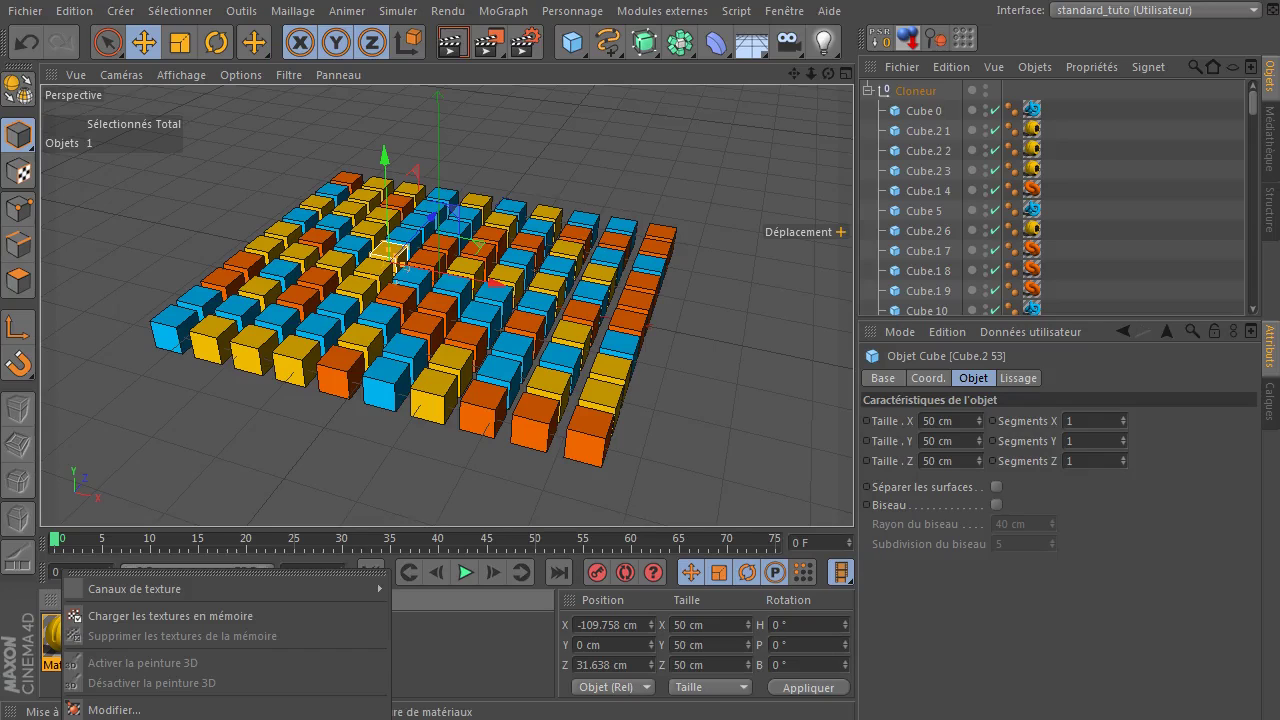
{"action": "left_click", "coordinate": [170, 719]}
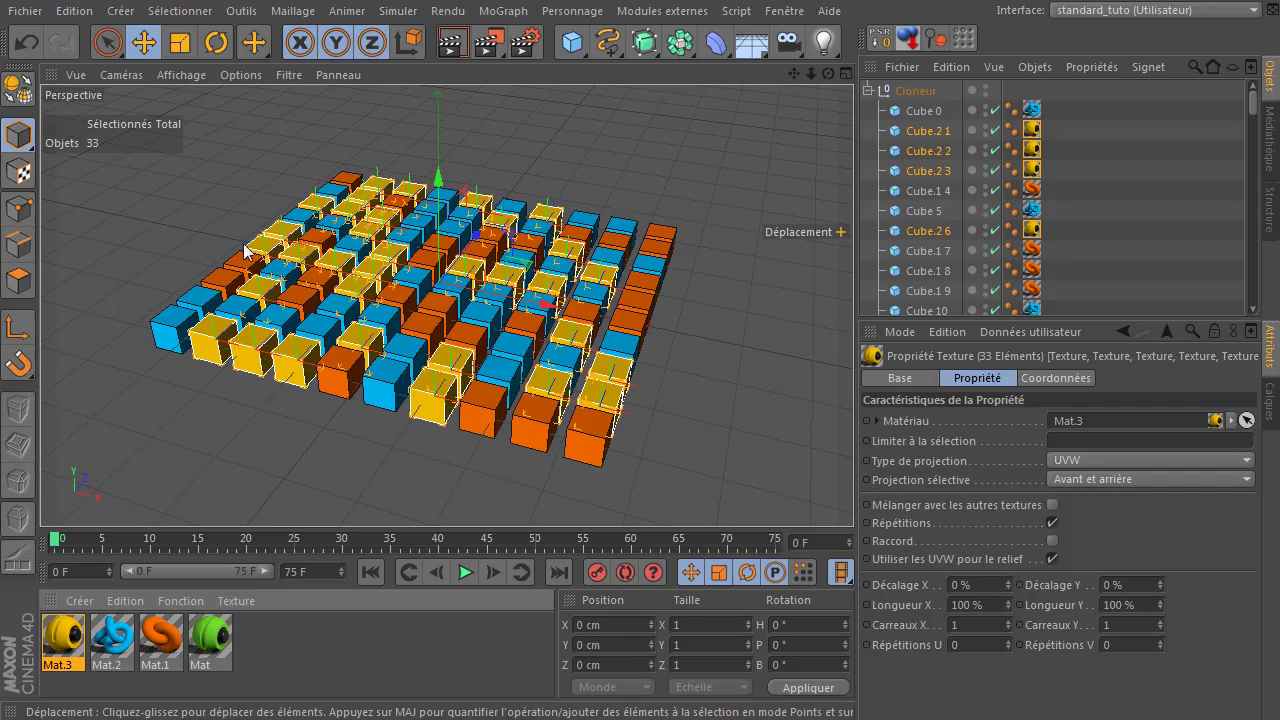
{"action": "left_click", "coordinate": [636, 268]}
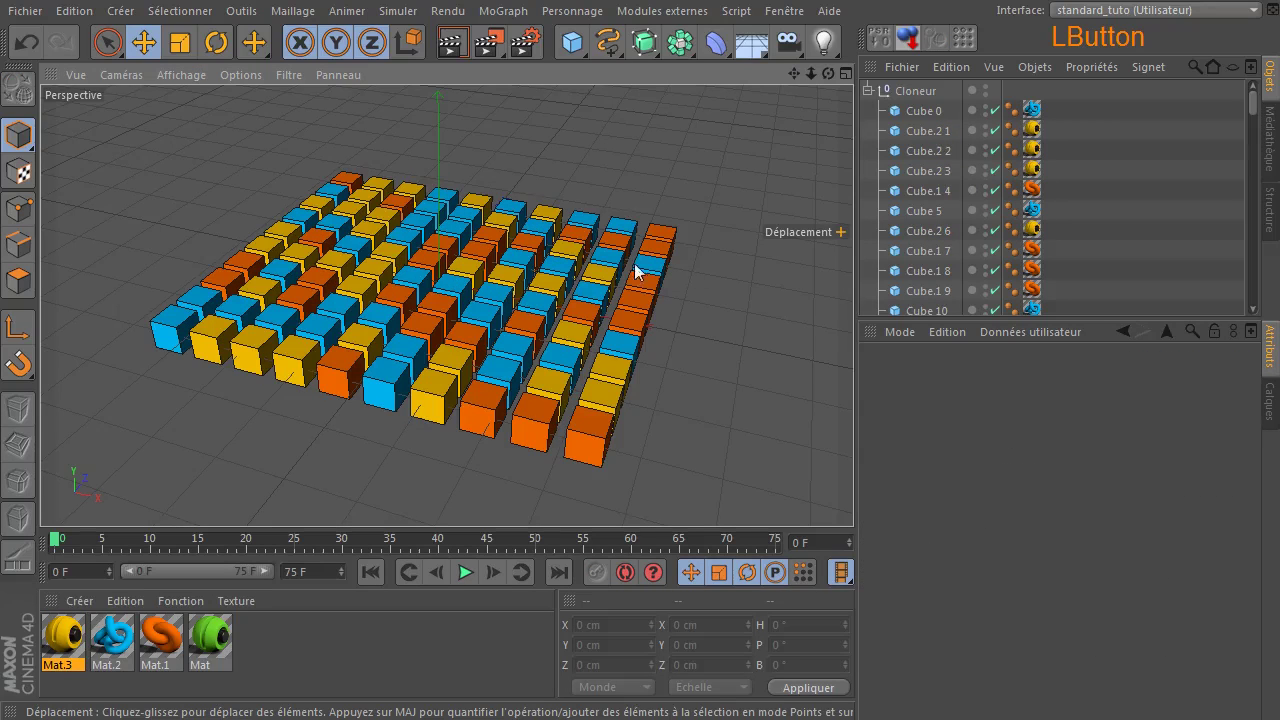
Select a yellow cube in the middle of the grid, locate its entry in the object hierarchy, and deselect it.
{"action": "left_click", "coordinate": [388, 256]}
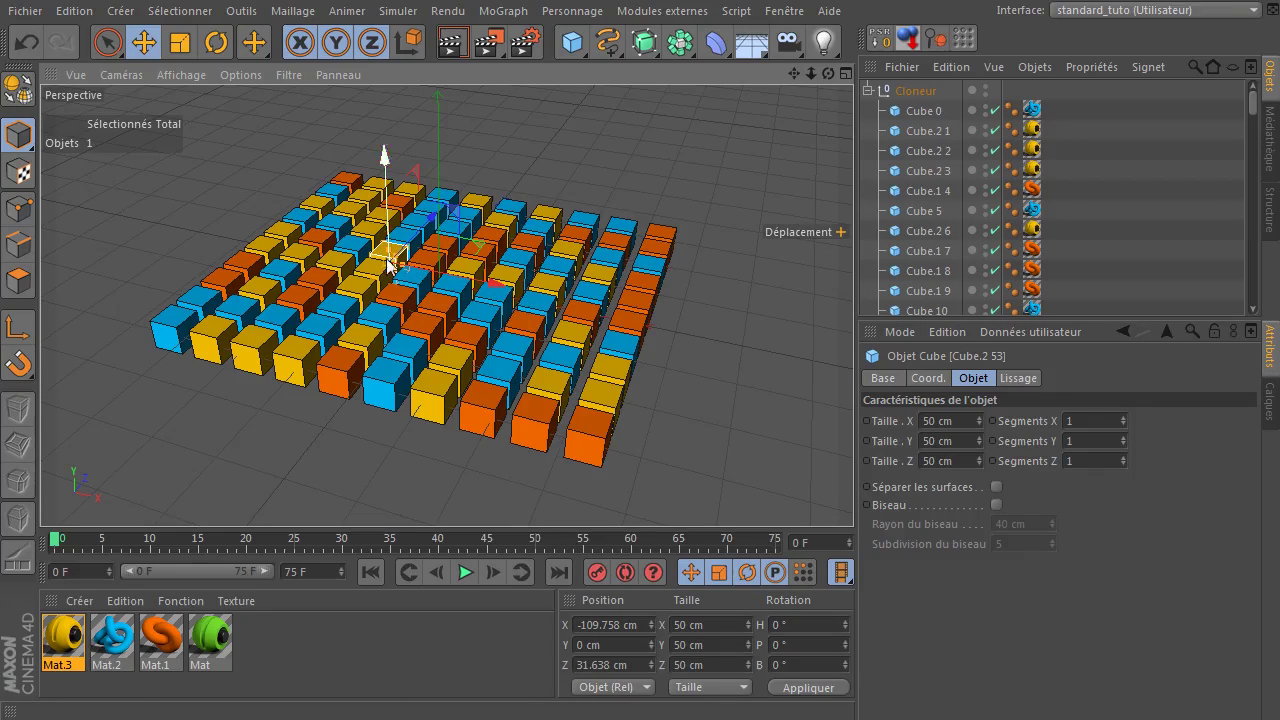
{"action": "scroll", "coordinate": [932, 174], "scroll_direction": "down", "scroll_amount": 6}
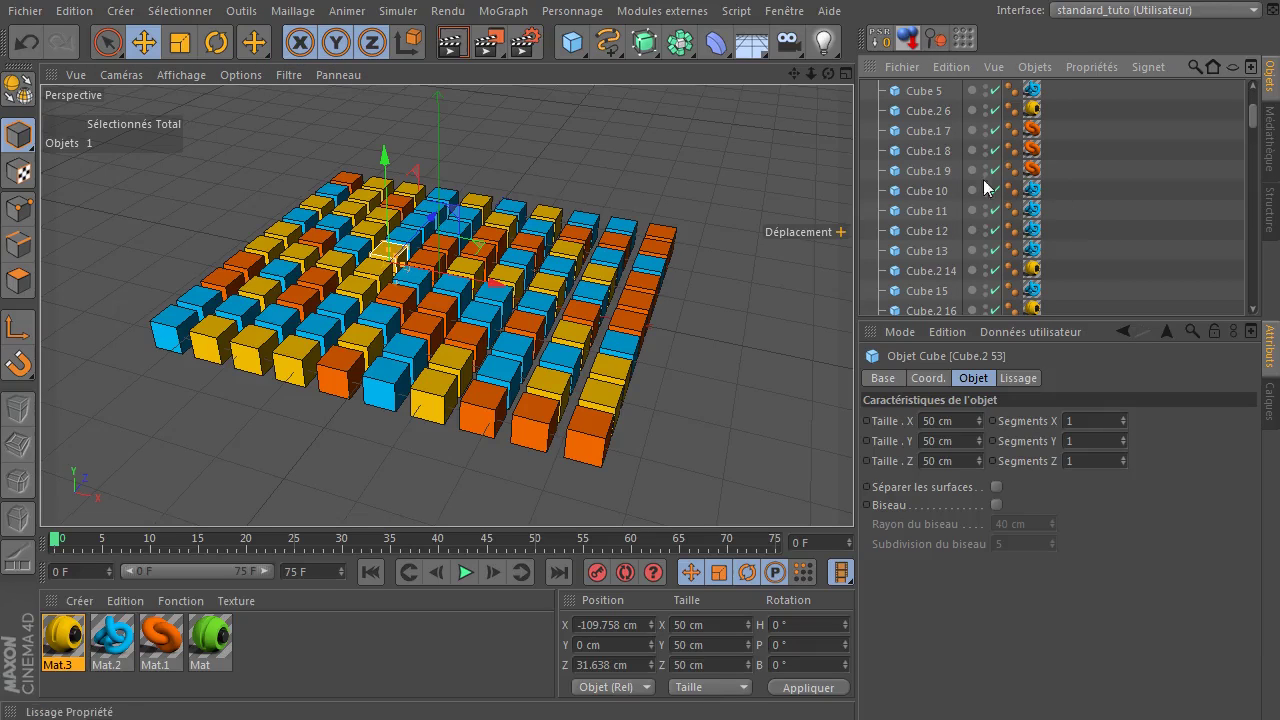
{"action": "scroll", "coordinate": [924, 154], "scroll_direction": "down", "scroll_amount": 10}
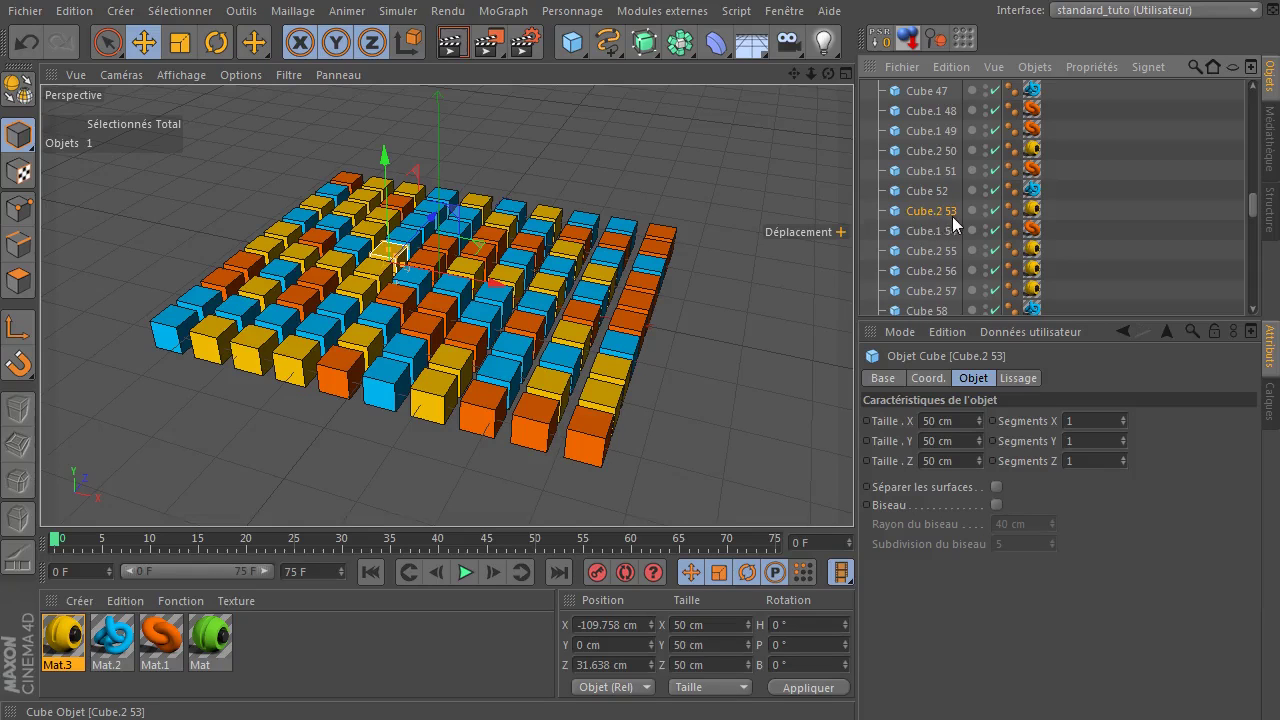
{"action": "scroll", "coordinate": [972, 234], "scroll_direction": "up", "scroll_amount": 16}
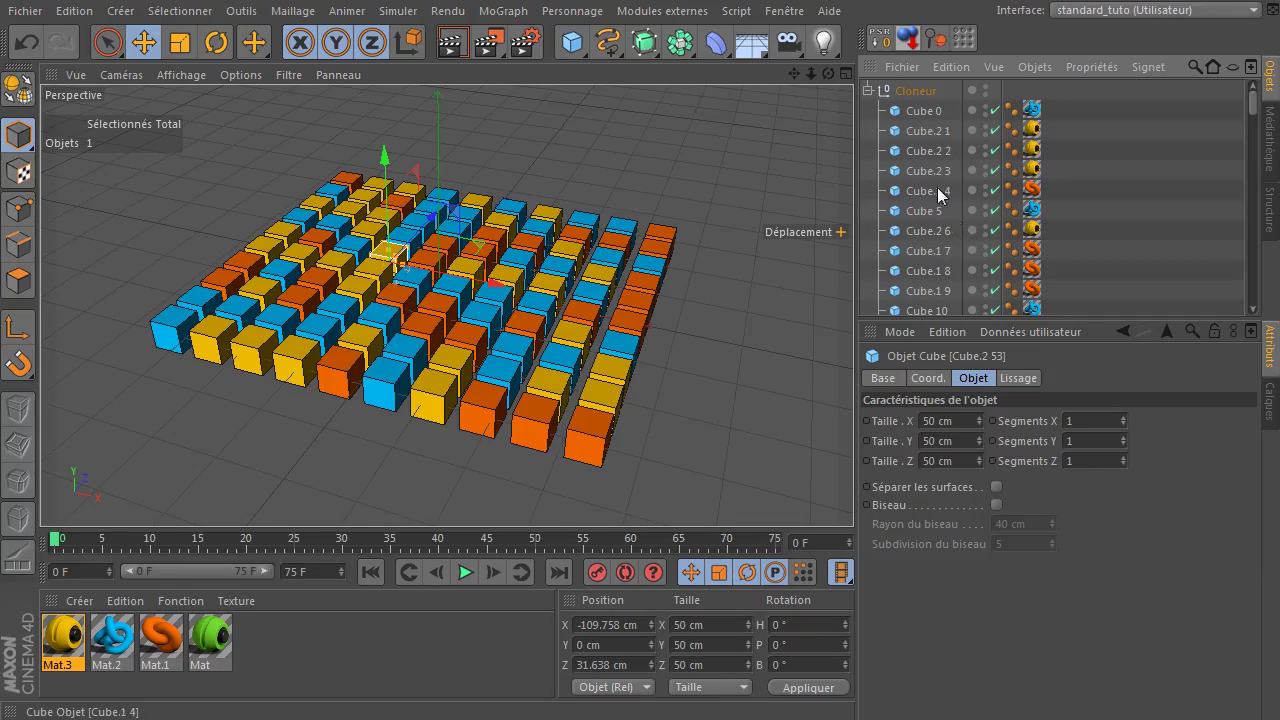
{"action": "left_click", "coordinate": [728, 142]}
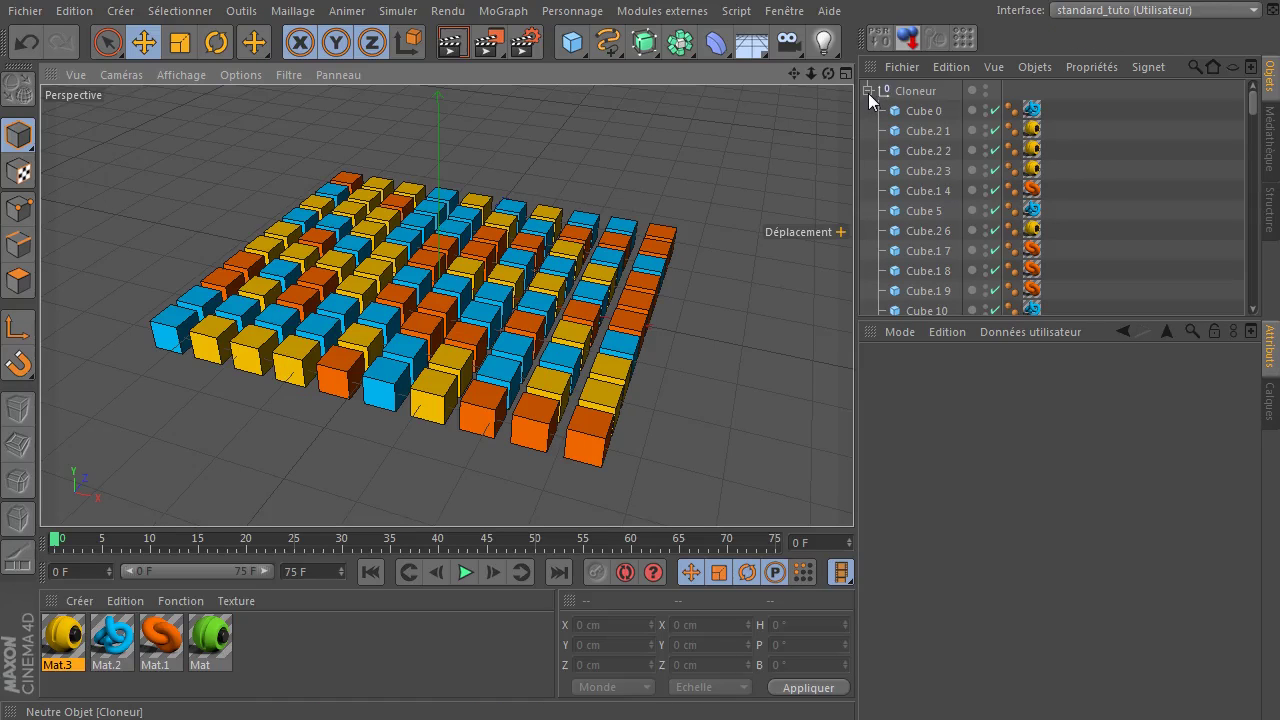
Group Cube.1 8 through Cube 12 under one null, and Cube.2 14 through Cube.1 20 under another.
{"action": "scroll", "coordinate": [936, 226], "scroll_direction": "down", "scroll_amount": 2}
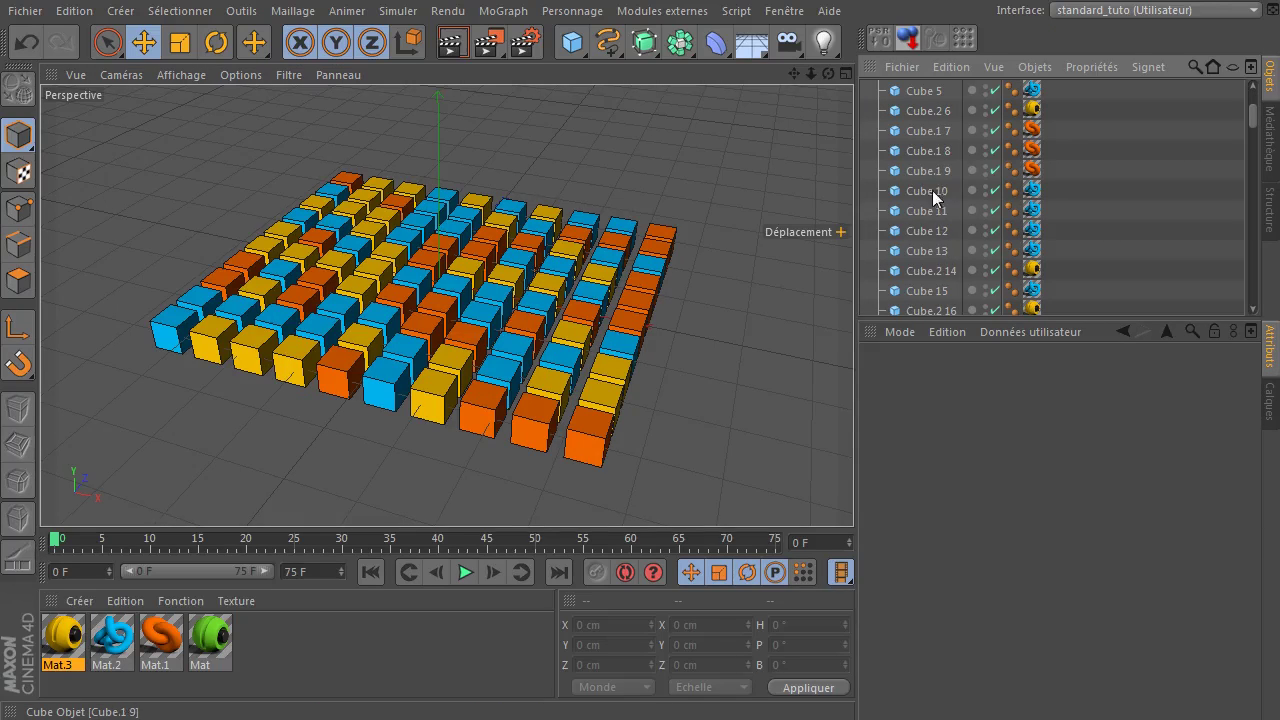
{"action": "left_click", "coordinate": [931, 156]}
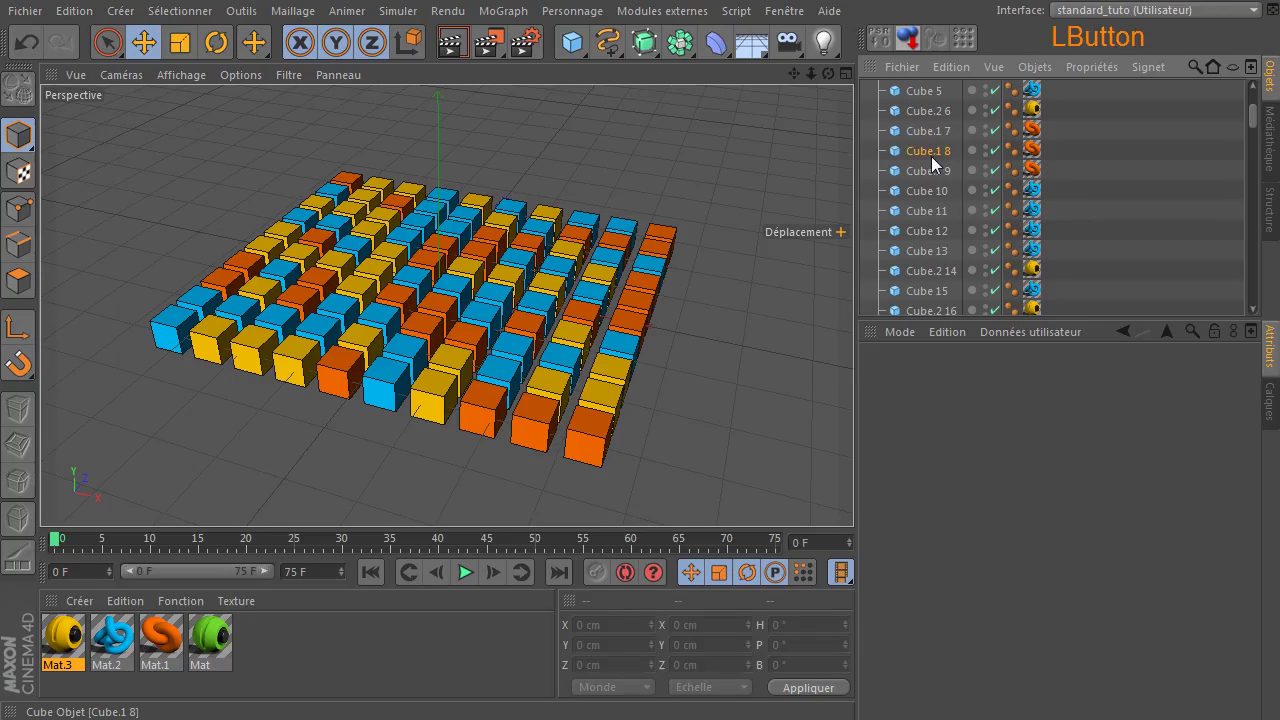
{"action": "left_click", "coordinate": [918, 231], "text": "shift"}
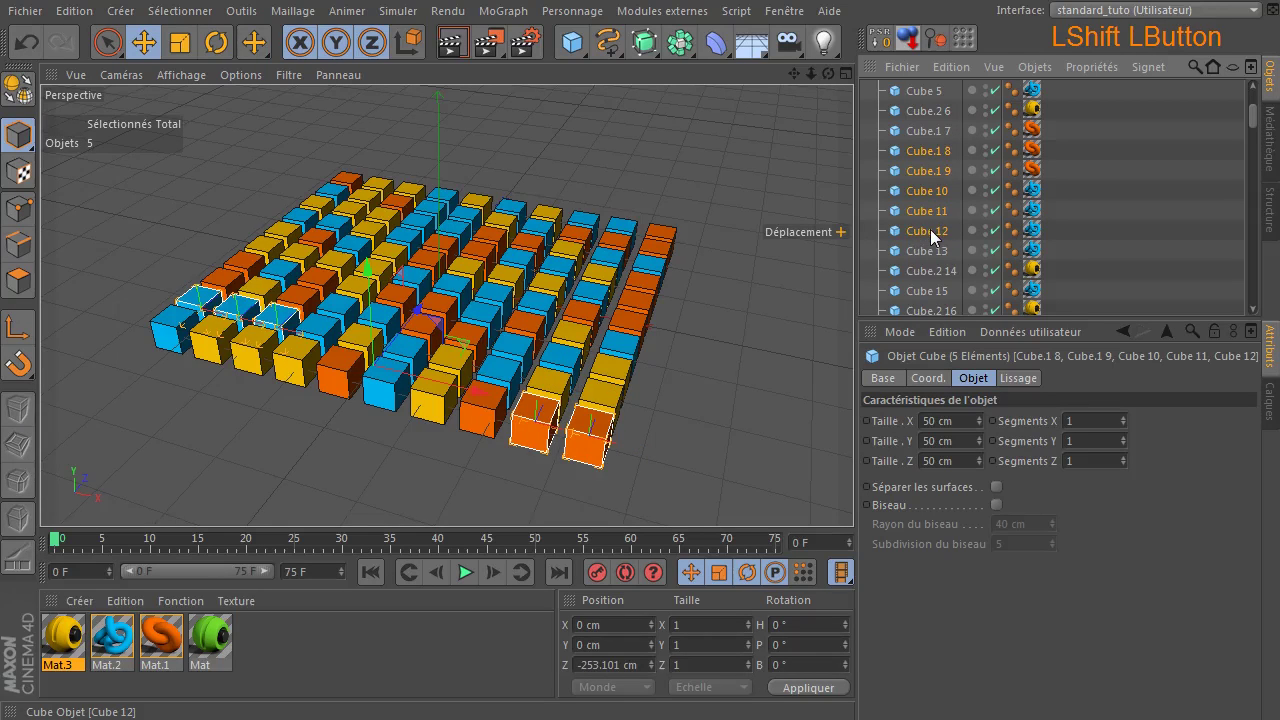
{"action": "key", "text": "alt+g"}
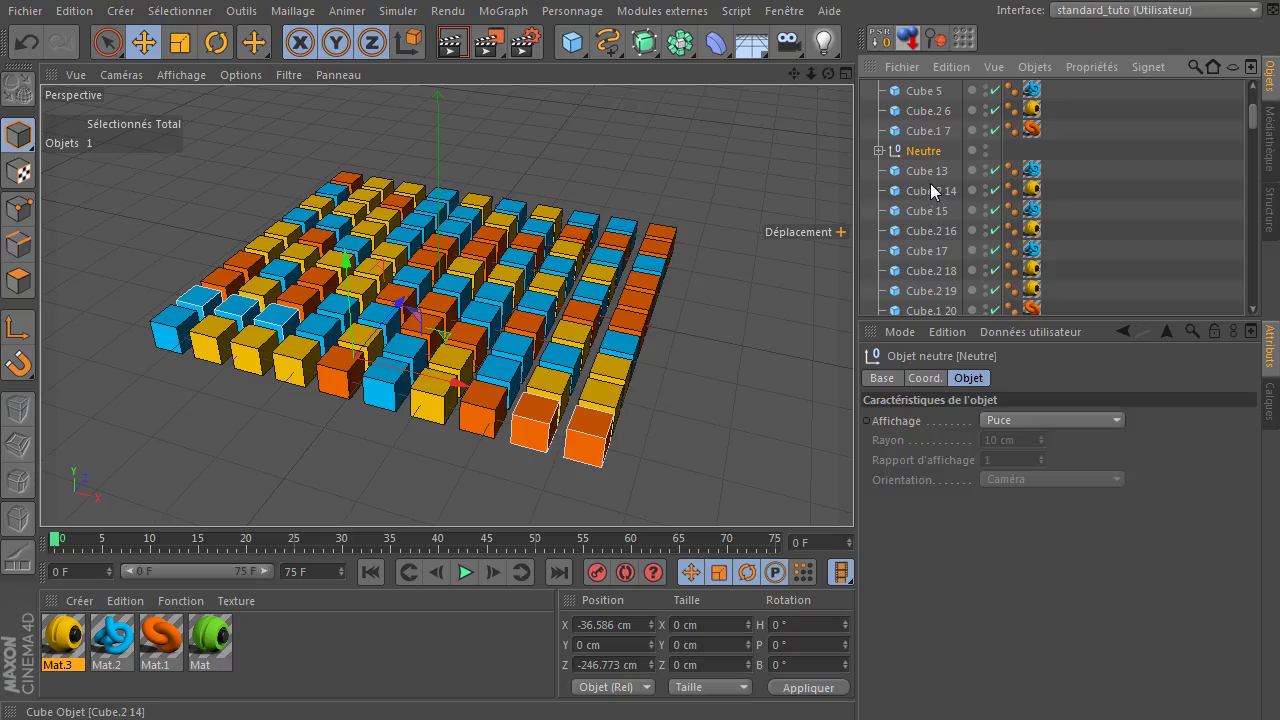
{"action": "left_click", "coordinate": [930, 186]}
{"action": "left_click", "coordinate": [919, 306], "text": "shift"}
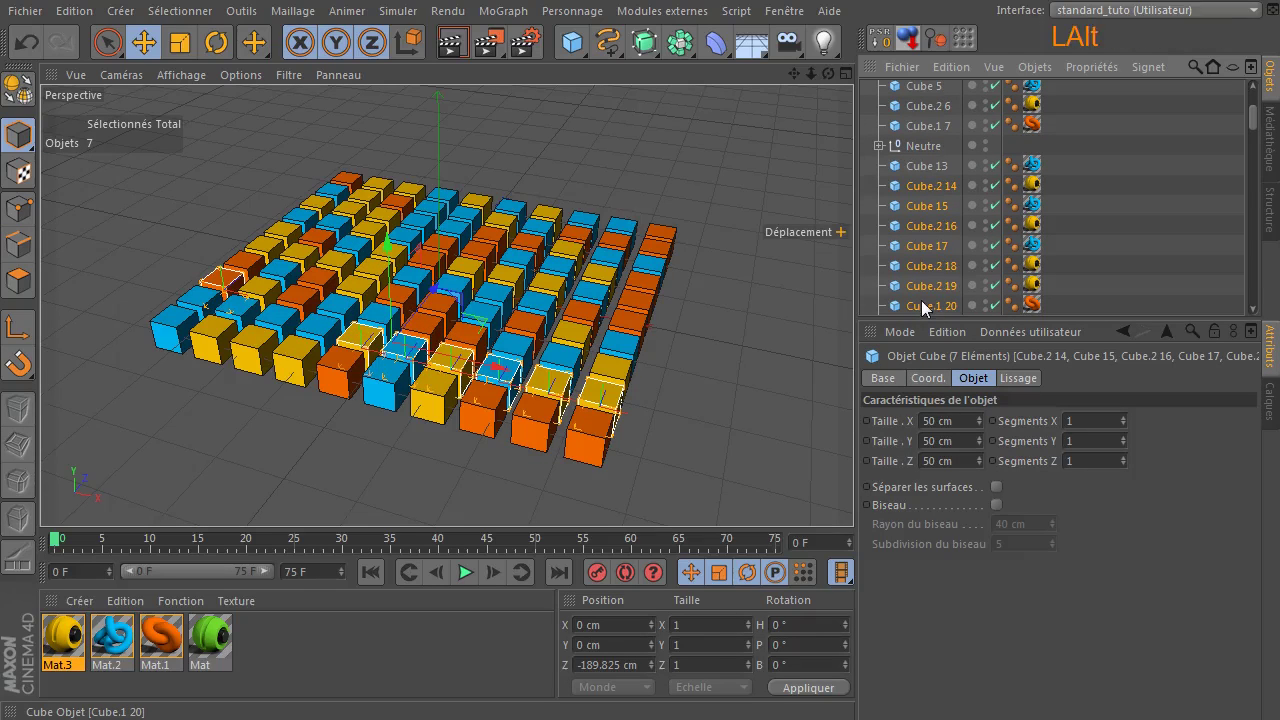
{"action": "key", "text": "alt+g"}
Group Cube.1 22 through Cube.1 26, and nest everything from Cube 13 through Cube 28 inside a parent group.
{"action": "left_click", "coordinate": [914, 226]}
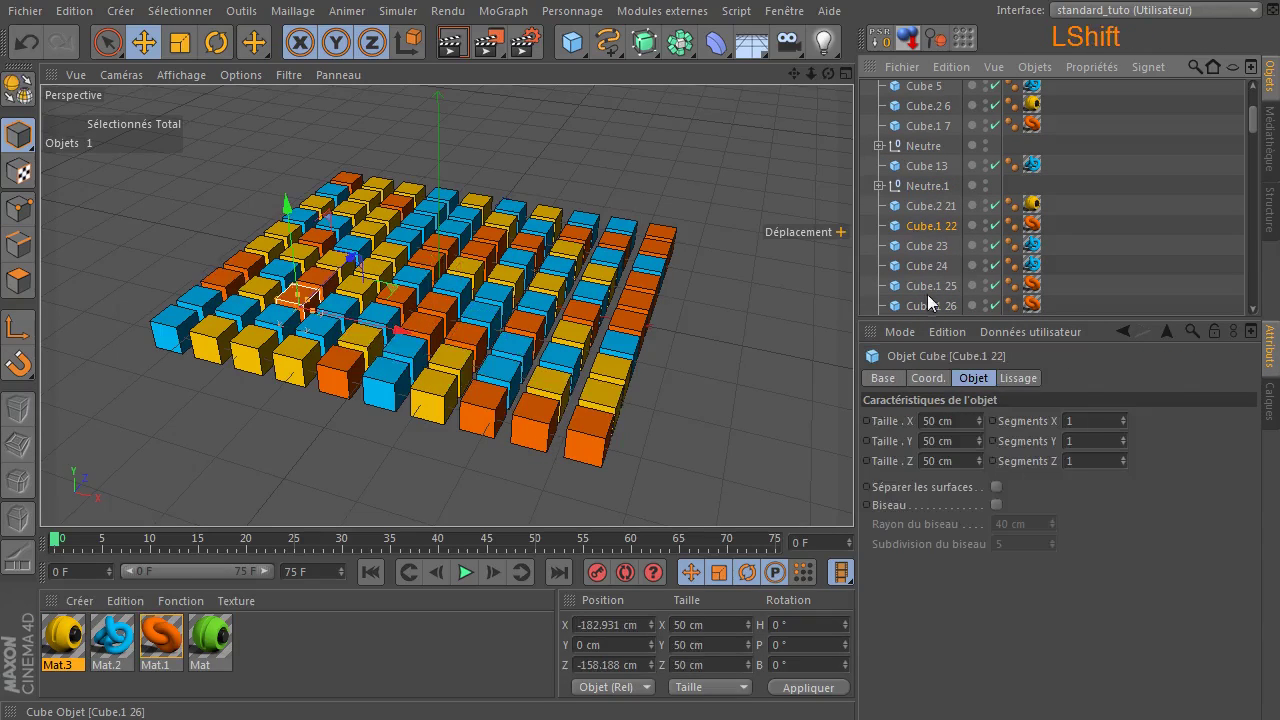
{"action": "left_click", "coordinate": [921, 304], "text": "shift"}
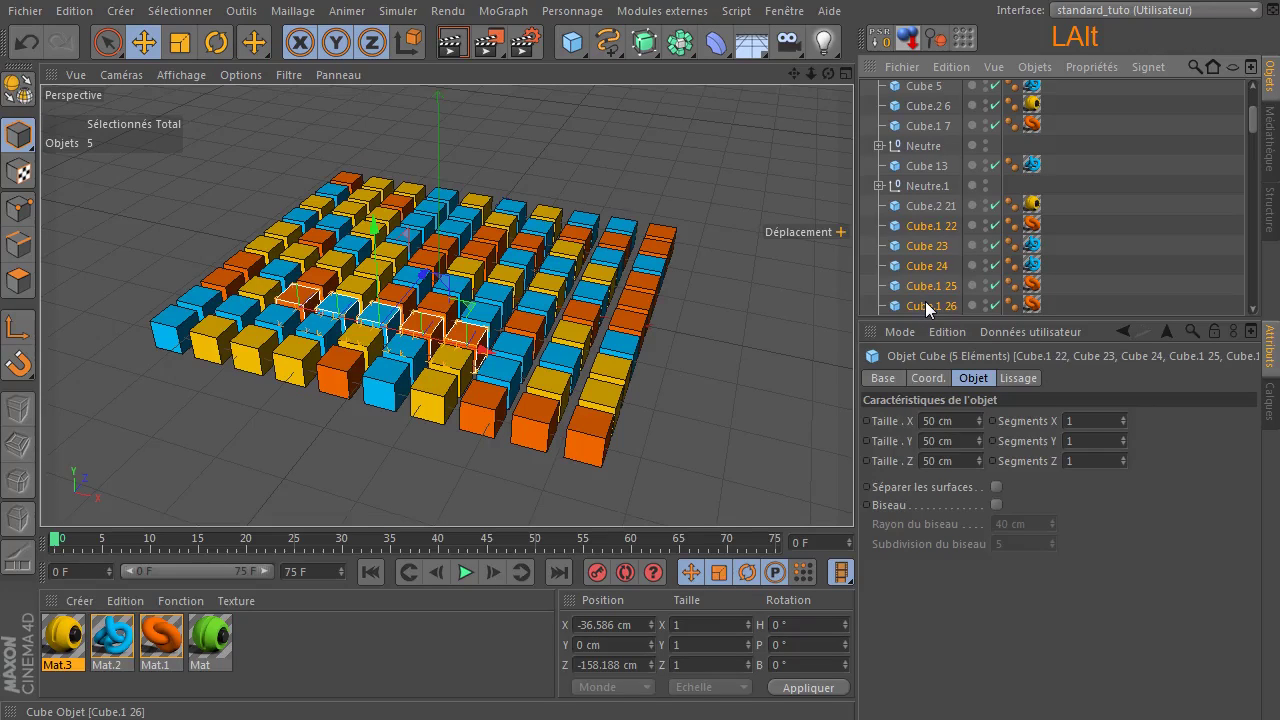
{"action": "key", "text": "alt+g"}
{"action": "left_click", "coordinate": [910, 166]}
{"action": "left_click", "coordinate": [921, 264], "text": "shift"}
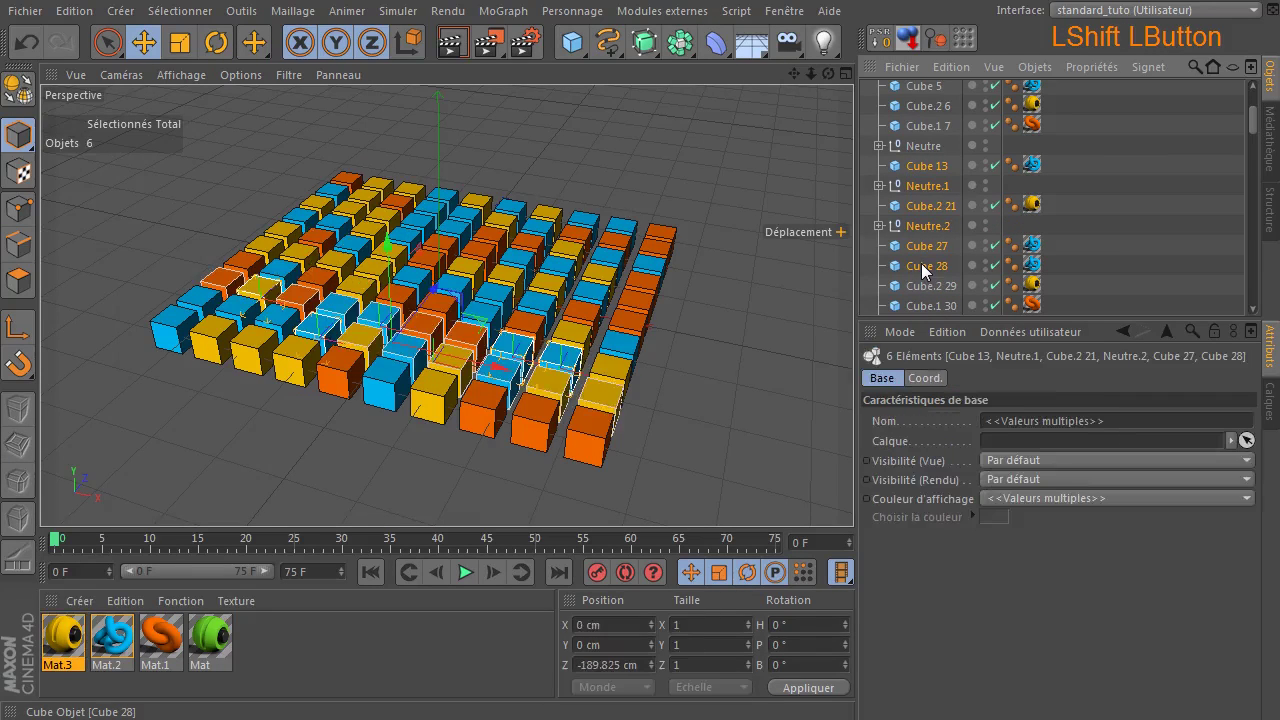
{"action": "key", "text": "alt+g"}
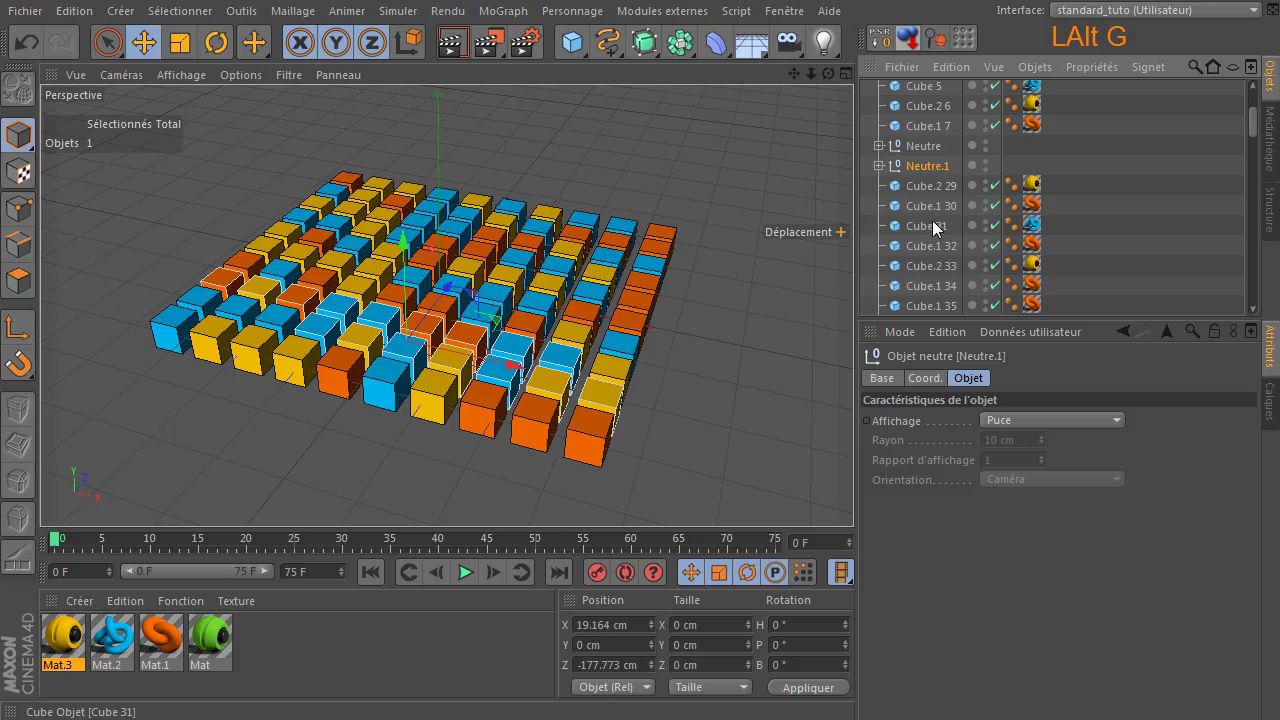
Group Cube 31 through Cube.1 35 under one null, and Cube.1 48 through Cube 66 under another.
{"action": "left_click", "coordinate": [926, 226]}
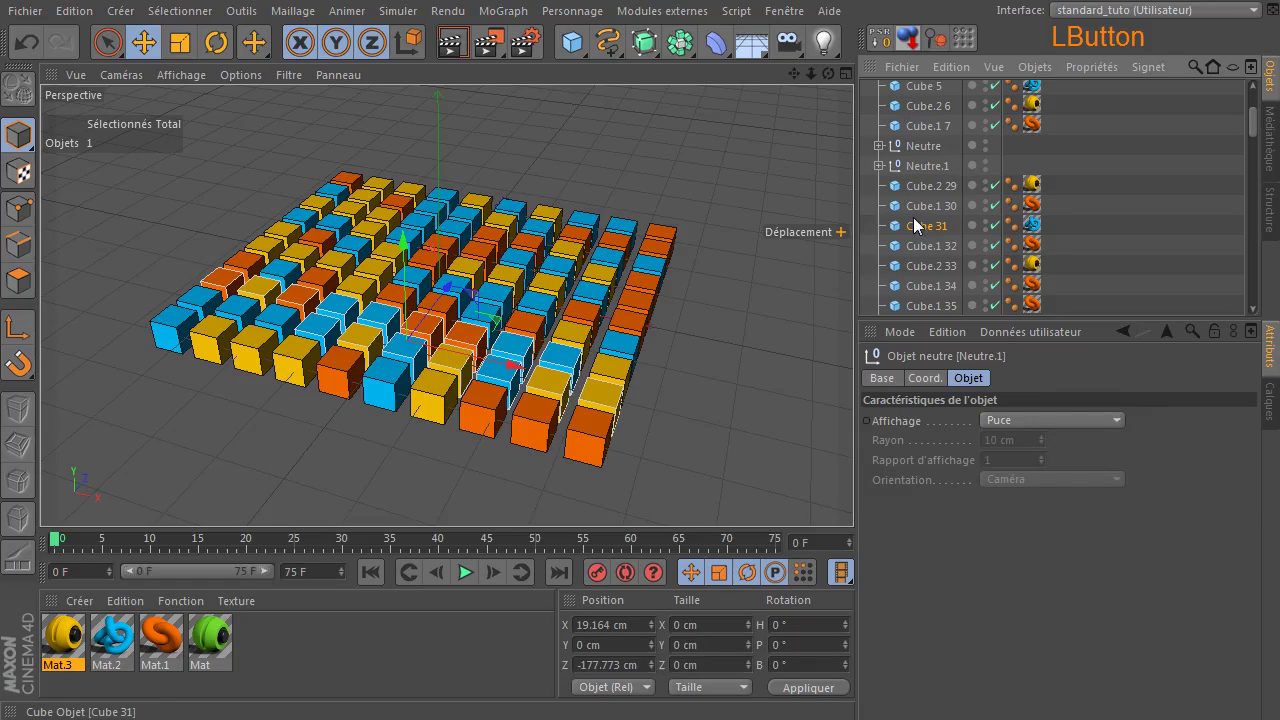
{"action": "left_click", "coordinate": [920, 303], "text": "shift"}
{"action": "key", "text": "alt+g"}
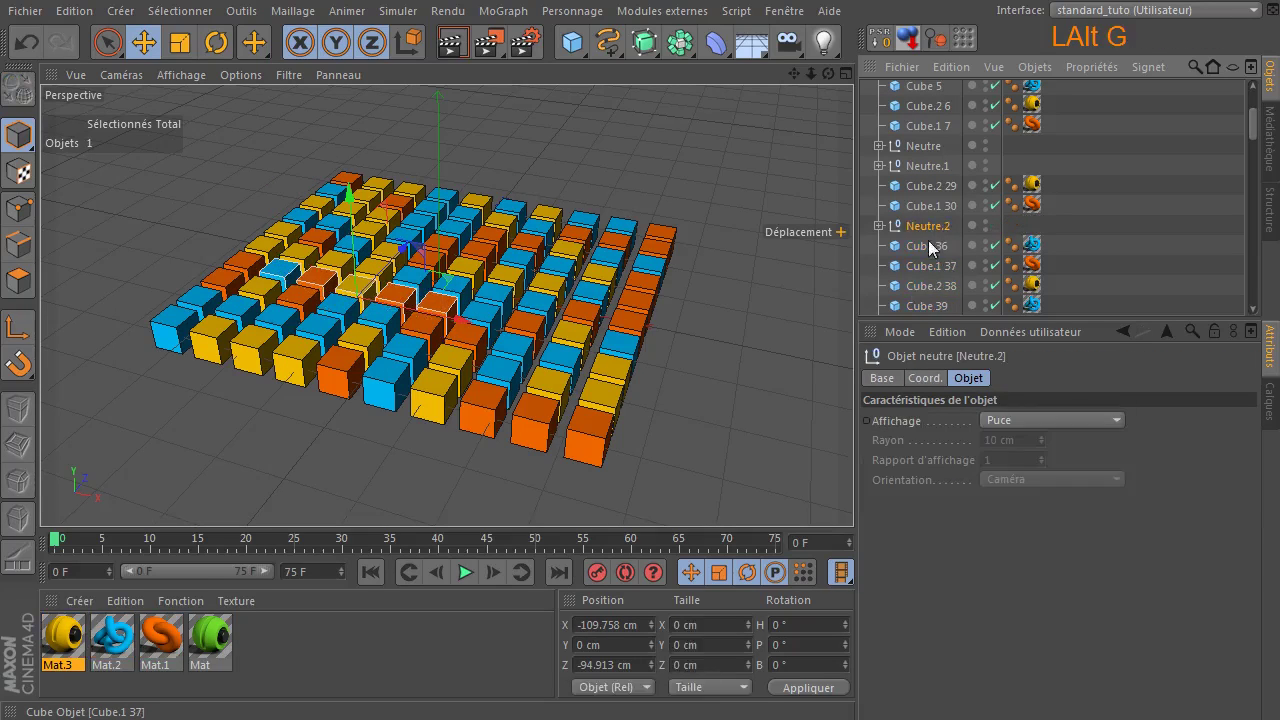
{"action": "scroll", "coordinate": [928, 240], "scroll_direction": "down", "scroll_amount": 6}
{"action": "left_click", "coordinate": [912, 125]}
{"action": "scroll", "coordinate": [930, 180], "scroll_direction": "down", "scroll_amount": 6}
{"action": "left_click", "coordinate": [936, 226], "text": "shift"}
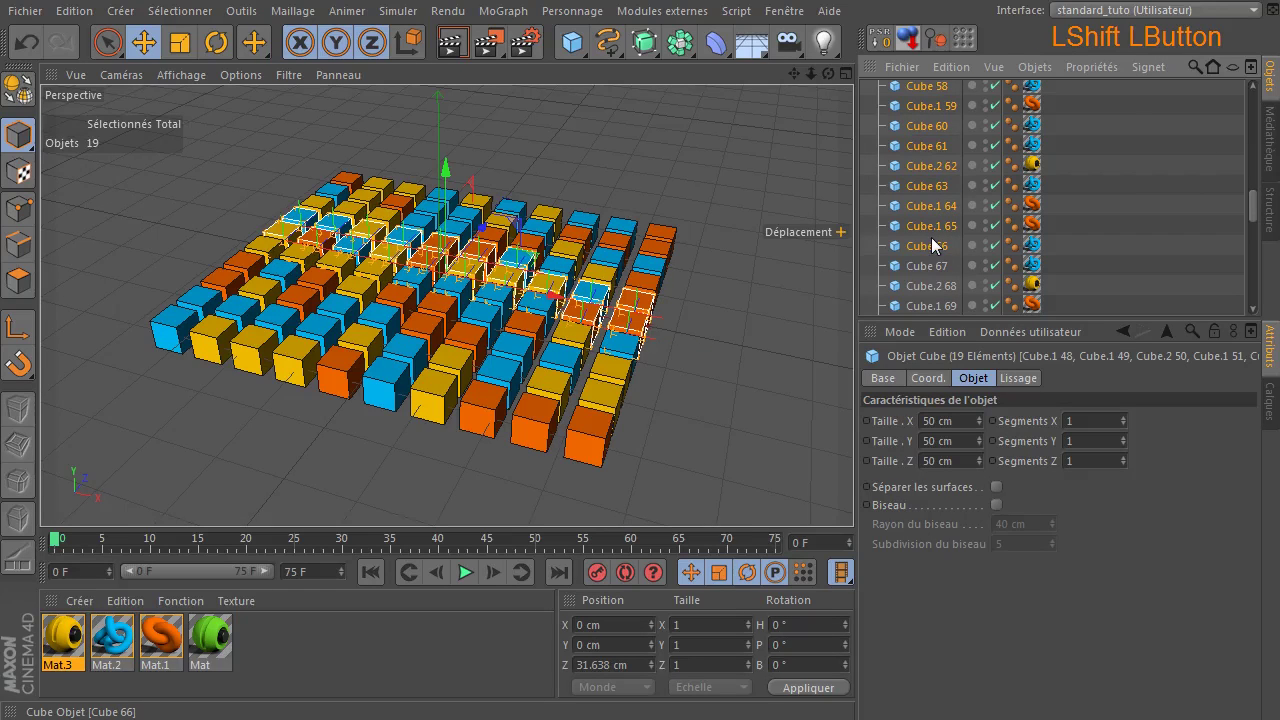
{"action": "key", "text": "alt+g"}
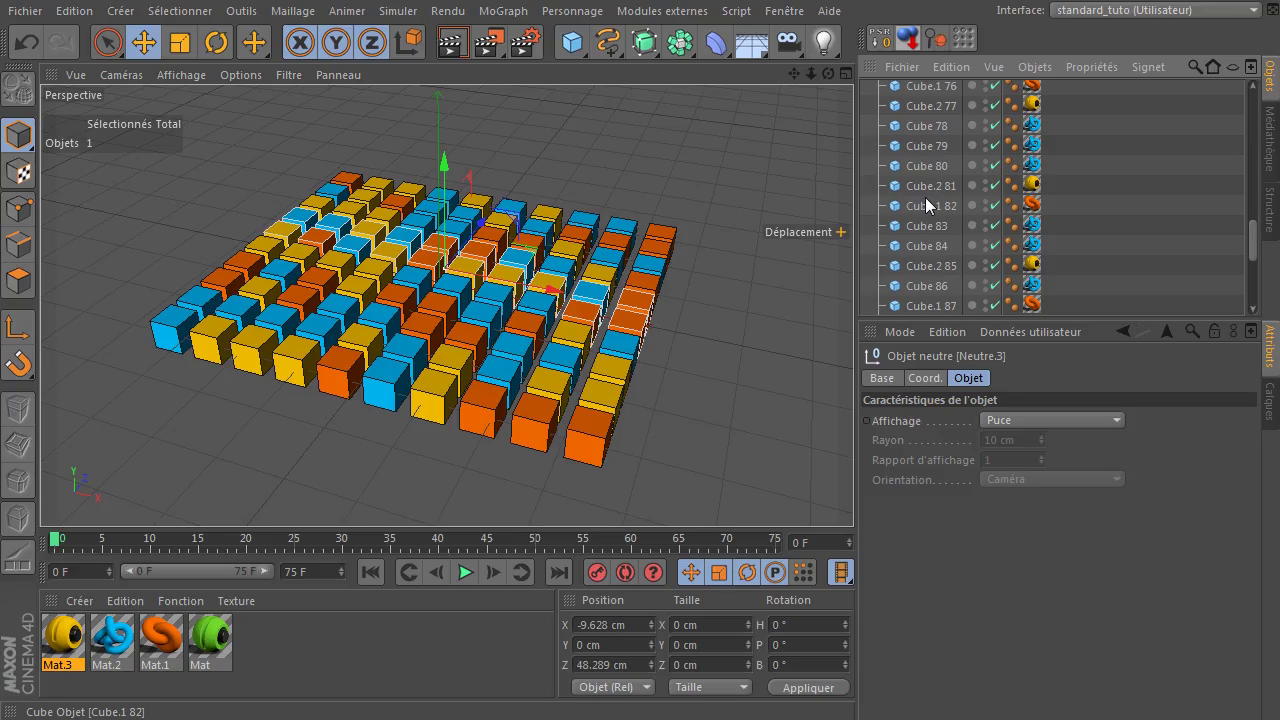
Group Cube 80 through Cube.2 94 under one null, and Cube.2 68 through Cube 78 under another.
{"action": "left_click", "coordinate": [929, 174]}
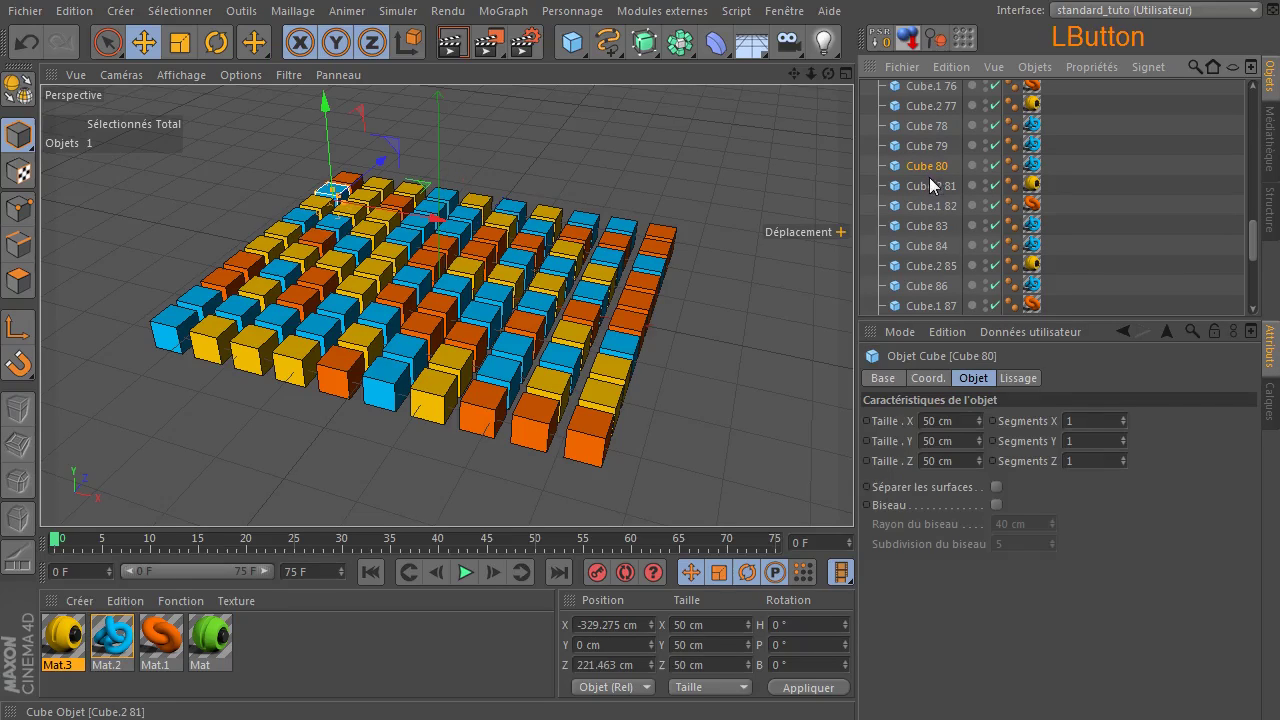
{"action": "scroll", "coordinate": [930, 190], "scroll_direction": "down", "scroll_amount": 4}
{"action": "left_click", "coordinate": [932, 213], "text": "shift"}
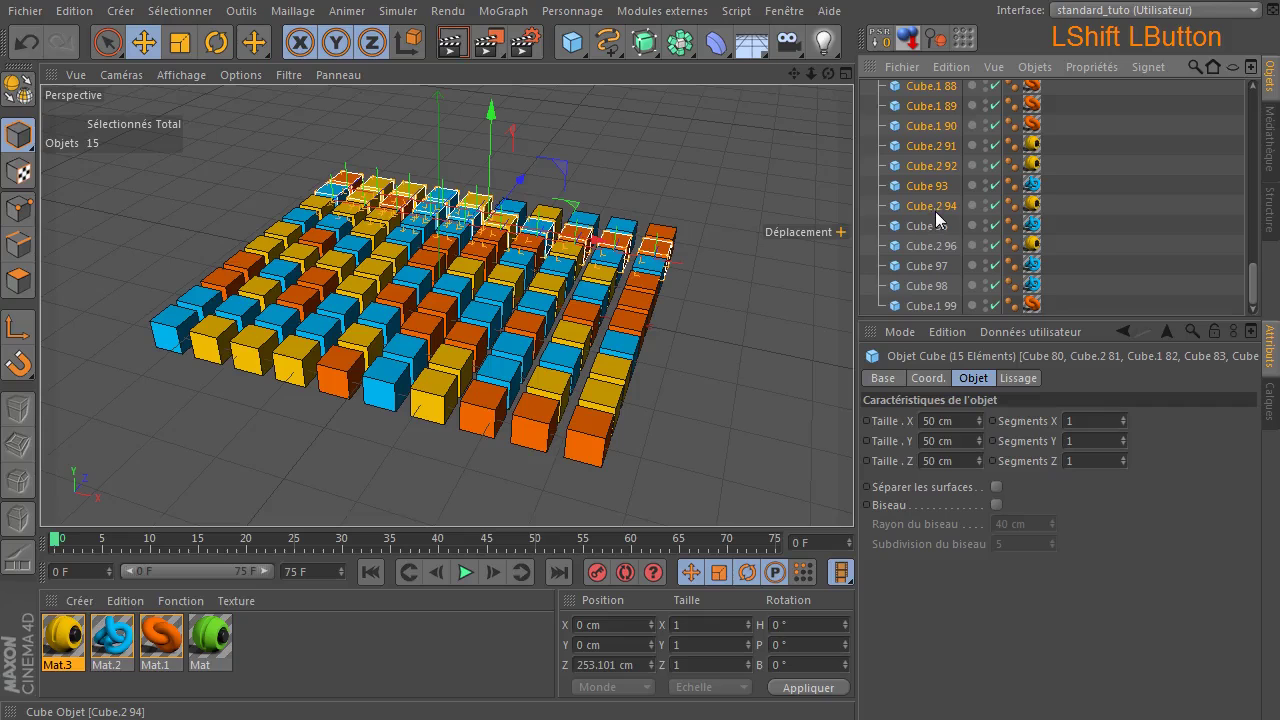
{"action": "key", "text": "alt+g"}
{"action": "scroll", "coordinate": [921, 237], "scroll_direction": "up", "scroll_amount": 2}
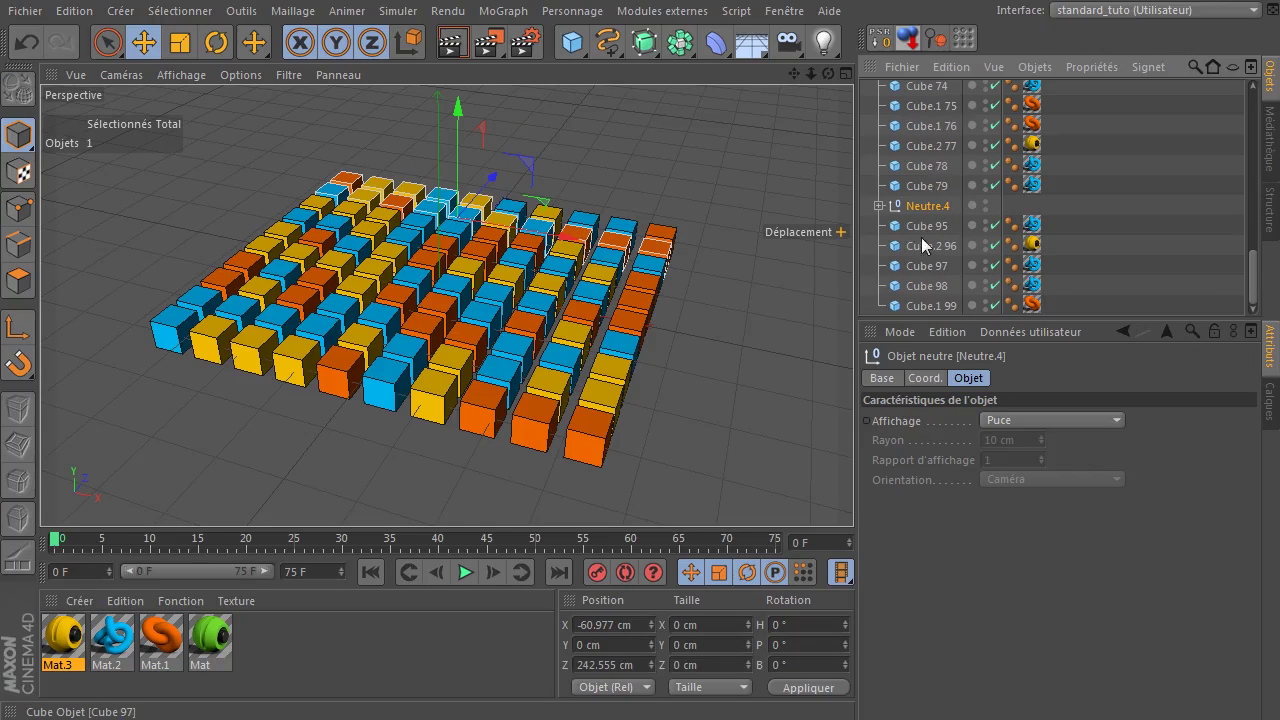
{"action": "left_click", "coordinate": [921, 92]}
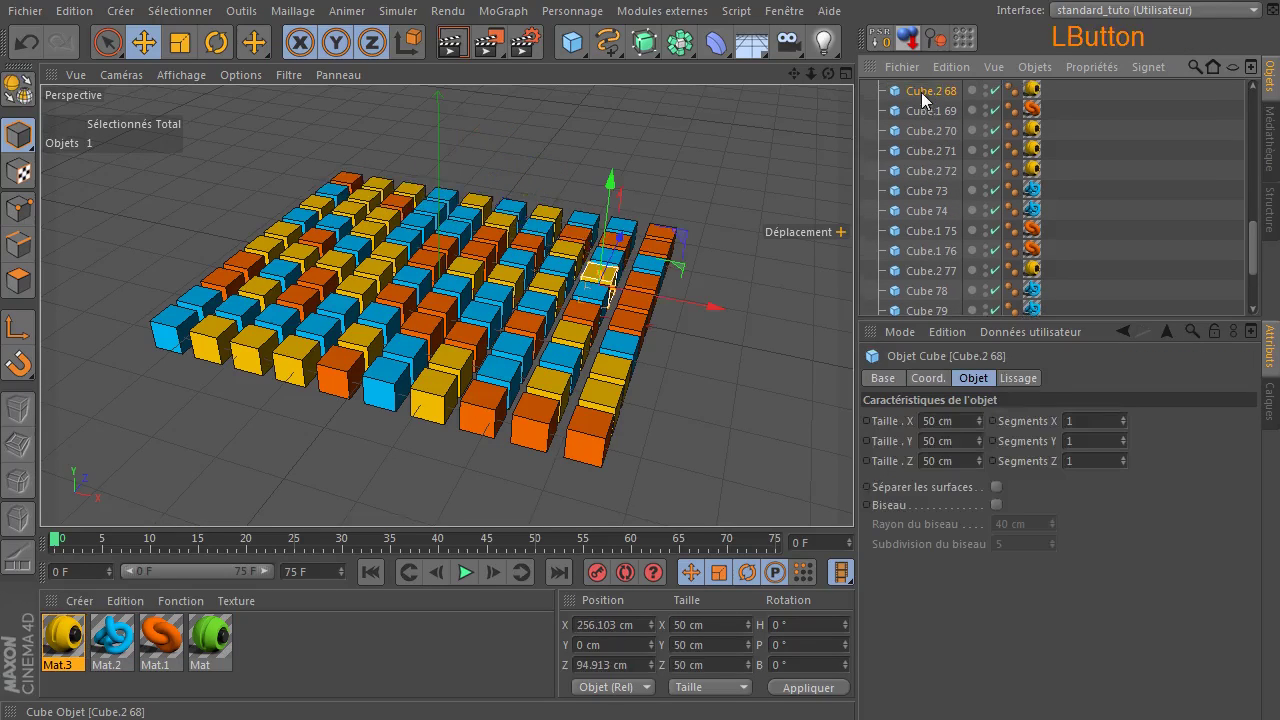
{"action": "left_click", "coordinate": [918, 286], "text": "shift"}
{"action": "key", "text": "alt+g"}
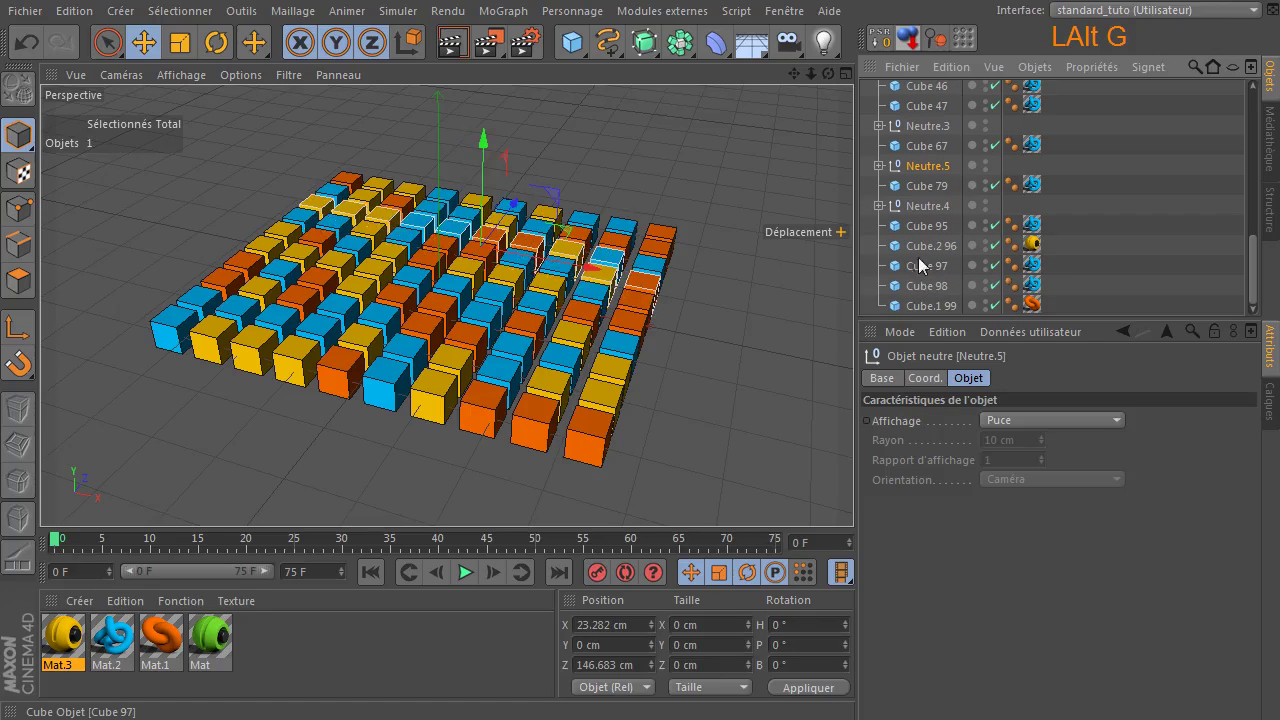
Group everything from Cube.2 43 through Cube 79 under a parent null, and Cube.2 38 through Cube.2 41 under another.
{"action": "left_click", "coordinate": [931, 146]}
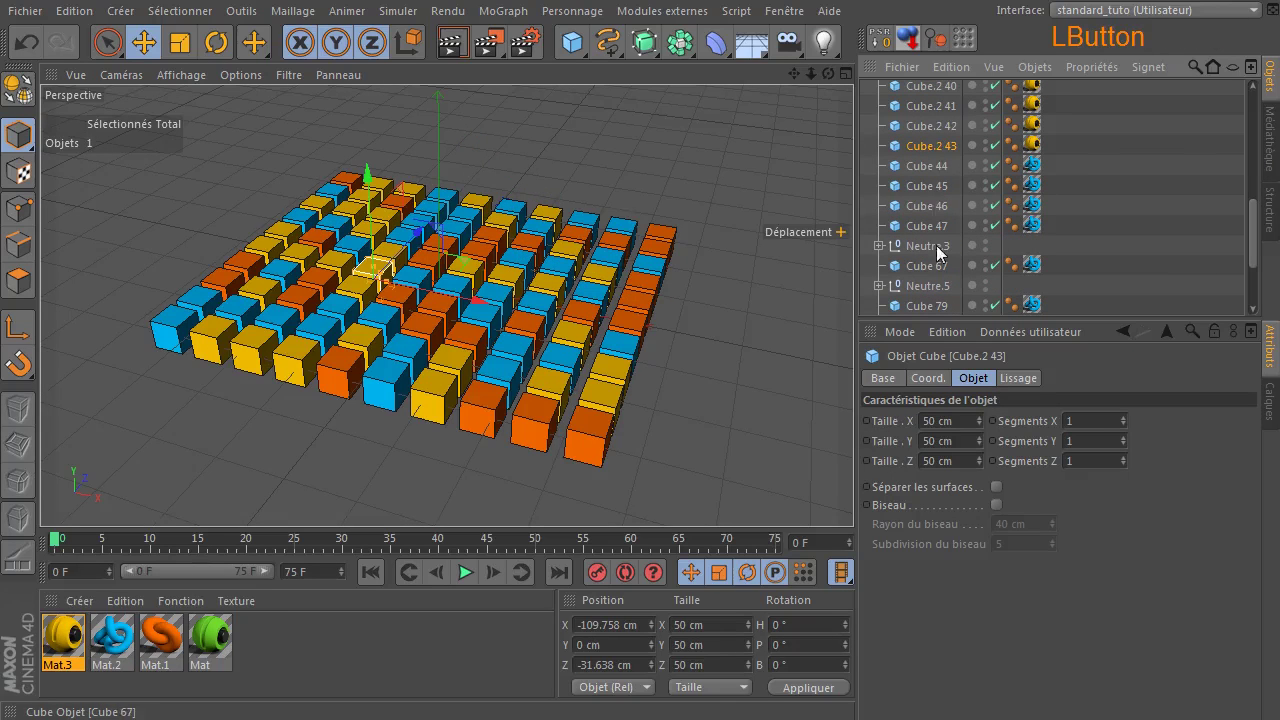
{"action": "left_click", "coordinate": [916, 306], "text": "shift"}
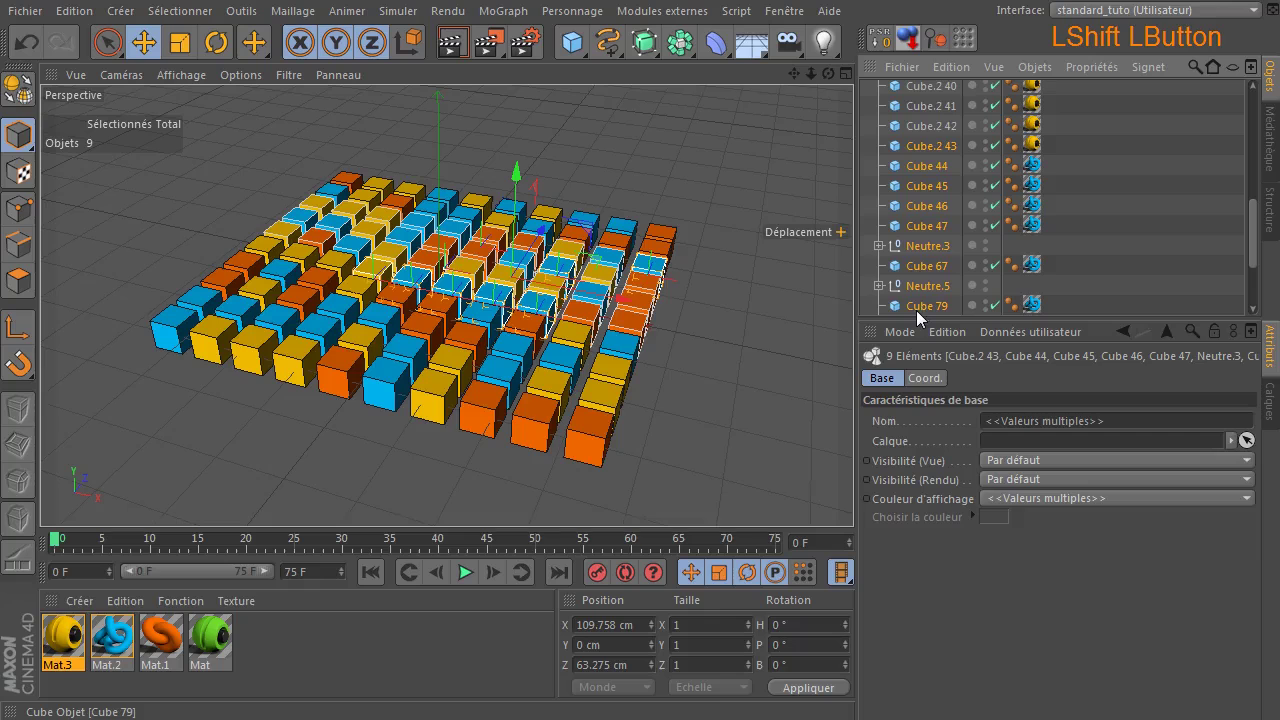
{"action": "key", "text": "alt+g"}
{"action": "scroll", "coordinate": [928, 180], "scroll_direction": "up", "scroll_amount": 3}
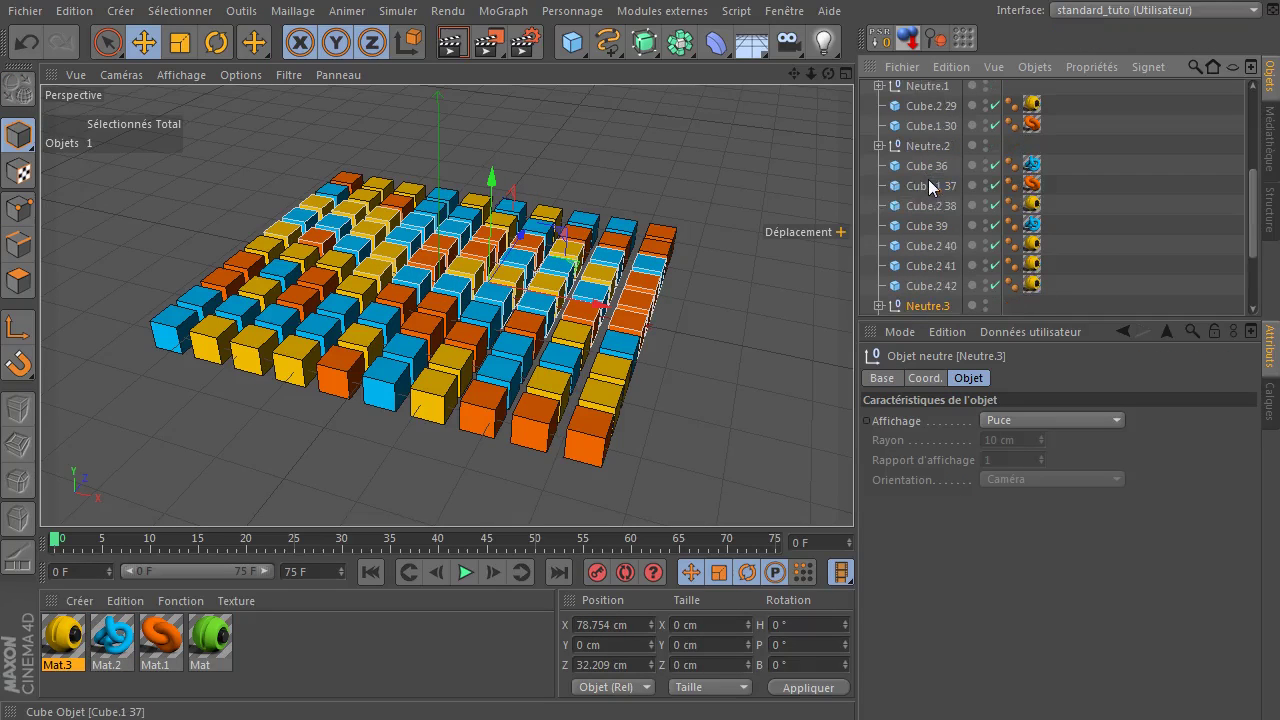
{"action": "left_click", "coordinate": [920, 203]}
{"action": "left_click", "coordinate": [914, 274], "text": "shift"}
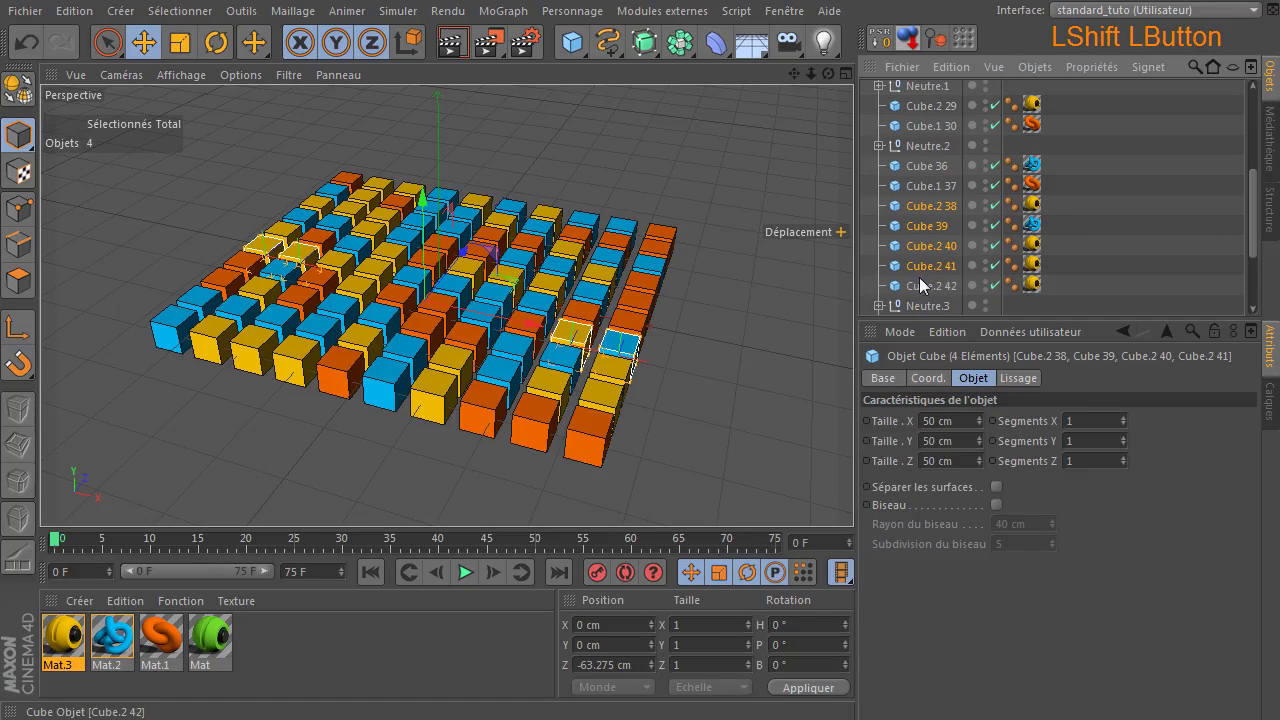
{"action": "key", "text": "alt+g"}
{"action": "scroll", "coordinate": [925, 200], "scroll_direction": "up", "scroll_amount": 5}
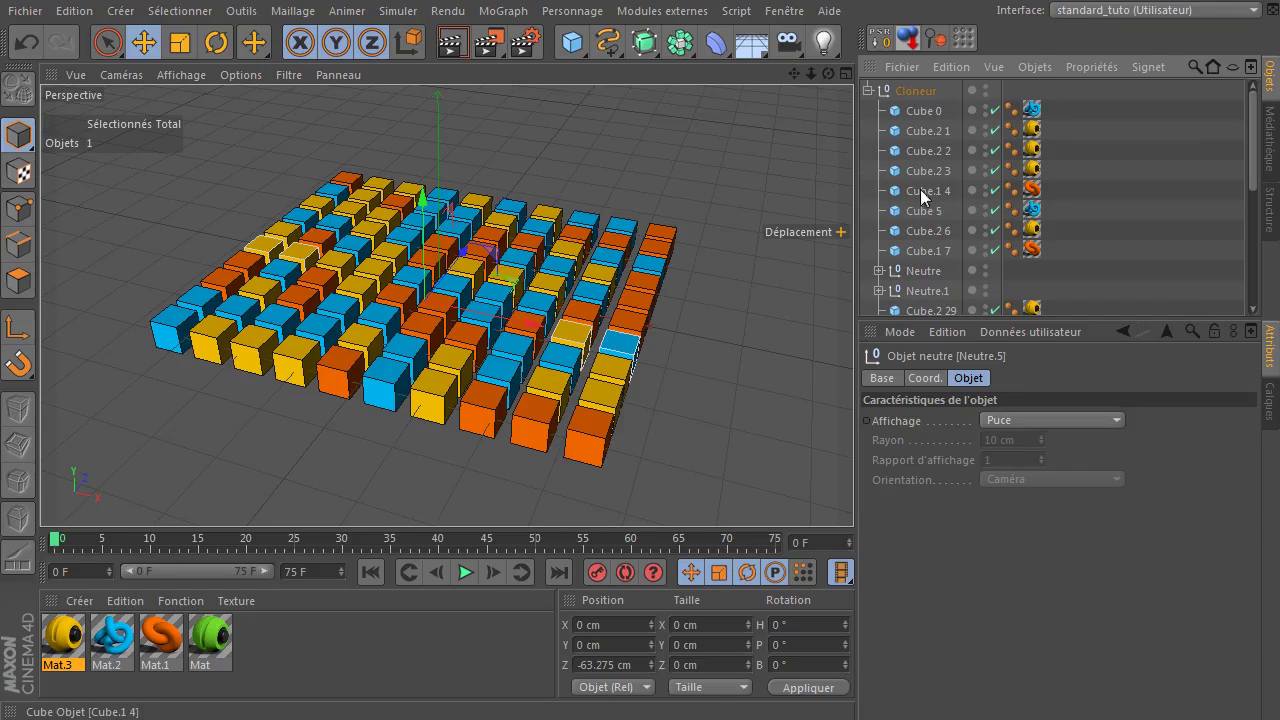
Nest everything from Cube.2 3 through Cube.2 96 under one parent null, deselect it, and fold the Cloneur hierarchy.
{"action": "left_click", "coordinate": [920, 171]}
{"action": "scroll", "coordinate": [920, 220], "scroll_direction": "down", "scroll_amount": 4}
{"action": "left_click", "coordinate": [922, 270], "text": "shift"}
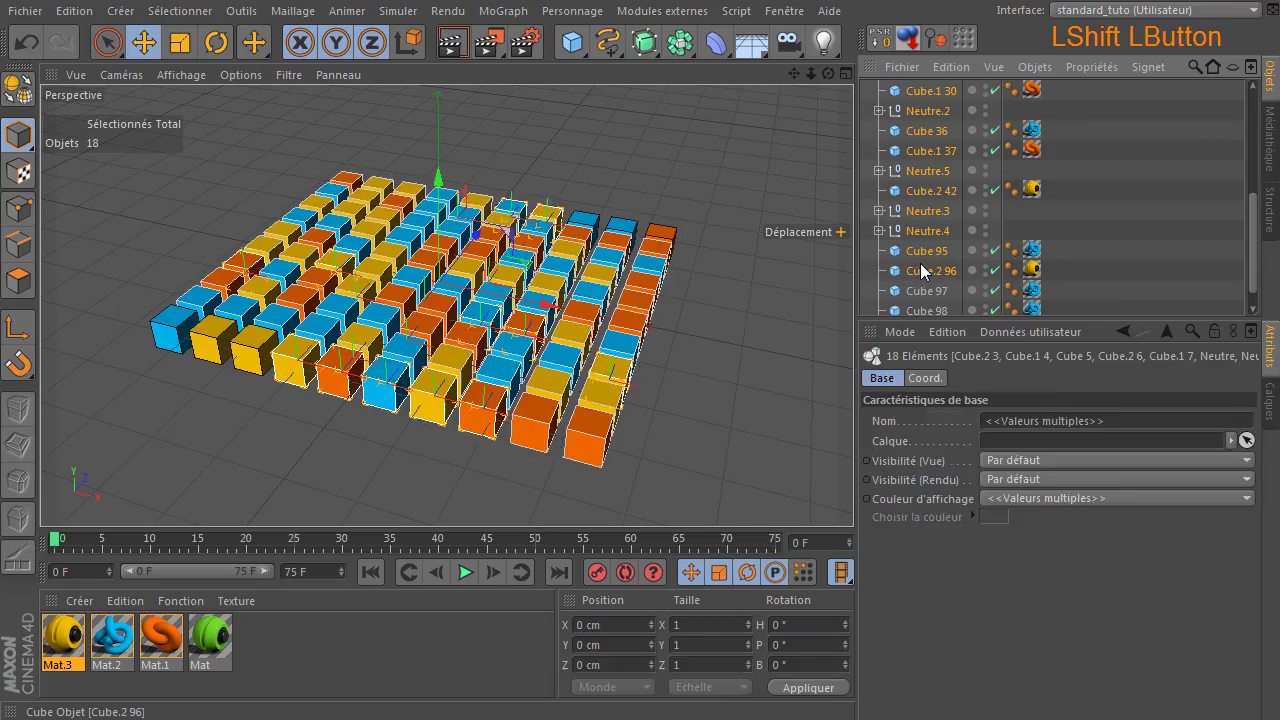
{"action": "key", "text": "alt+g"}
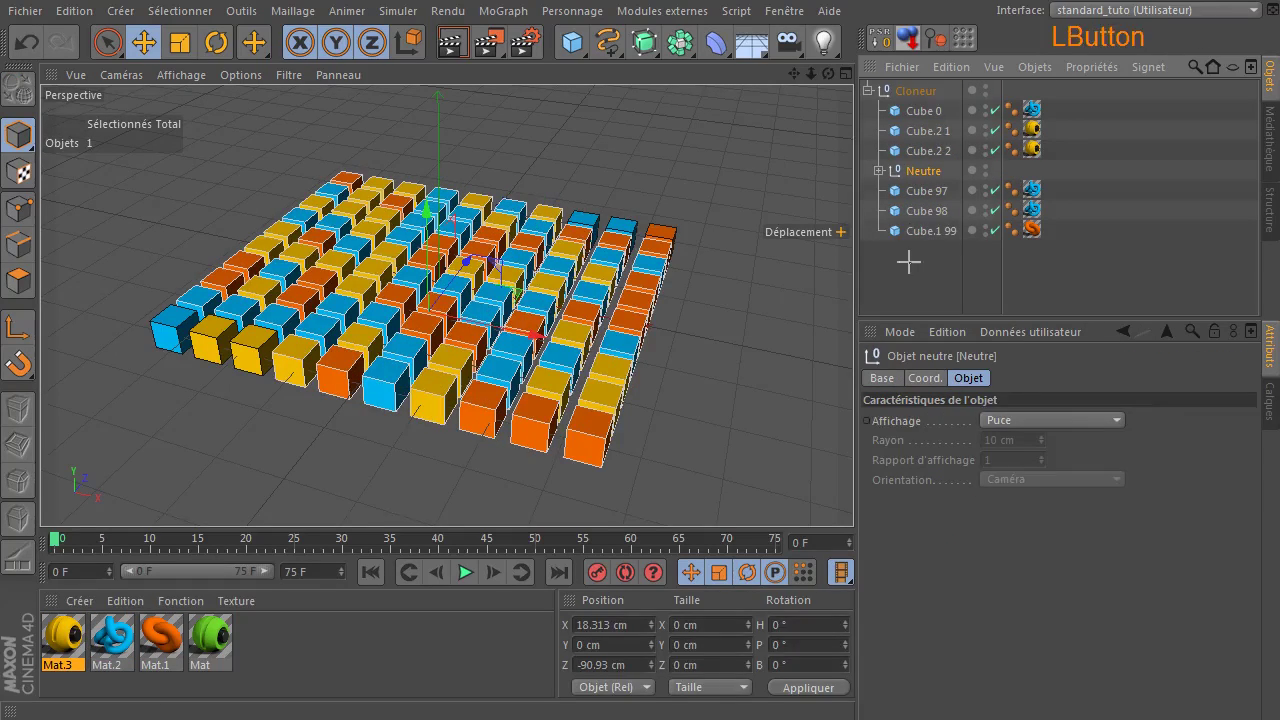
{"action": "left_click", "coordinate": [908, 262]}
{"action": "left_click", "coordinate": [868, 90]}
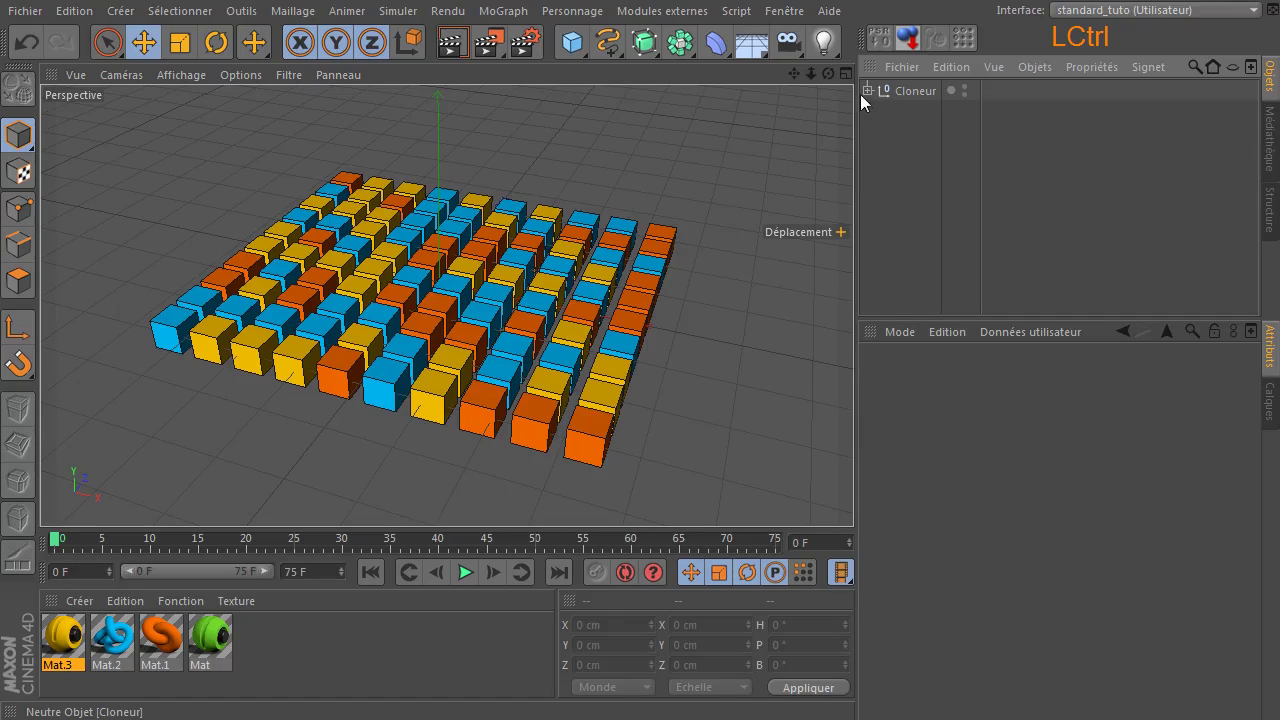
Unfold the Cloneur hierarchy with all its nested groups, look through its contents, and fold everything back up.
{"action": "left_click", "coordinate": [867, 92], "text": "ctrl"}
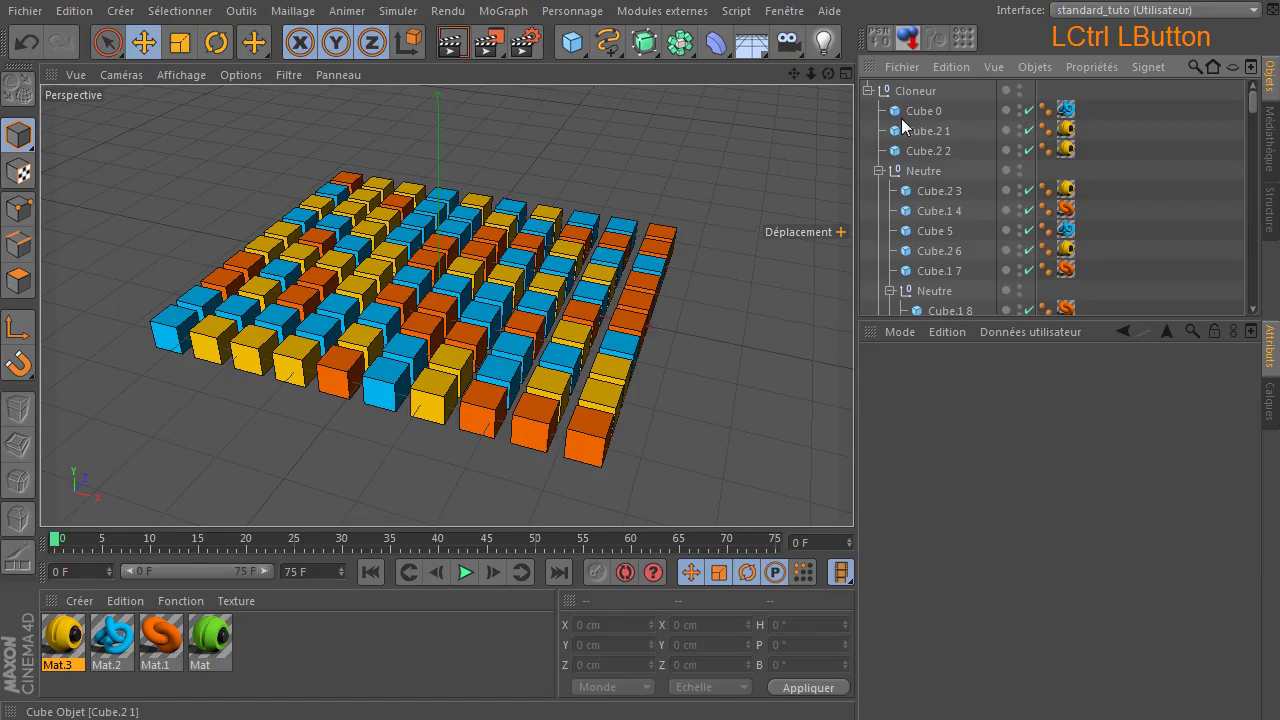
{"action": "scroll", "coordinate": [938, 152], "scroll_direction": "down", "scroll_amount": 12}
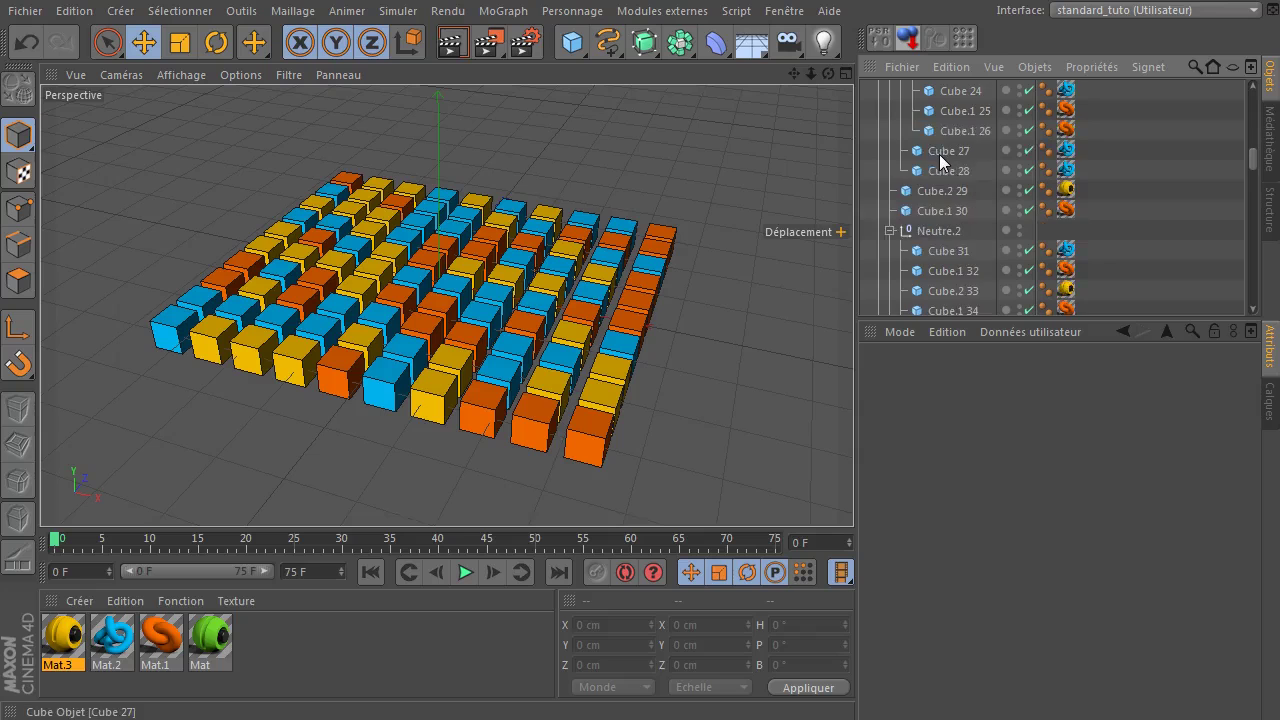
{"action": "scroll", "coordinate": [940, 155], "scroll_direction": "down", "scroll_amount": 5}
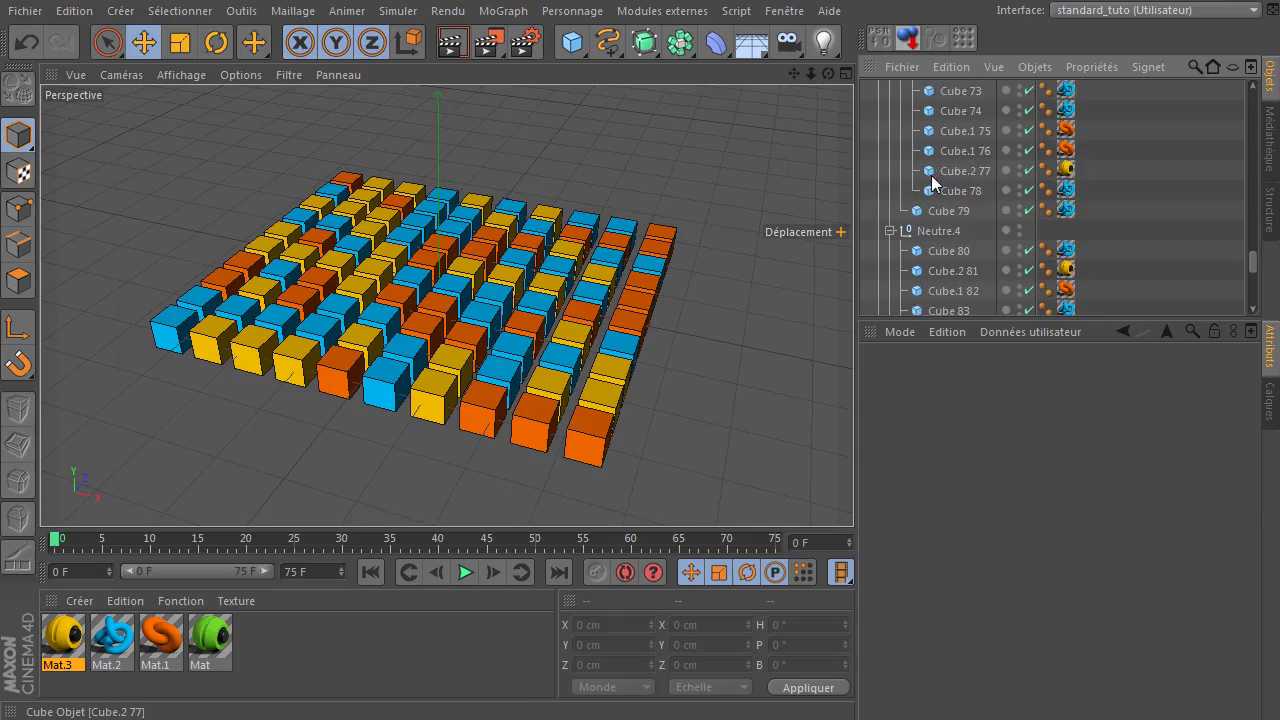
{"action": "scroll", "coordinate": [933, 160], "scroll_direction": "up", "scroll_amount": 17}
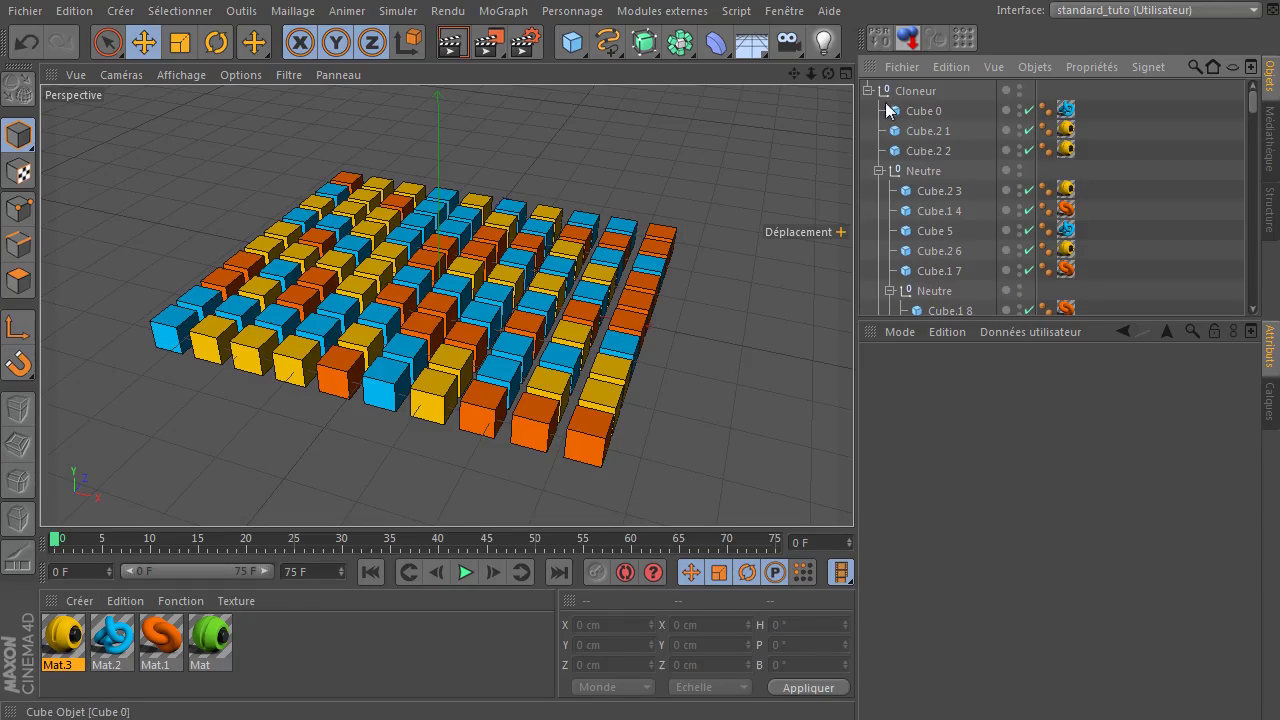
{"action": "left_click", "coordinate": [867, 92], "text": "ctrl"}
Select a blue cube near the back of the grid and trace it manually by unfolding its highlighted parent groups in the hierarchy.
{"action": "left_click", "coordinate": [867, 92]}
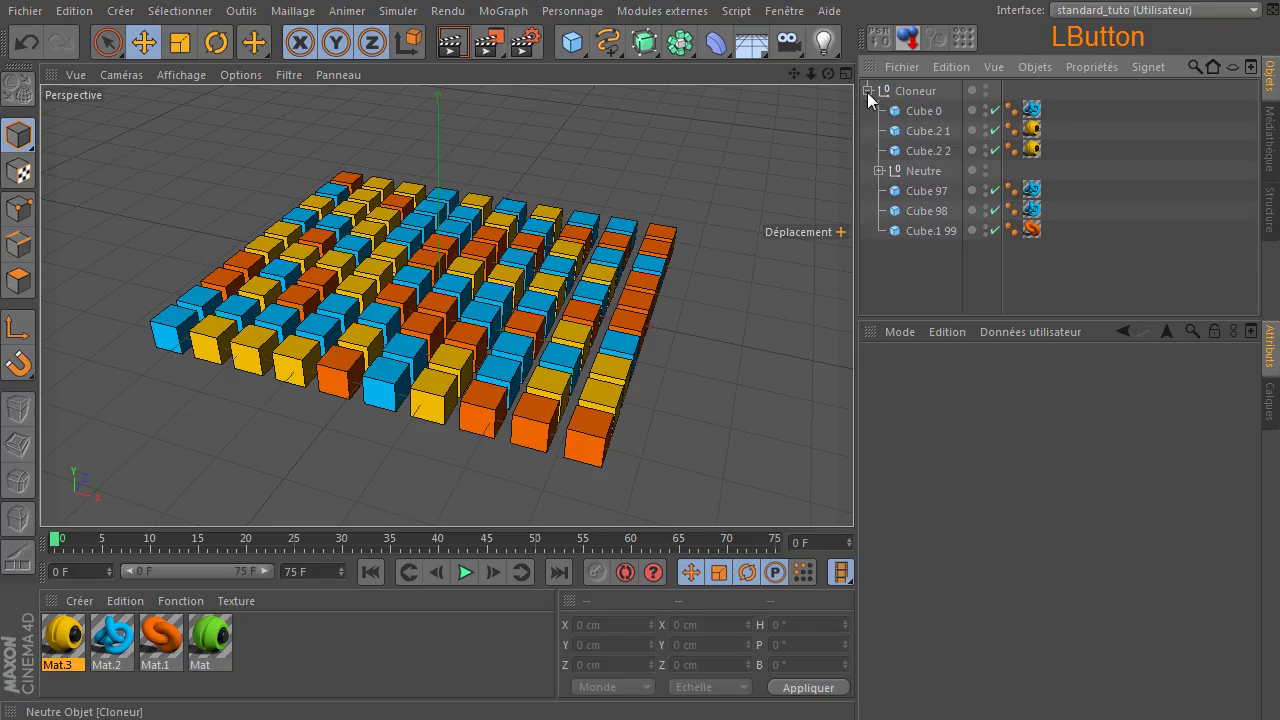
{"action": "left_click", "coordinate": [877, 173]}
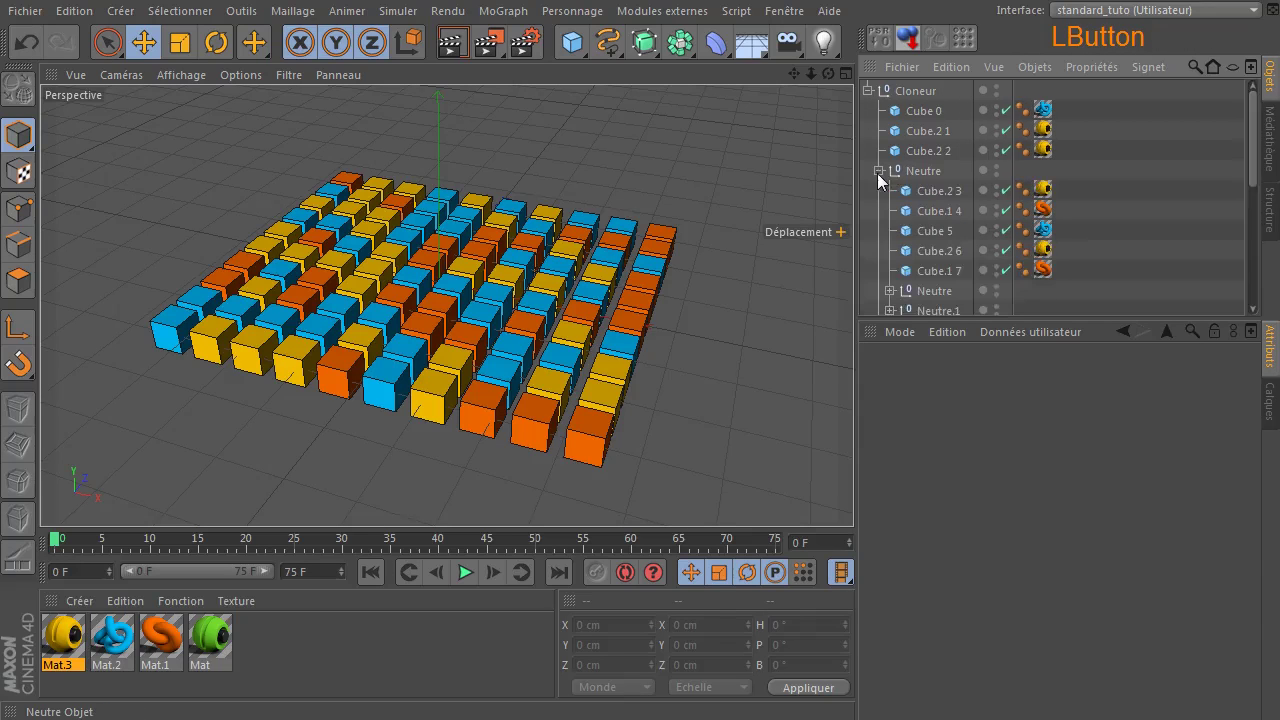
{"action": "left_click", "coordinate": [419, 224]}
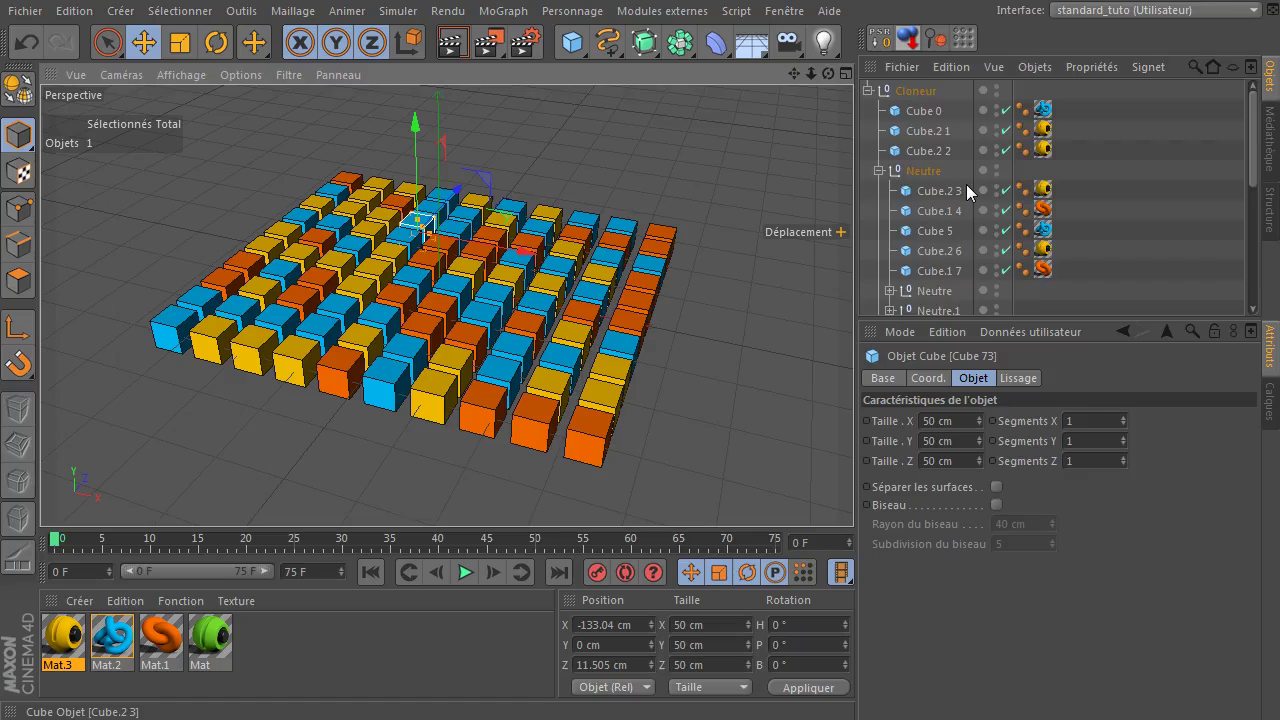
{"action": "scroll", "coordinate": [966, 190], "scroll_direction": "down", "scroll_amount": 4}
{"action": "scroll", "coordinate": [964, 191], "scroll_direction": "up", "scroll_amount": 4}
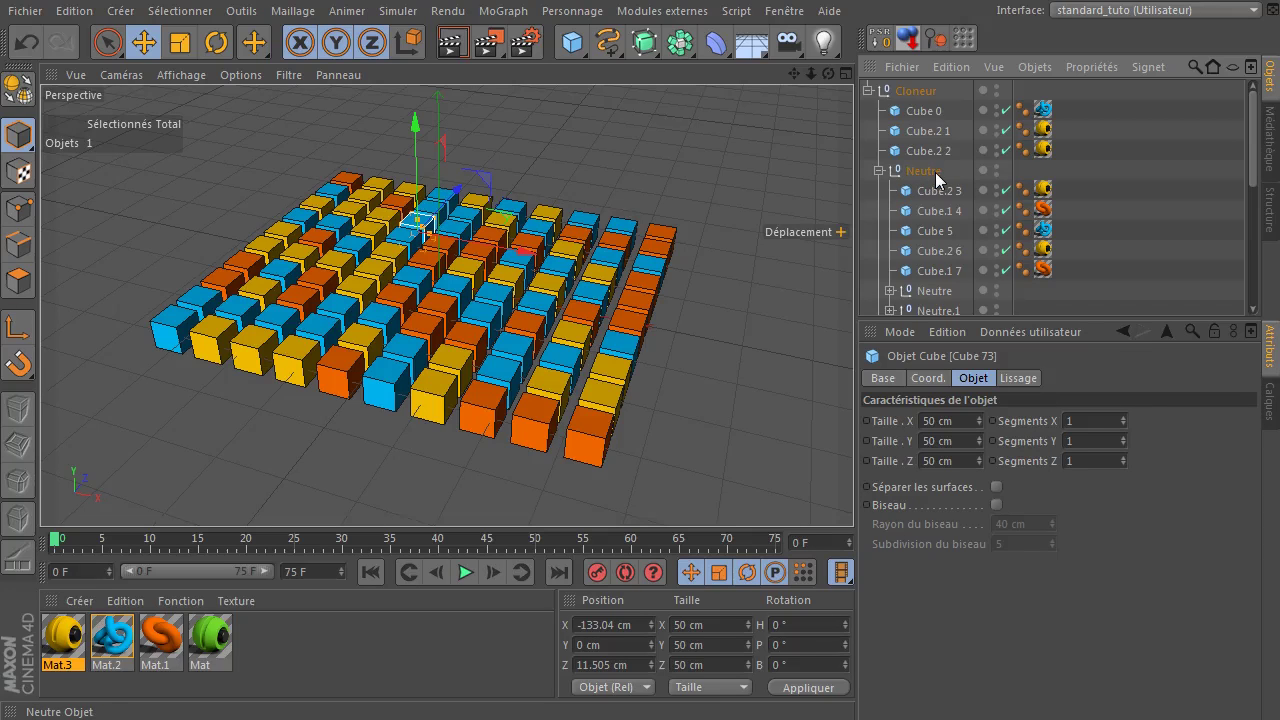
{"action": "scroll", "coordinate": [948, 182], "scroll_direction": "down", "scroll_amount": 5}
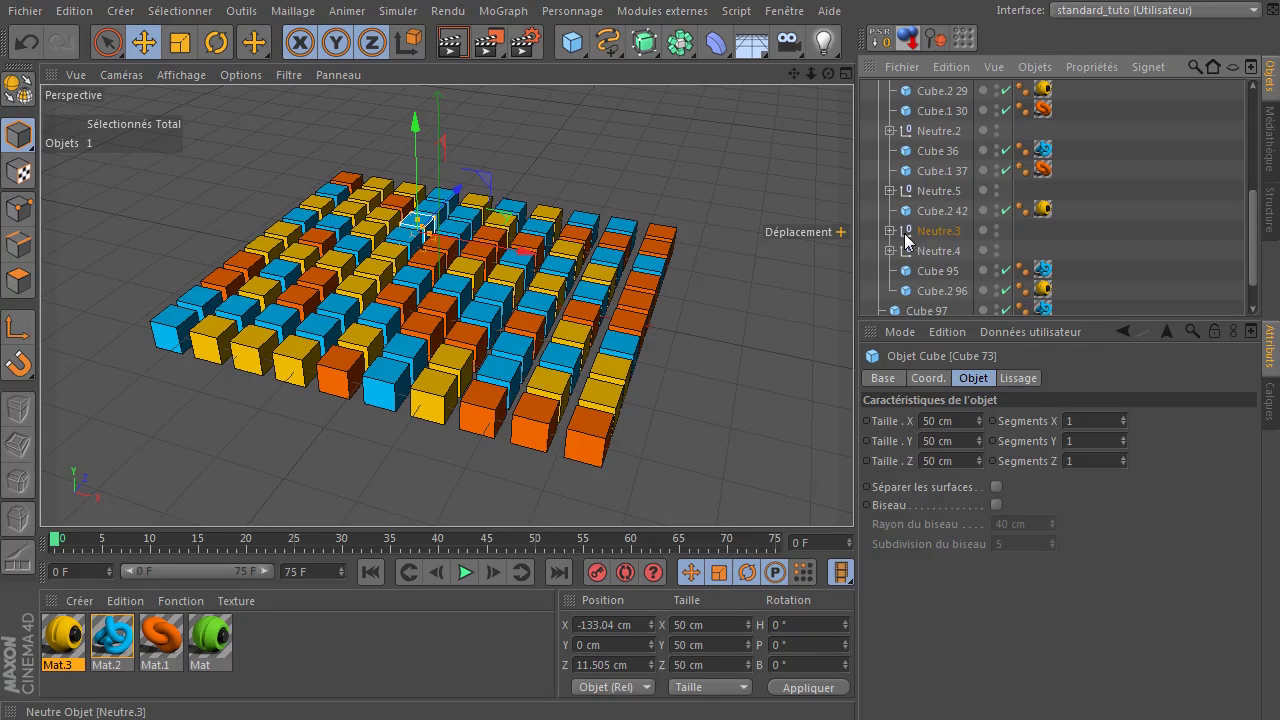
{"action": "left_click", "coordinate": [891, 230]}
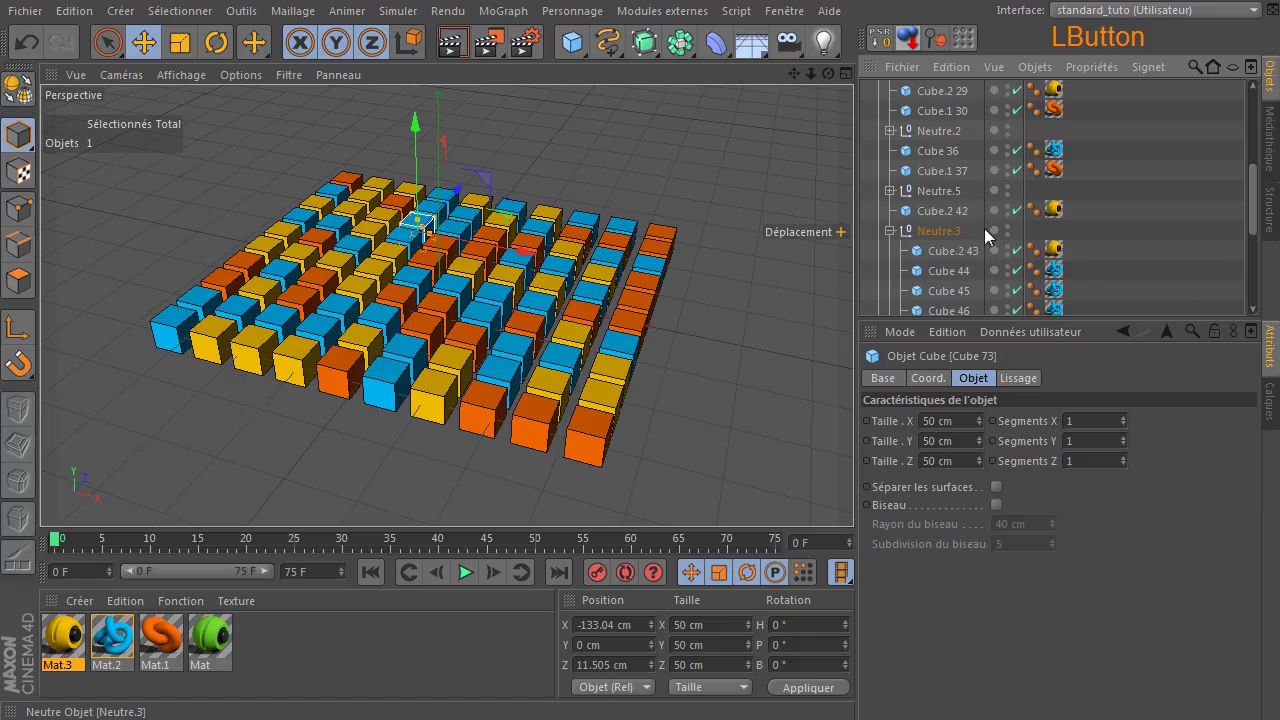
{"action": "scroll", "coordinate": [976, 232], "scroll_direction": "down", "scroll_amount": 5}
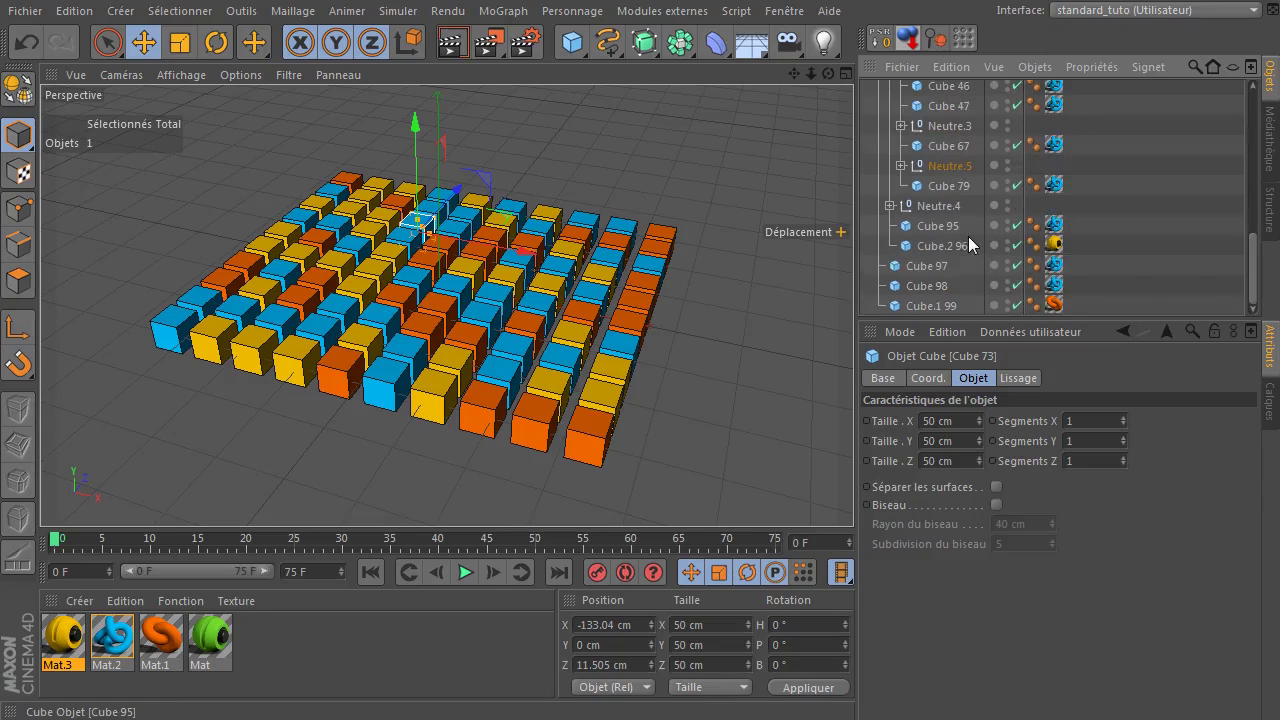
{"action": "left_click", "coordinate": [902, 167]}
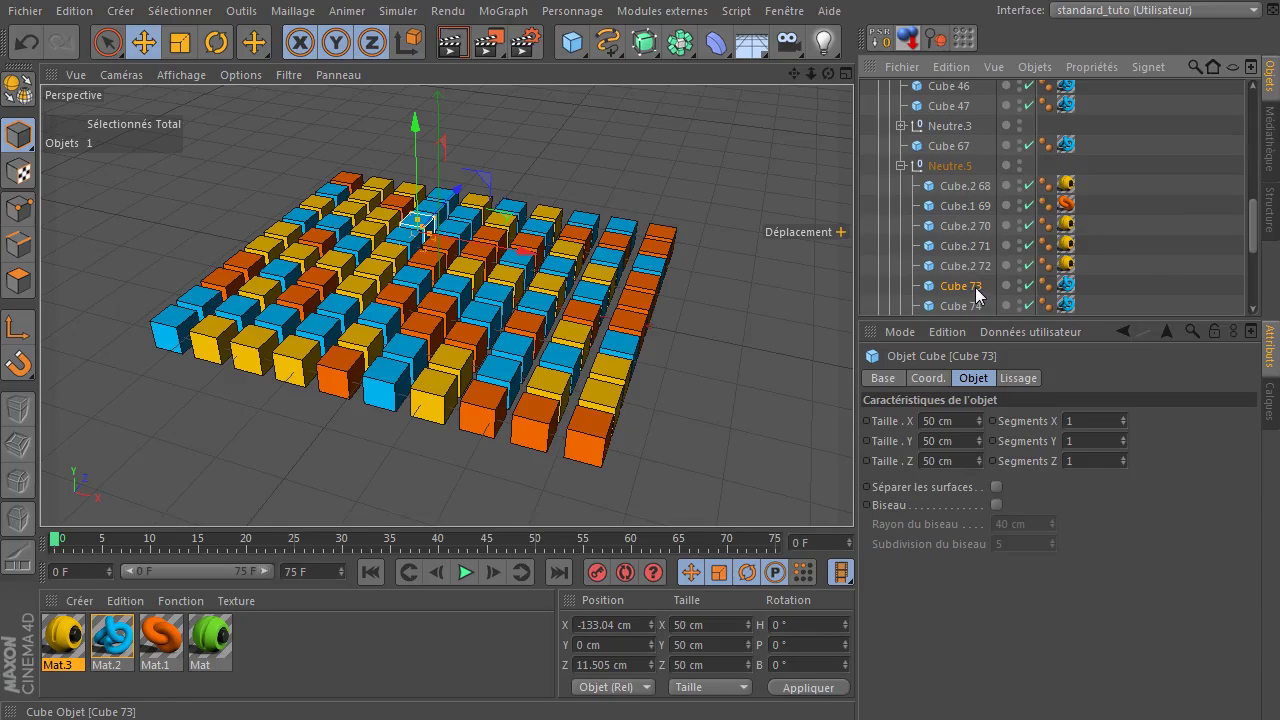
Fold the Cloneur hierarchy together with all its nested groups and deselect the cube.
{"action": "scroll", "coordinate": [961, 247], "scroll_direction": "up", "scroll_amount": 10}
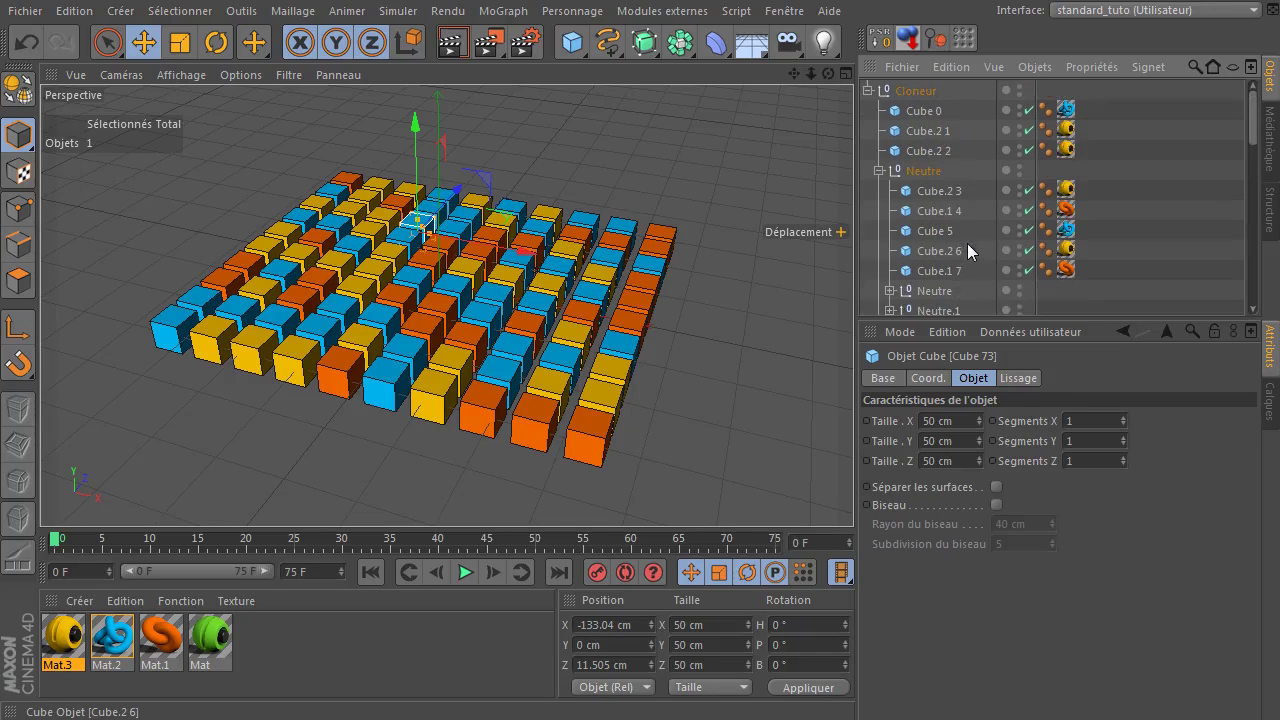
{"action": "left_click", "coordinate": [868, 91], "text": "ctrl"}
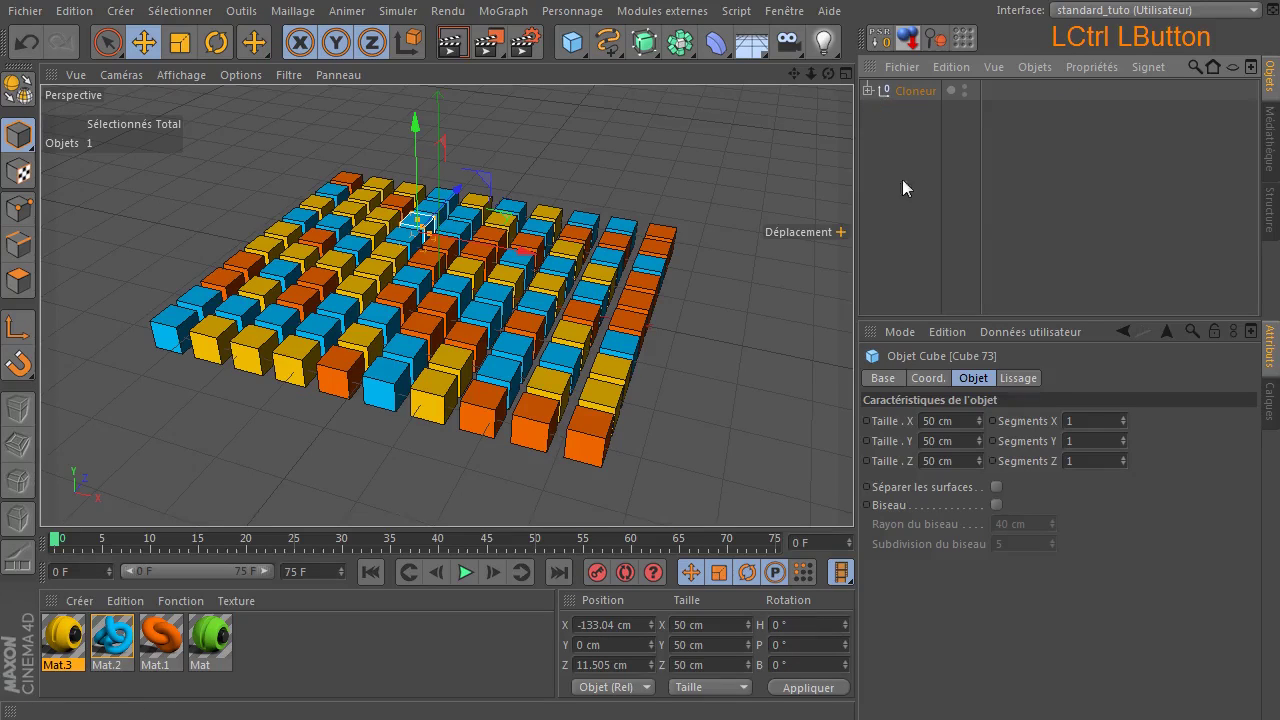
{"action": "left_click", "coordinate": [867, 90]}
{"action": "left_click", "coordinate": [866, 90]}
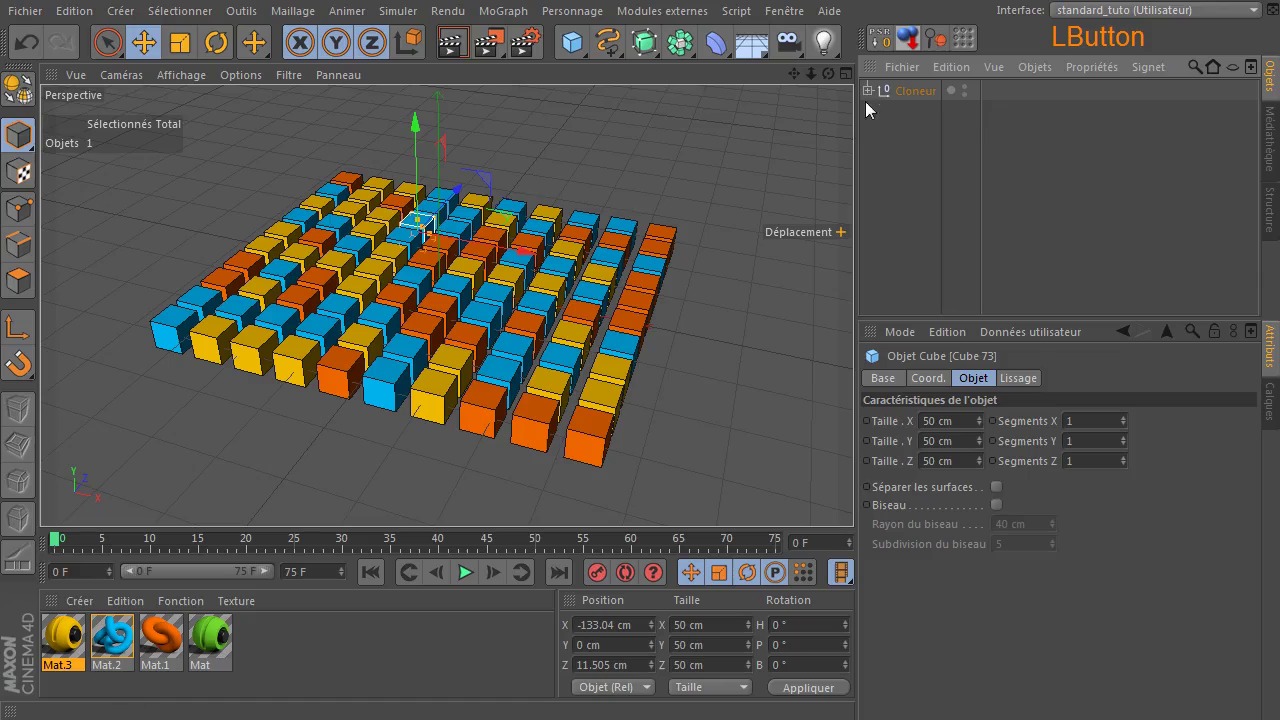
{"action": "left_click", "coordinate": [891, 183]}
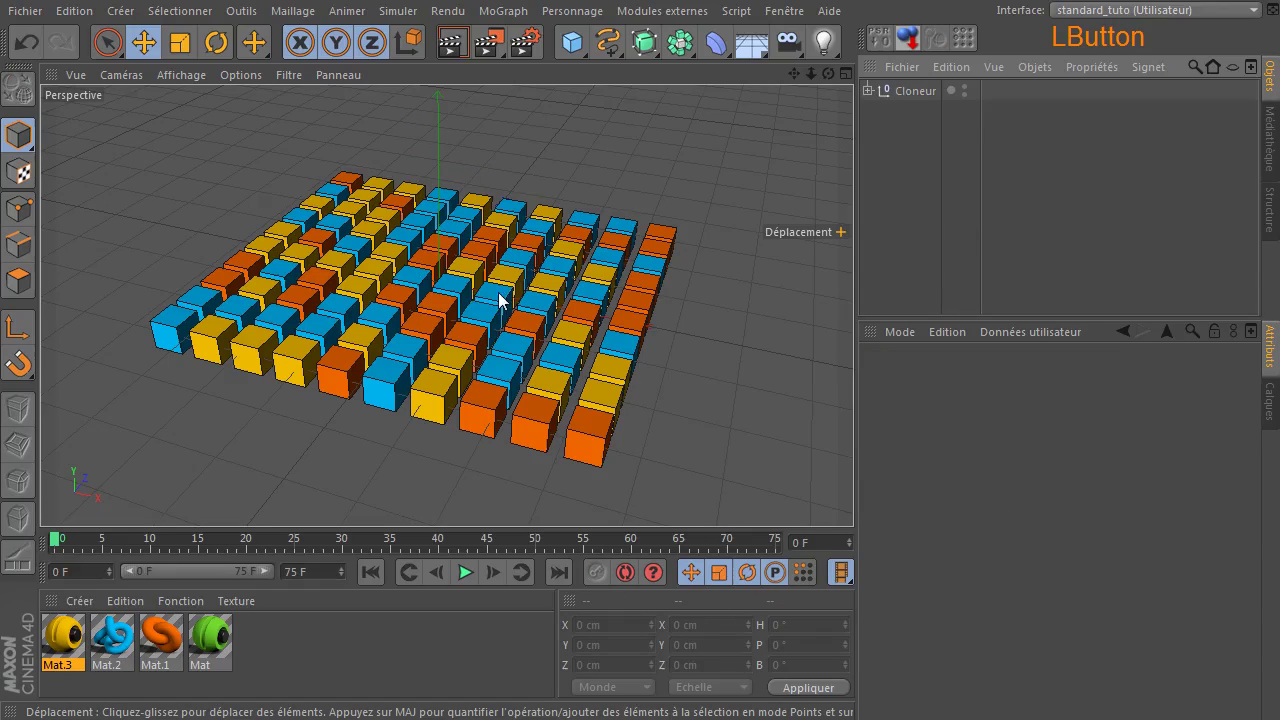
Select the same blue cube and reveal it directly in the object hierarchy, and do likewise for a yellow cube near the grid's front-left corner.
{"action": "left_click", "coordinate": [426, 225]}
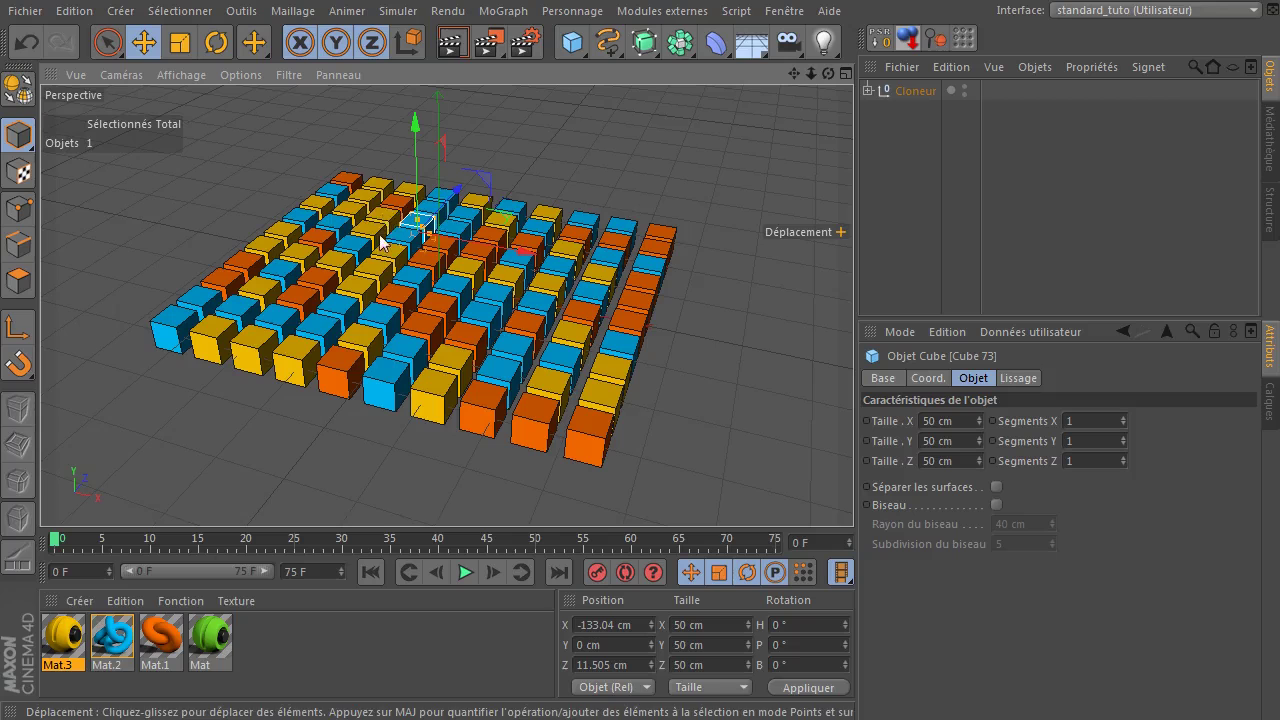
{"action": "left_click", "coordinate": [933, 41]}
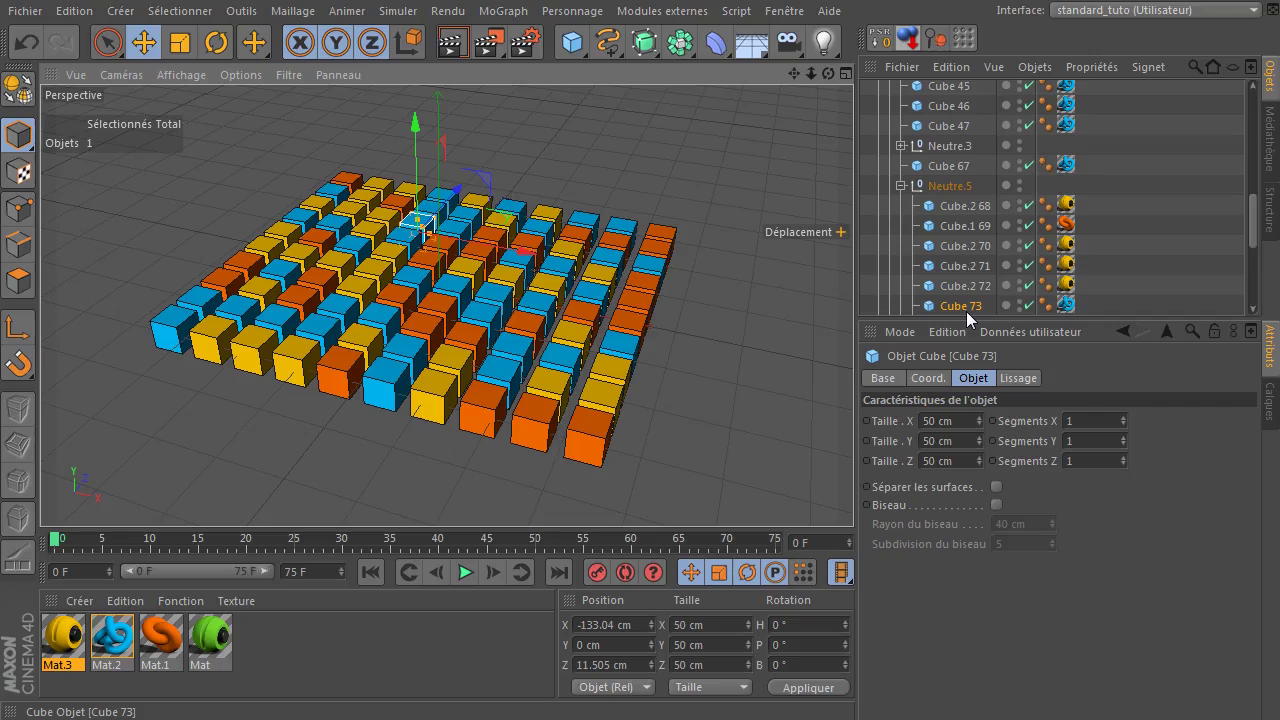
{"action": "left_click", "coordinate": [496, 300]}
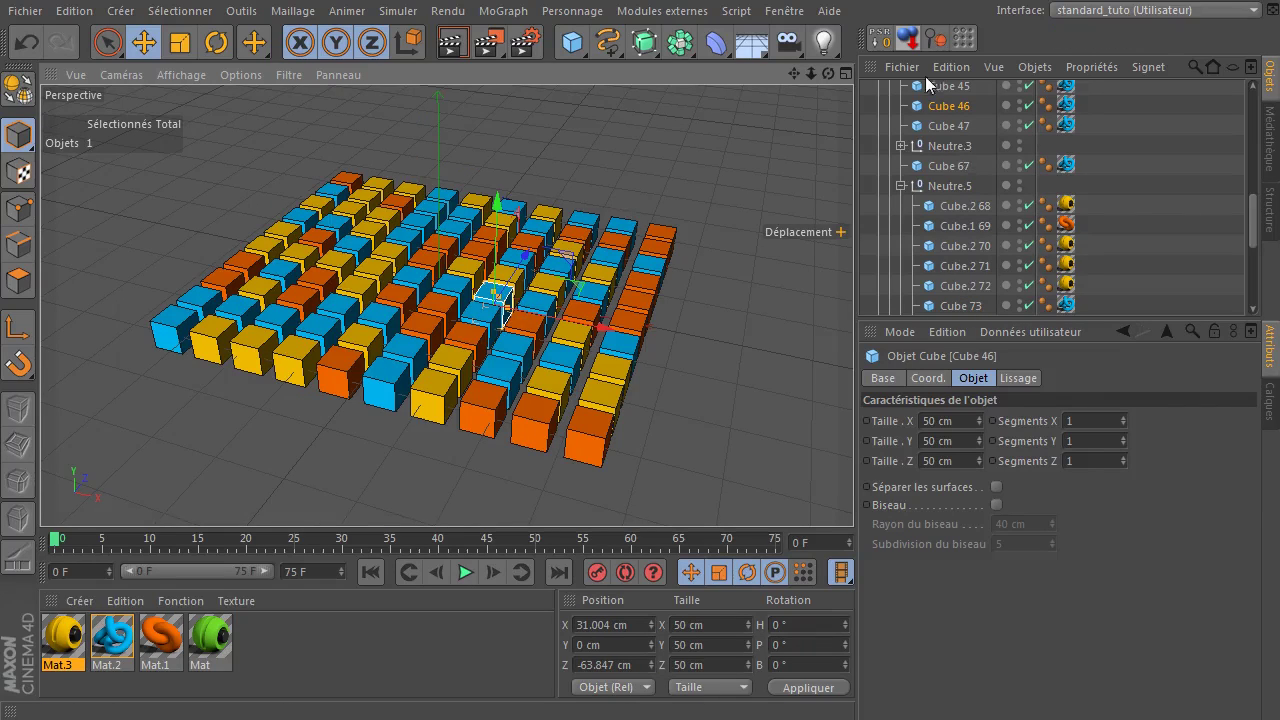
{"action": "left_click", "coordinate": [262, 297]}
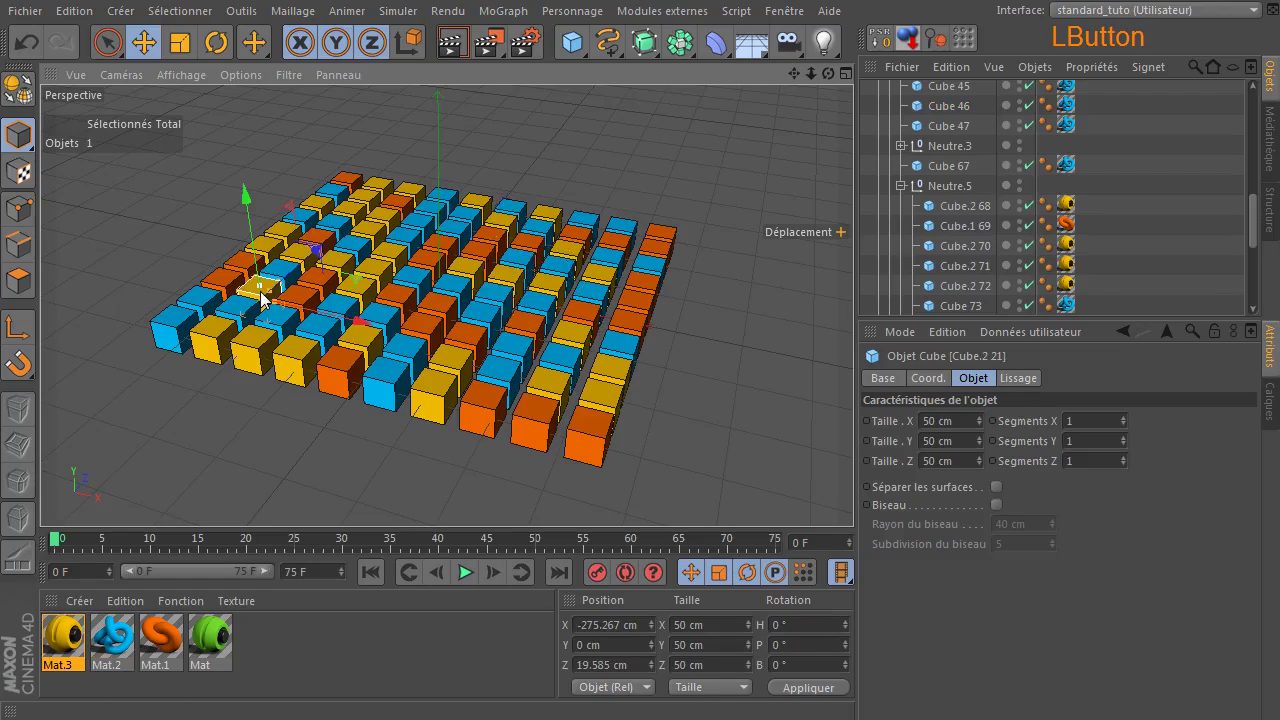
{"action": "left_click", "coordinate": [935, 40]}
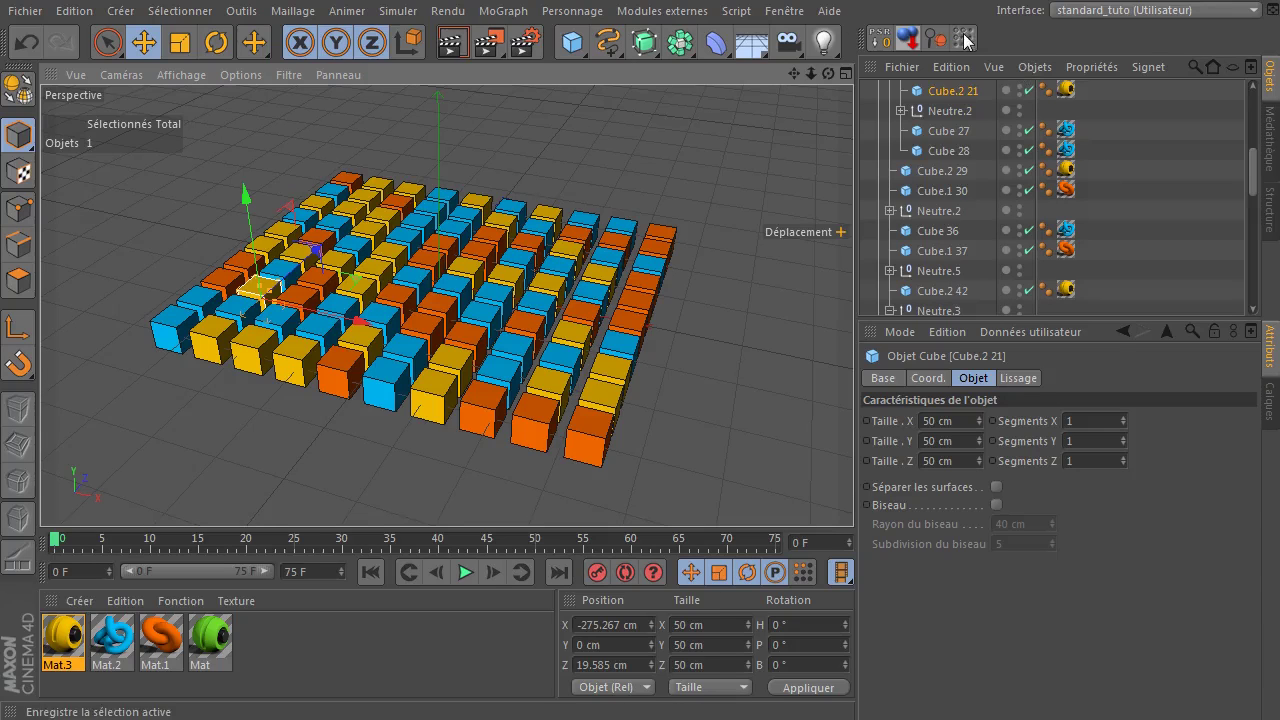
Search the command list for "acc" and add the command for accessing the first active object to the custom icon palette.
{"action": "right_click", "coordinate": [1013, 44]}
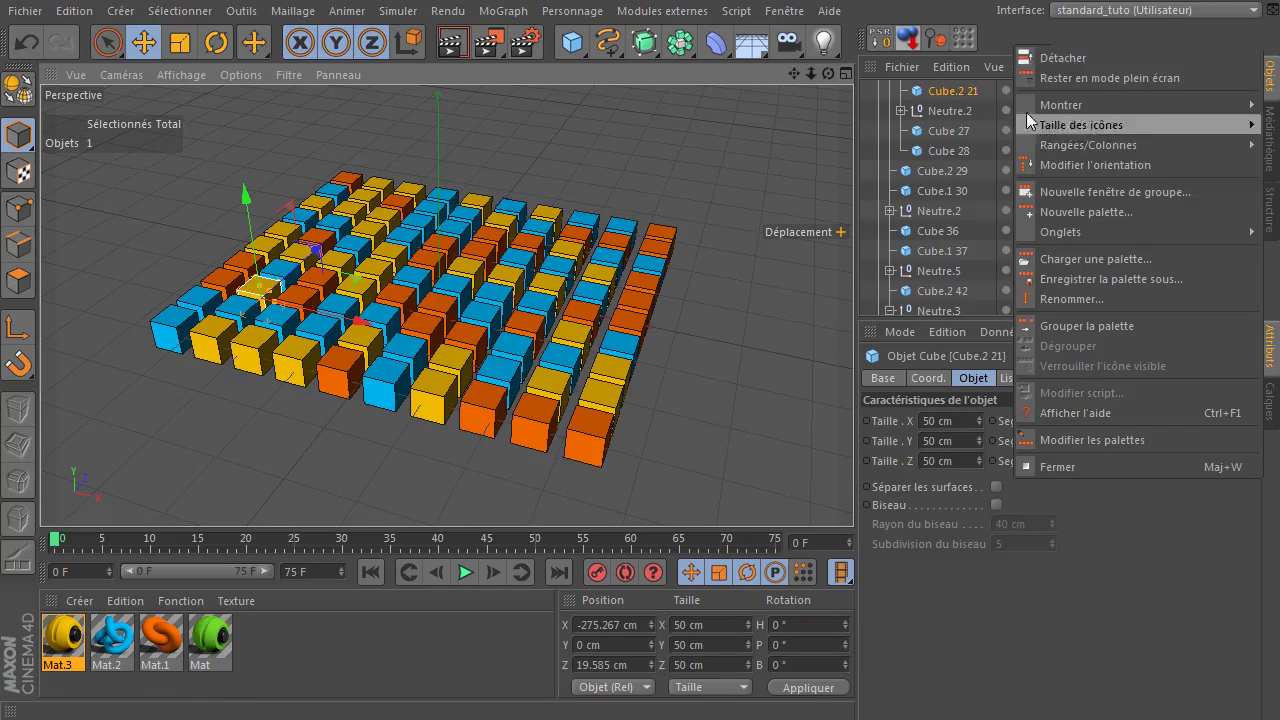
{"action": "left_click", "coordinate": [1085, 440]}
{"action": "left_click_drag", "start_coordinate": [895, 154], "coordinate": [664, 87]}
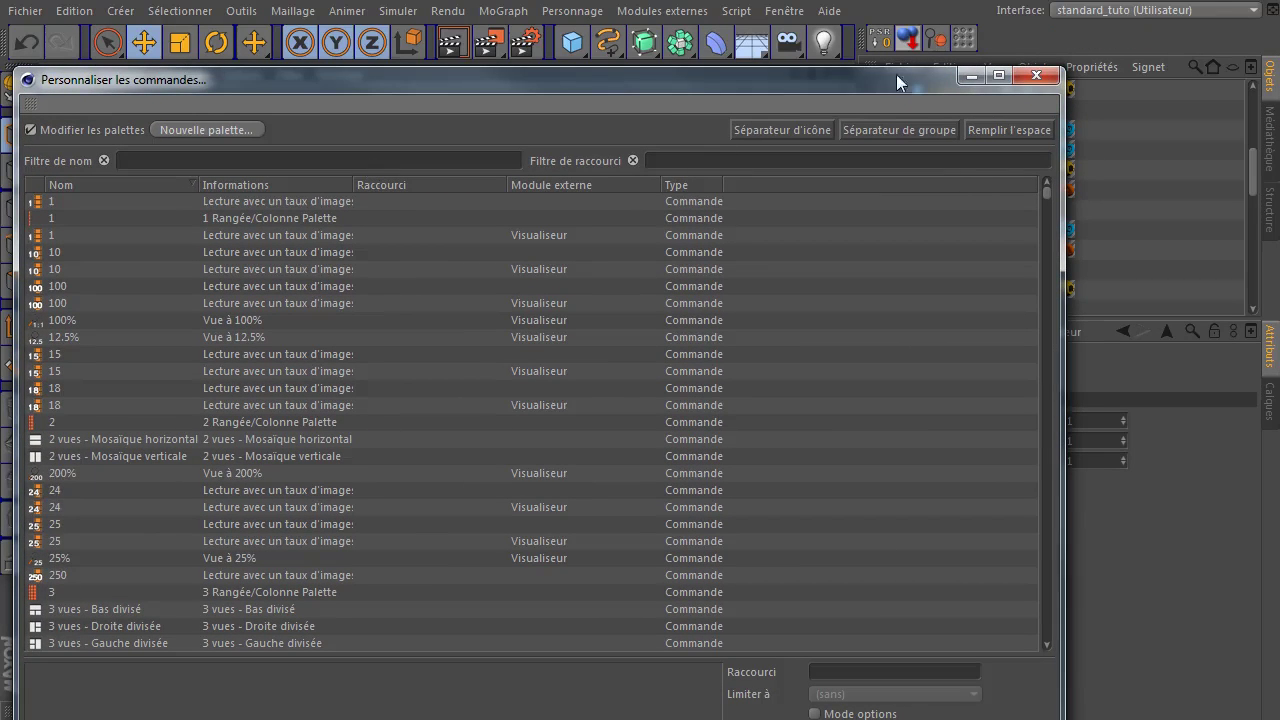
{"action": "left_click", "coordinate": [482, 167]}
{"action": "type", "text": "acc"}
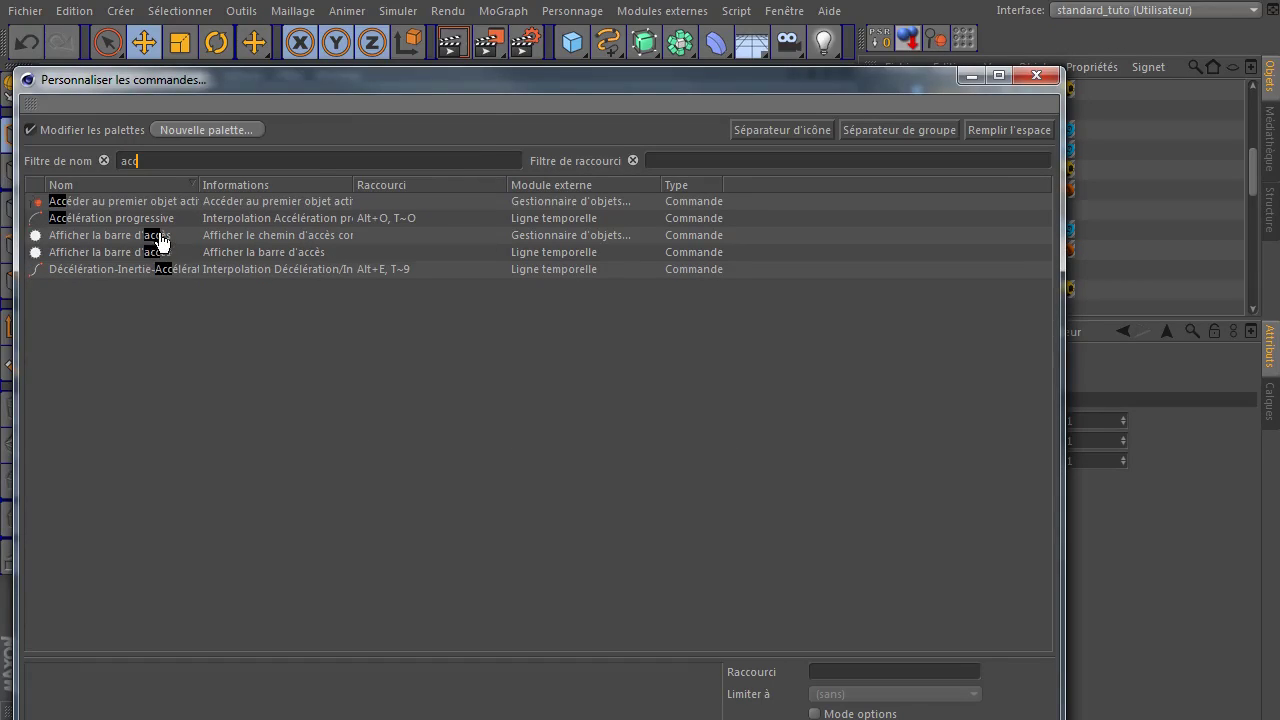
{"action": "left_click", "coordinate": [84, 206]}
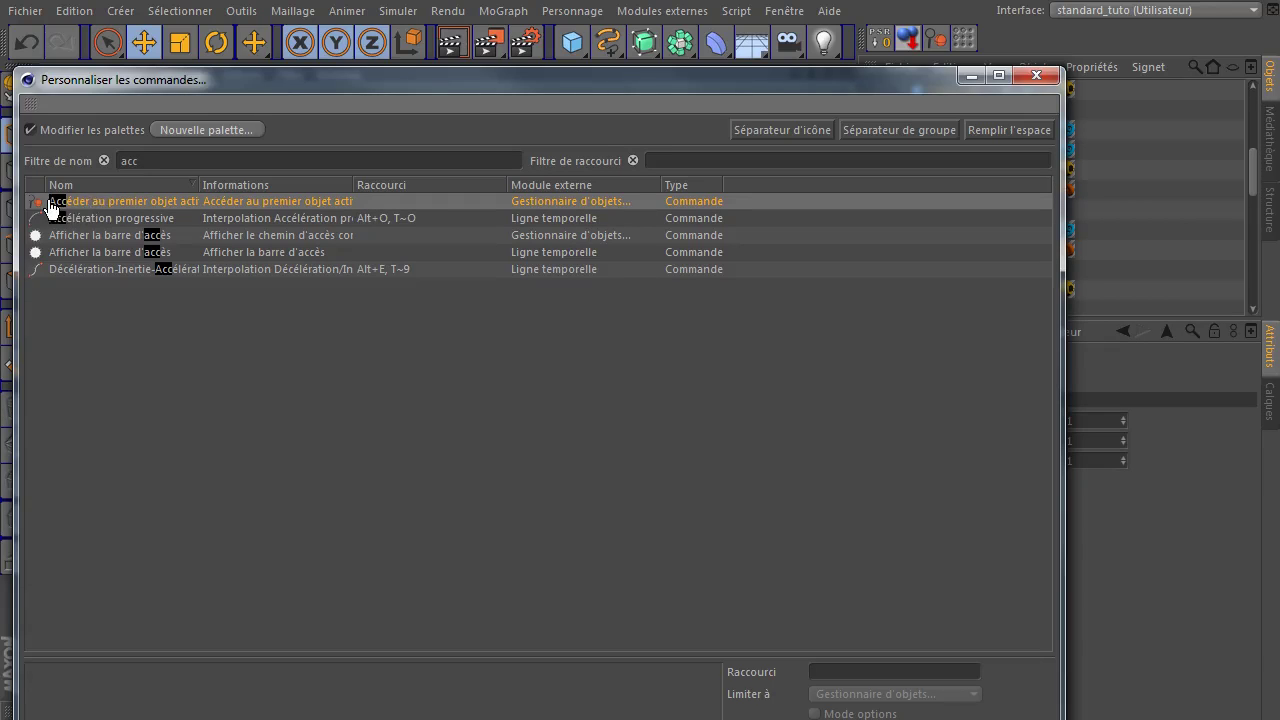
{"action": "mouse_move", "coordinate": [42, 210]}
{"action": "left_mouse_down"}
{"action": "mouse_move", "coordinate": [817, 134]}
{"action": "mouse_move", "coordinate": [999, 54]}
{"action": "mouse_move", "coordinate": [876, 34]}
{"action": "mouse_move", "coordinate": [842, 46]}
{"action": "mouse_move", "coordinate": [977, 39]}
{"action": "left_mouse_up"}
{"action": "left_click", "coordinate": [1040, 77]}
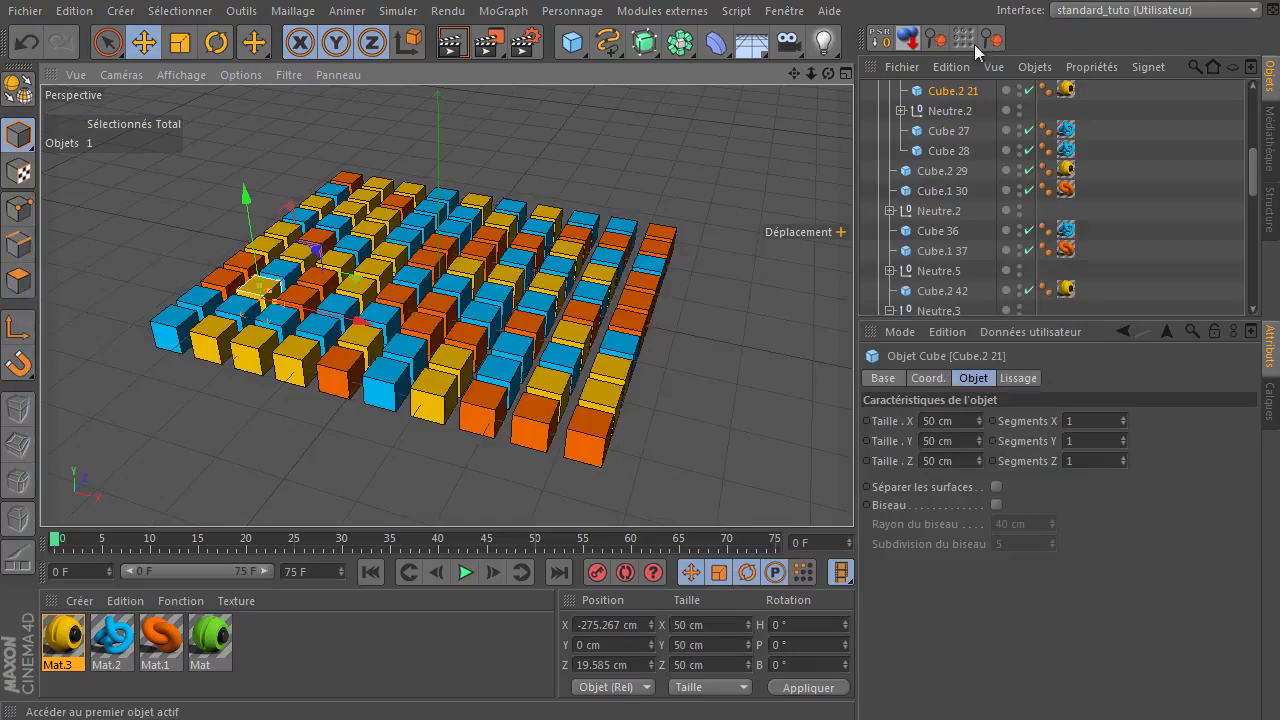
{"action": "left_click", "coordinate": [780, 11]}
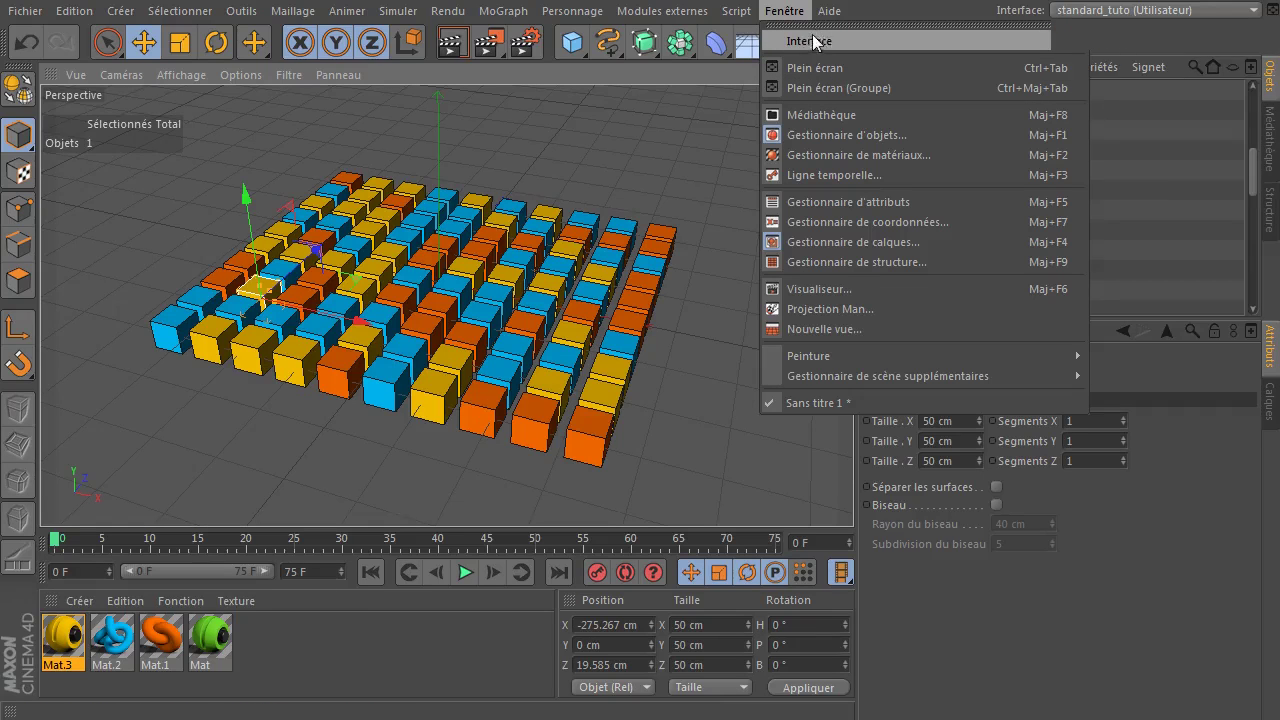
{"action": "mouse_move", "coordinate": [812, 45]}
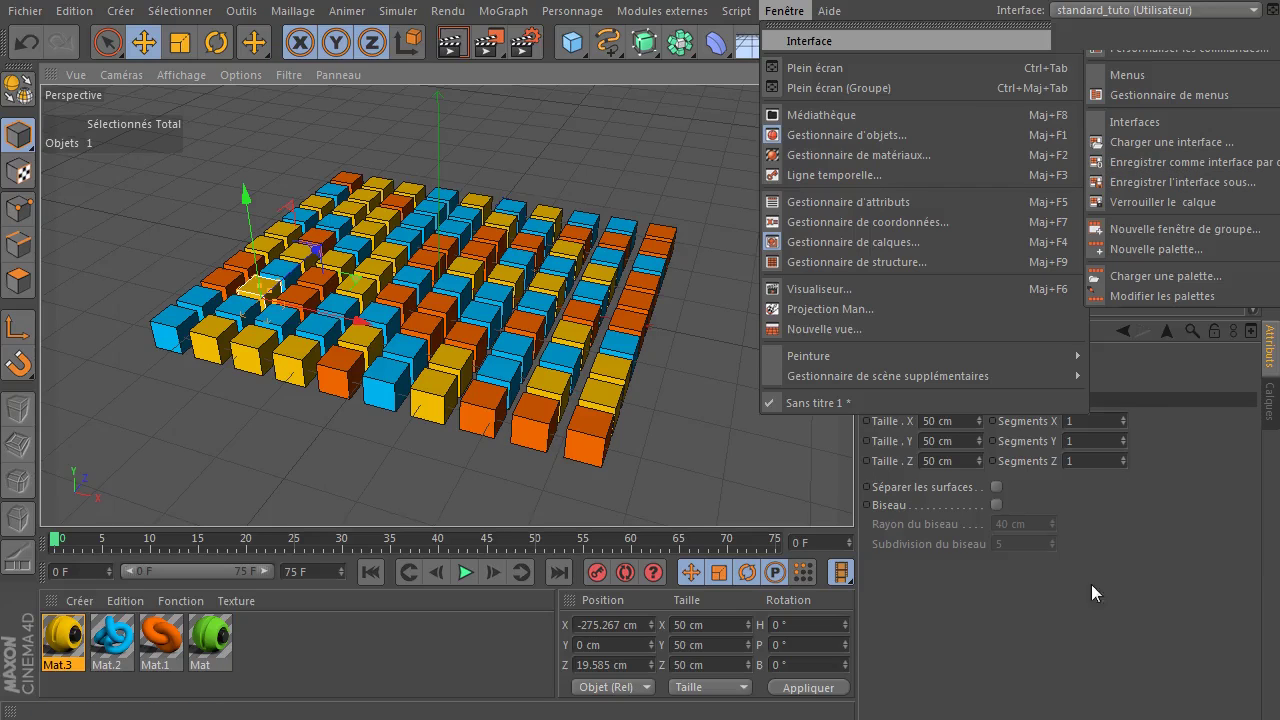
{"action": "left_click", "coordinate": [1004, 607]}
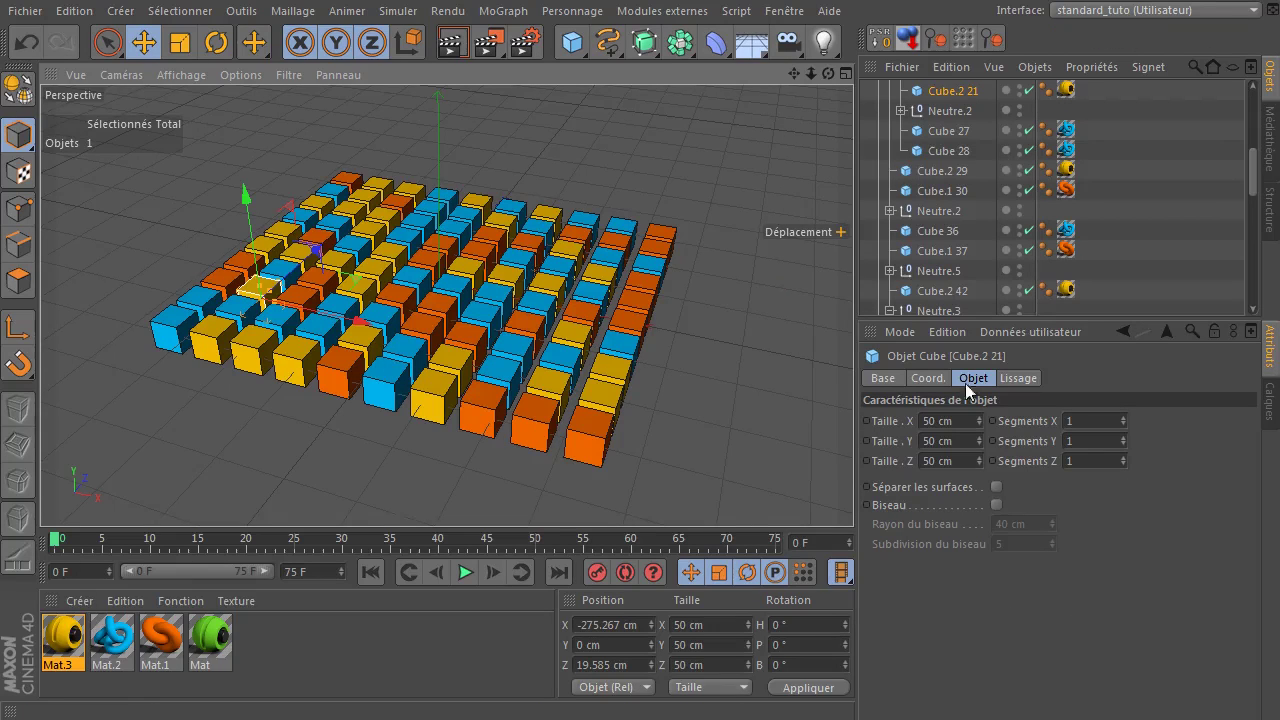
Remove the duplicate command for accessing the first active object from the custom icon palette and finish palette editing.
{"action": "right_click", "coordinate": [1019, 41]}
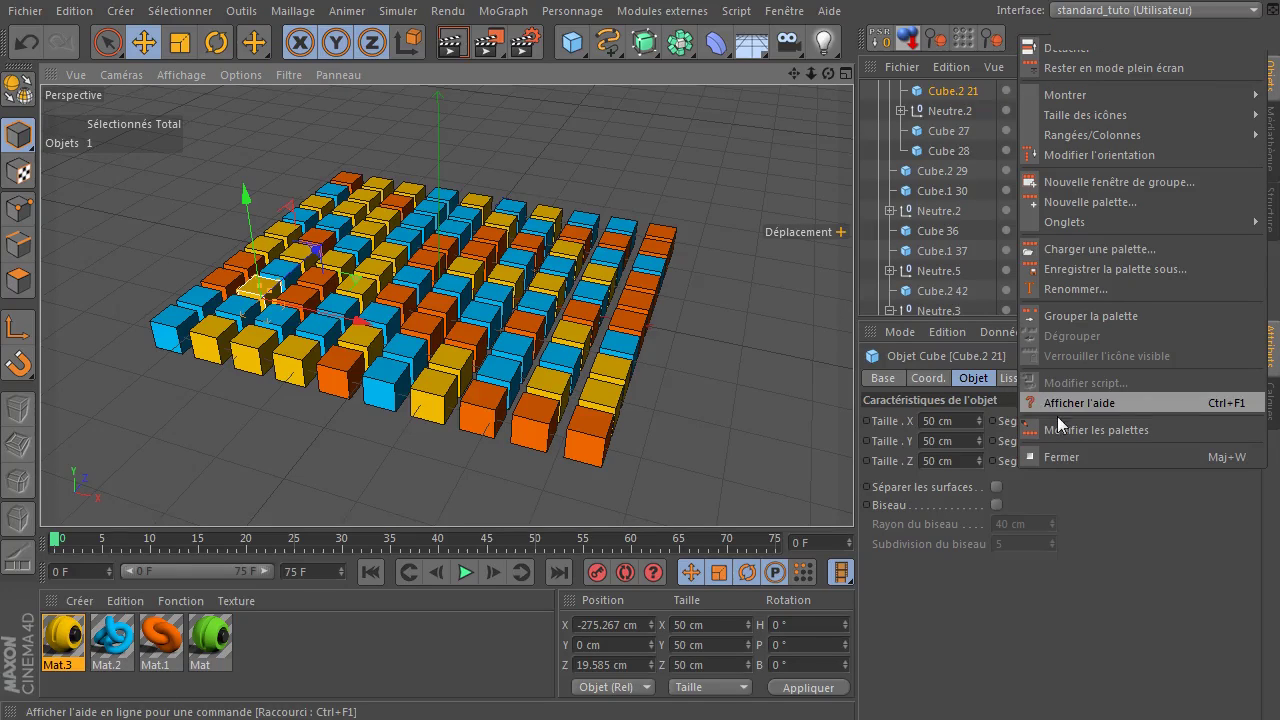
{"action": "left_click", "coordinate": [1053, 431]}
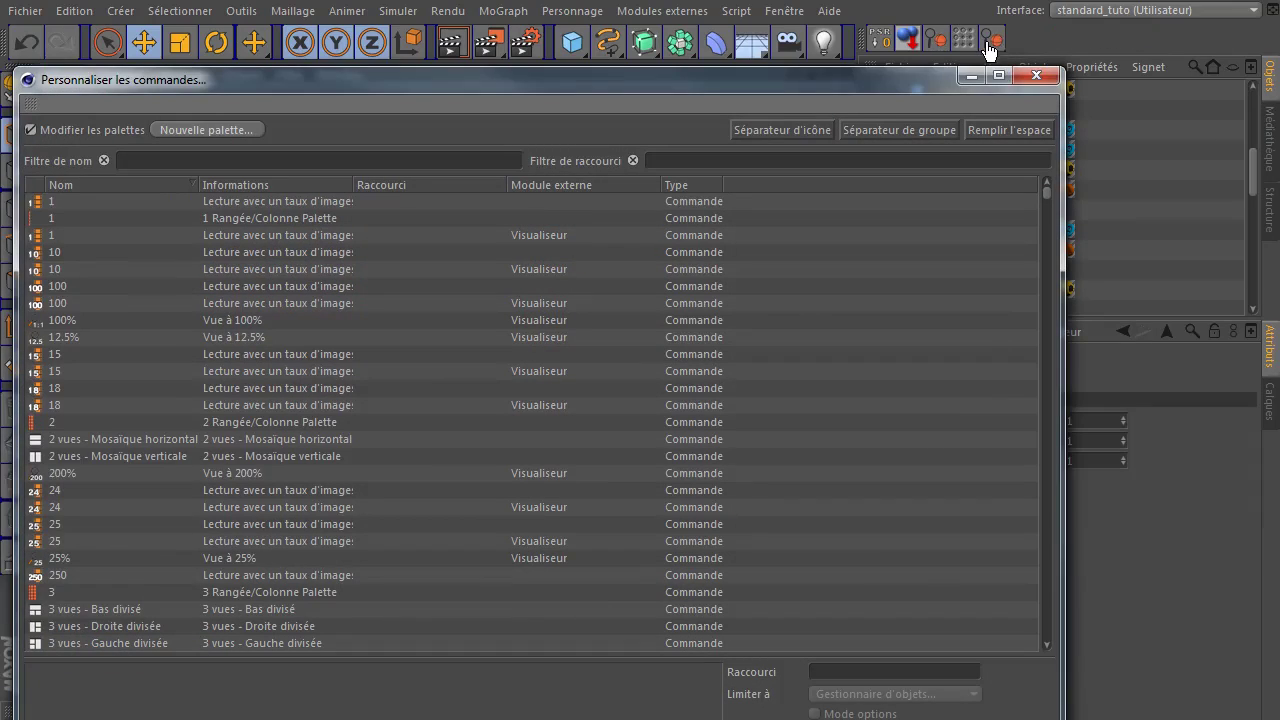
{"action": "left_click_drag", "start_coordinate": [987, 50], "coordinate": [864, 200]}
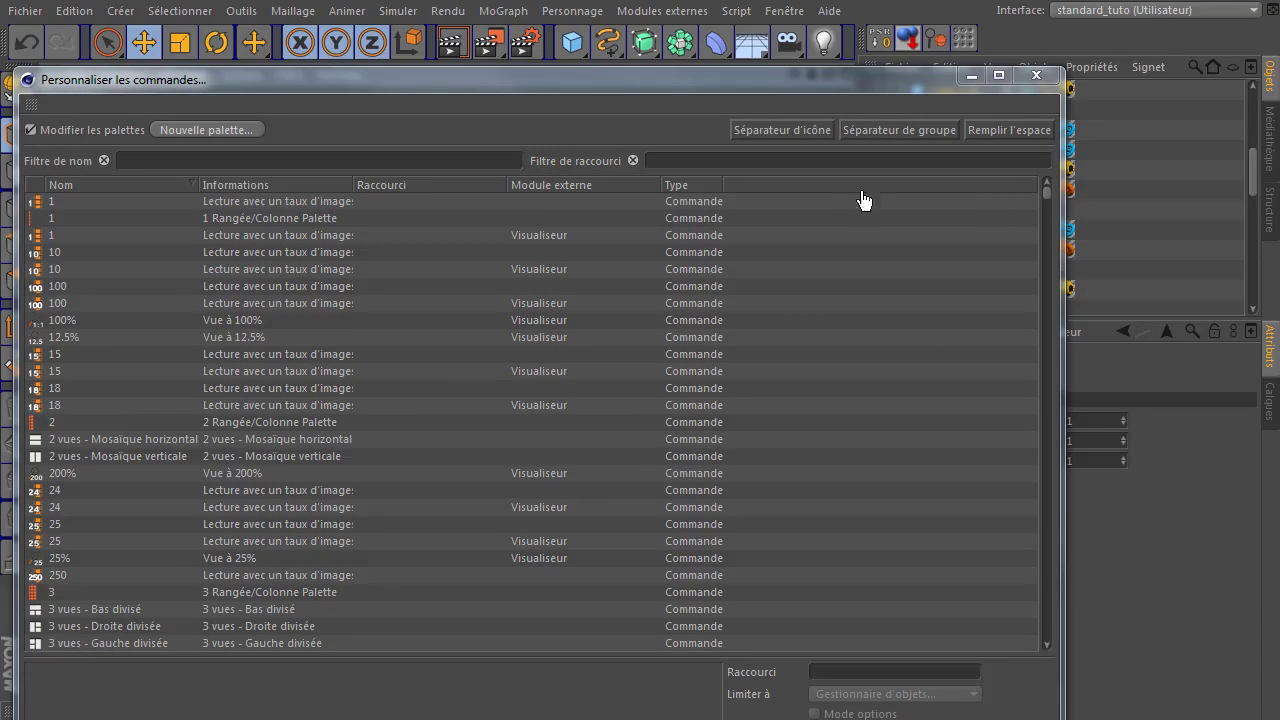
{"action": "left_click", "coordinate": [1046, 79]}
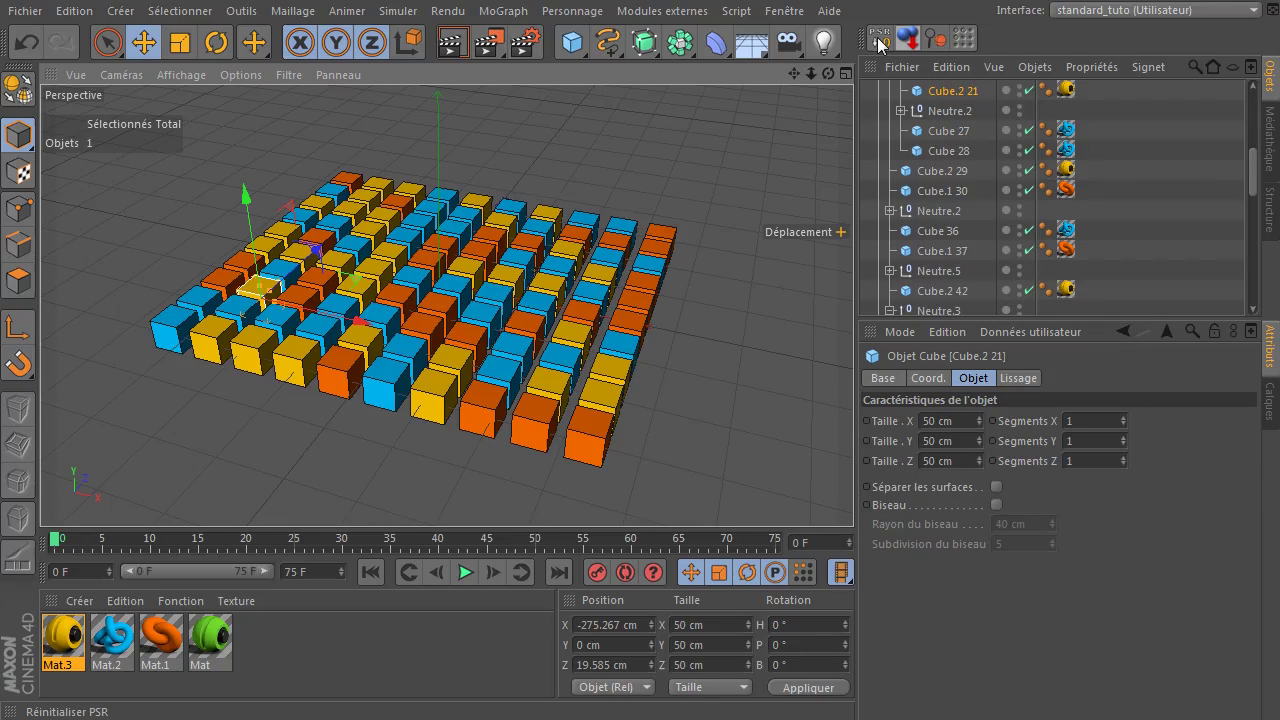
Clear the cube selection, make the material area taller, and select the texture tags and objects using the green material Mat.
{"action": "left_click", "coordinate": [750, 318]}
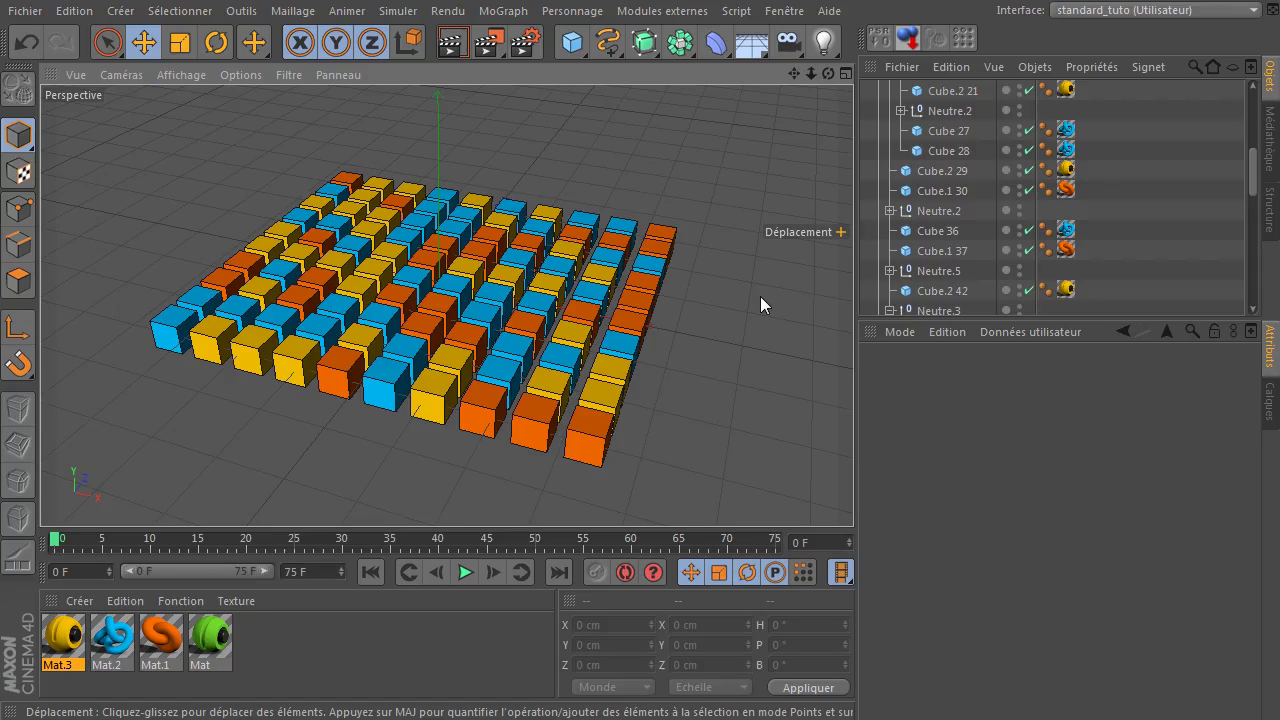
{"action": "left_click", "coordinate": [295, 634]}
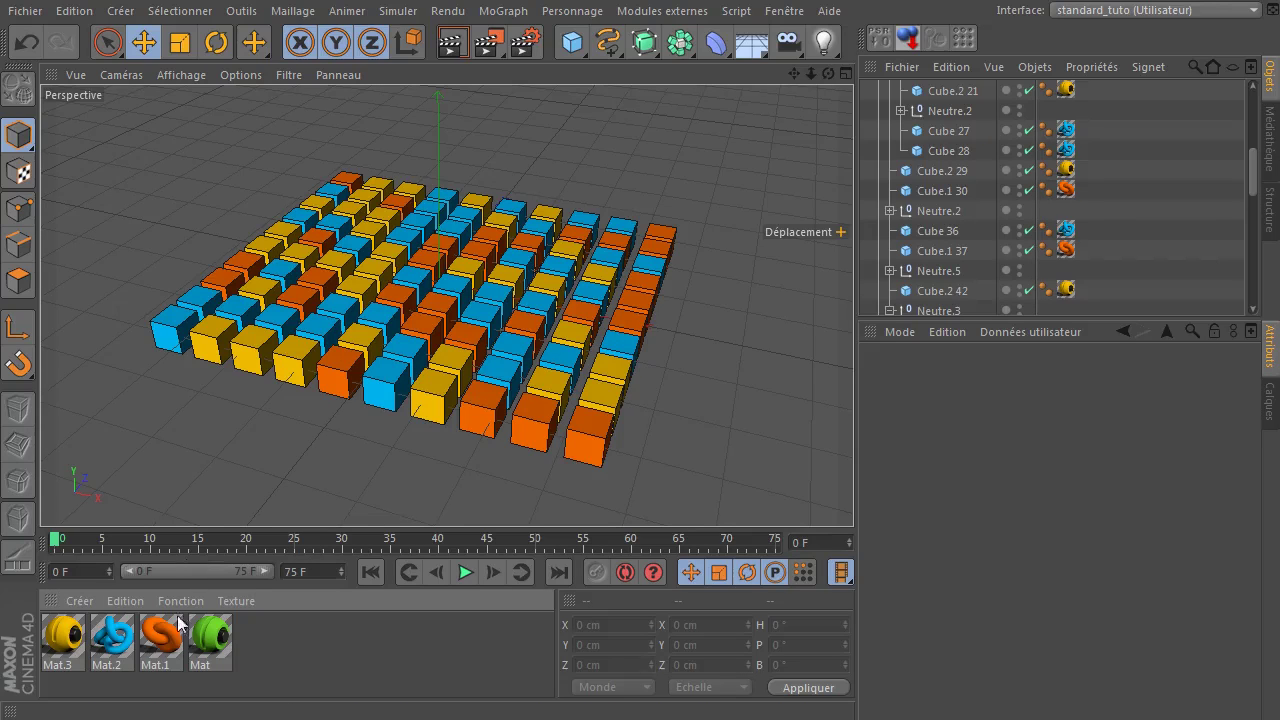
{"action": "right_click", "coordinate": [70, 638]}
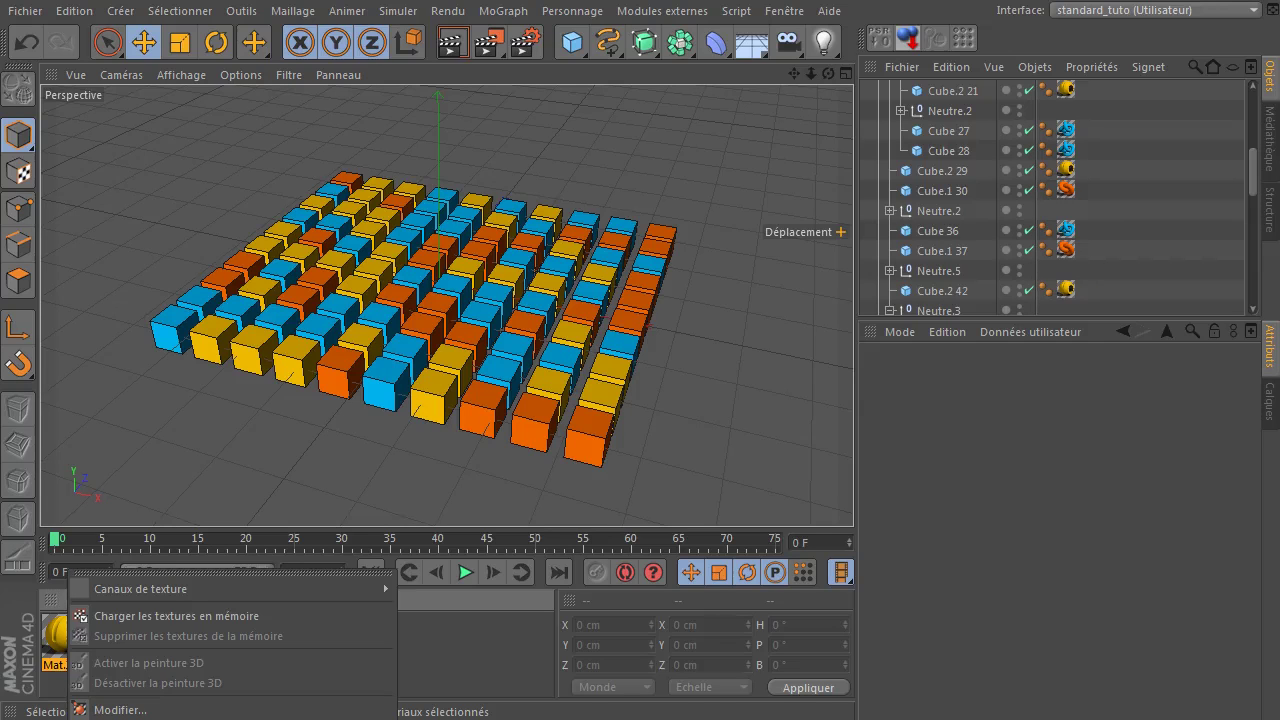
{"action": "left_click", "coordinate": [461, 583]}
{"action": "left_click_drag", "start_coordinate": [458, 530], "coordinate": [458, 308]}
{"action": "right_click", "coordinate": [203, 425]}
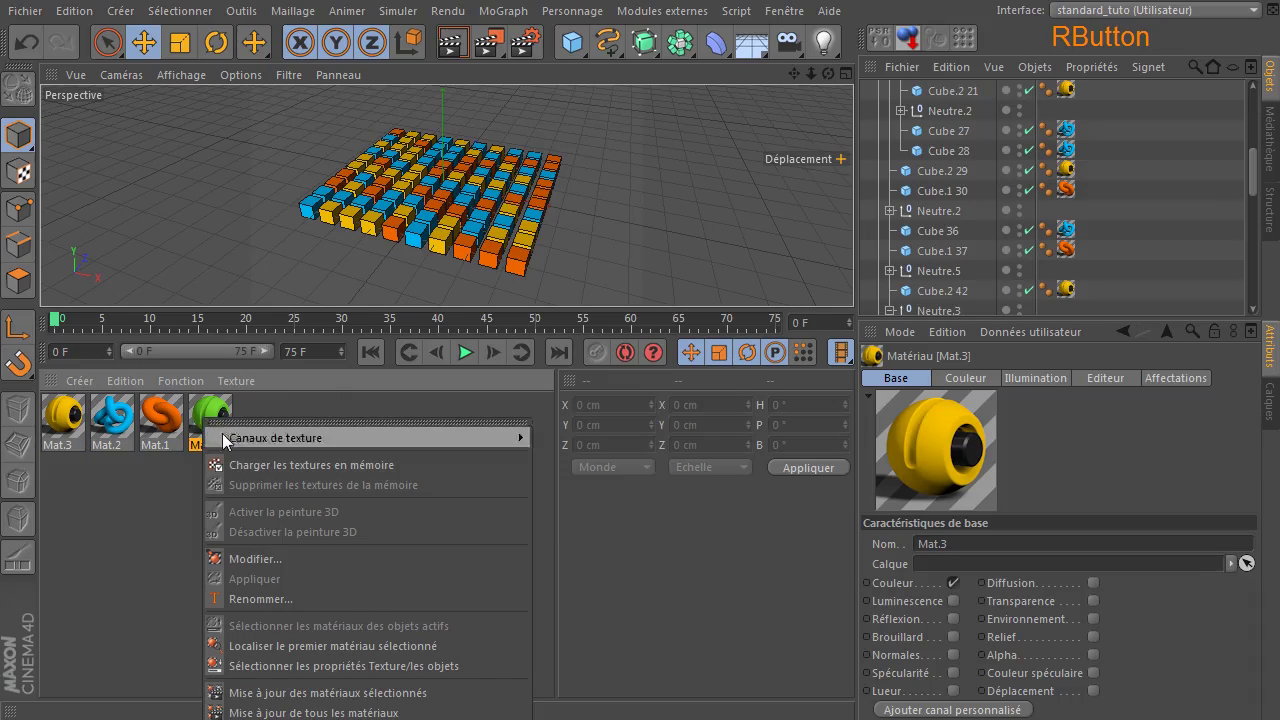
{"action": "left_click", "coordinate": [325, 665]}
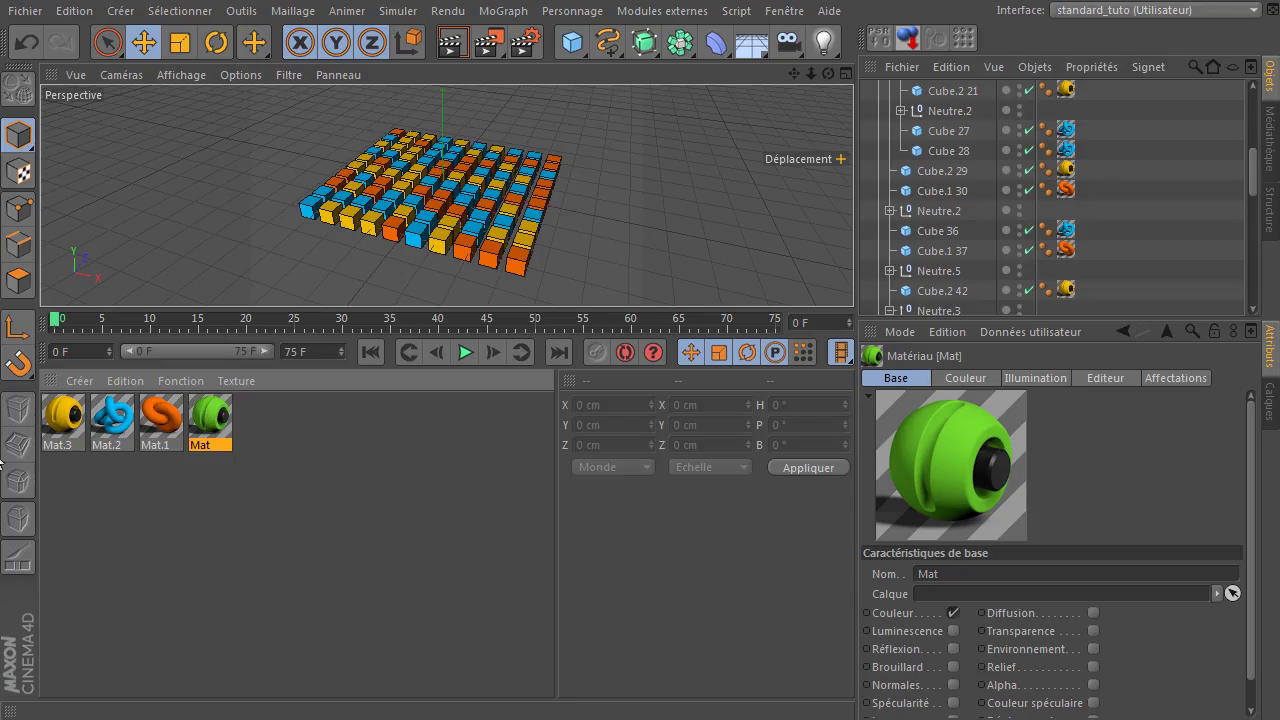
Select all texture tags and objects that use the orange material Mat.1 and enlarge the viewport again.
{"action": "left_click", "coordinate": [158, 412]}
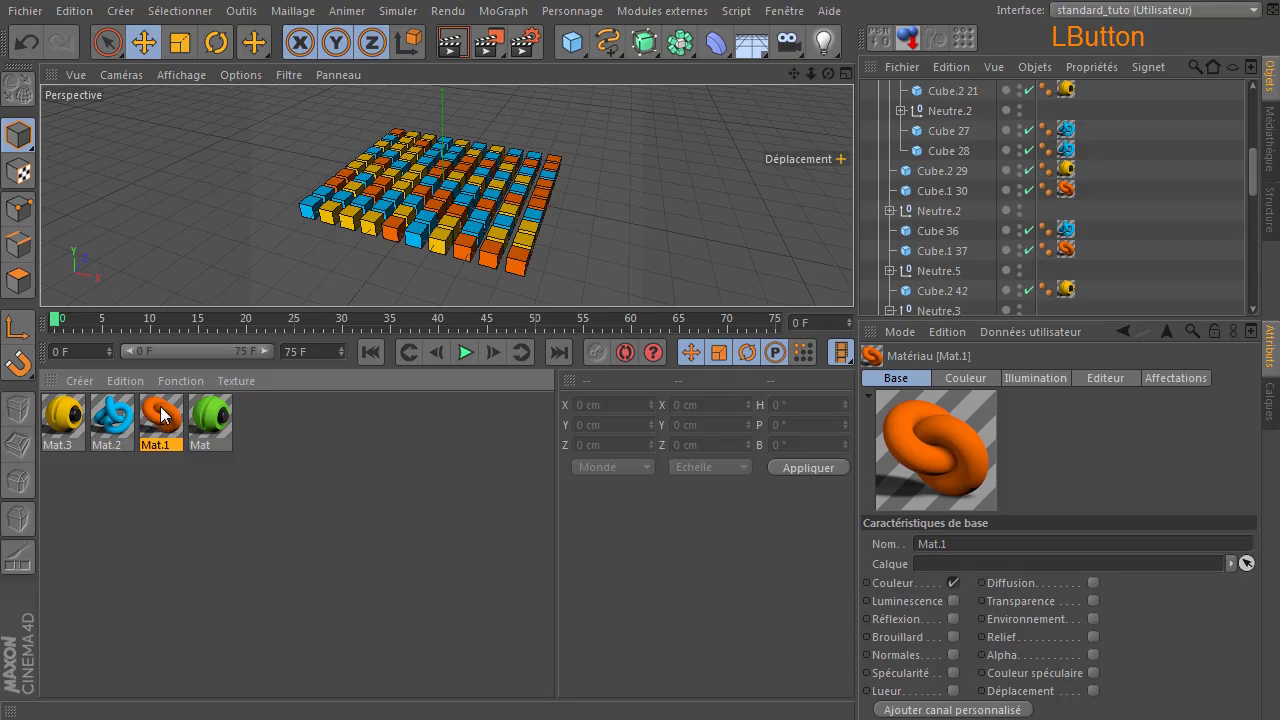
{"action": "right_click", "coordinate": [159, 409]}
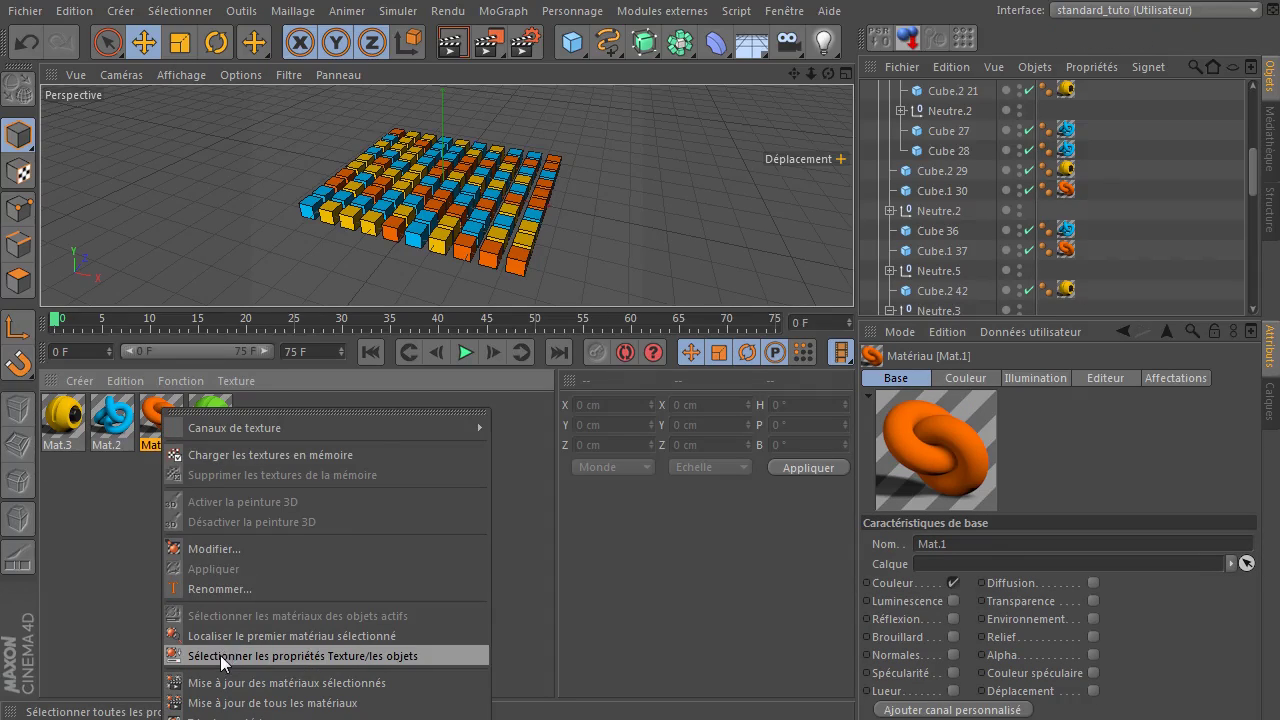
{"action": "left_click", "coordinate": [325, 657]}
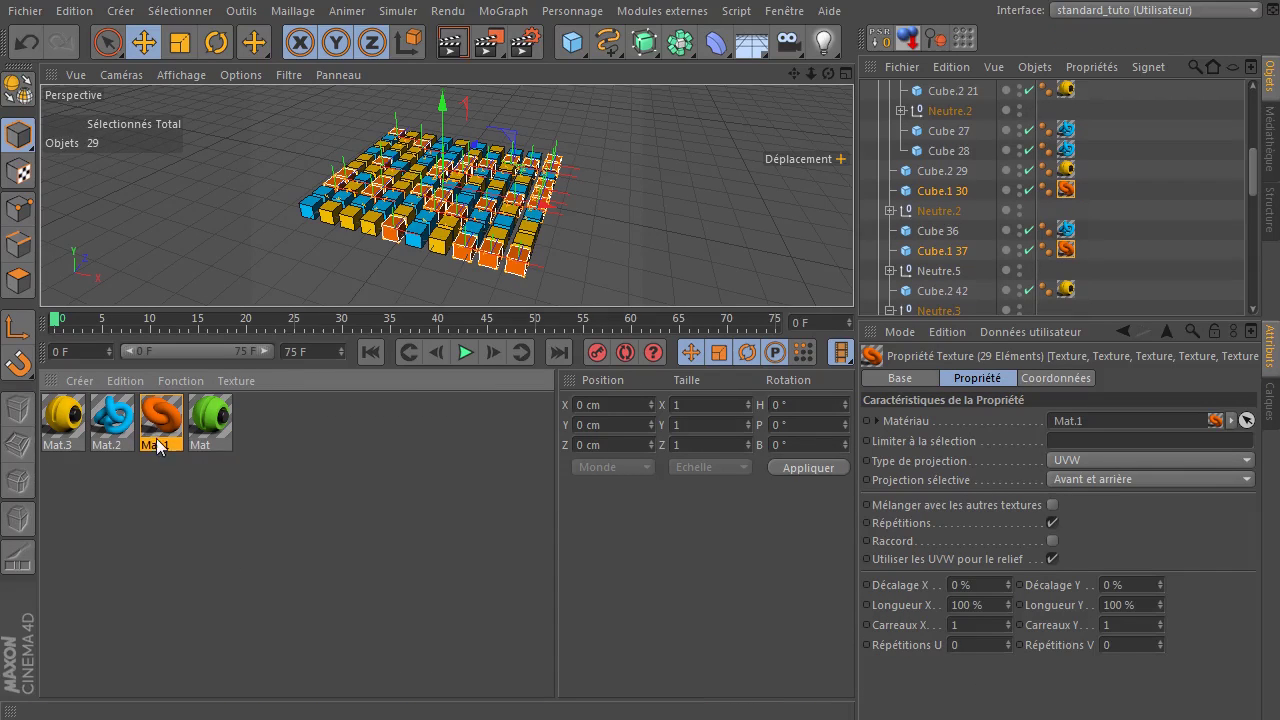
{"action": "left_click_drag", "start_coordinate": [373, 309], "coordinate": [715, 515]}
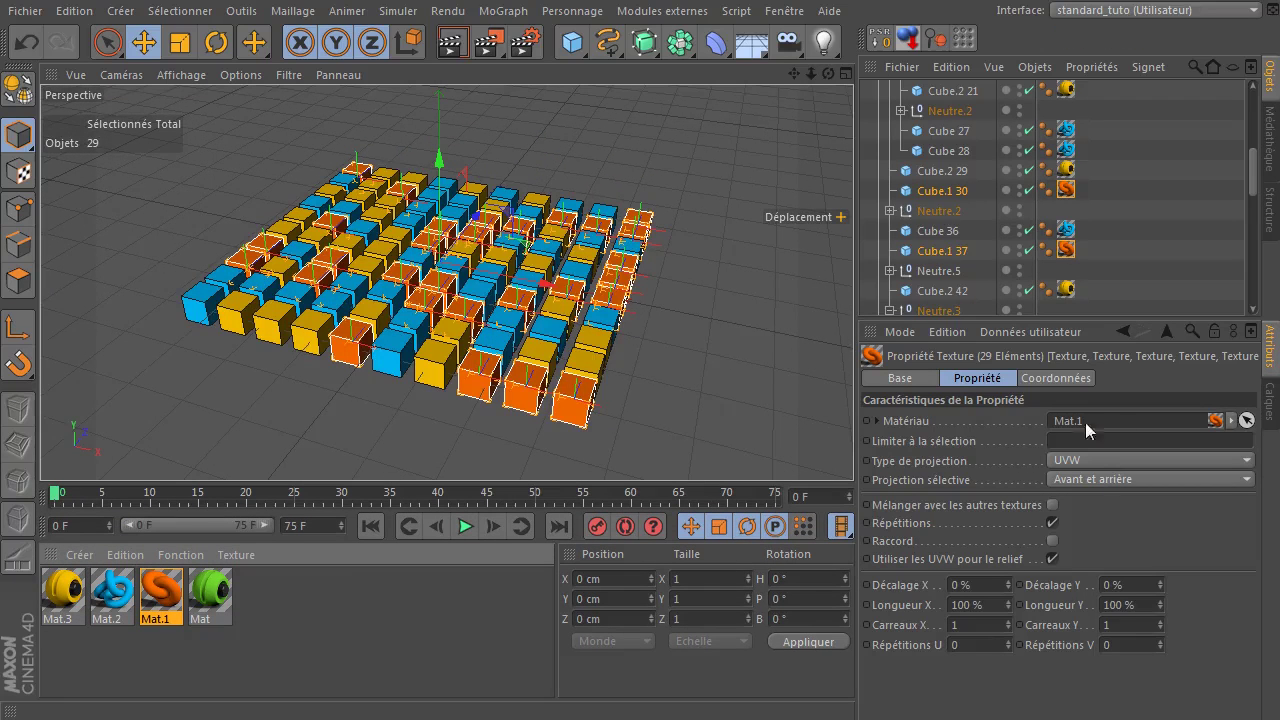
Set the selected texture tags' projection type to Cubique and try swapping their material between Mat and Mat.1.
{"action": "left_click", "coordinate": [1093, 457]}
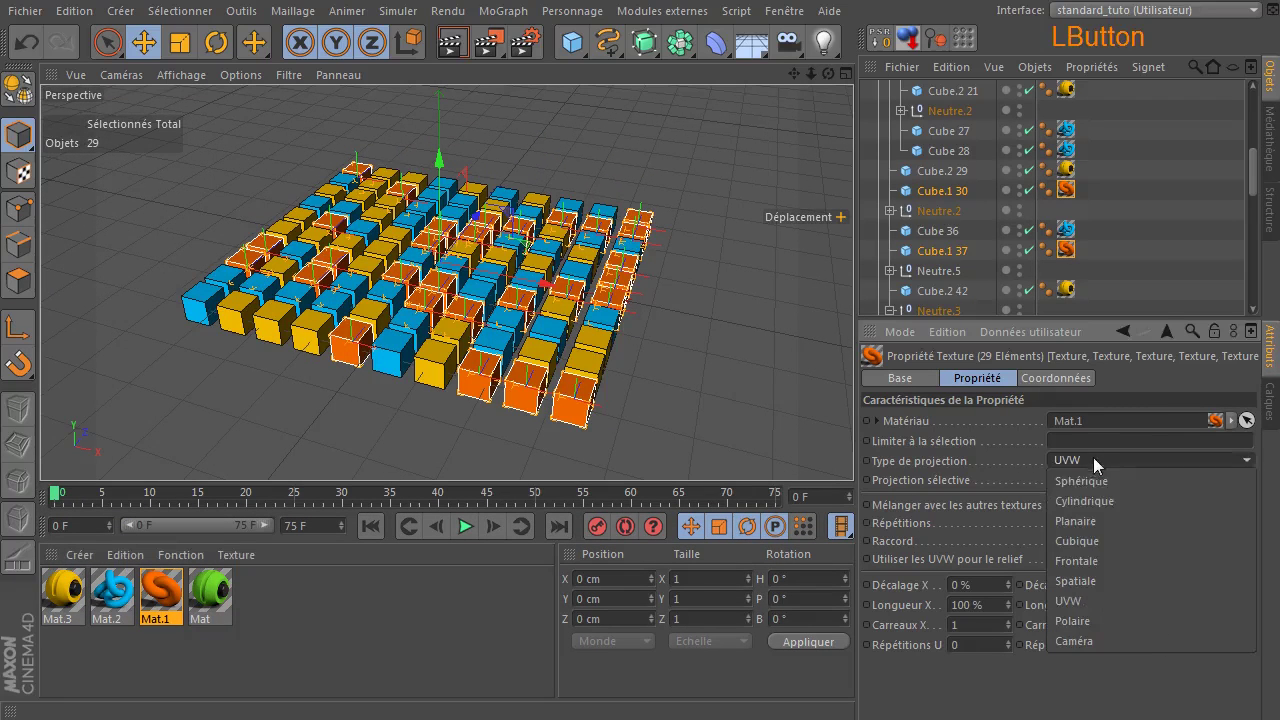
{"action": "left_click", "coordinate": [1091, 539]}
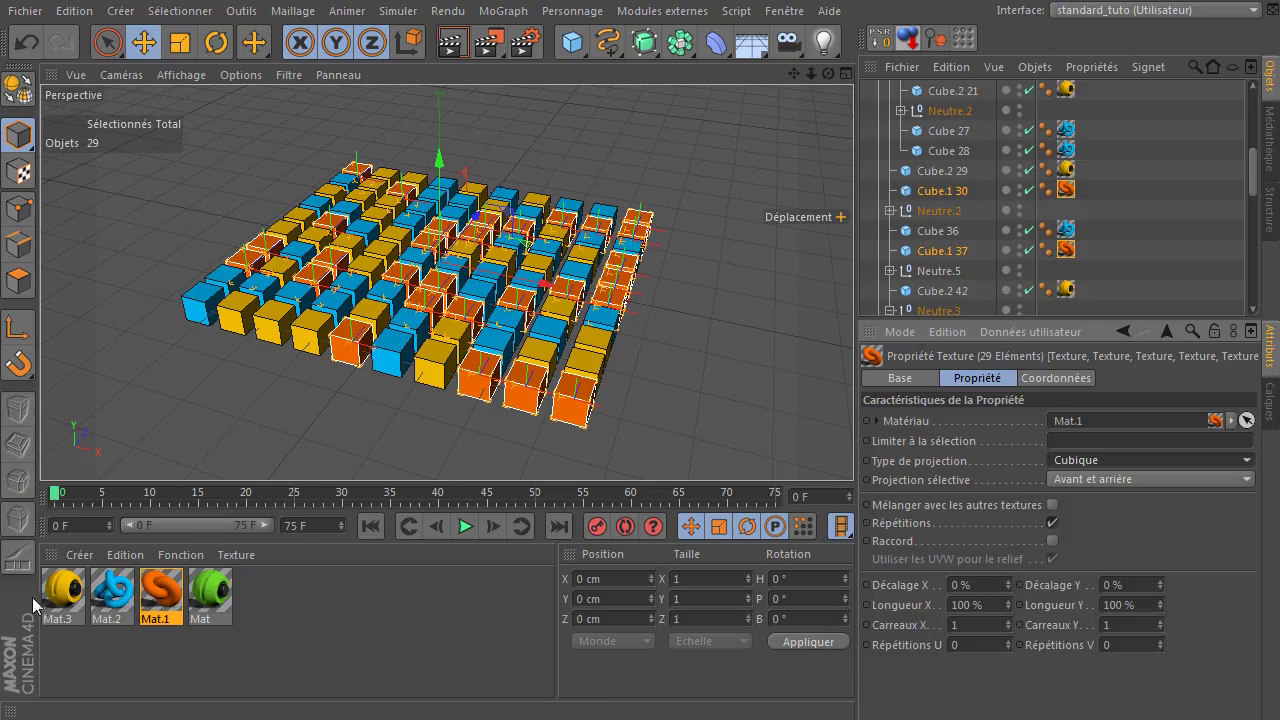
{"action": "left_click_drag", "start_coordinate": [193, 604], "coordinate": [1097, 423]}
{"action": "left_click_drag", "start_coordinate": [163, 610], "coordinate": [1133, 424]}
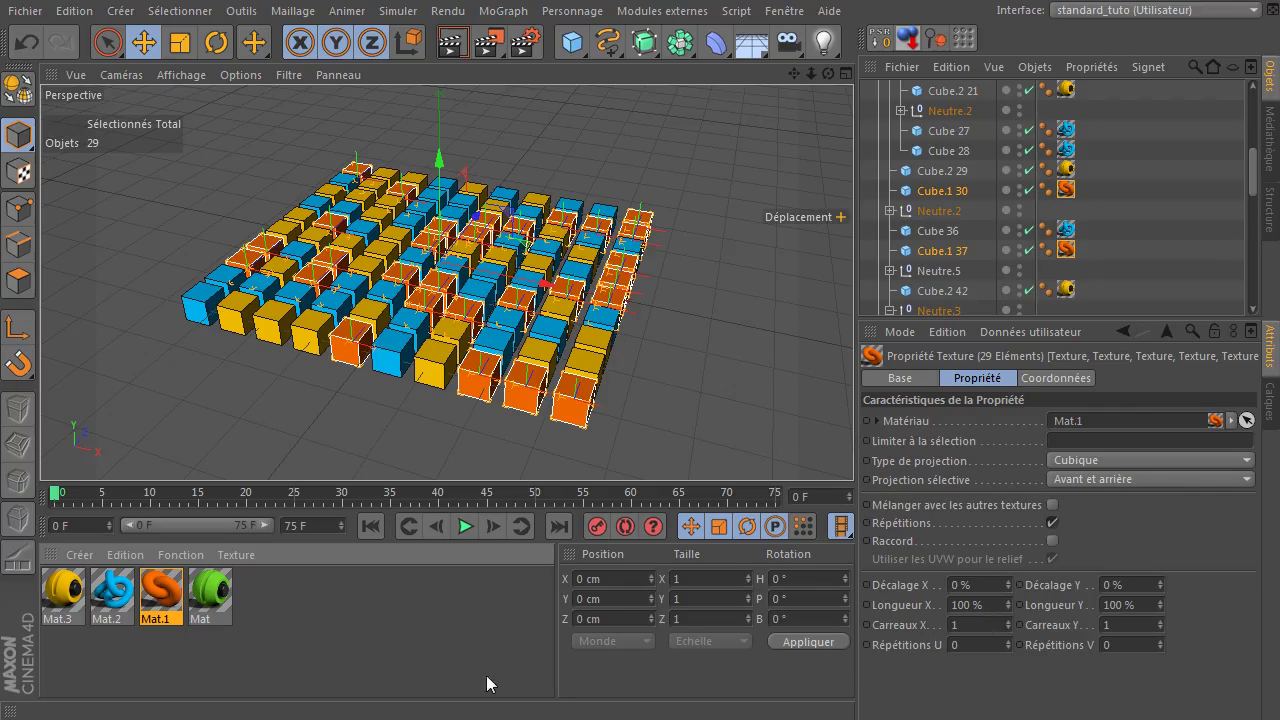
Open the green material Mat for editing, show its preview in a separate window, and move the material editor aside.
{"action": "double_click", "coordinate": [212, 596]}
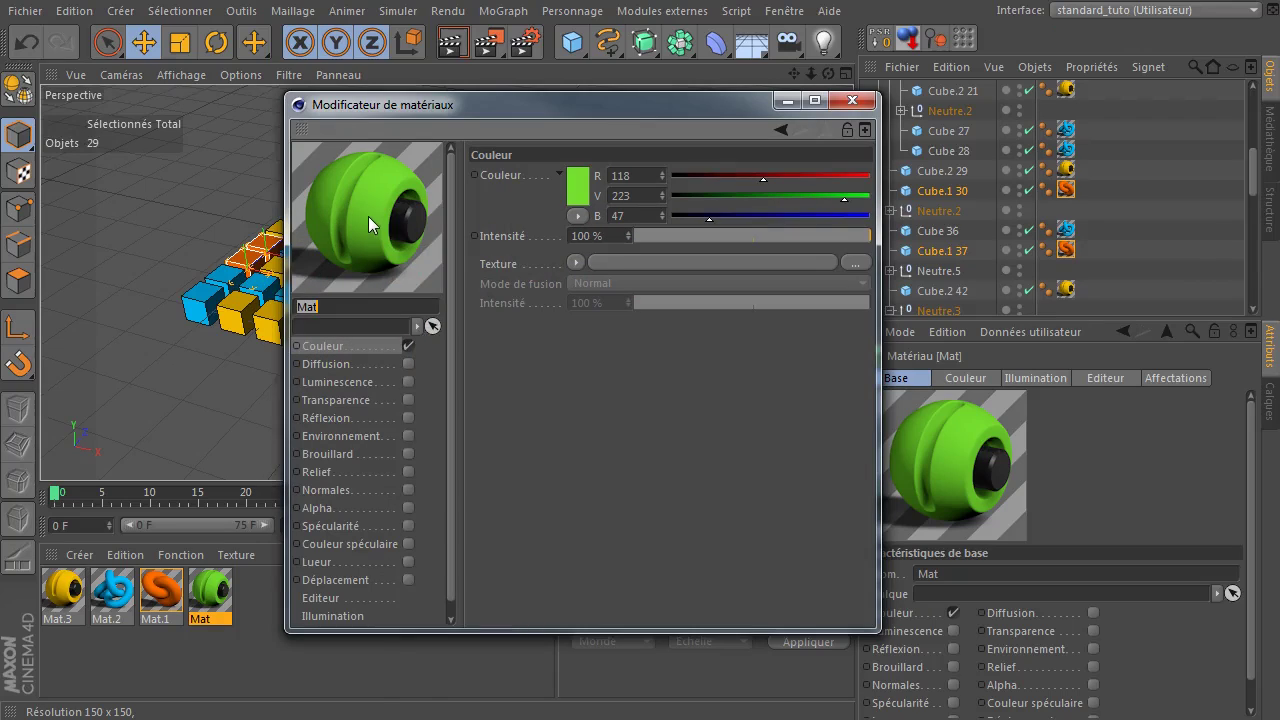
{"action": "right_click", "coordinate": [369, 217]}
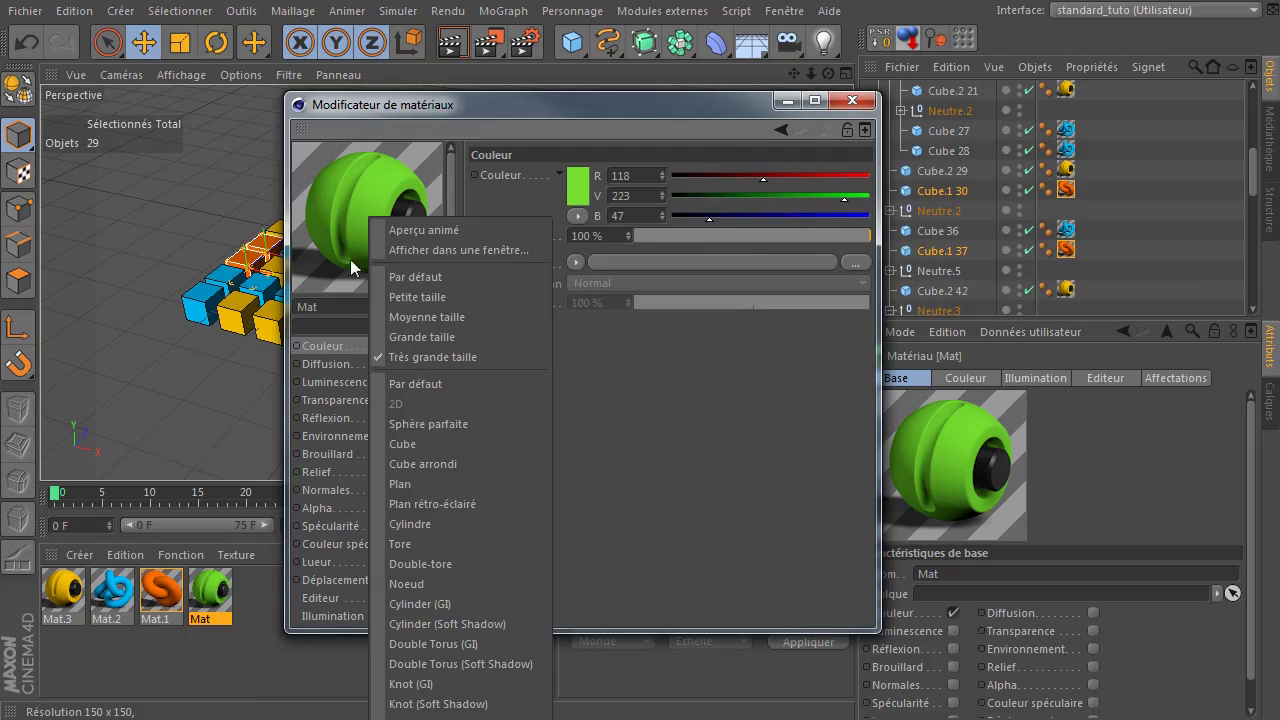
{"action": "left_click", "coordinate": [336, 188]}
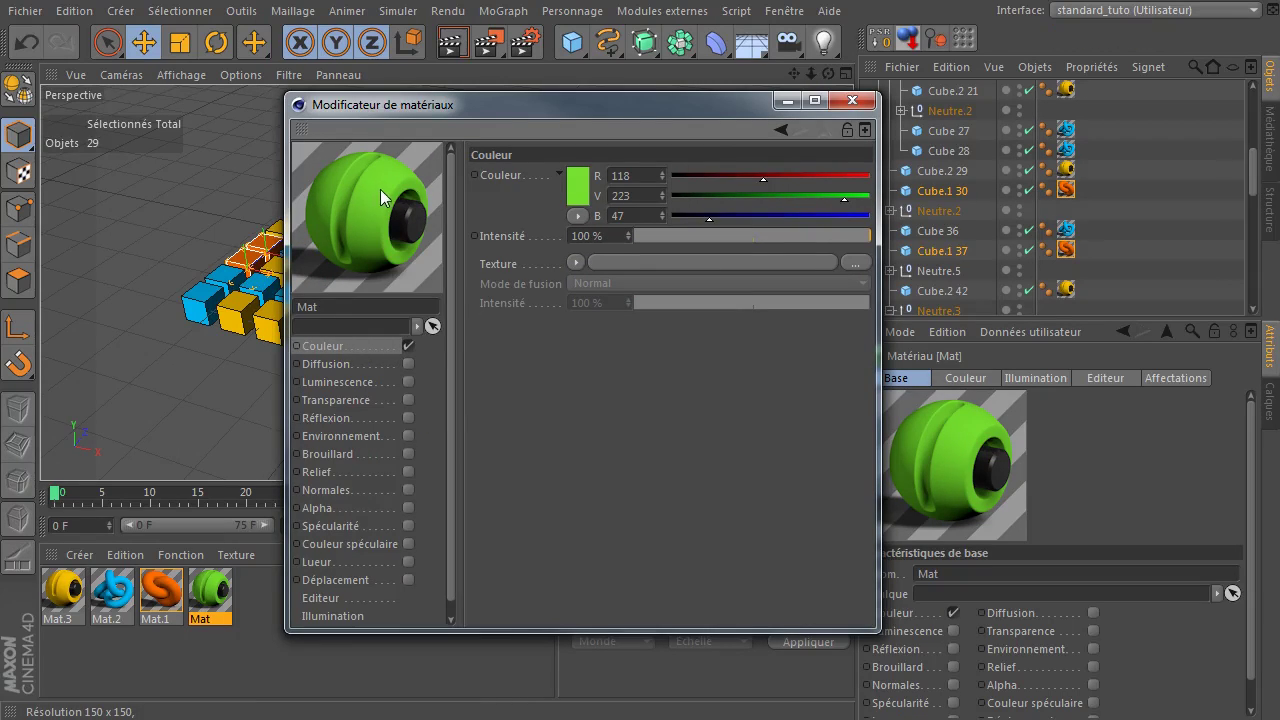
{"action": "right_click", "coordinate": [418, 165]}
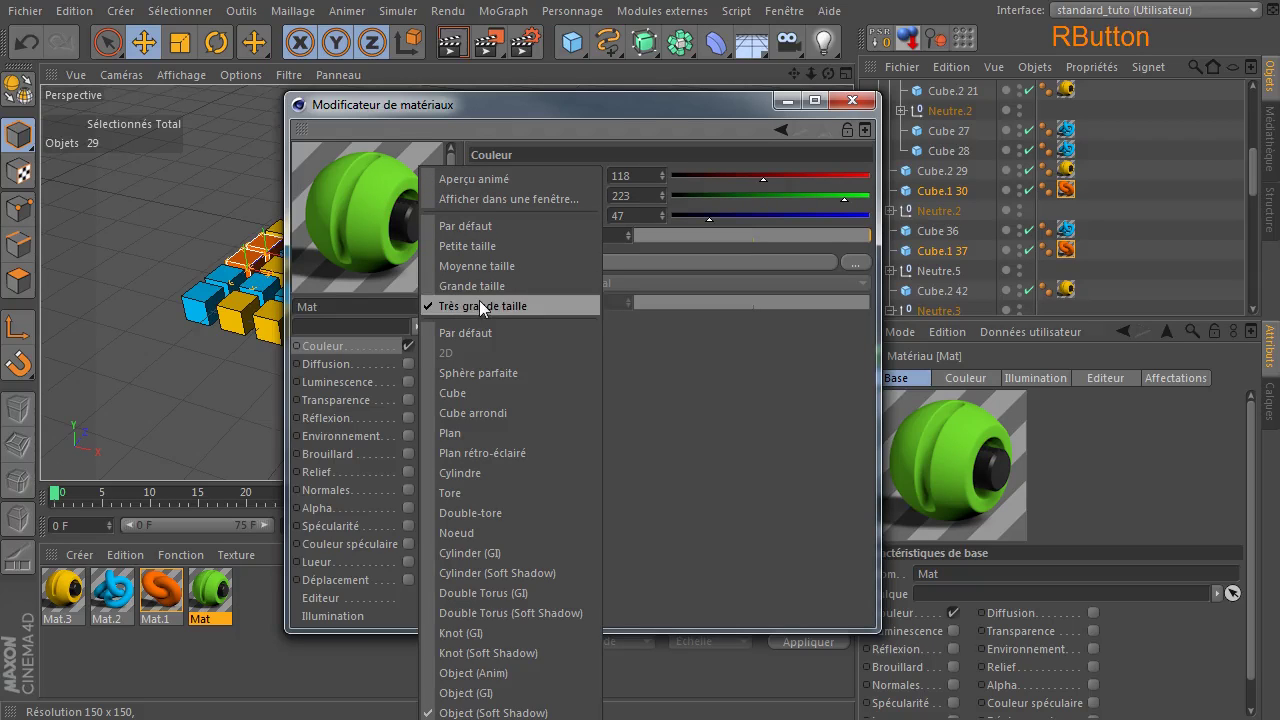
{"action": "left_click", "coordinate": [580, 200]}
{"action": "left_click_drag", "start_coordinate": [421, 112], "coordinate": [685, 124]}
Rotate the green material's enlarged preview to view it from several angles, then close the preview and material editor.
{"action": "left_click_drag", "start_coordinate": [222, 182], "coordinate": [163, 188], "text": "shift"}
{"action": "left_click_drag", "start_coordinate": [218, 262], "coordinate": [138, 249], "text": "shift"}
{"action": "mouse_move", "coordinate": [281, 351]}
{"action": "left_mouse_down", "text": "shift"}
{"action": "mouse_move", "coordinate": [250, 375]}
{"action": "mouse_move", "coordinate": [285, 328]}
{"action": "left_mouse_up", "text": "shift"}
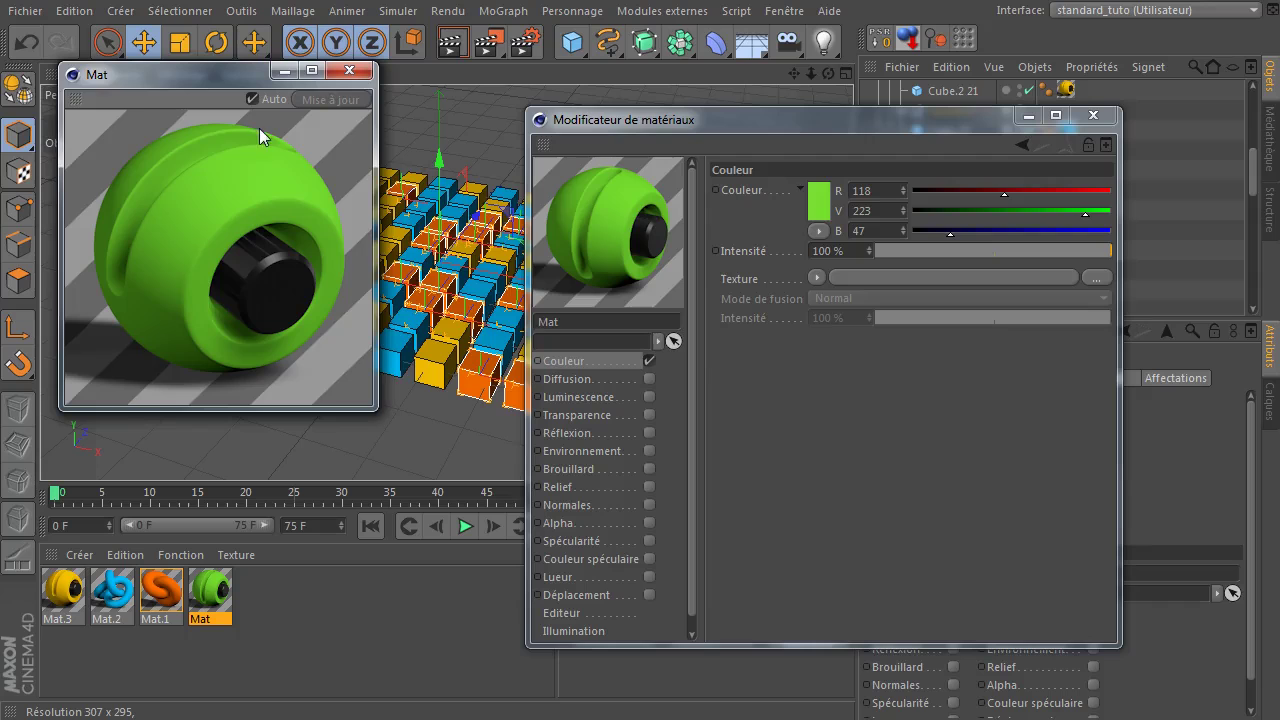
{"action": "left_click_drag", "start_coordinate": [193, 232], "coordinate": [246, 236], "text": "shift"}
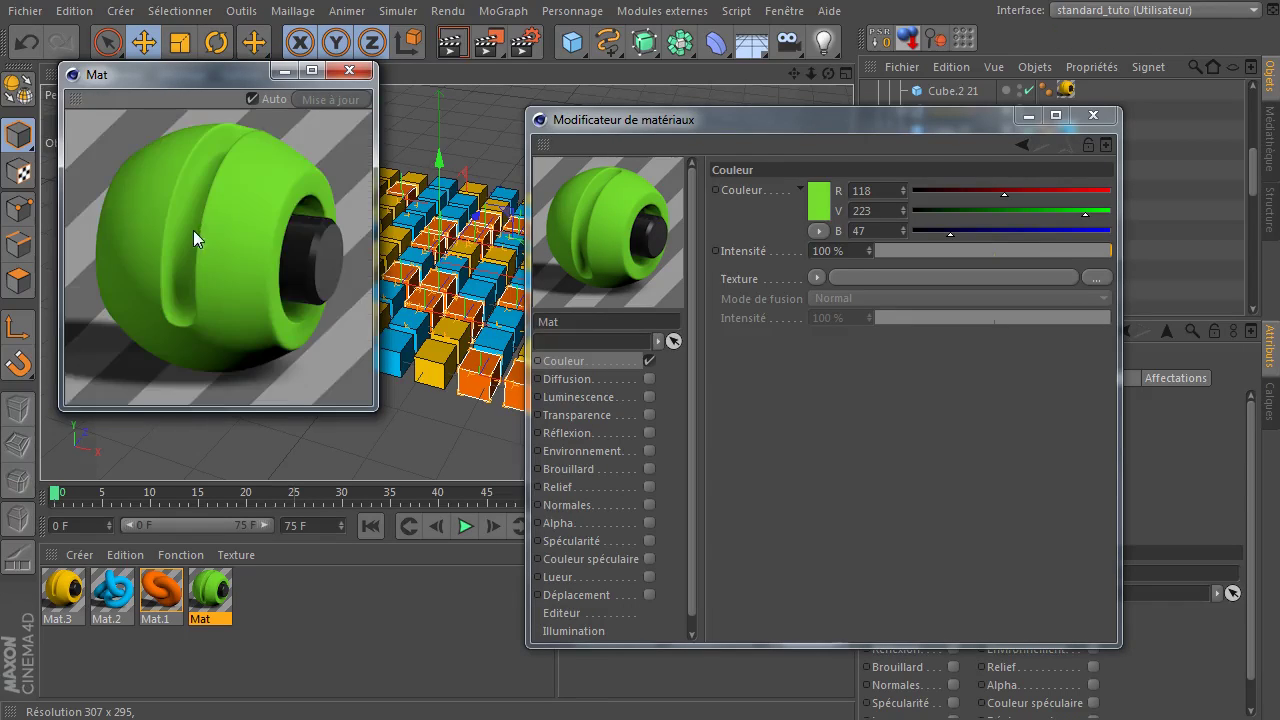
{"action": "left_click", "coordinate": [352, 72]}
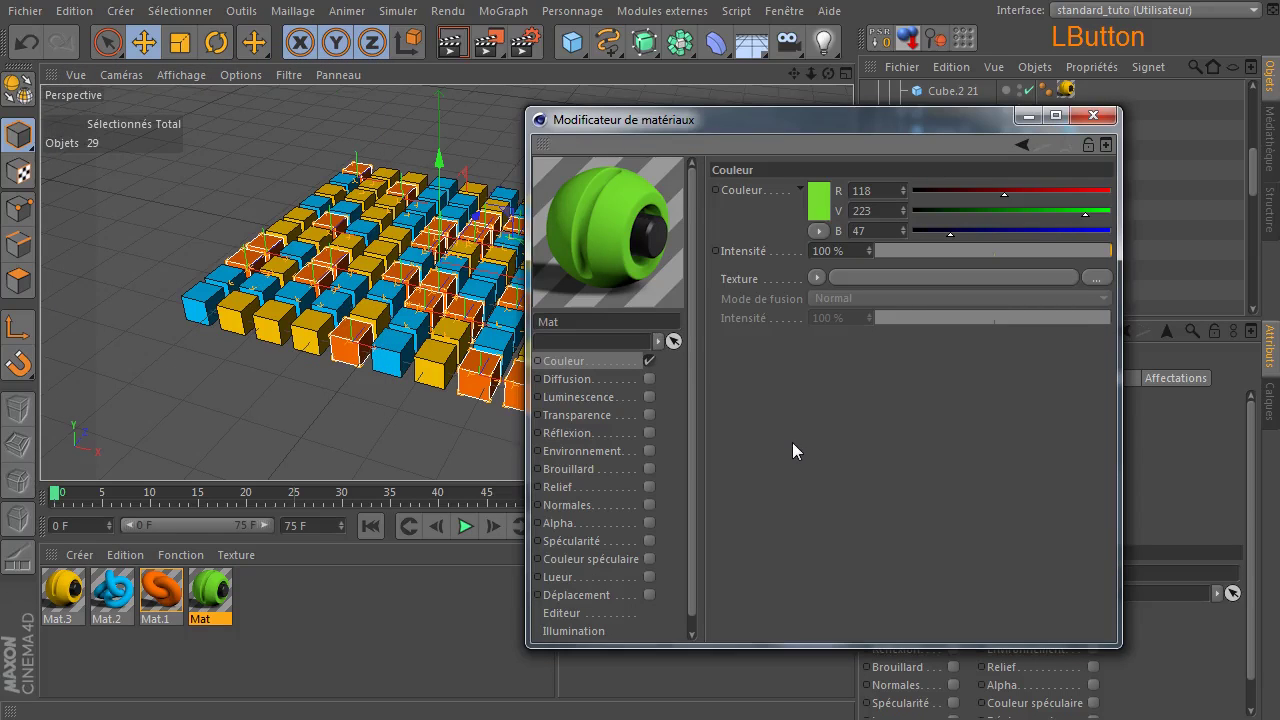
{"action": "left_click", "coordinate": [1093, 115]}
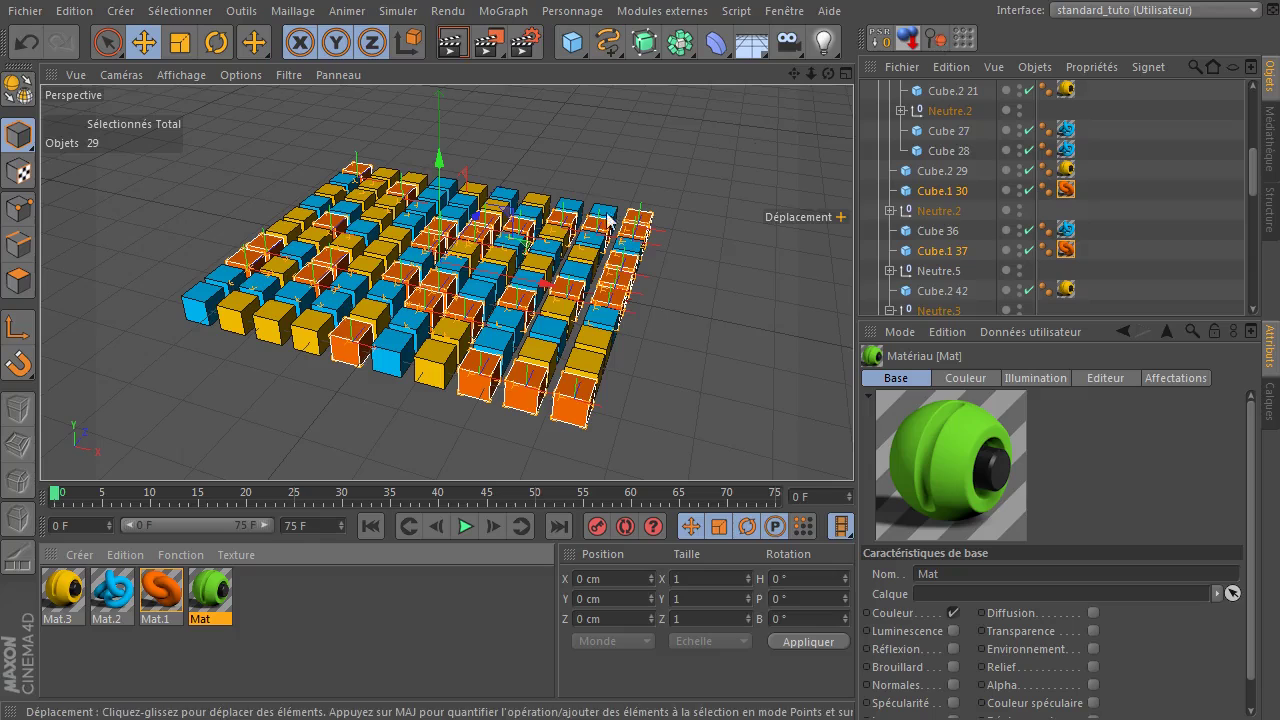
Pick an orange cube near the centre of the grid and reveal it directly in the object hierarchy.
{"action": "left_click", "coordinate": [524, 303]}
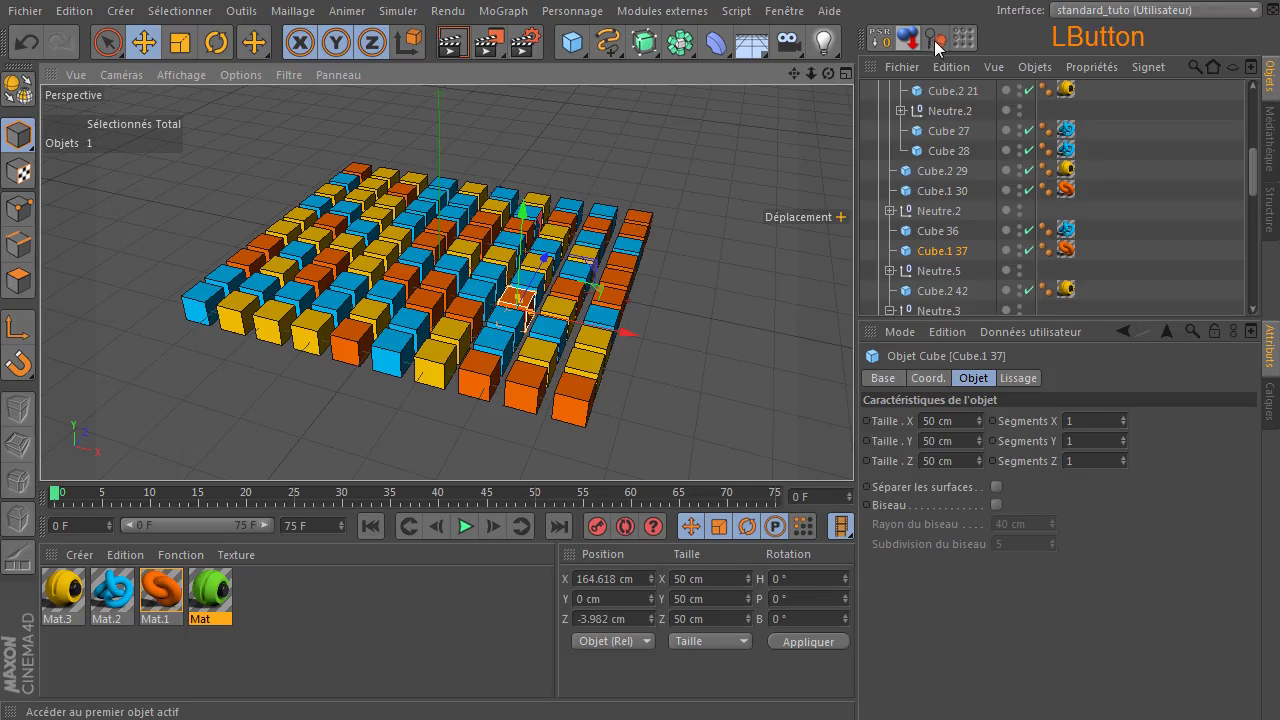
{"action": "left_click", "coordinate": [430, 240]}
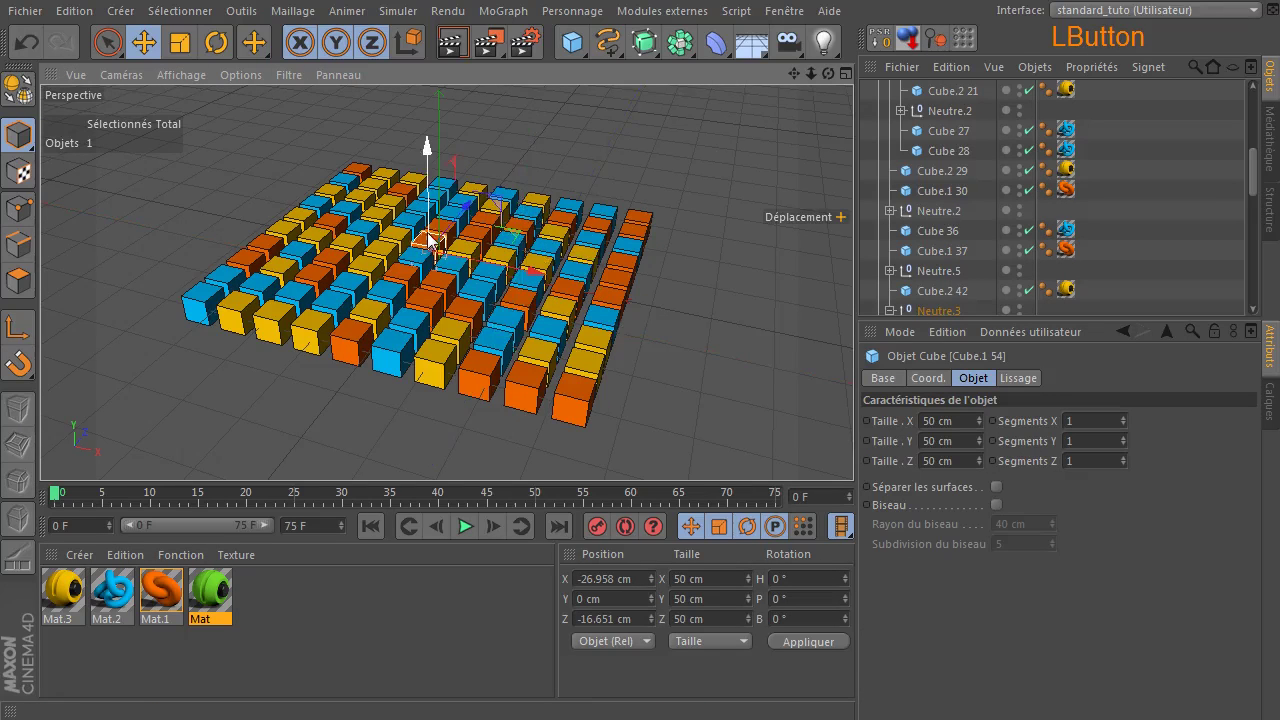
{"action": "left_click", "coordinate": [936, 41]}
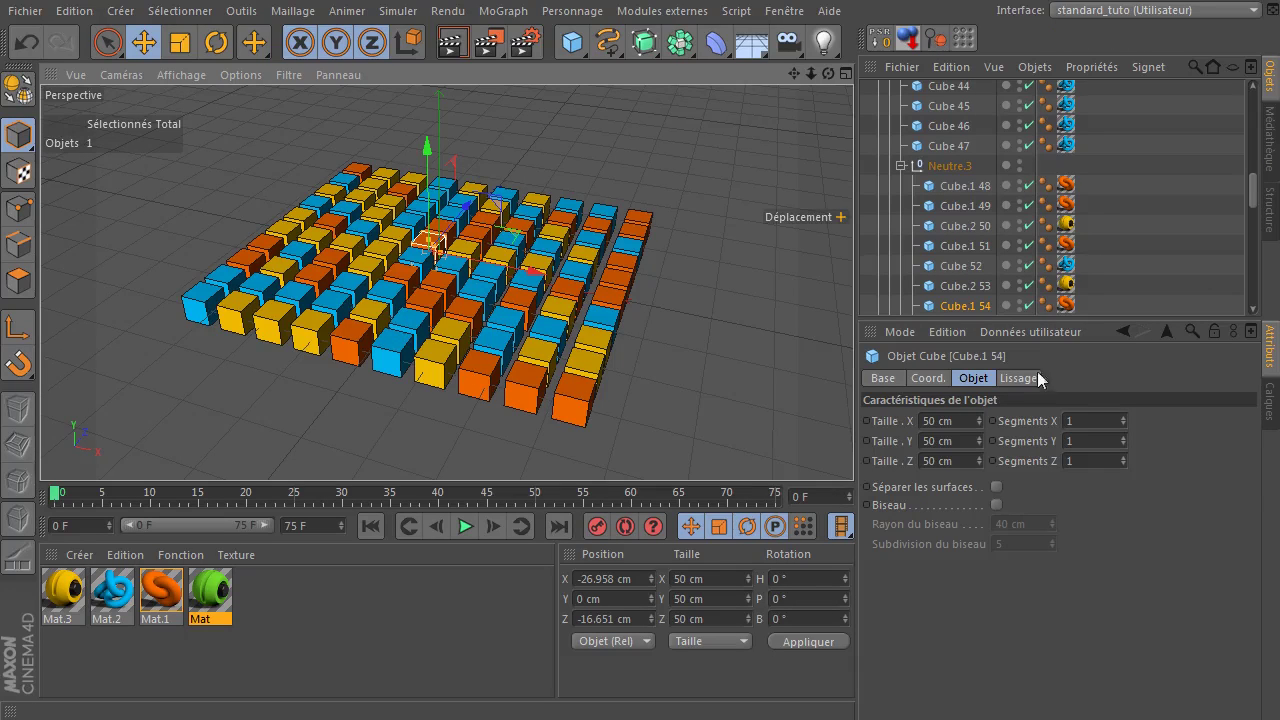
Compare the two renders A and B side by side in the Visualiseur, shift the divider slightly toward A, and close the viewer.
{"action": "left_click", "coordinate": [784, 11]}
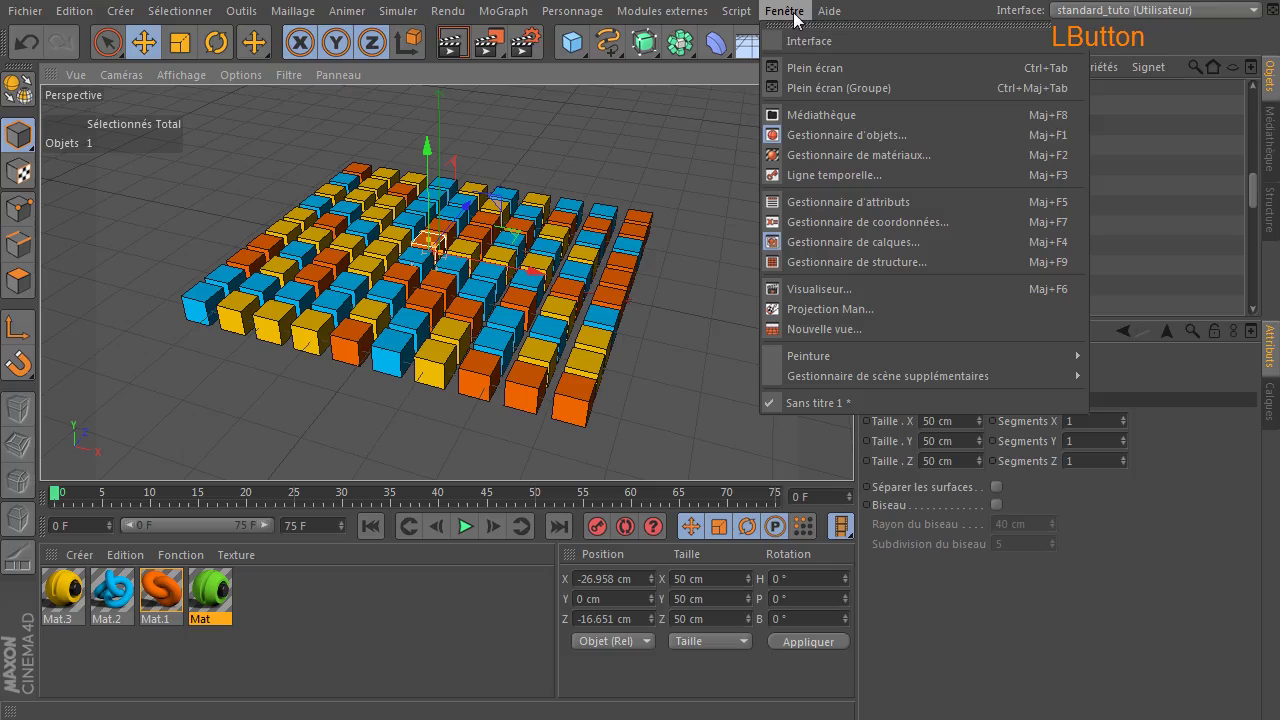
{"action": "left_click", "coordinate": [833, 289]}
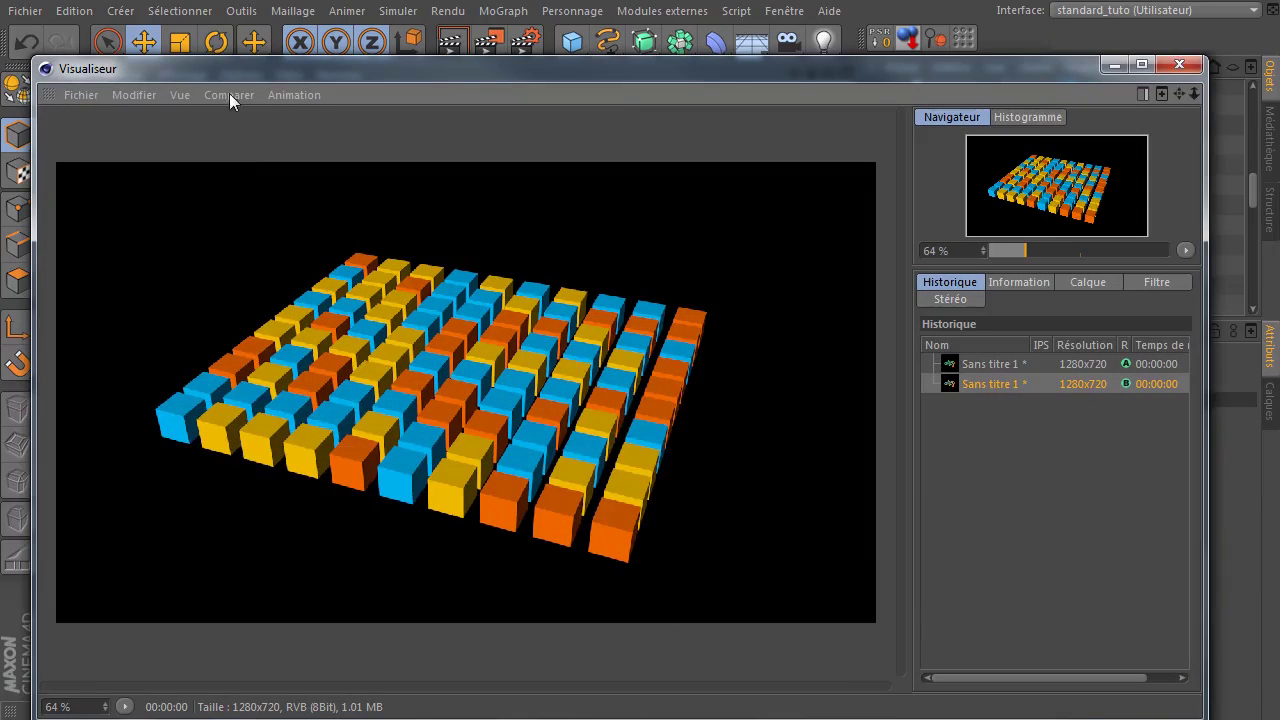
{"action": "left_click", "coordinate": [229, 100]}
{"action": "left_click", "coordinate": [234, 126]}
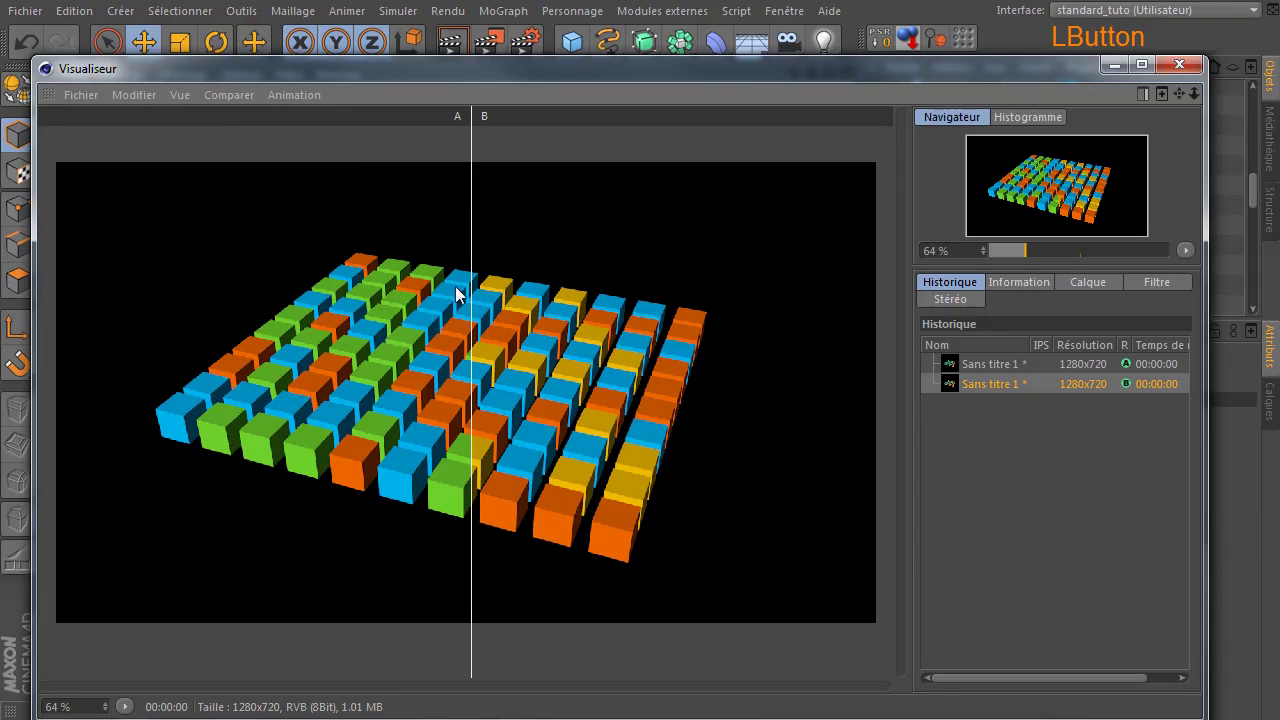
{"action": "mouse_move", "coordinate": [471, 285]}
{"action": "left_mouse_down"}
{"action": "mouse_move", "coordinate": [715, 280]}
{"action": "mouse_move", "coordinate": [260, 272]}
{"action": "mouse_move", "coordinate": [450, 272]}
{"action": "left_mouse_up"}
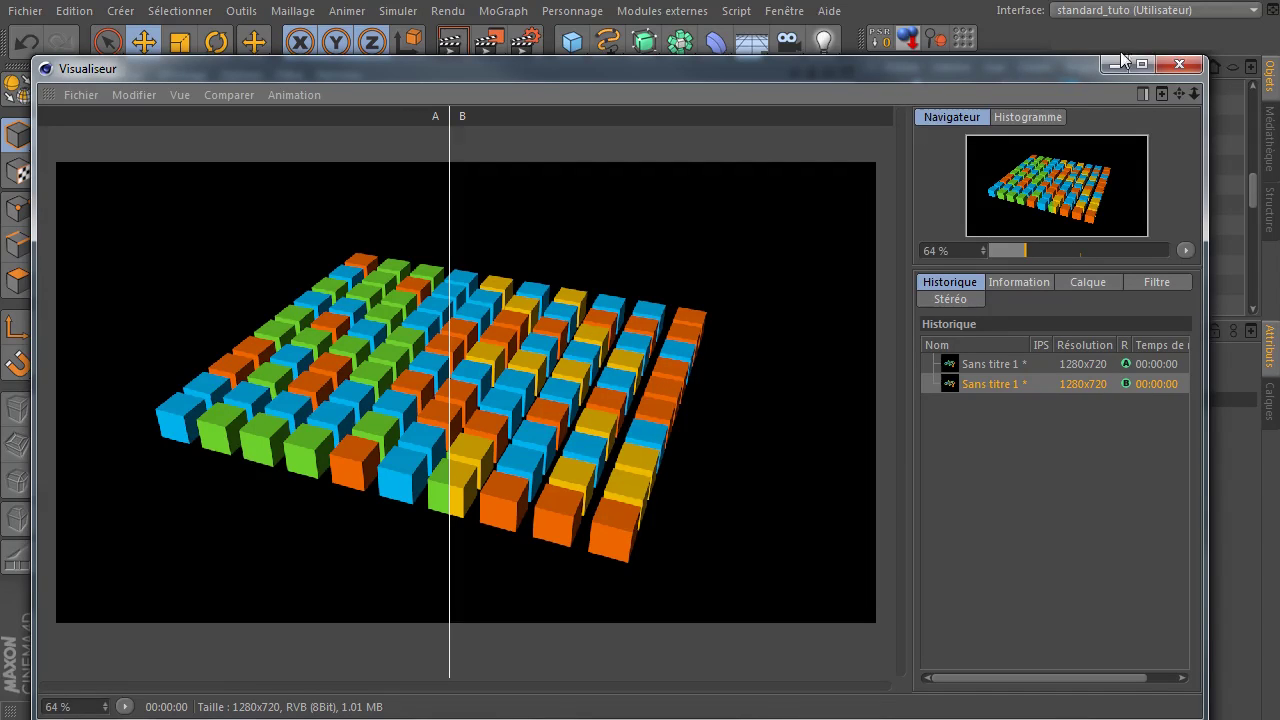
{"action": "left_click", "coordinate": [1178, 65]}
Deselect the orange cube in the scene and the green material Mat.
{"action": "left_click", "coordinate": [691, 332]}
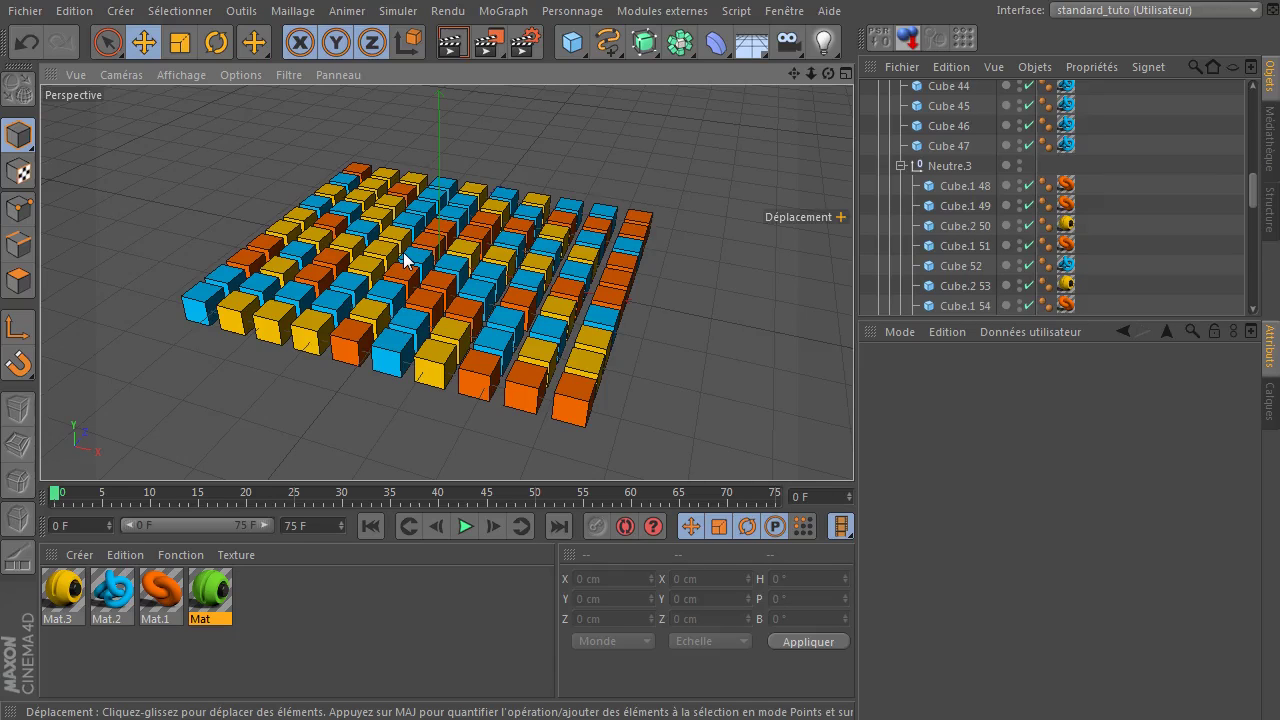
{"action": "left_click", "coordinate": [331, 611]}
{"action": "left_click", "coordinate": [330, 610]}
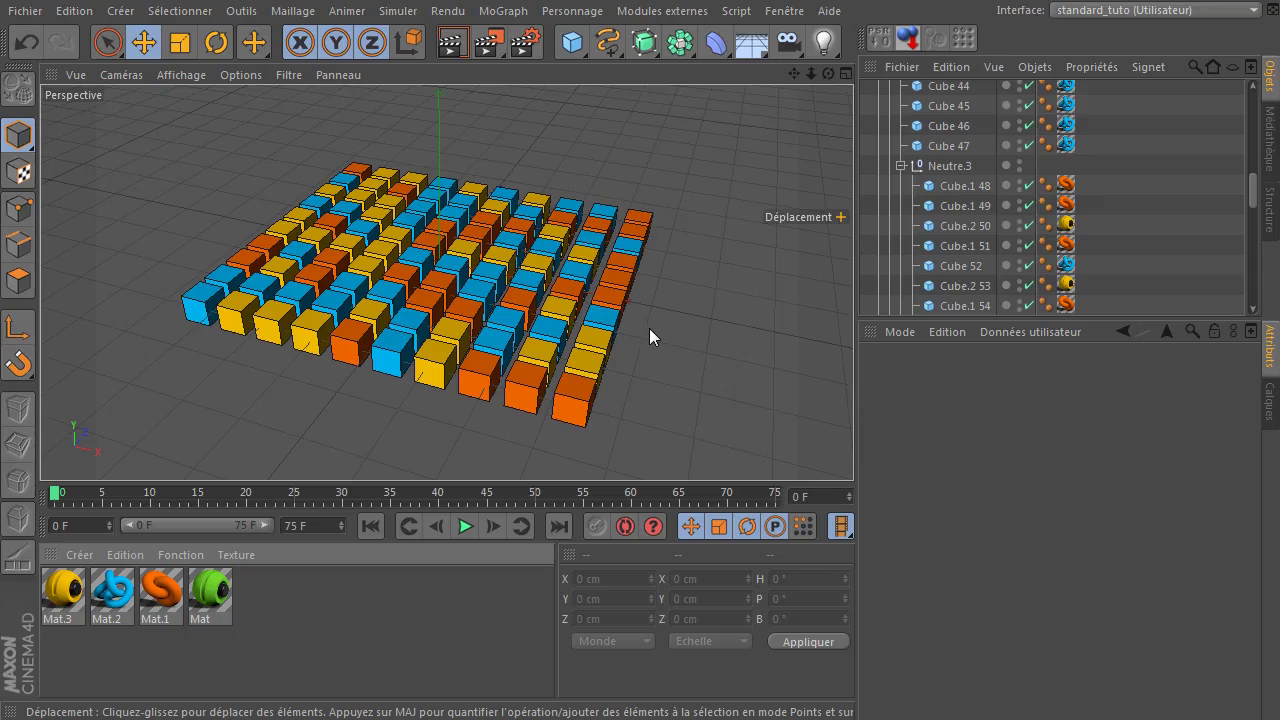